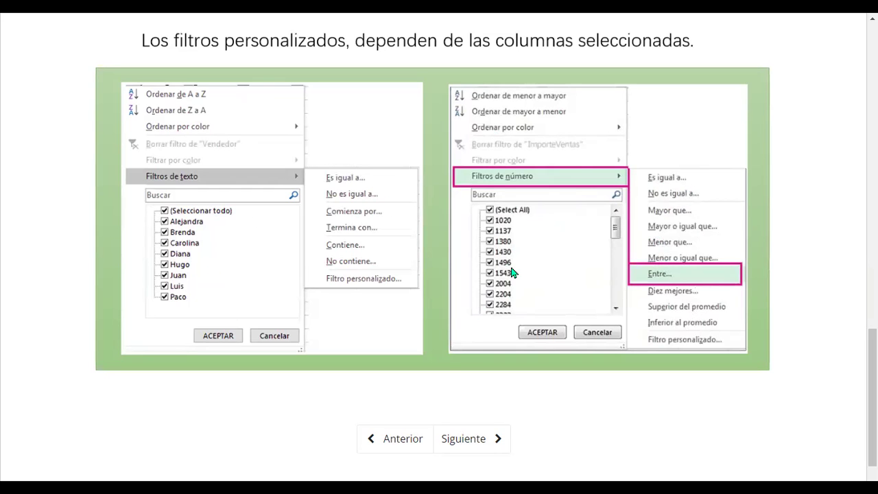
- Advance to the course's 3.2 Uso de Filtros lesson and play its video
scroll(511, 270, down, 1)
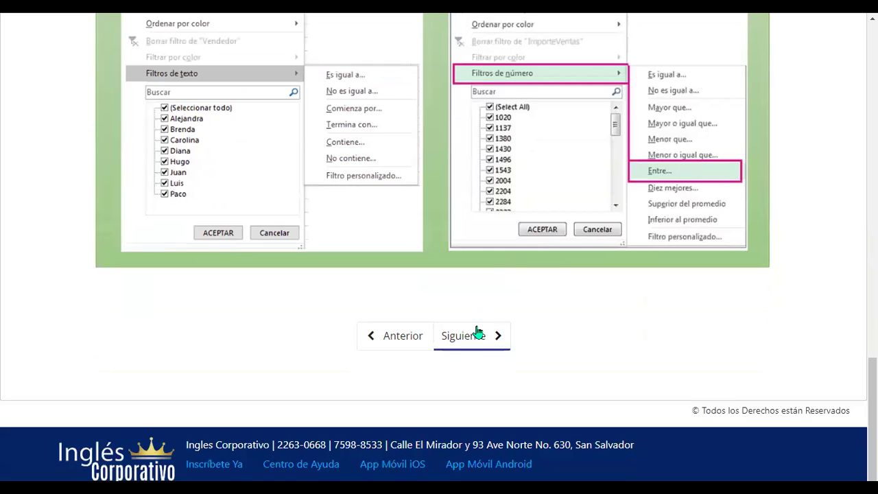
click(482, 345)
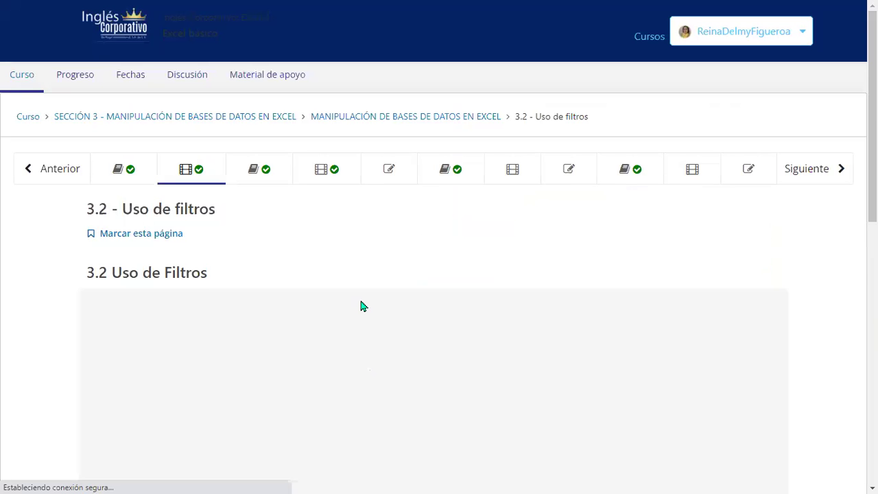
scroll(355, 307, down, 2)
scroll(439, 274, down, 1)
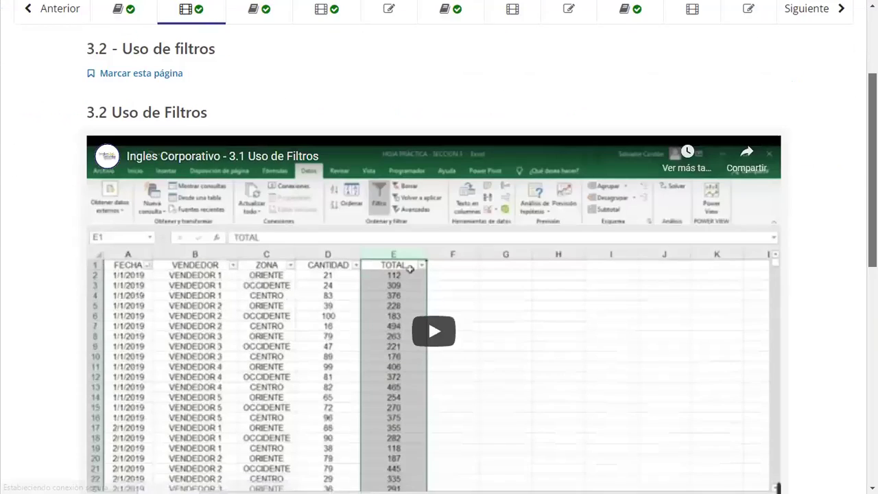
scroll(439, 275, down, 1)
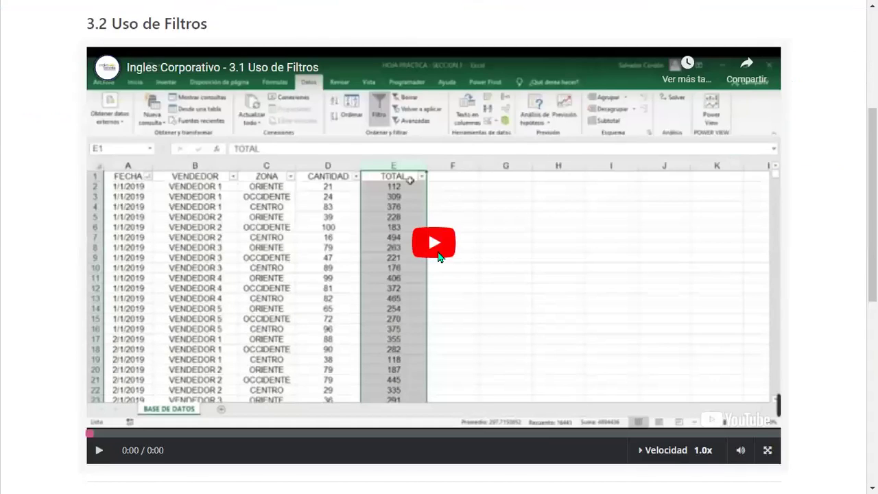
click(438, 252)
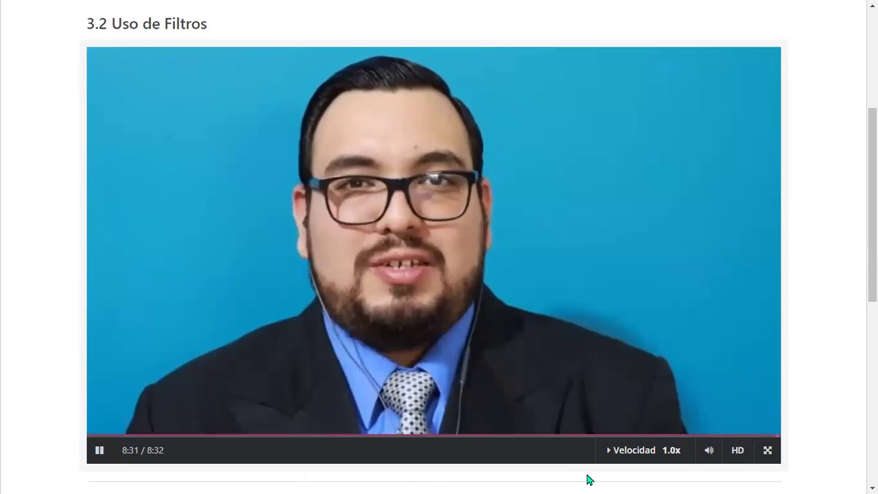
- Try to open the PLANTILLA DE ACTIVIDADES SECCIÓN 3 file linked below the video, and close its page
scroll(510, 327, down, 5)
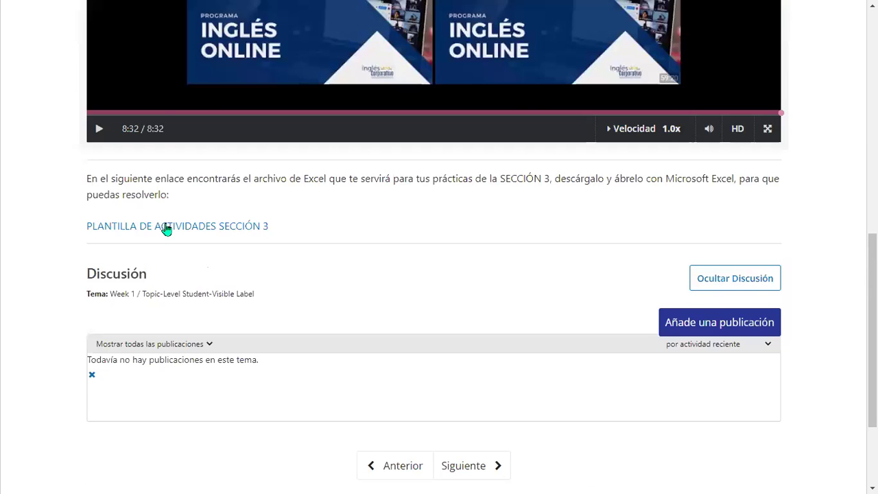
click(166, 229)
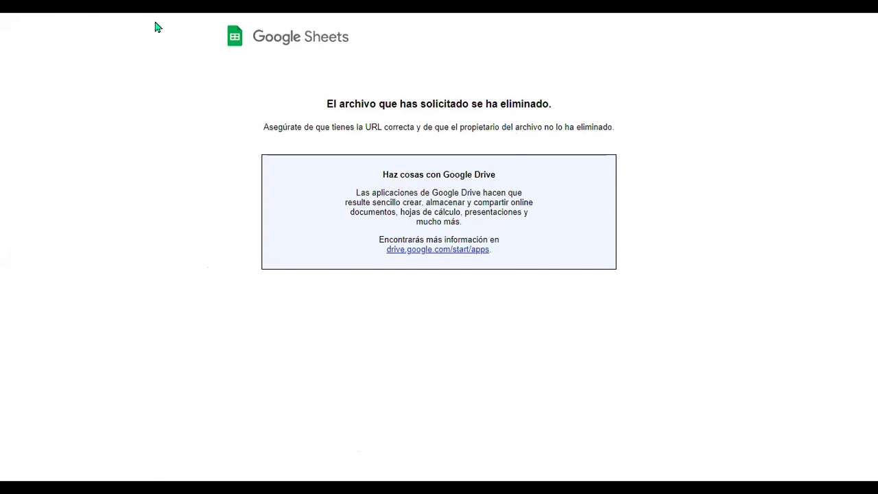
key(ctrl+w)
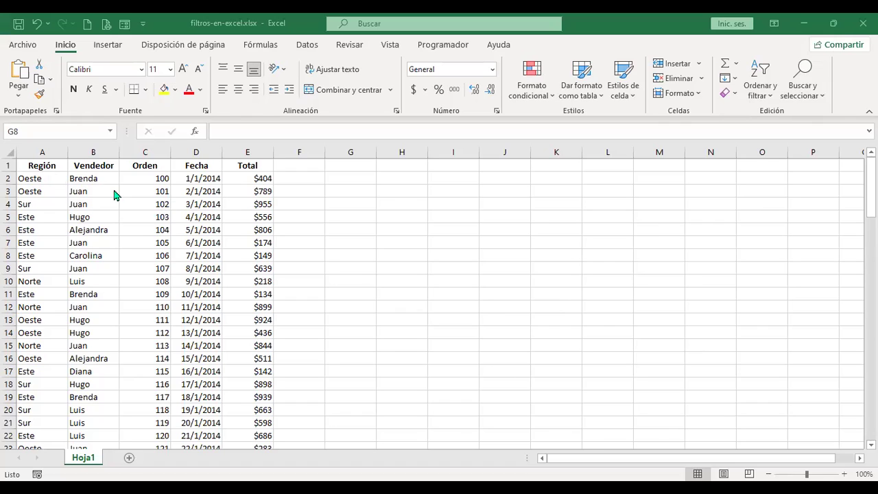
- Examine the full extent of the sales table in filtros-en-excel.xlsx, from the header row to the last record
click(46, 169)
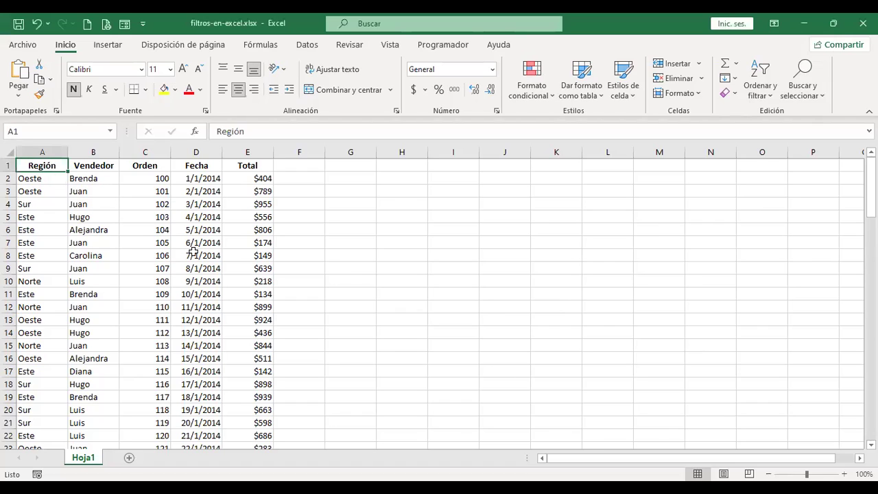
key(ctrl+Down)
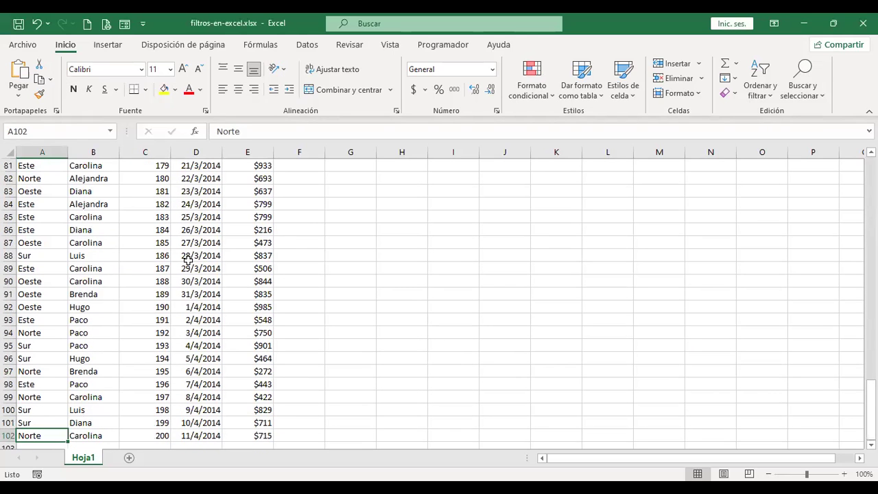
key(ctrl+Up)
key(ctrl+Down)
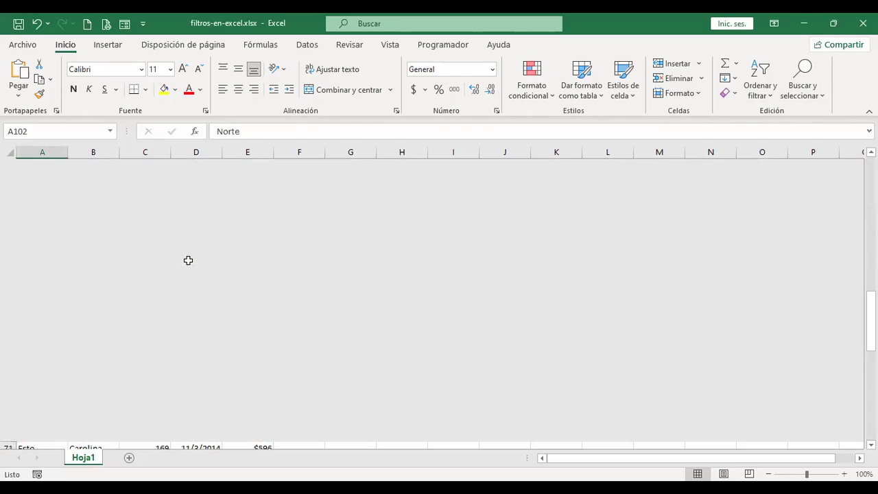
key(ctrl+Up)
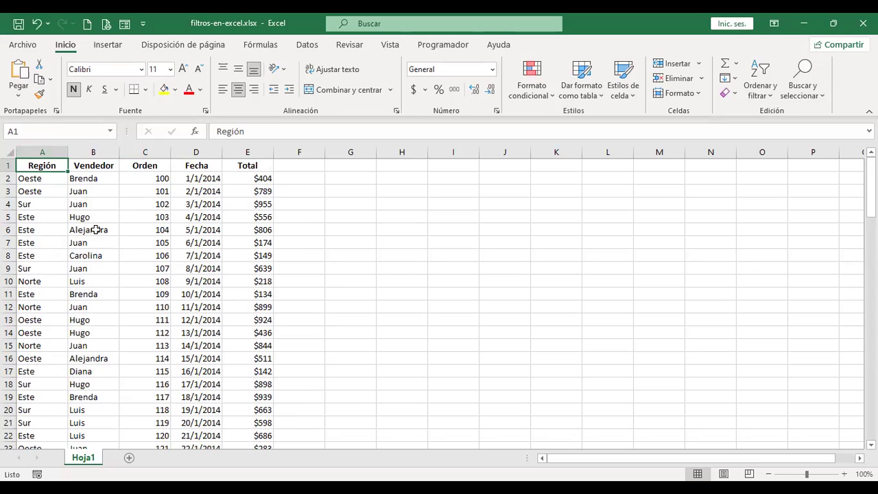
scroll(161, 282, down, 5)
scroll(161, 282, down, 20)
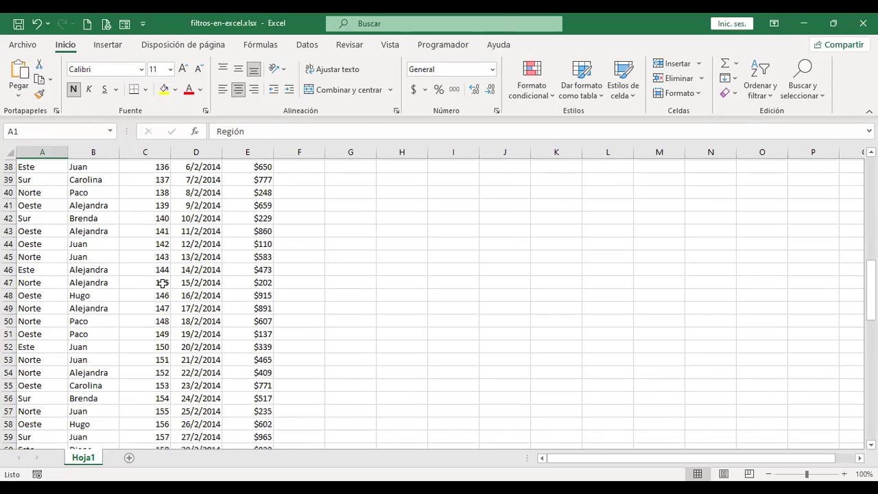
scroll(161, 282, up, 4)
scroll(161, 282, up, 3)
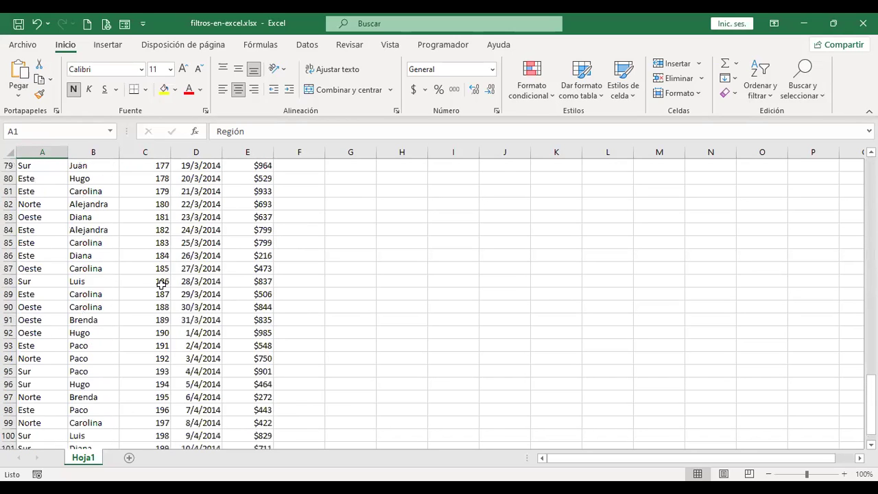
click(355, 265)
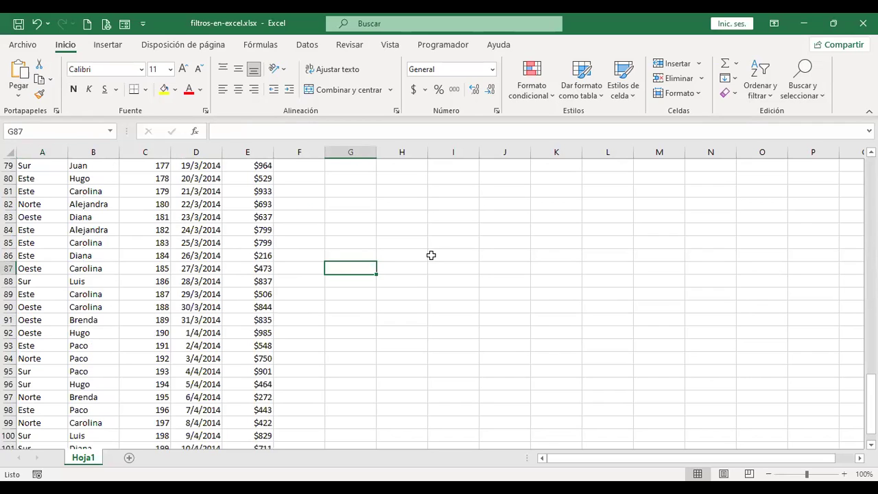
key(ctrl+Home)
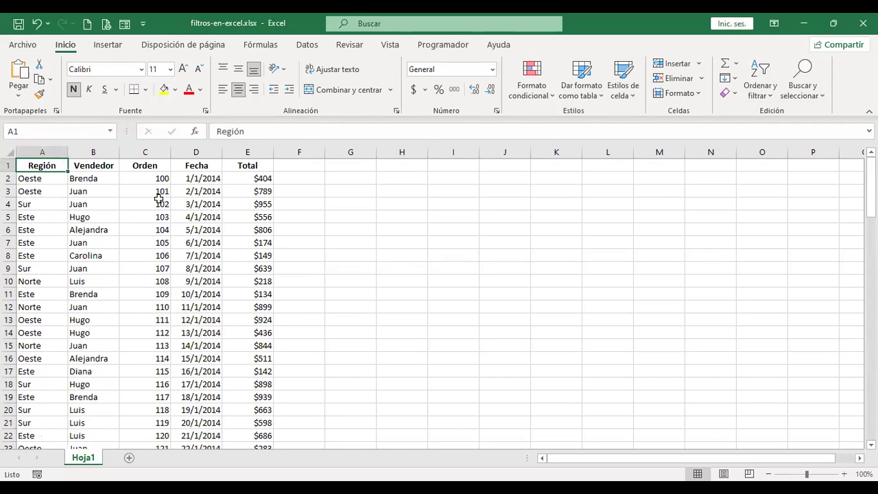
- Examine the order numbers, dates and totals throughout the sales table's Orden, Fecha and Total columns
drag(158, 177, 129, 426)
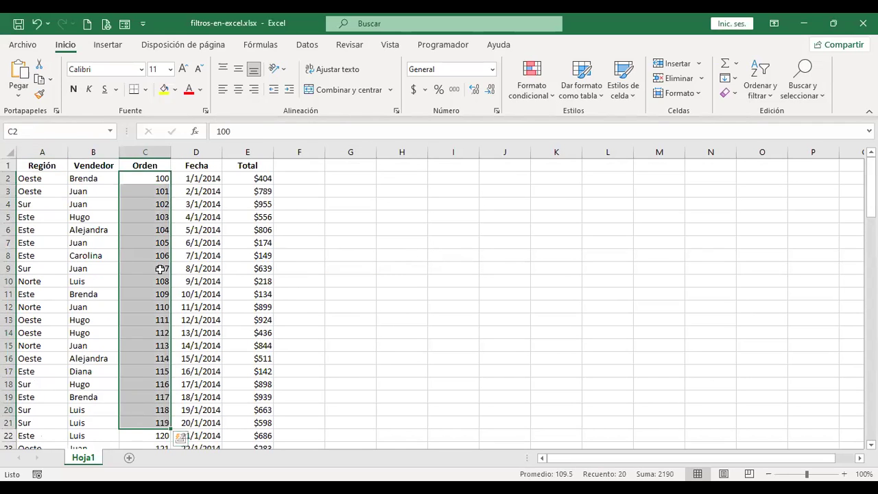
click(322, 245)
scroll(241, 245, down, 20)
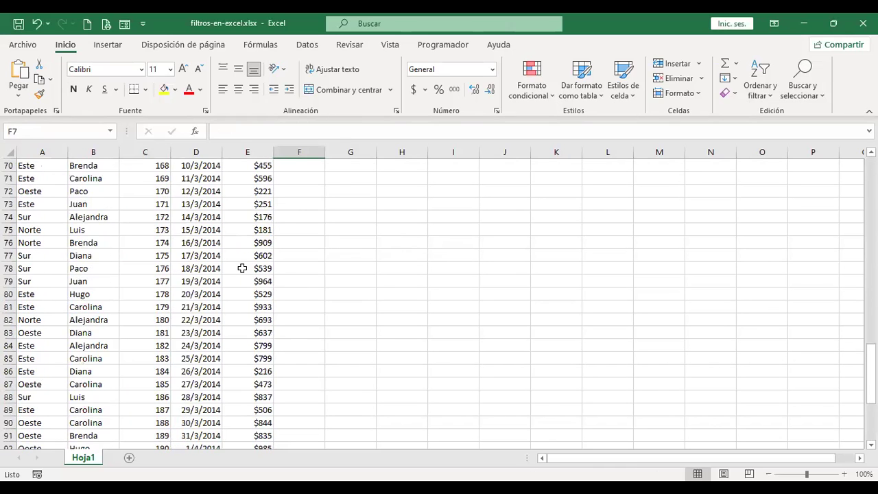
scroll(241, 268, up, 1)
scroll(196, 253, up, 1)
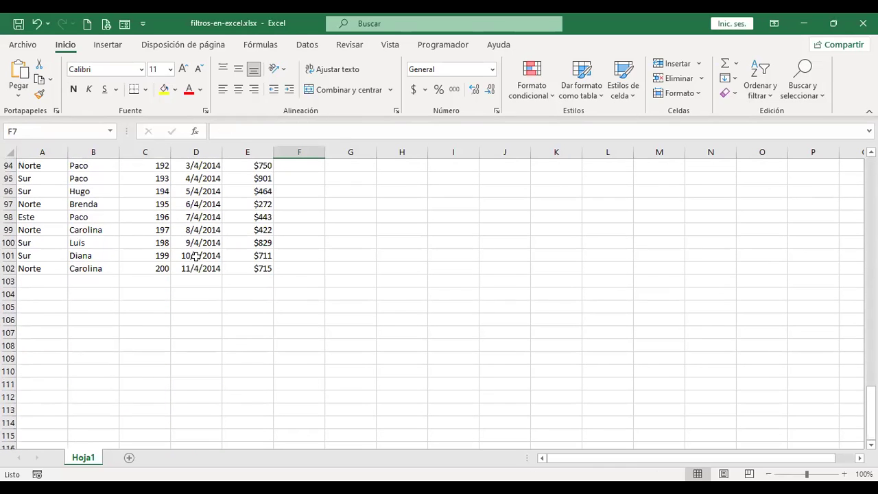
scroll(203, 296, up, 1)
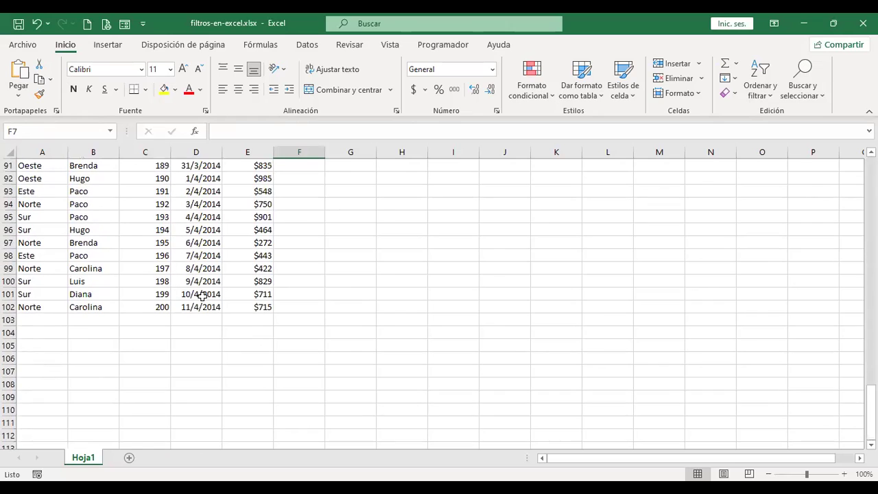
scroll(203, 297, up, 8)
click(350, 241)
scroll(351, 240, up, 6)
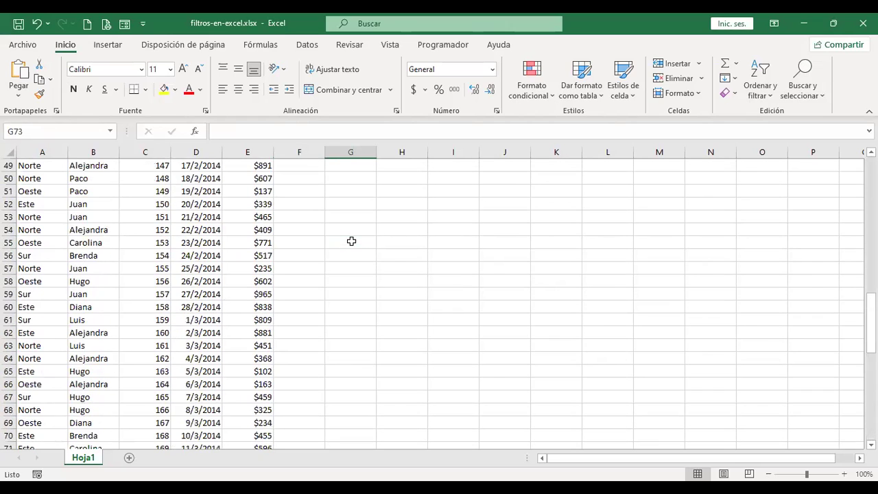
scroll(351, 241, up, 15)
scroll(276, 222, down, 1)
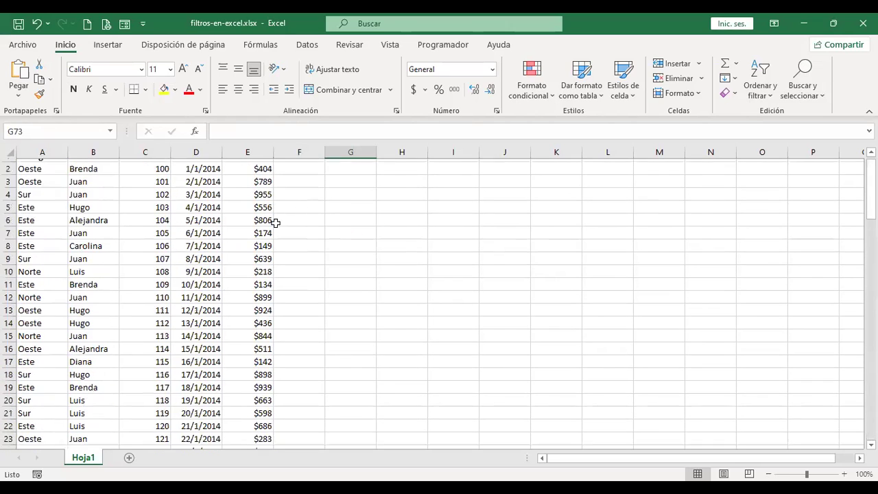
scroll(309, 227, down, 16)
click(401, 355)
click(421, 299)
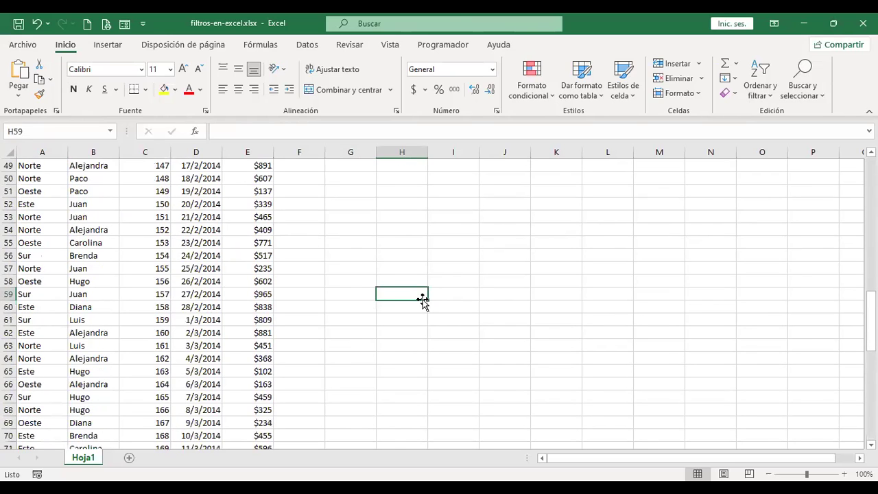
- Return to cell A1 and enable filters on the sales table's header row
key(ctrl+Home)
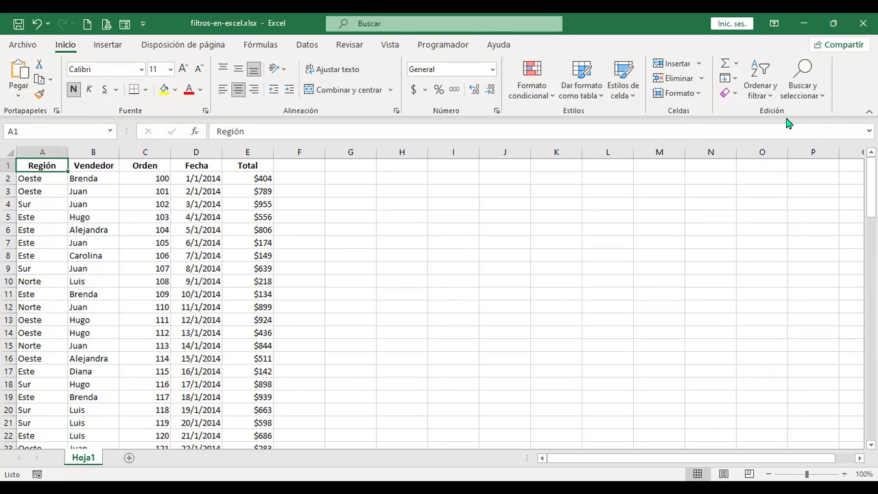
click(767, 97)
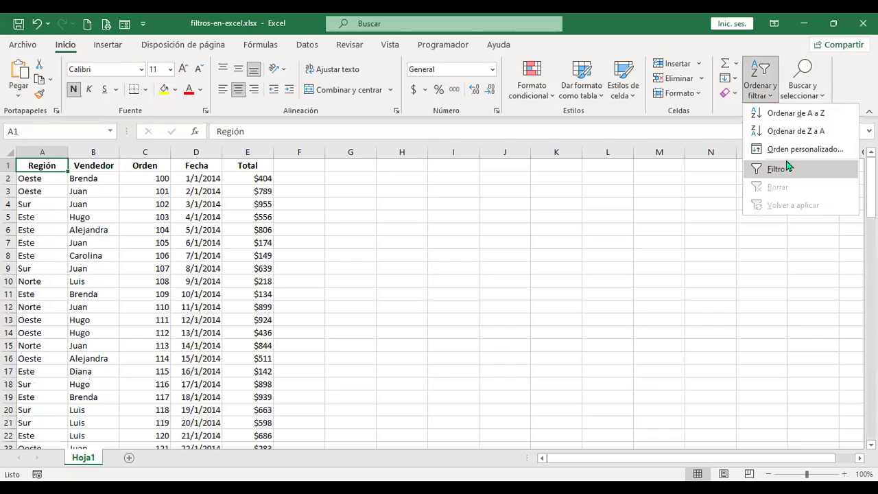
click(776, 176)
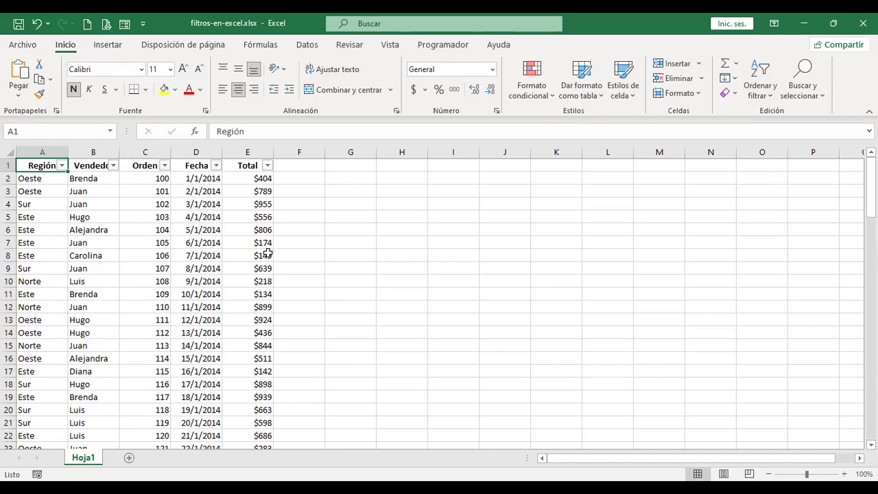
- Filter the Región column to show only Este and review the filtered records
click(62, 167)
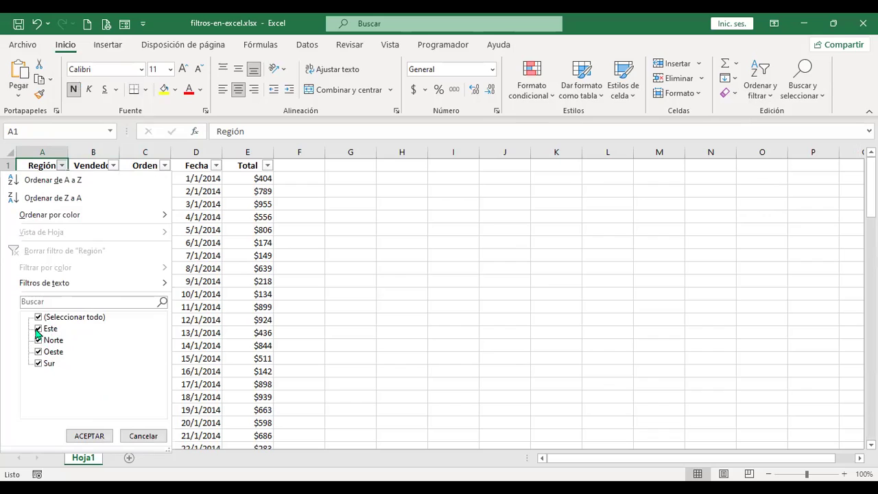
click(38, 318)
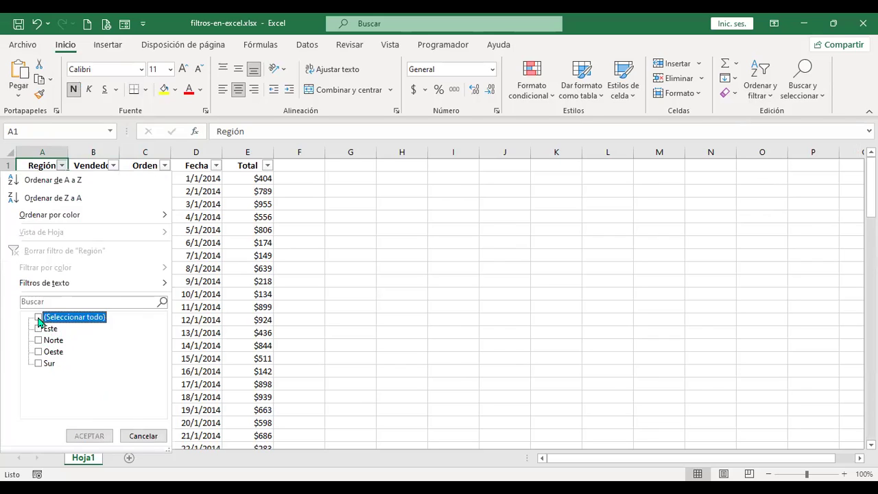
click(38, 328)
click(89, 436)
scroll(116, 332, down, 2)
scroll(116, 332, down, 1)
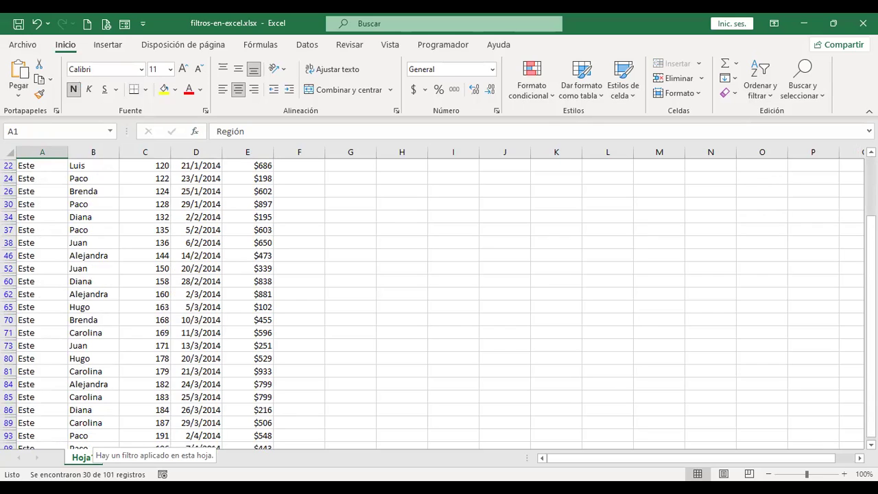
scroll(113, 261, up, 3)
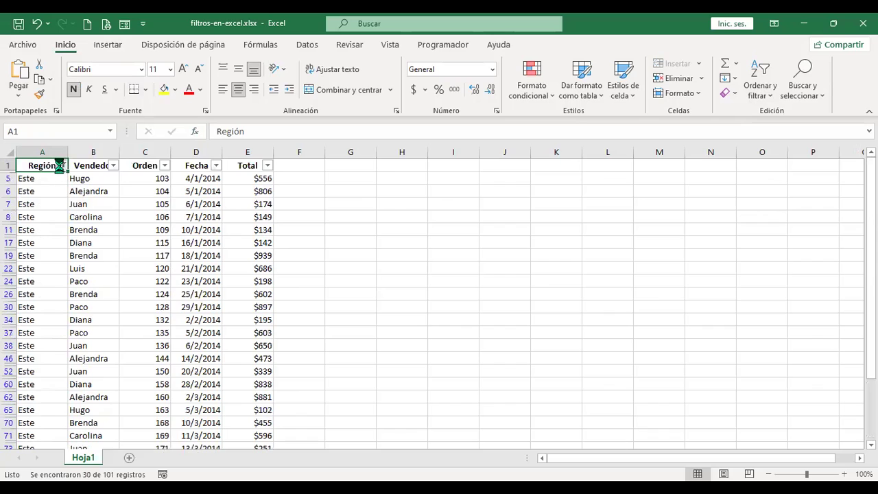
- Add Oeste to the Región column's filter alongside Este
click(61, 165)
click(38, 351)
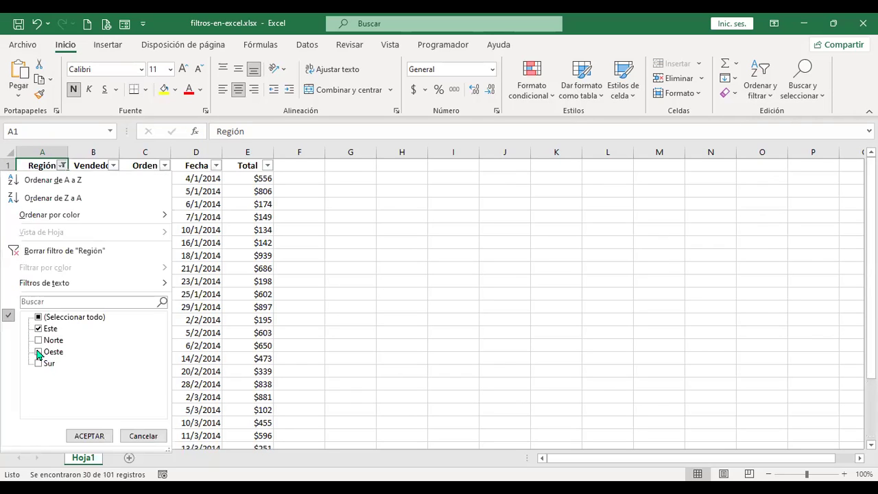
click(89, 434)
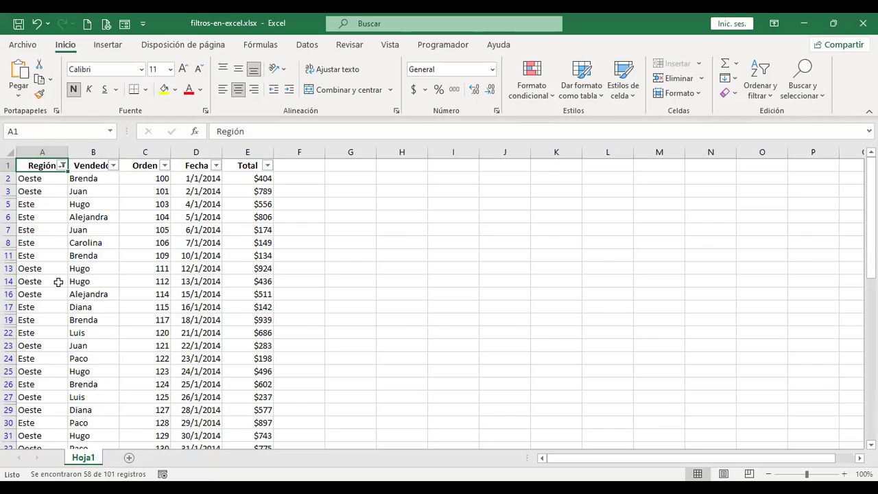
click(61, 165)
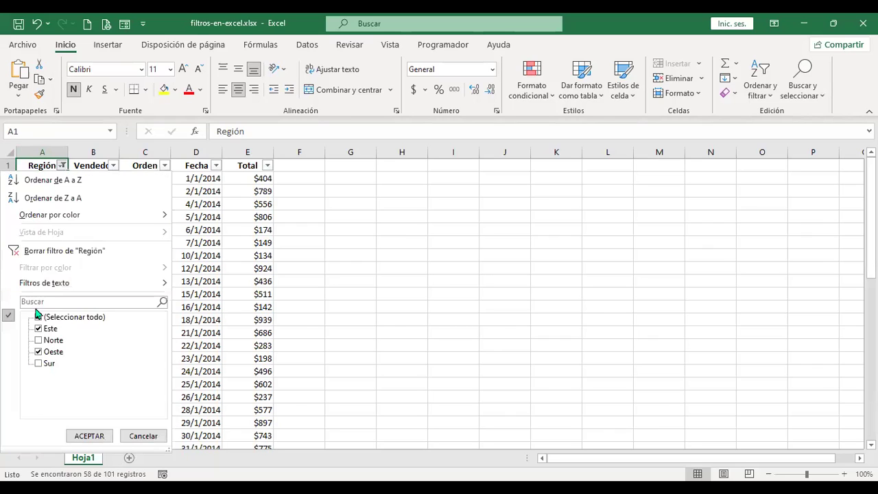
click(39, 318)
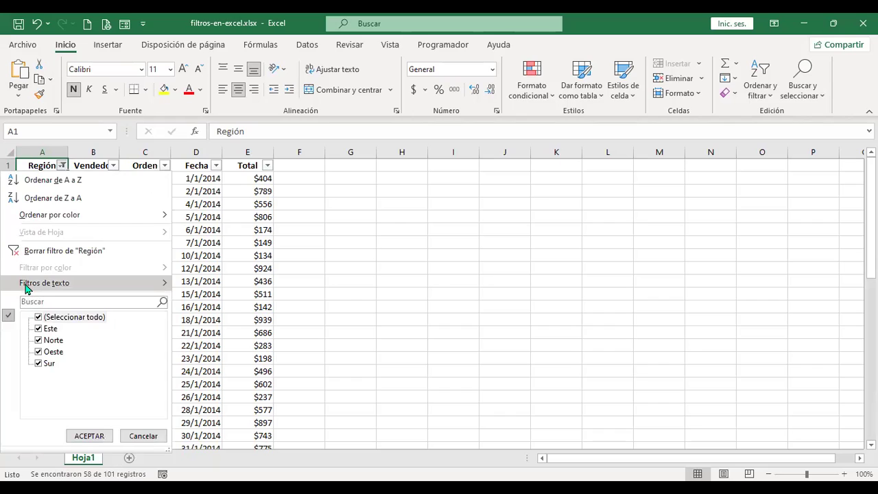
mouse_move(66, 289)
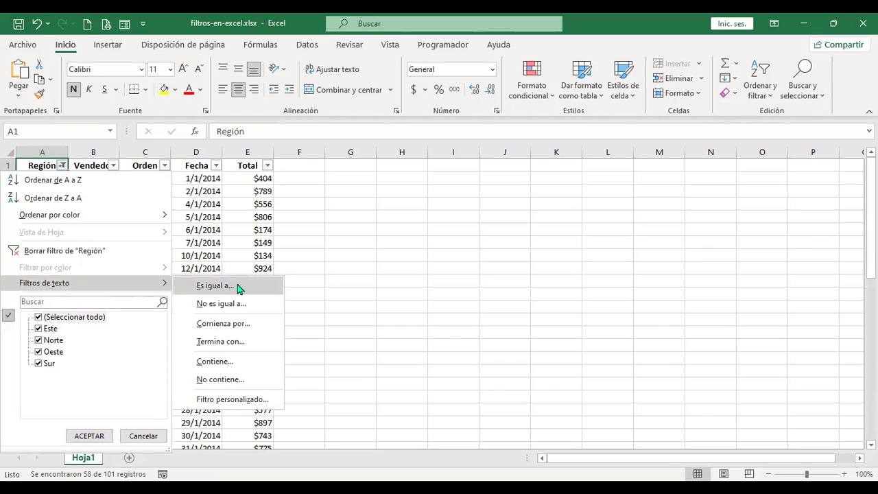
click(203, 286)
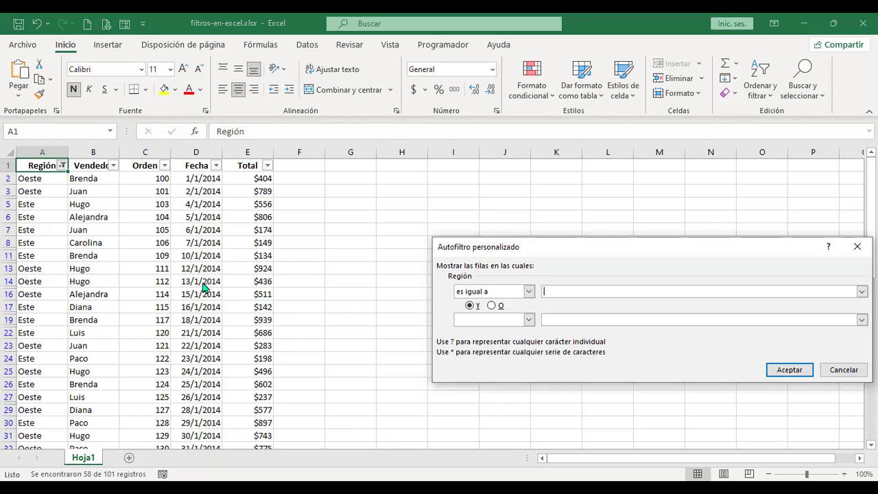
click(844, 370)
- Reselect all regions in the Región column's filter to show every sales record
scroll(107, 341, down, 6)
scroll(107, 340, down, 15)
scroll(71, 358, up, 11)
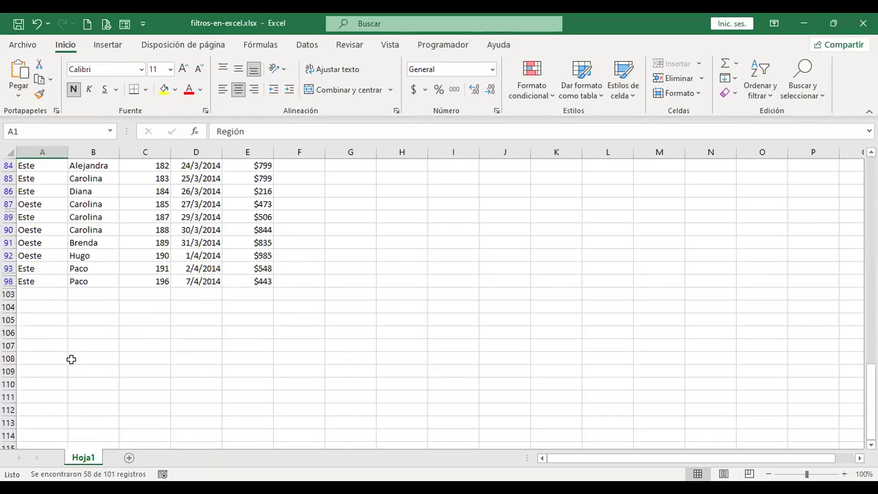
scroll(72, 358, up, 12)
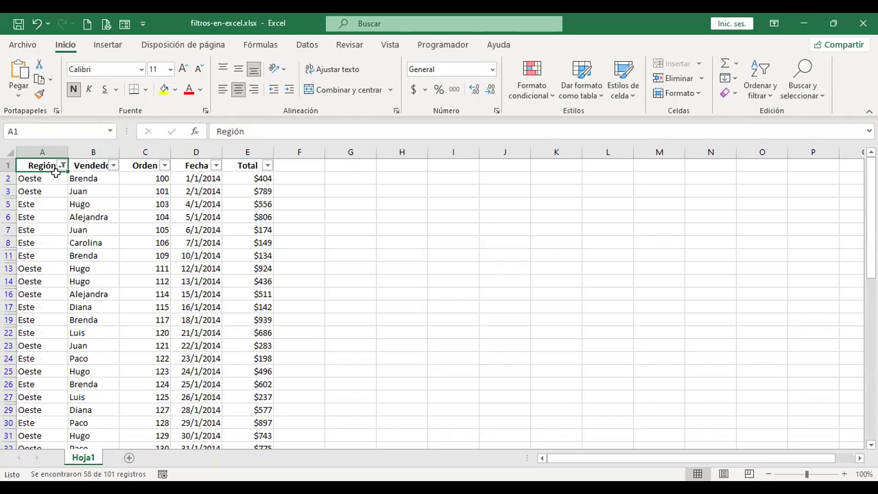
click(62, 165)
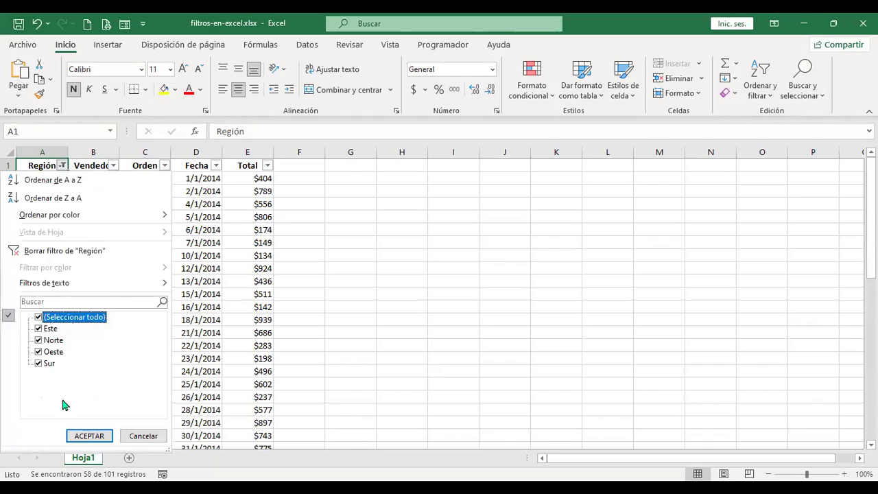
click(97, 437)
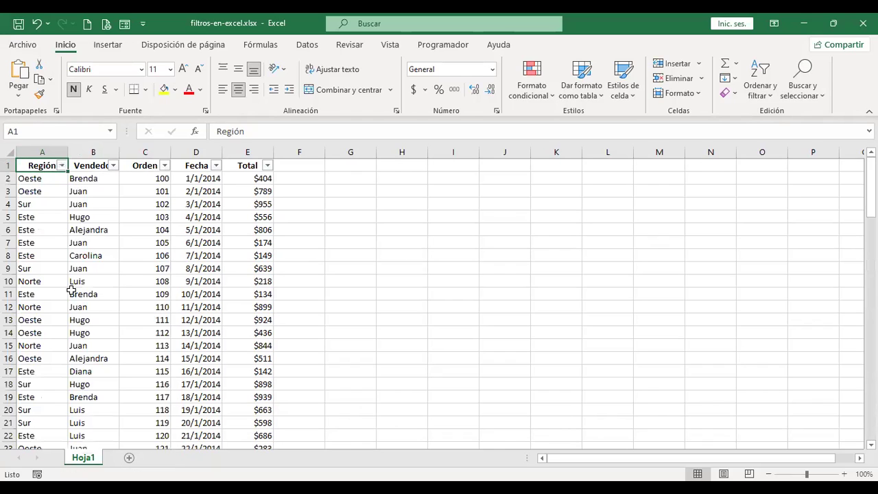
- Apply an "Es igual a" text filter with the value sur to the Región column, and undo it
click(62, 166)
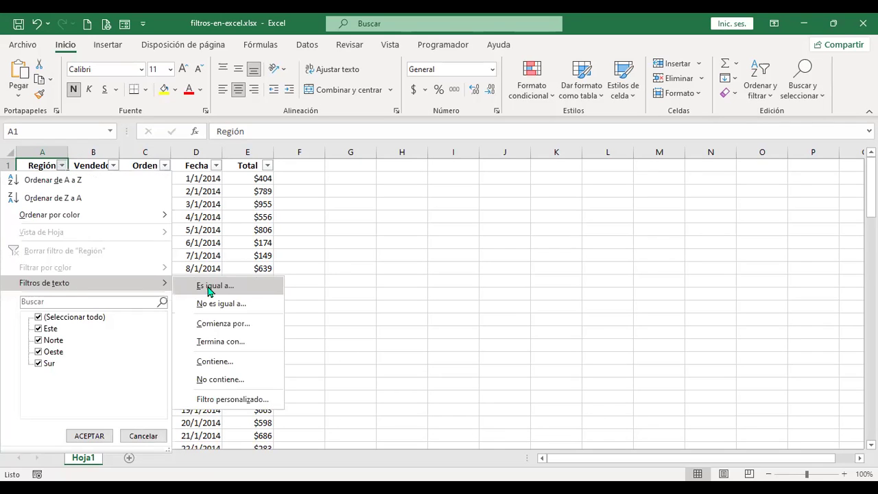
click(210, 287)
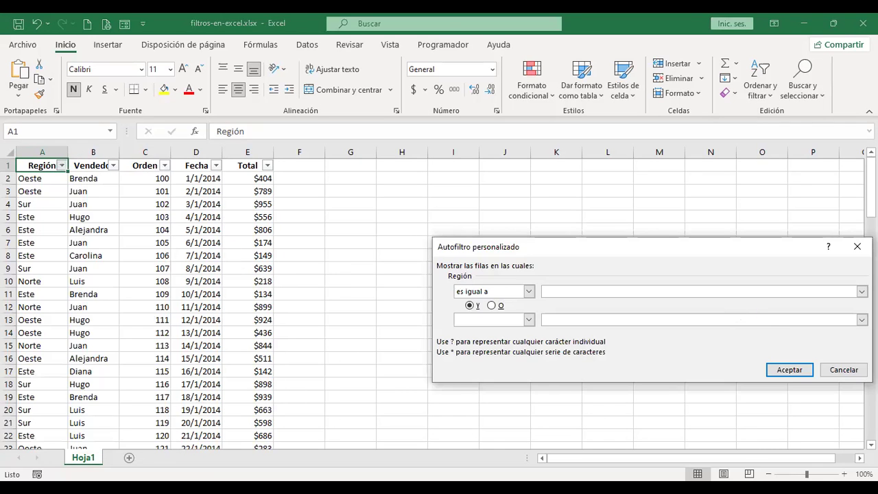
text(sur)
click(790, 371)
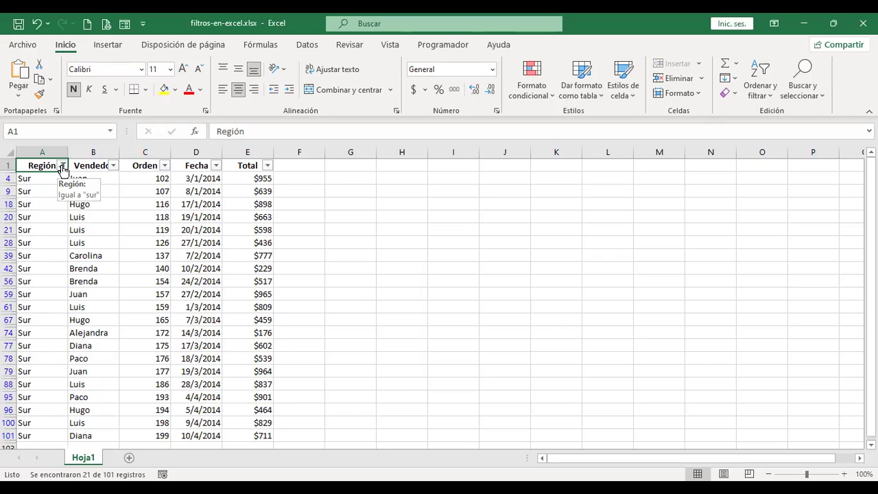
key(ctrl+z)
- Apply a "No es igual a" text filter with norte to the Región column, review the records, and undo the filter
click(62, 166)
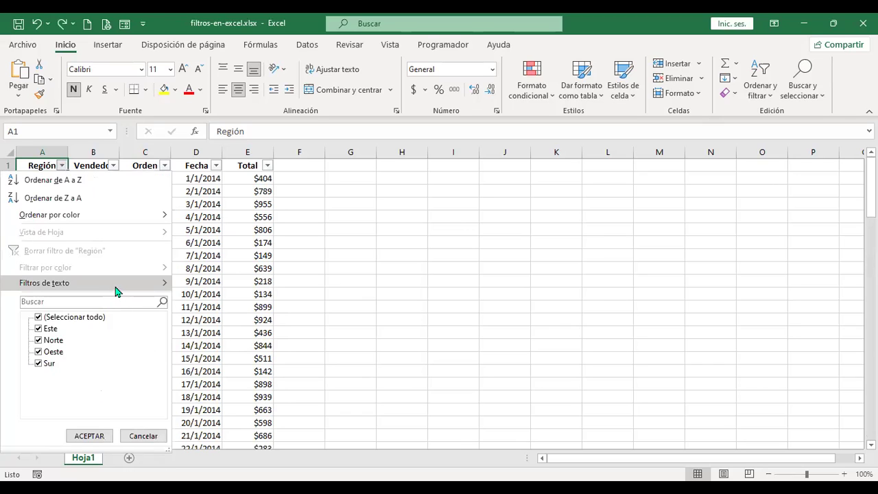
mouse_move(116, 287)
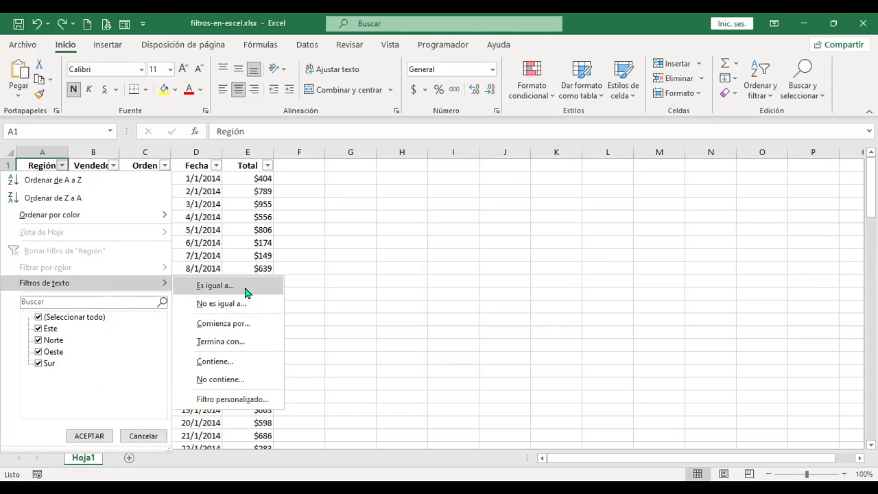
click(245, 306)
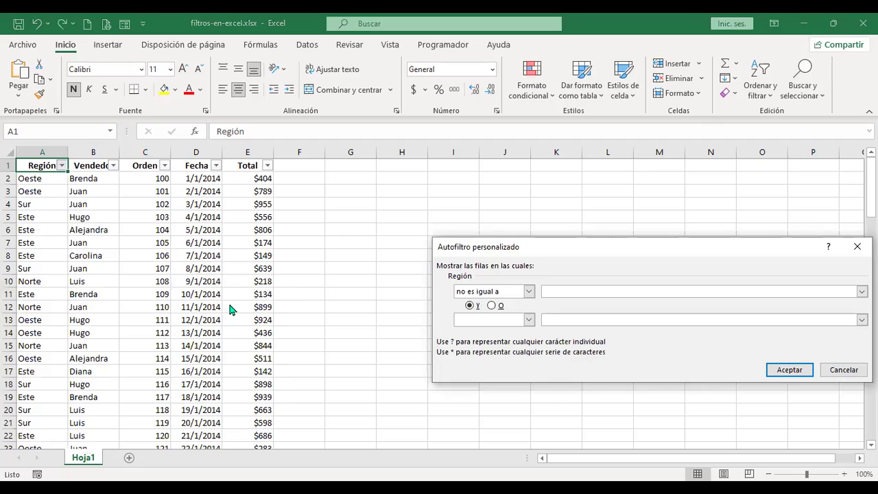
text(norte)
click(789, 369)
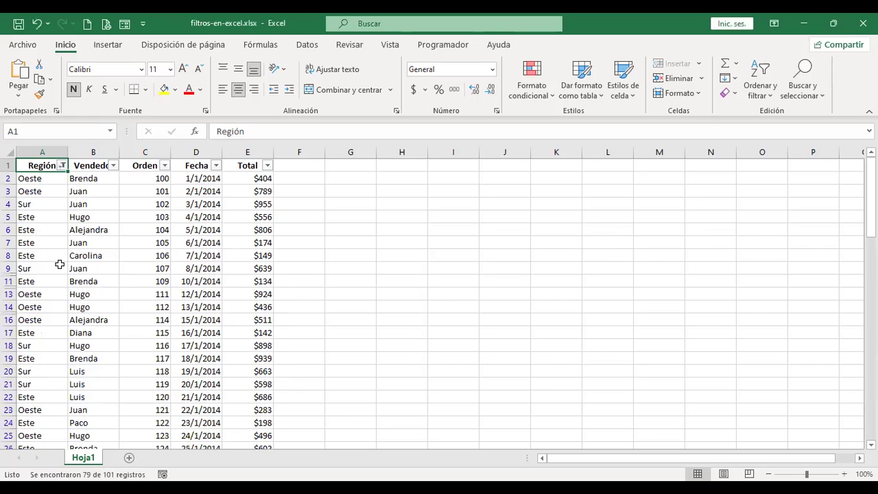
scroll(45, 314, down, 3)
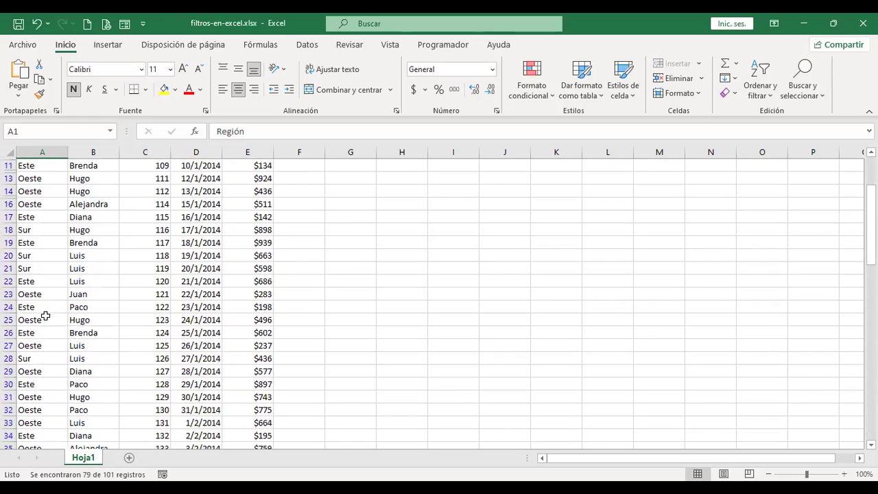
scroll(45, 316, up, 3)
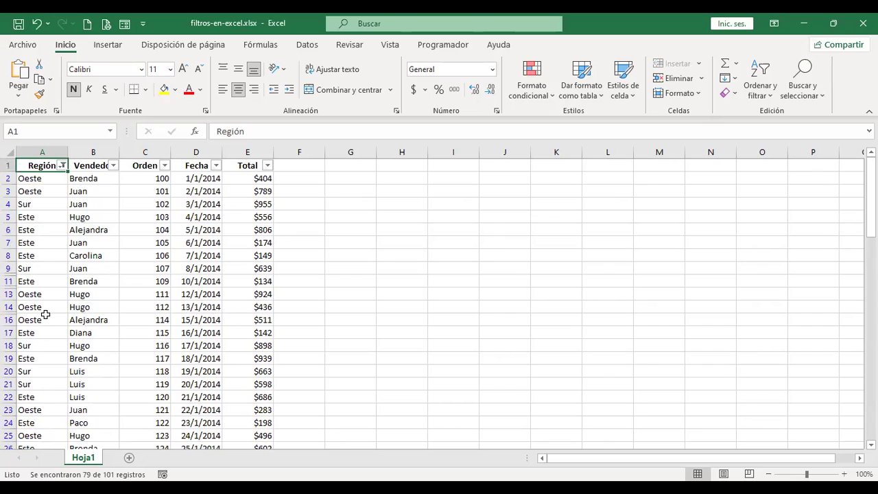
key(ctrl+z)
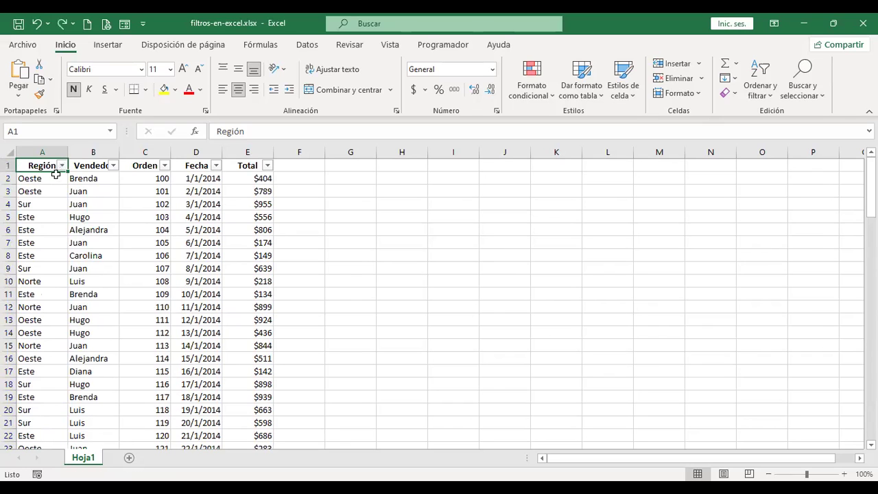
- Apply a "Comienza por" text filter with the letter n to the Región column, and undo it
click(61, 166)
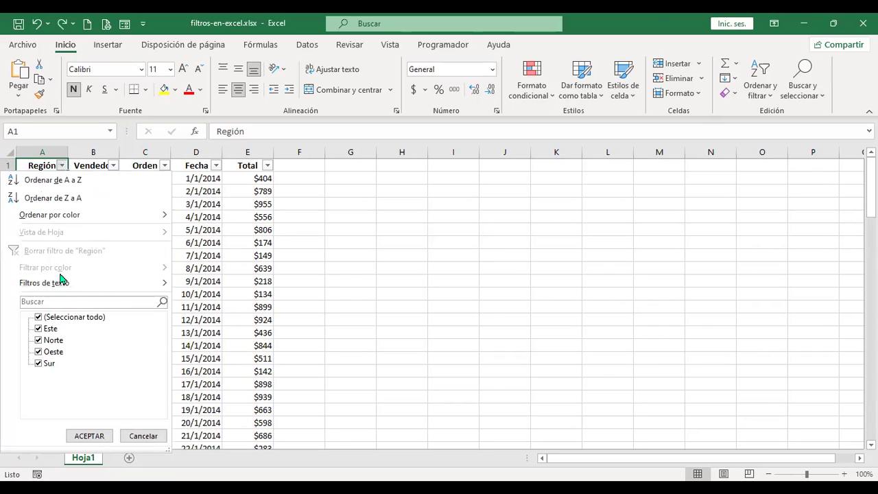
mouse_move(61, 291)
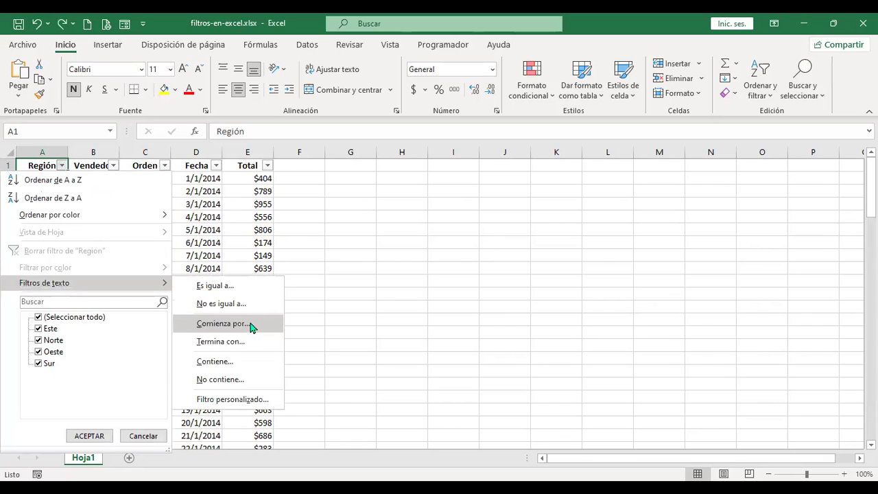
click(250, 326)
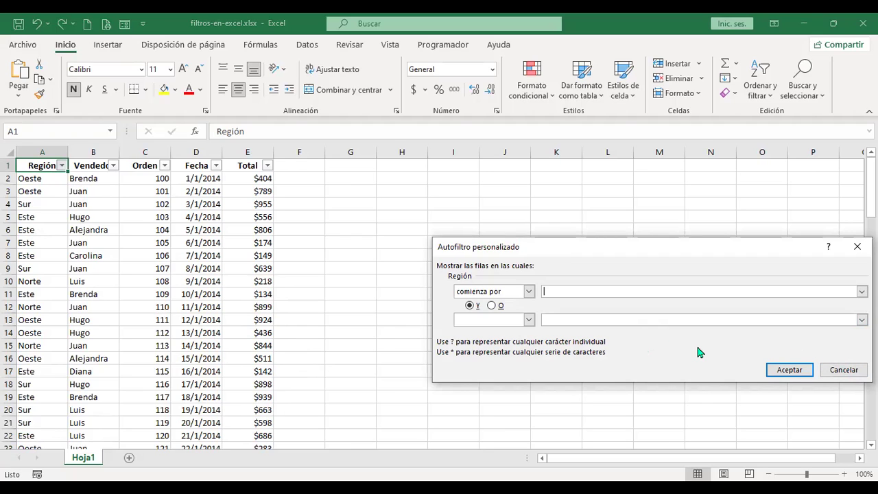
text(n)
click(790, 374)
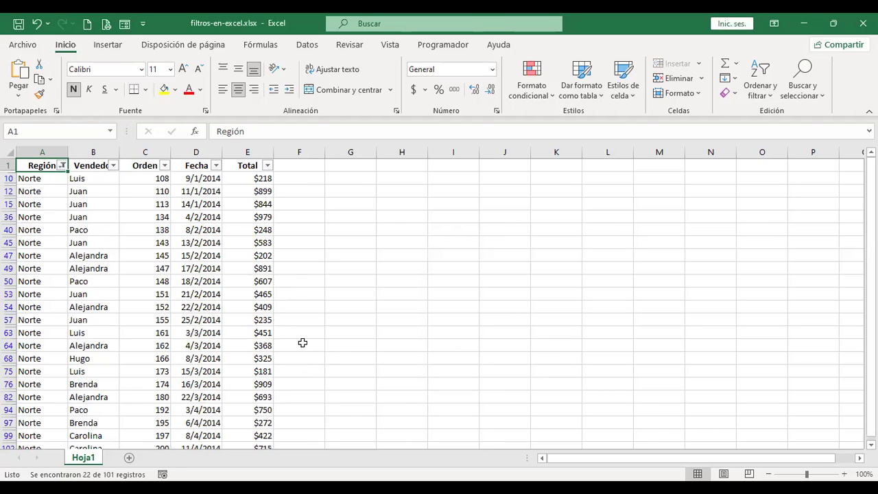
key(ctrl+z)
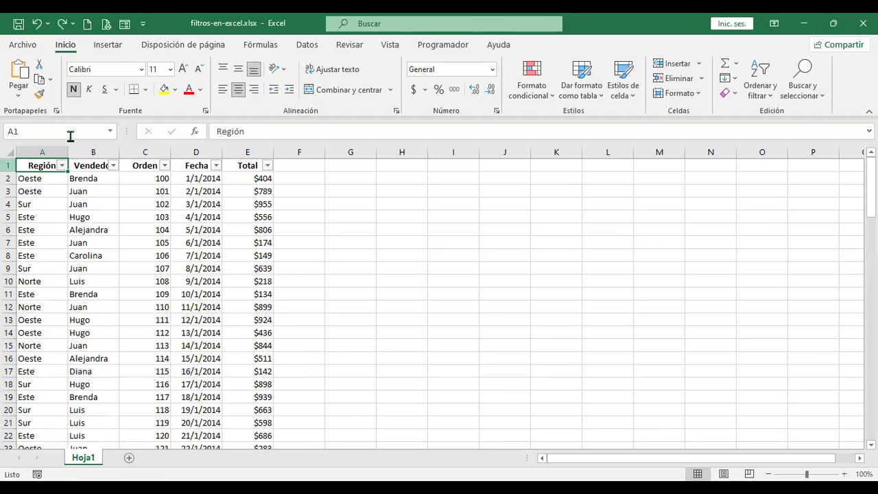
click(114, 166)
mouse_move(69, 288)
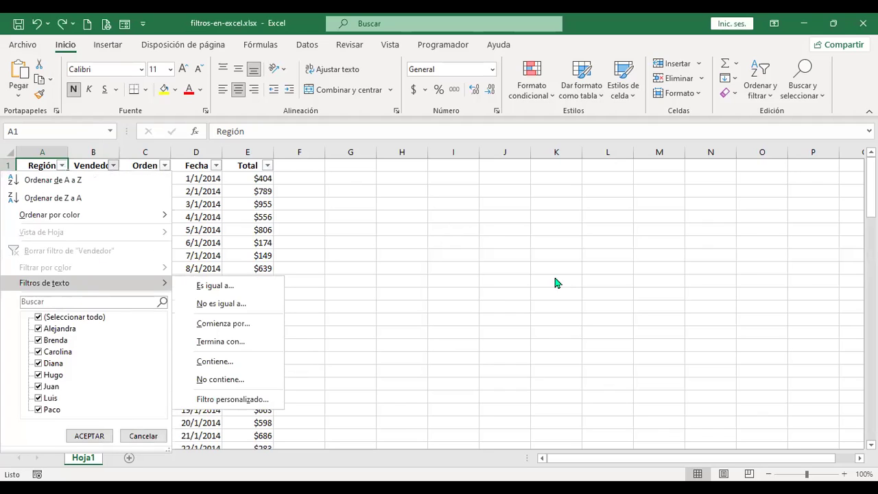
click(208, 193)
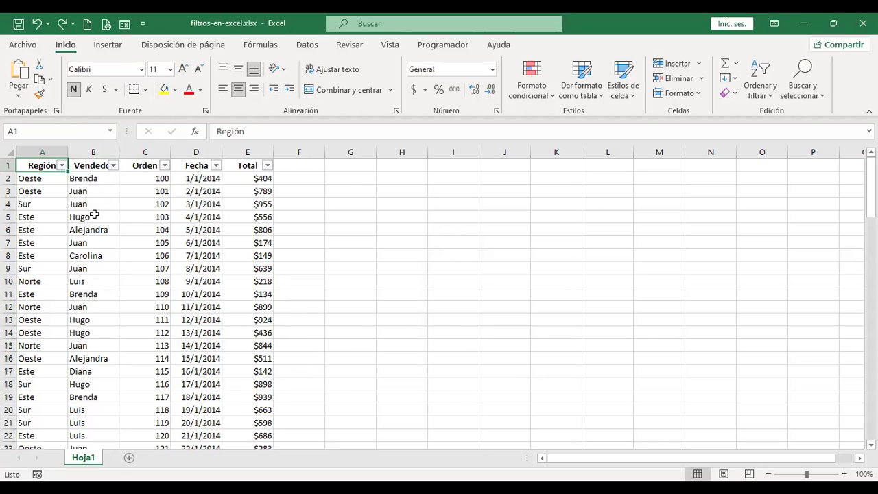
- Examine the seller names throughout the sales table's Vendedor column
scroll(95, 293, down, 7)
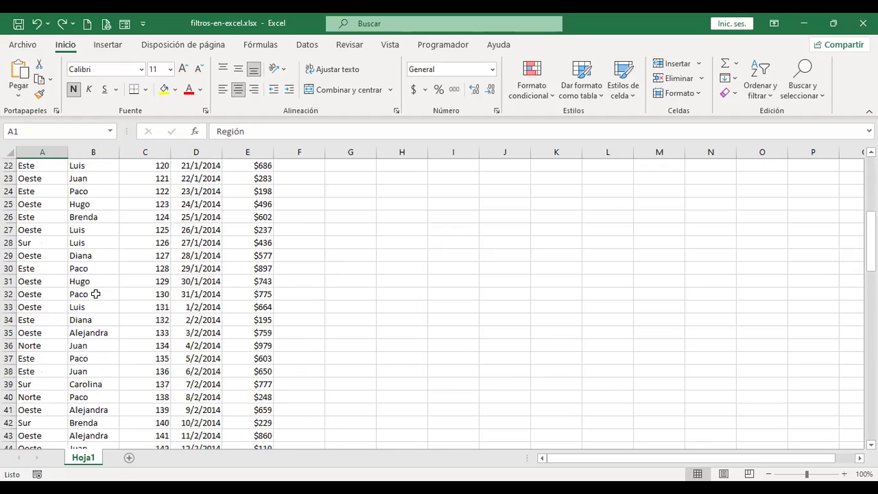
scroll(95, 294, down, 6)
scroll(96, 294, up, 13)
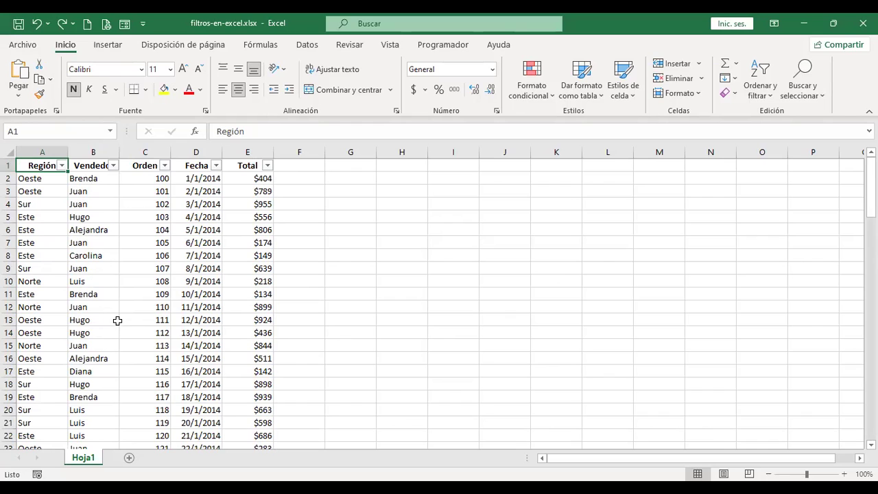
scroll(118, 321, down, 5)
scroll(118, 320, down, 1)
scroll(118, 321, down, 7)
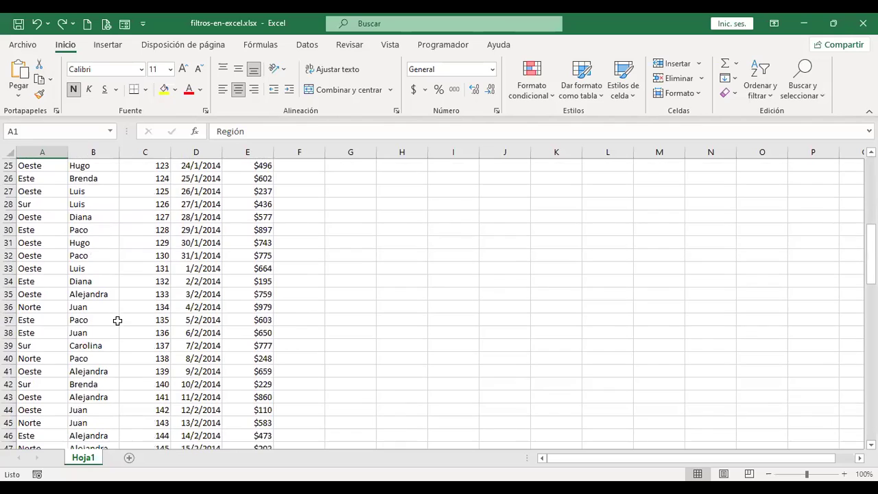
scroll(118, 321, down, 12)
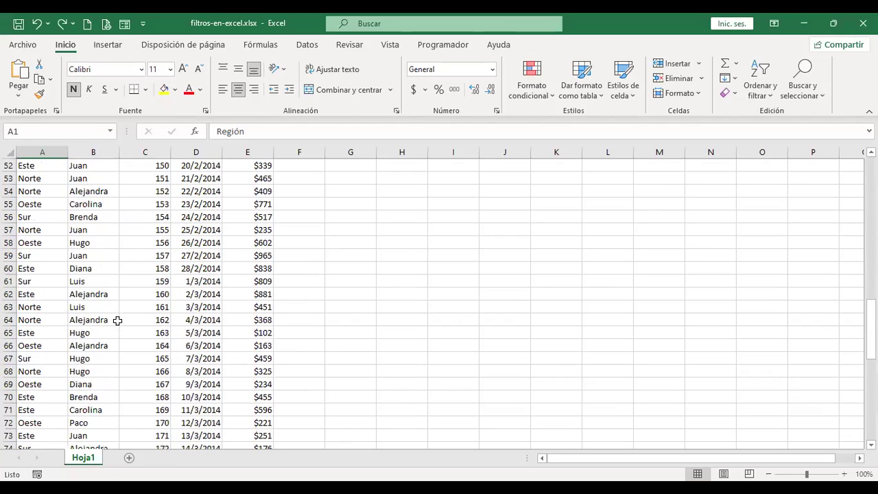
scroll(117, 320, down, 5)
scroll(118, 321, up, 11)
scroll(135, 293, up, 19)
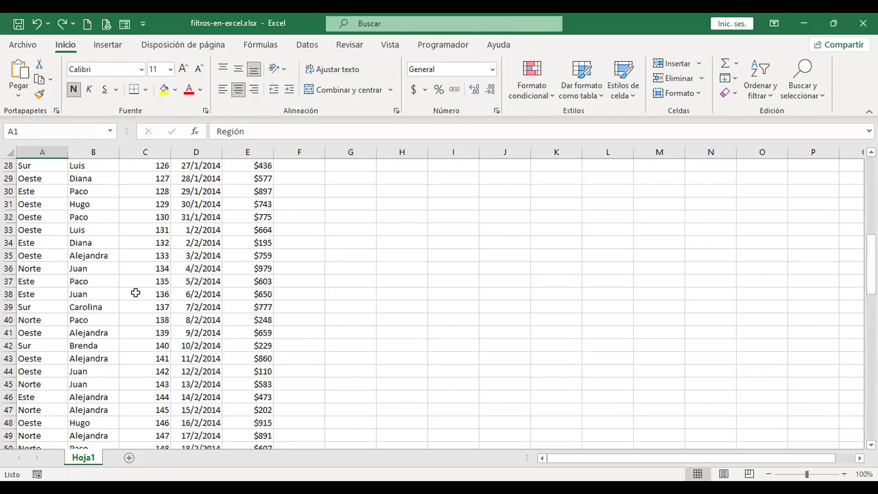
- Filter the Vendedor column with a "Comienza por" text filter for the letter b and check the applied criterion
click(112, 166)
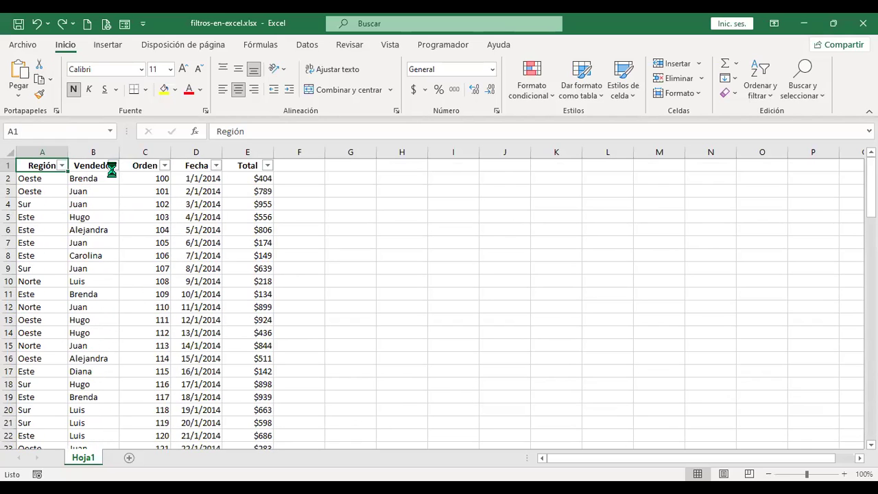
mouse_move(81, 286)
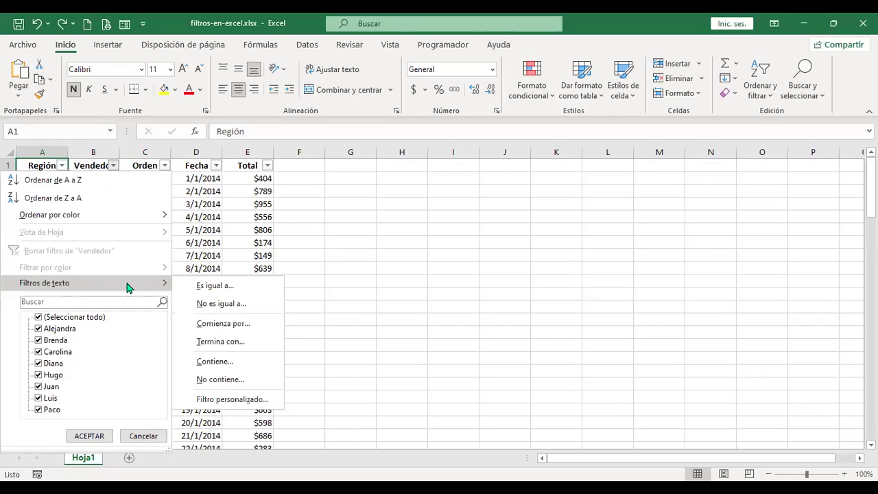
click(241, 326)
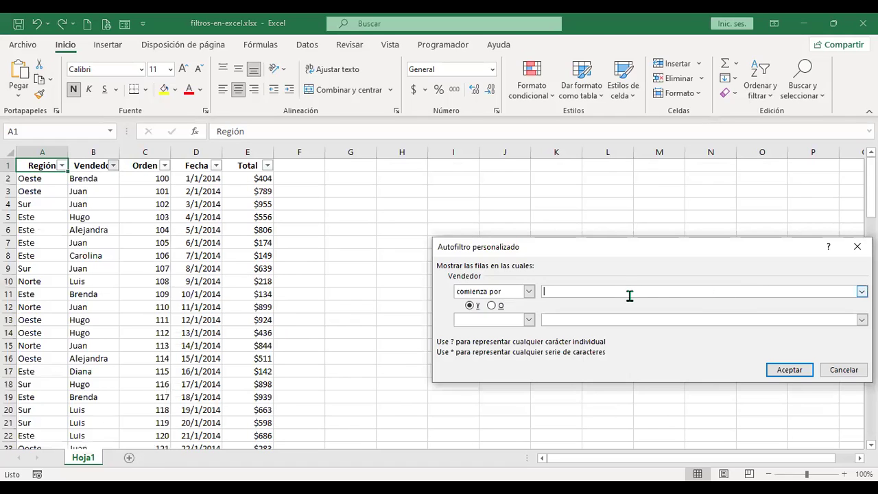
text(b)
click(782, 375)
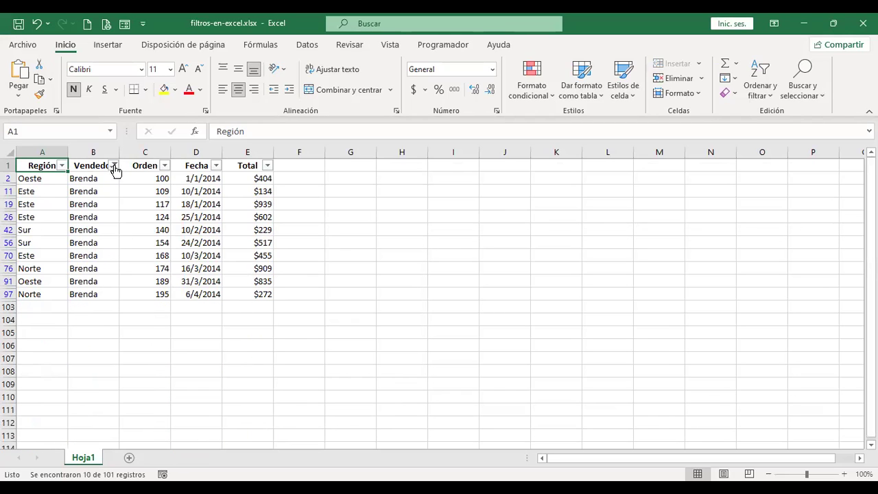
mouse_move(115, 172)
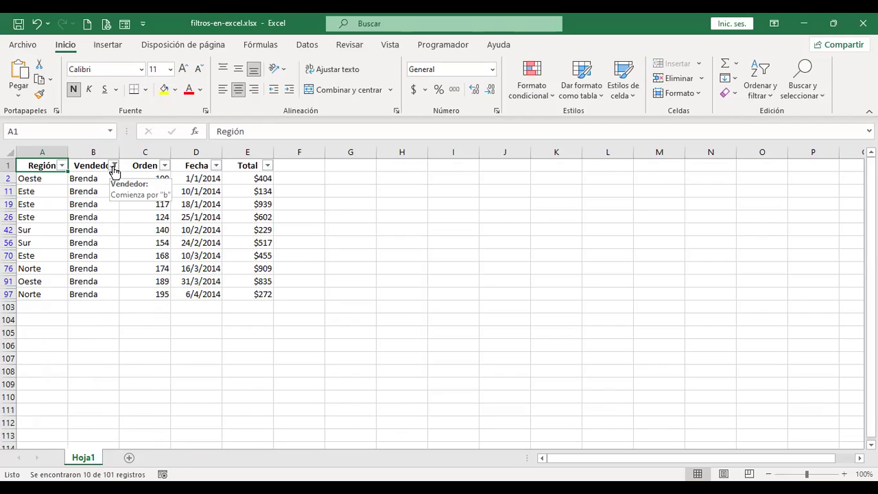
- Check the Vendedor column's filter list and undo its "Comienza por" text filter for the letter b
click(114, 168)
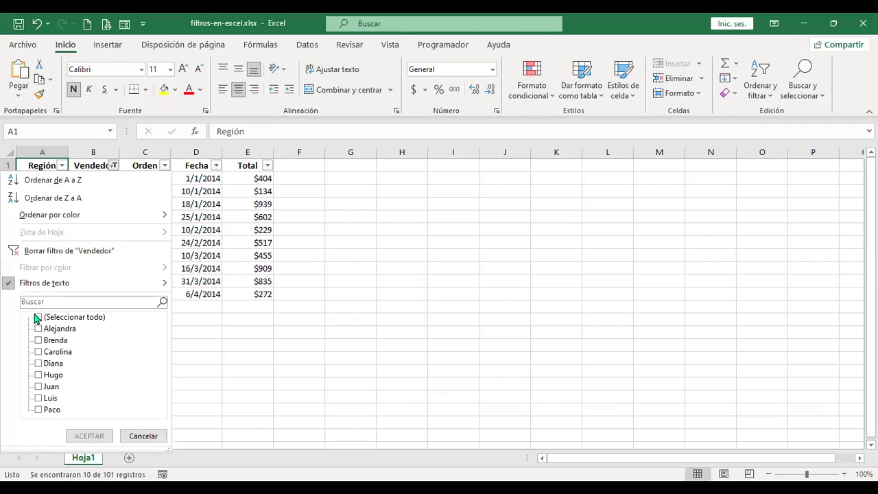
click(344, 324)
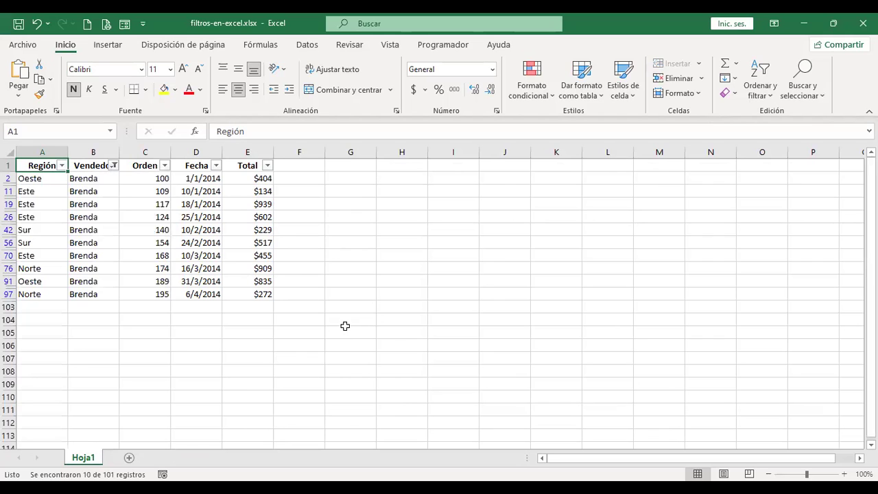
key(ctrl+z)
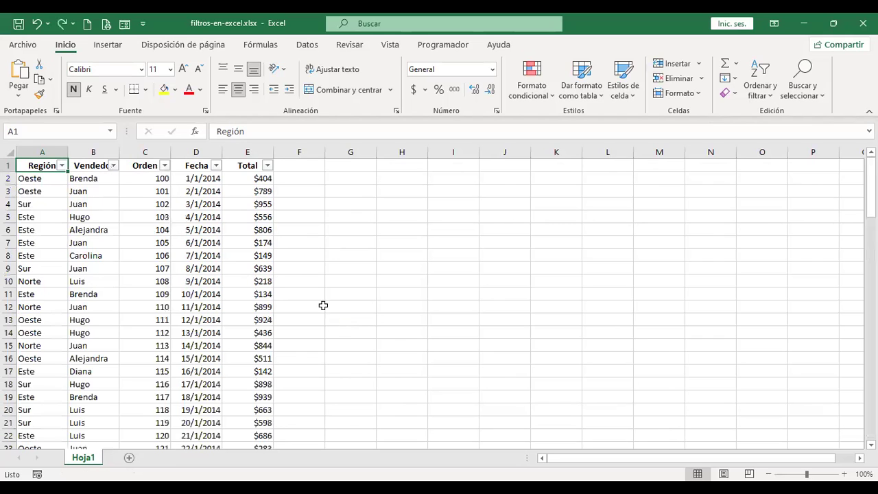
- Apply a "Termina con" text filter with the letter a to the Vendedor column, review the records, and undo the filter
click(111, 166)
mouse_move(120, 284)
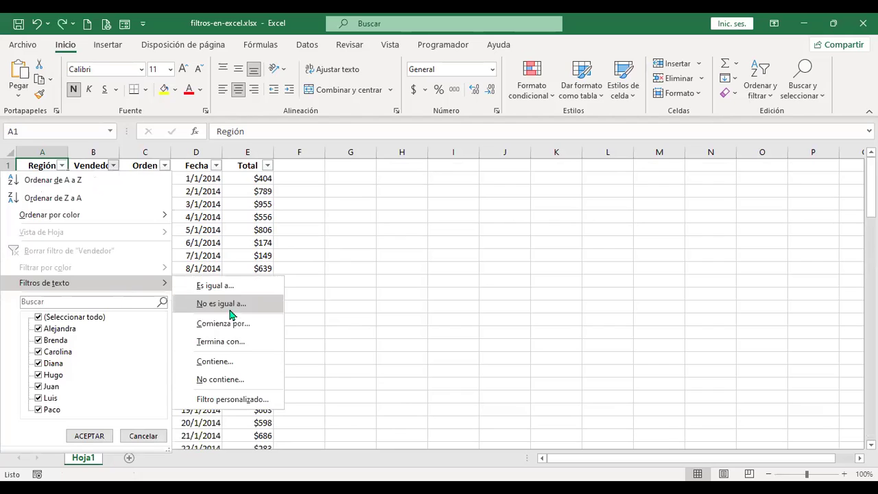
click(278, 341)
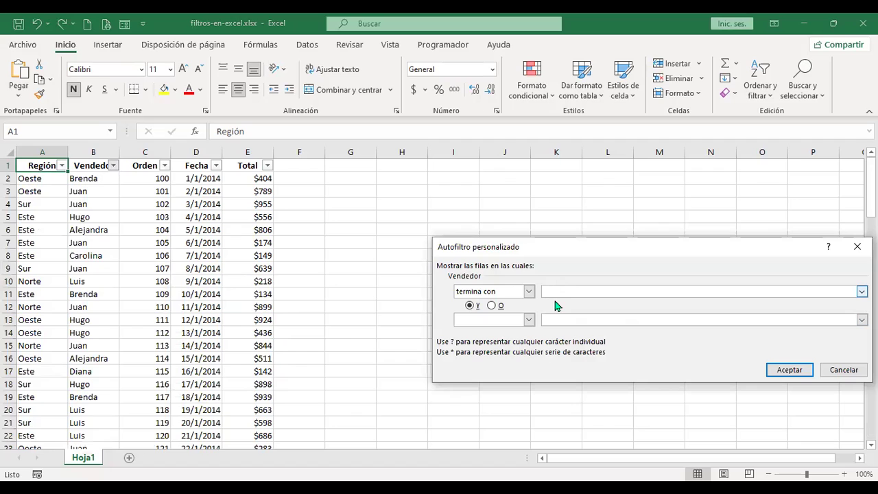
text(a)
click(781, 370)
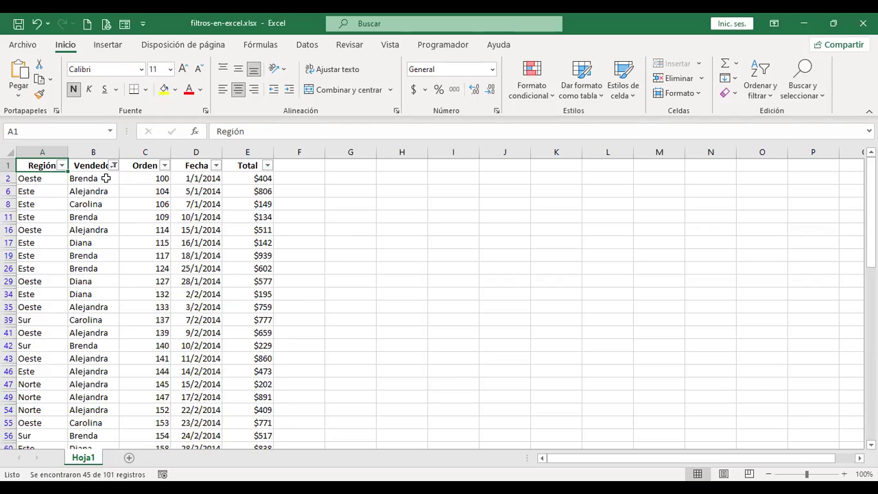
scroll(111, 343, down, 6)
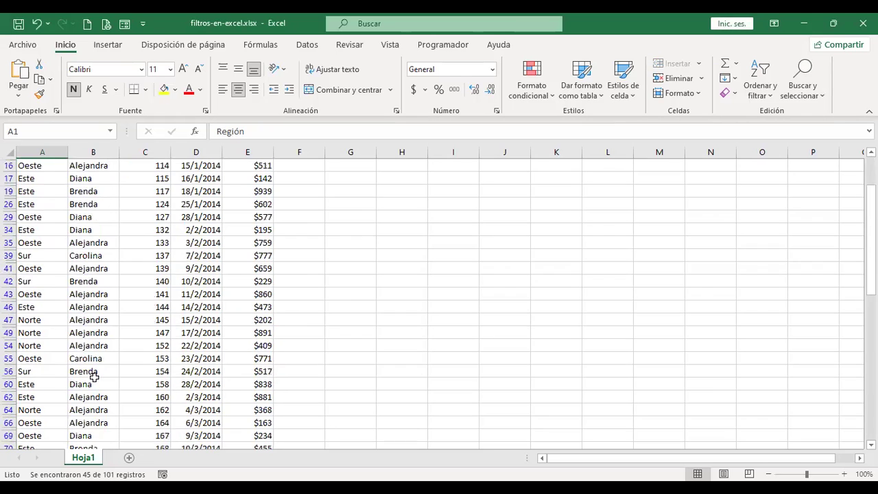
scroll(96, 371, down, 4)
scroll(97, 371, up, 10)
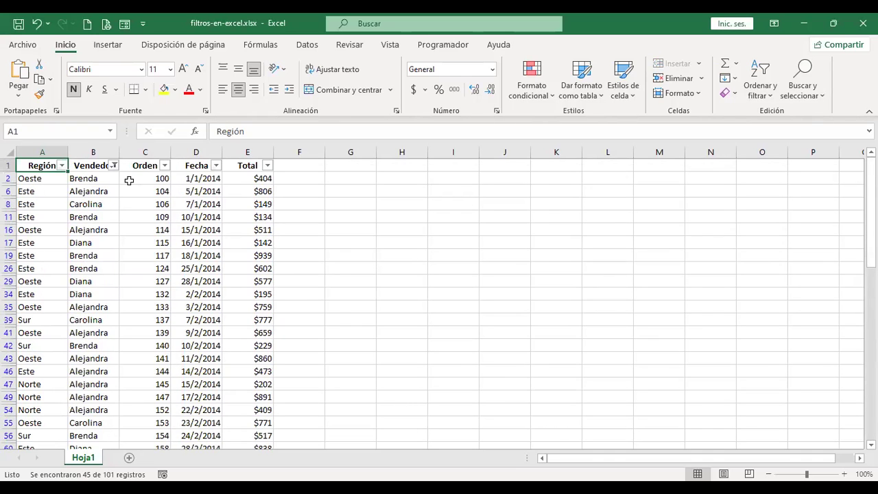
key(ctrl+z)
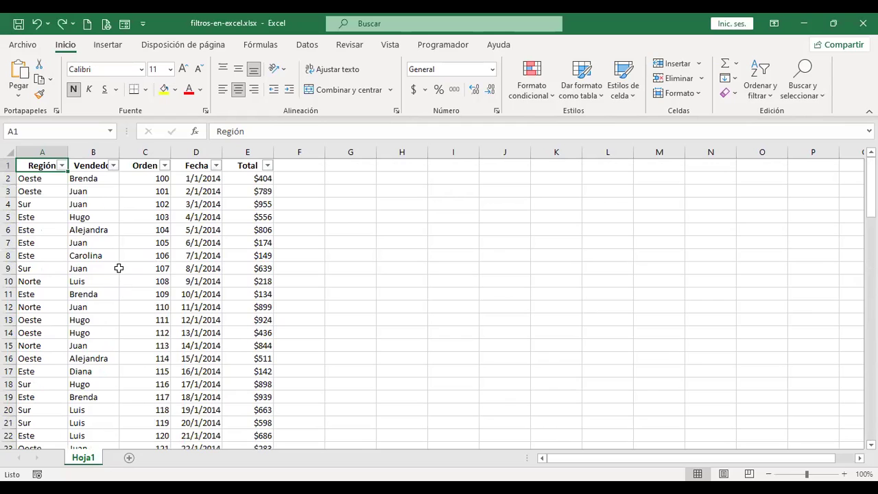
- Apply a "Contiene" text filter with the letter r to the Vendedor column, review the records, and remove the filter
scroll(116, 271, down, 13)
scroll(116, 273, up, 13)
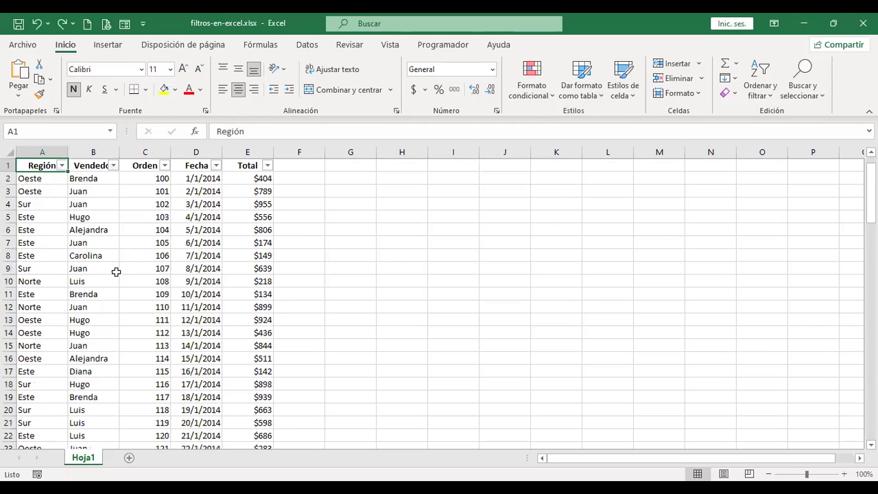
click(113, 165)
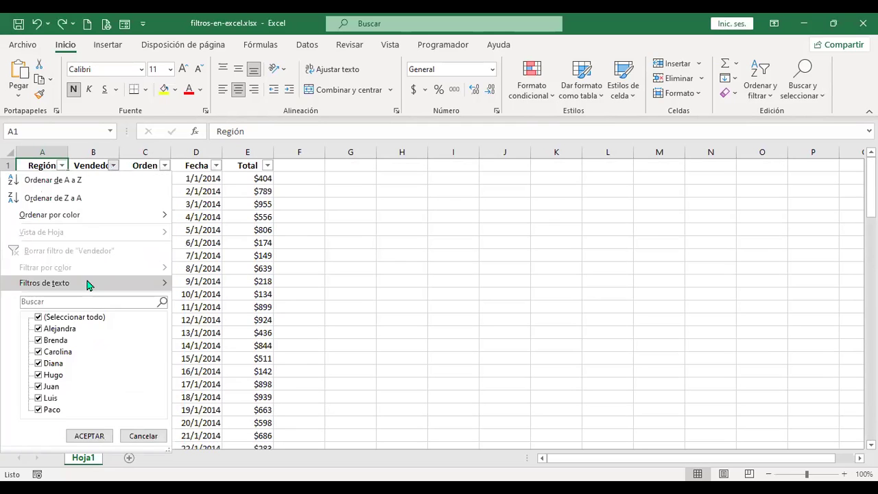
mouse_move(87, 285)
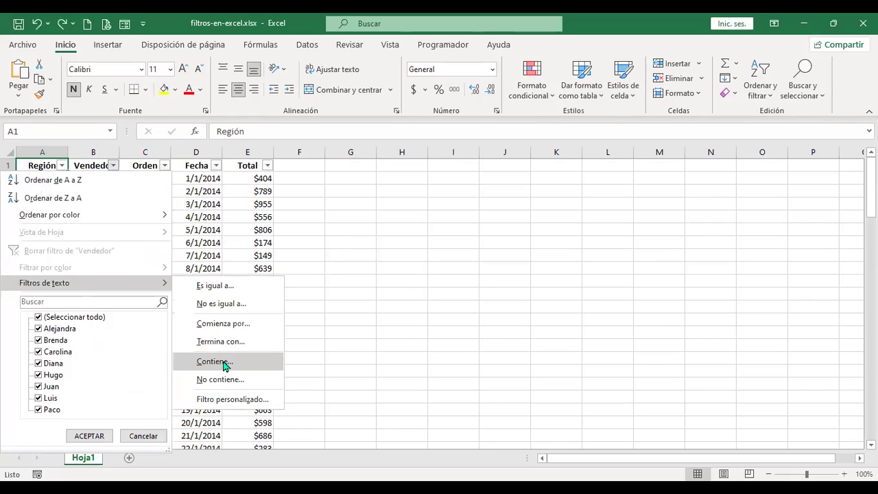
click(225, 366)
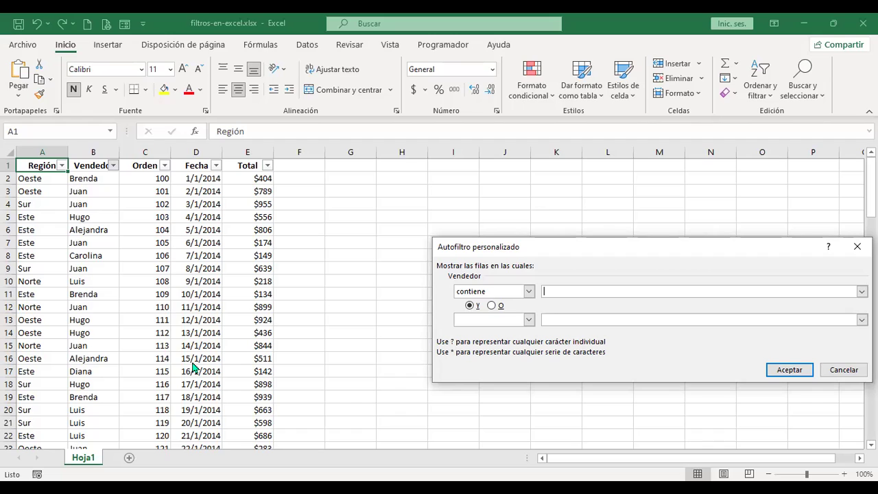
text(r)
click(789, 370)
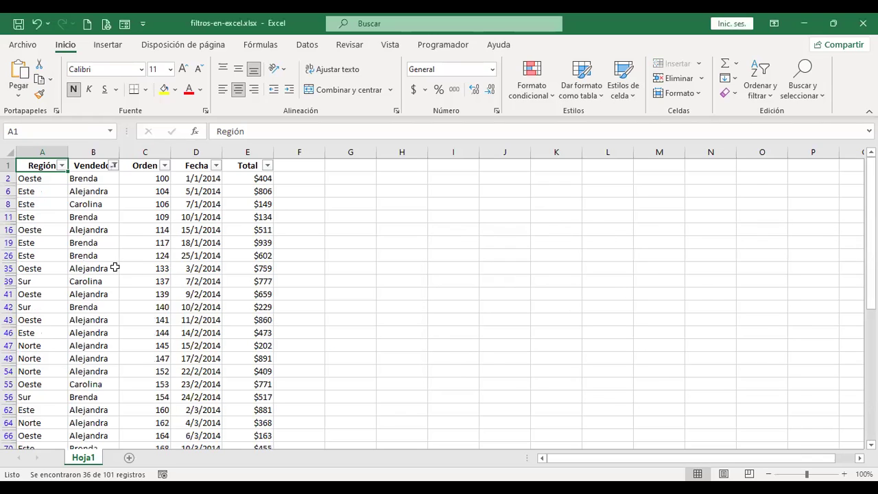
scroll(101, 294, down, 2)
scroll(101, 294, up, 2)
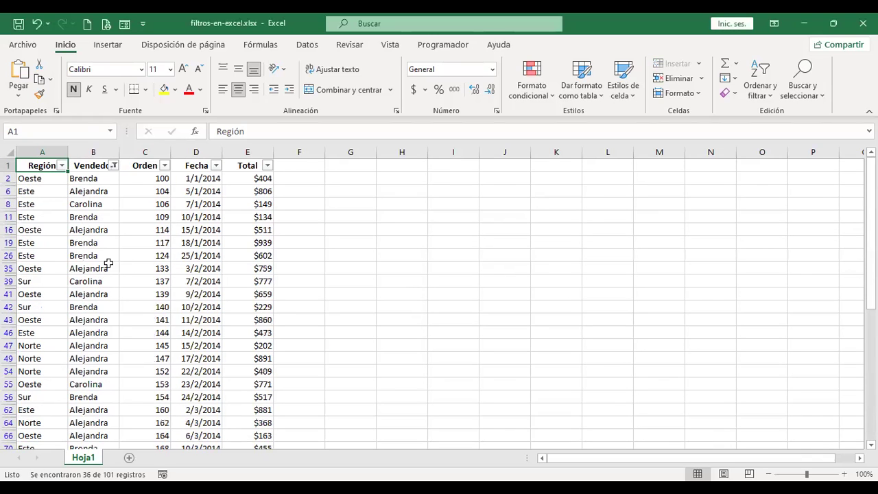
click(113, 165)
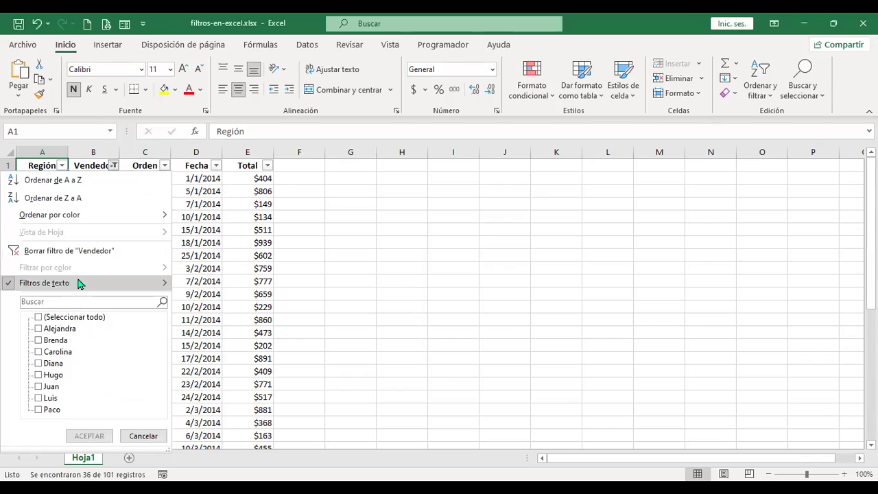
key(b)
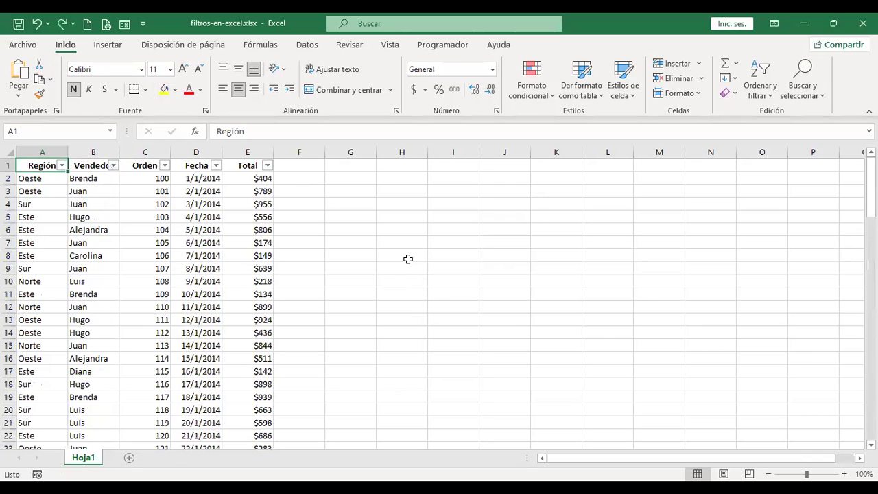
- Apply a "No contiene" text filter with the letter j to the Vendedor column, review the records, and undo the filter
click(113, 165)
mouse_move(117, 291)
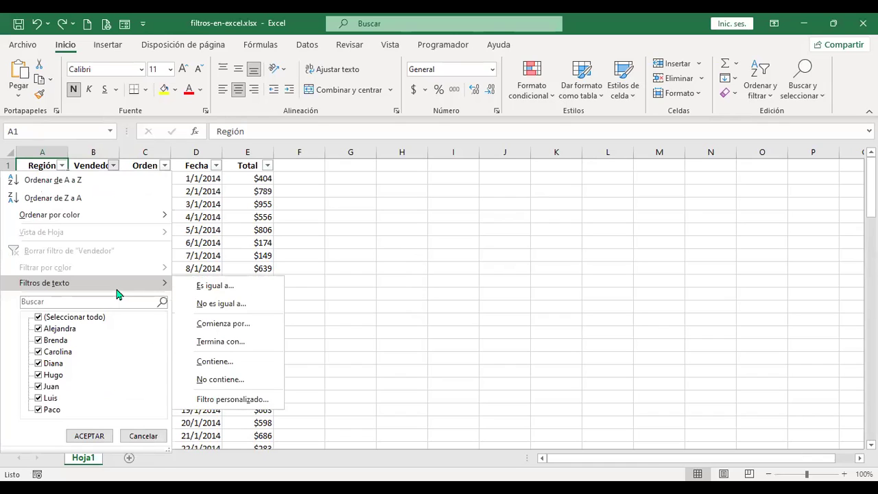
click(231, 389)
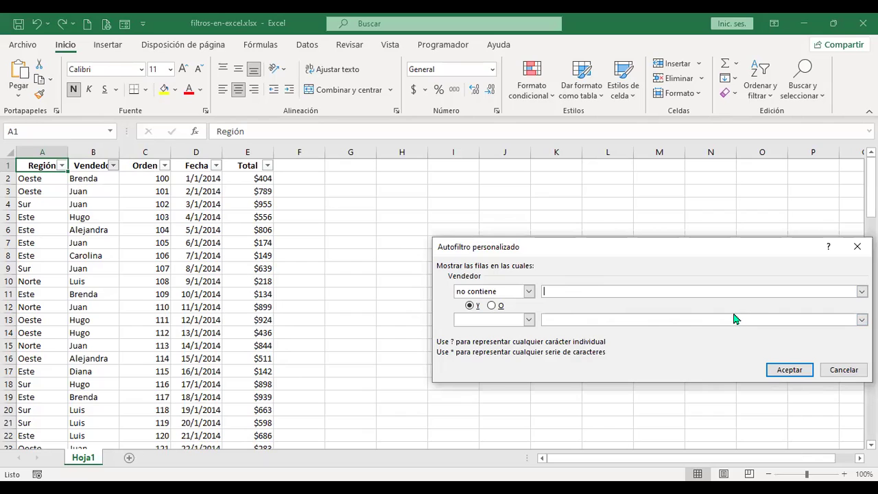
text(j)
click(789, 369)
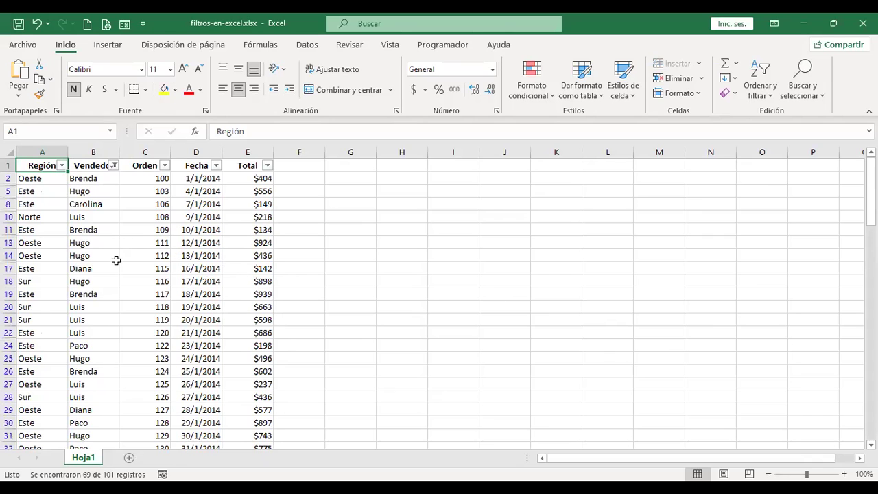
scroll(117, 256, down, 5)
scroll(116, 256, up, 5)
click(113, 165)
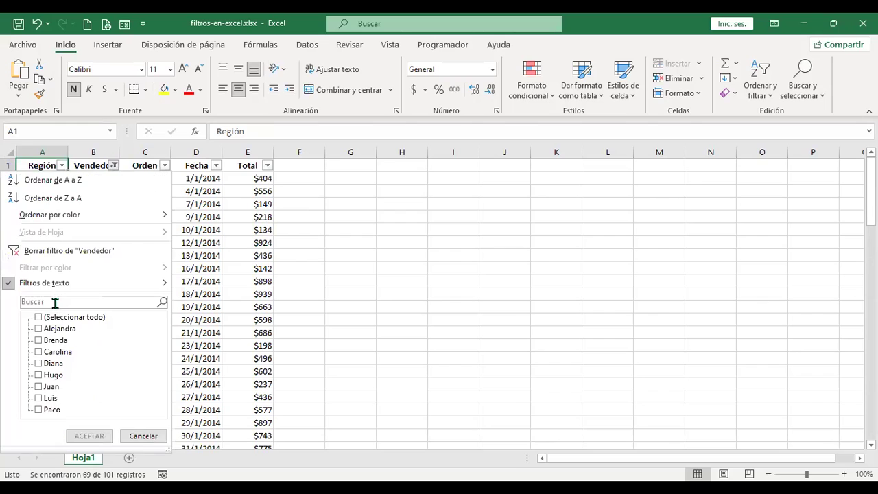
click(476, 284)
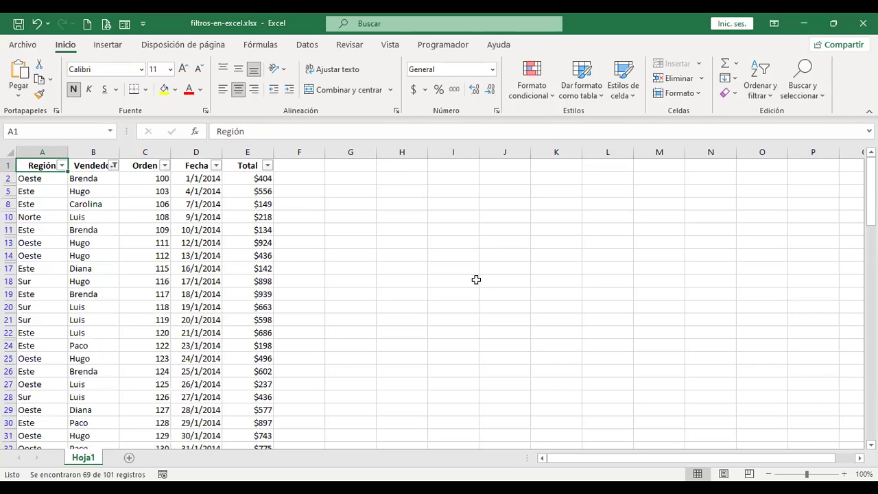
key(ctrl+z)
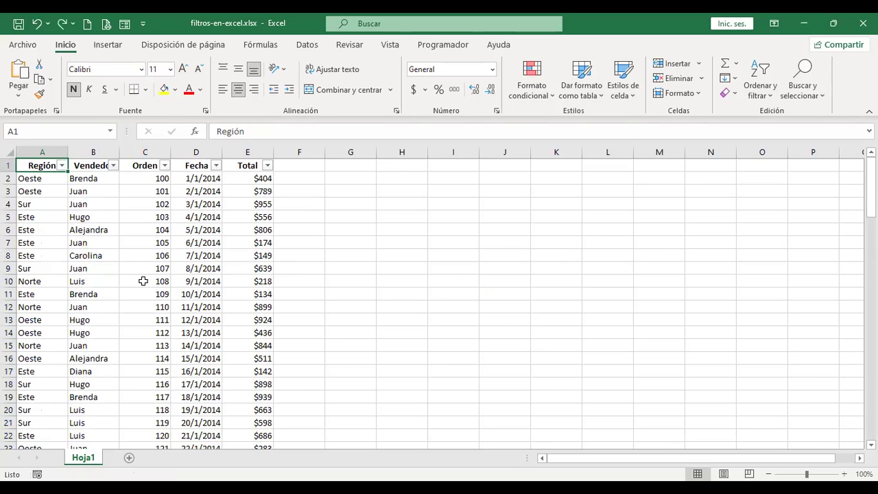
- Apply a custom "es igual a" filter with the wildcard pattern ?t* to the Vendedor column, and undo it
click(114, 165)
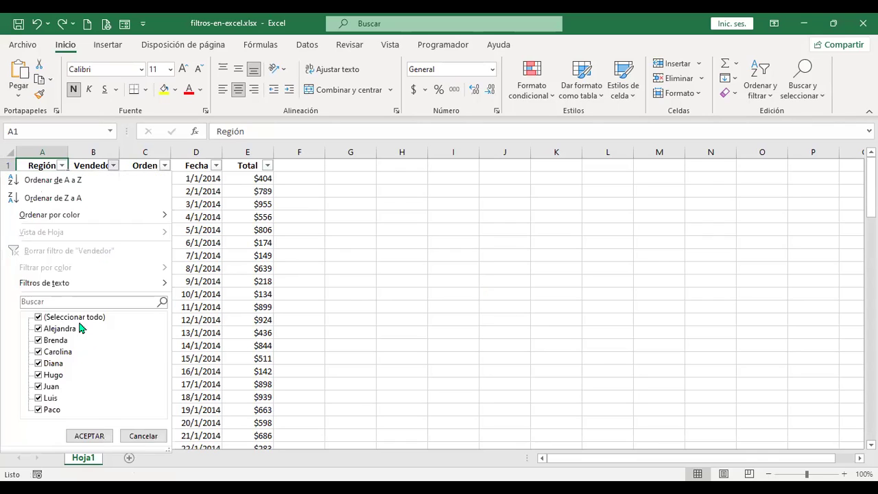
mouse_move(86, 283)
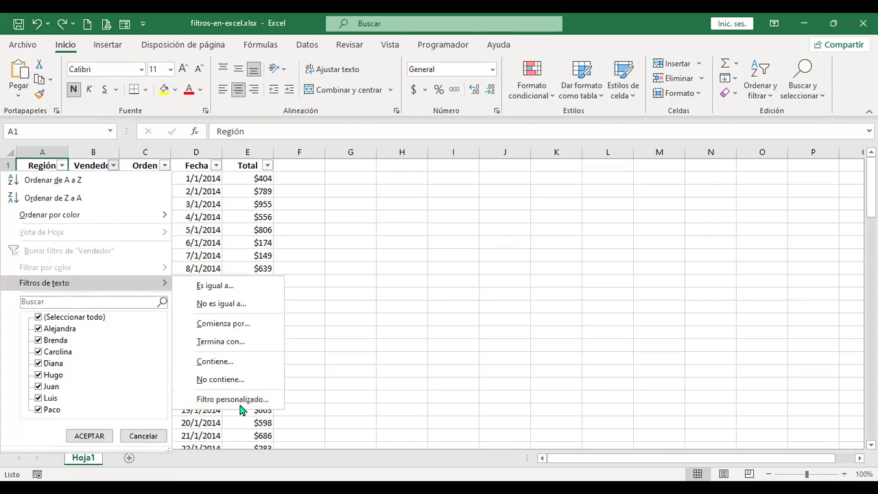
click(259, 399)
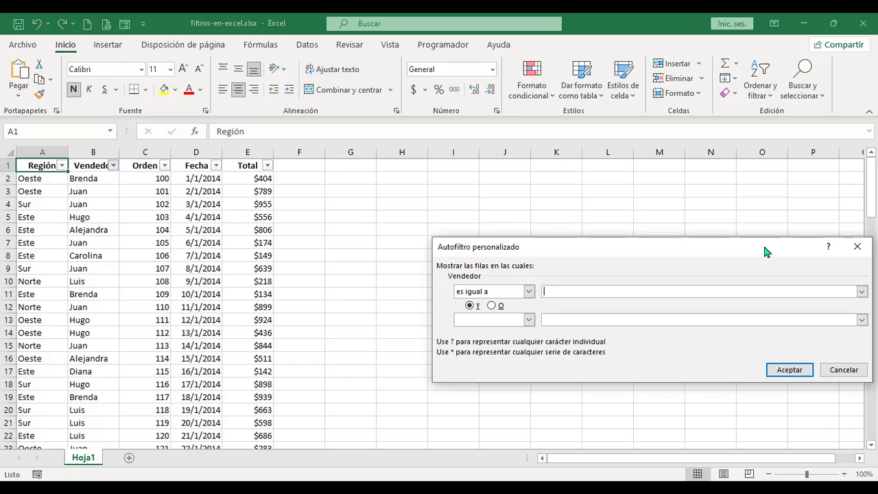
text(?)
text(t*)
click(801, 374)
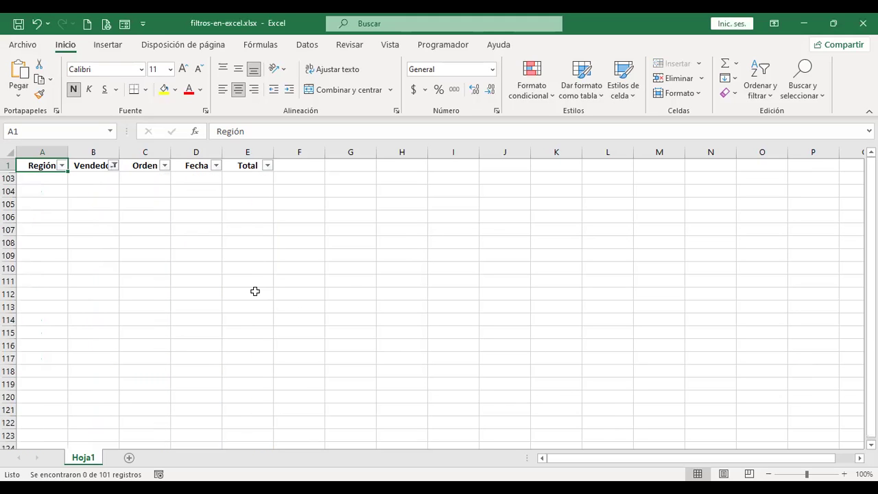
key(ctrl+z)
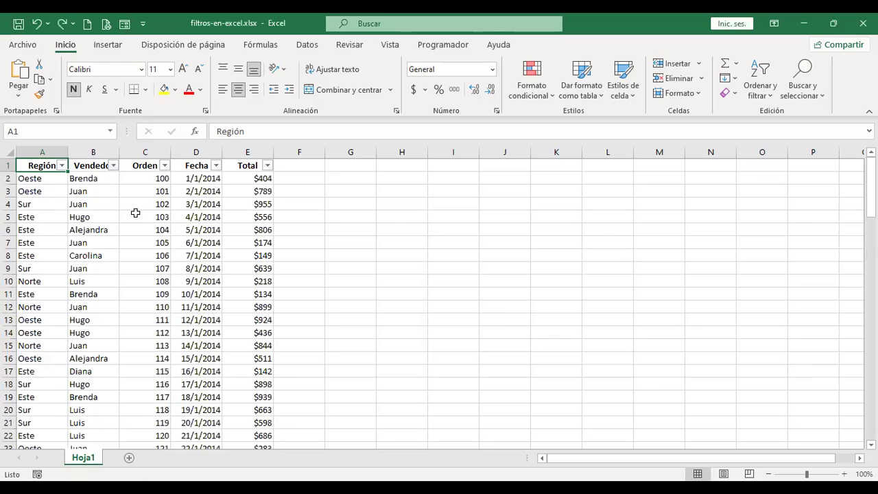
- Apply a custom "es igual a" filter with the wildcard pattern ?t to the Región column, and undo it
click(62, 166)
mouse_move(60, 284)
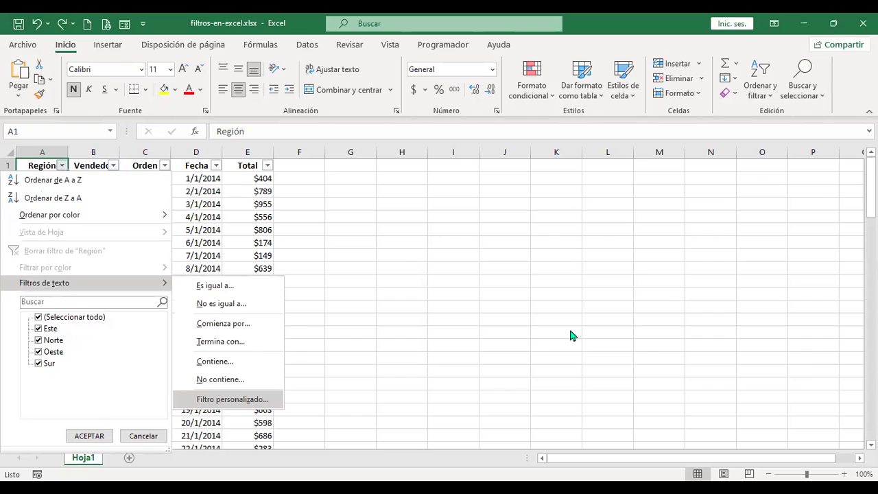
click(227, 399)
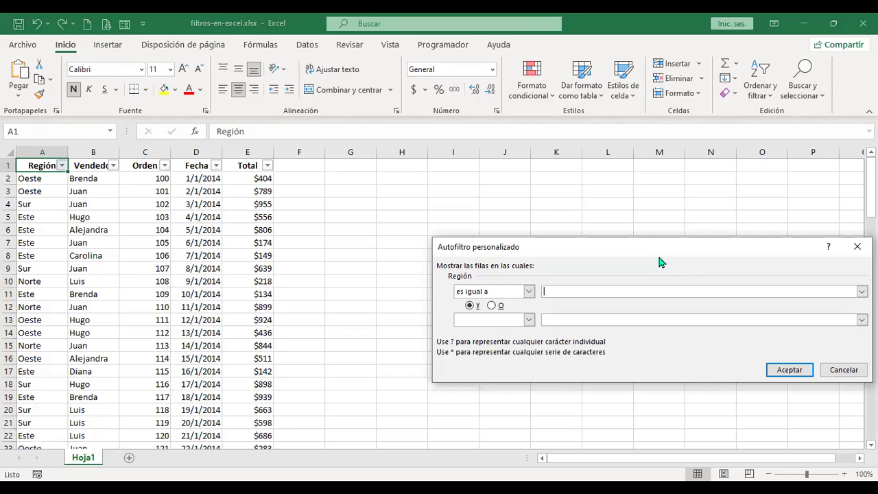
text(?t)
click(789, 370)
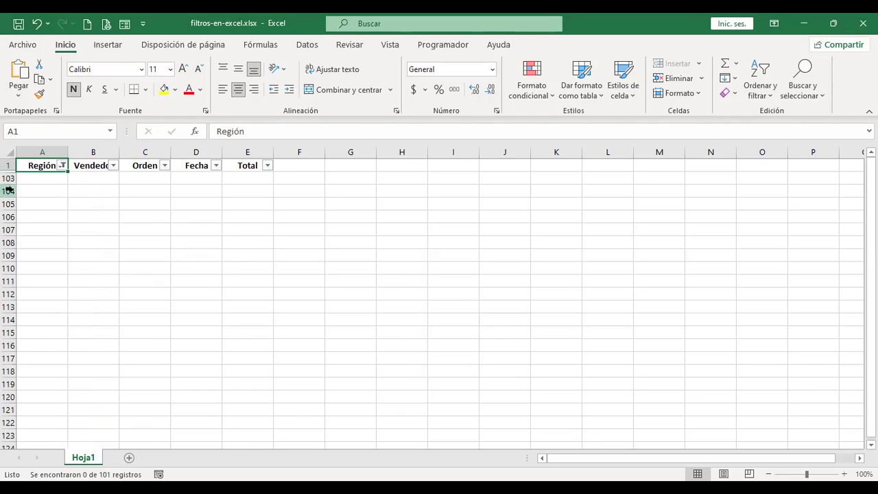
key(ctrl+z)
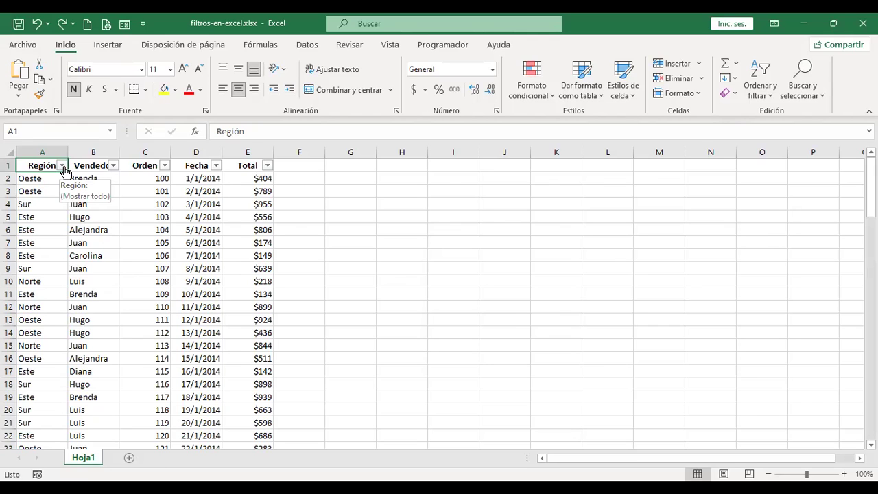
- Apply a custom "es igual a" filter with the wildcard pattern ??a to the Vendedor column, and undo it
click(95, 163)
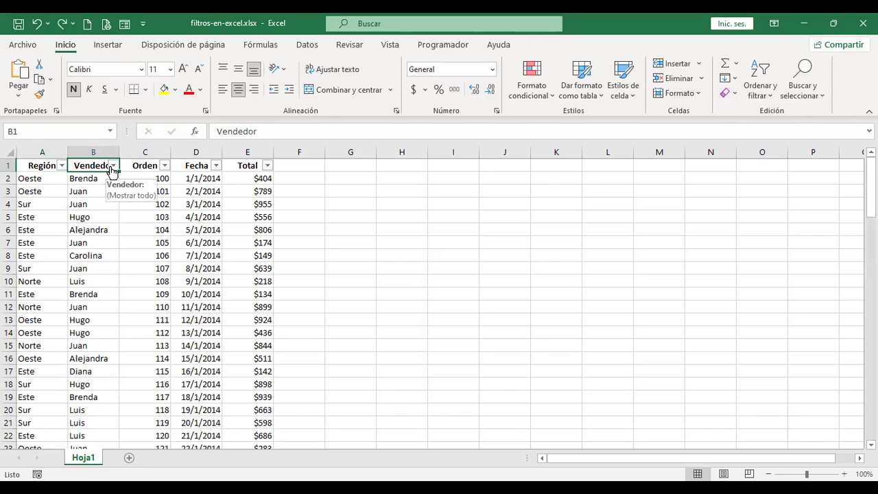
click(113, 166)
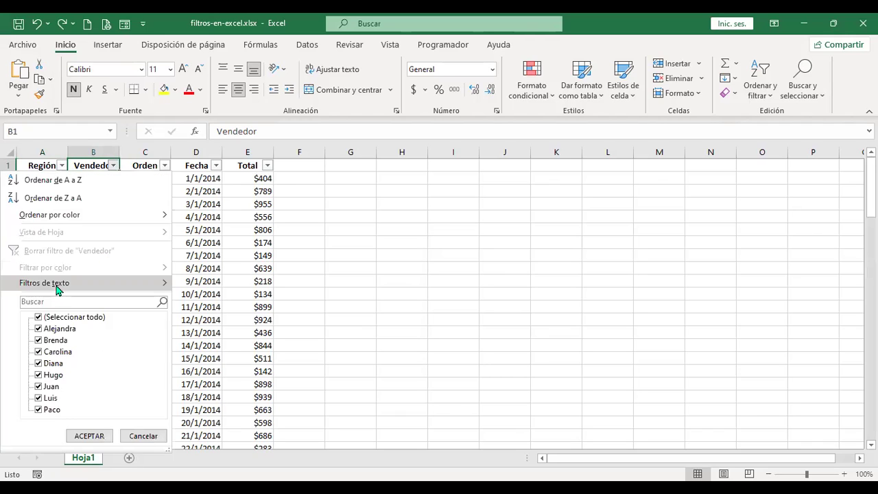
click(218, 400)
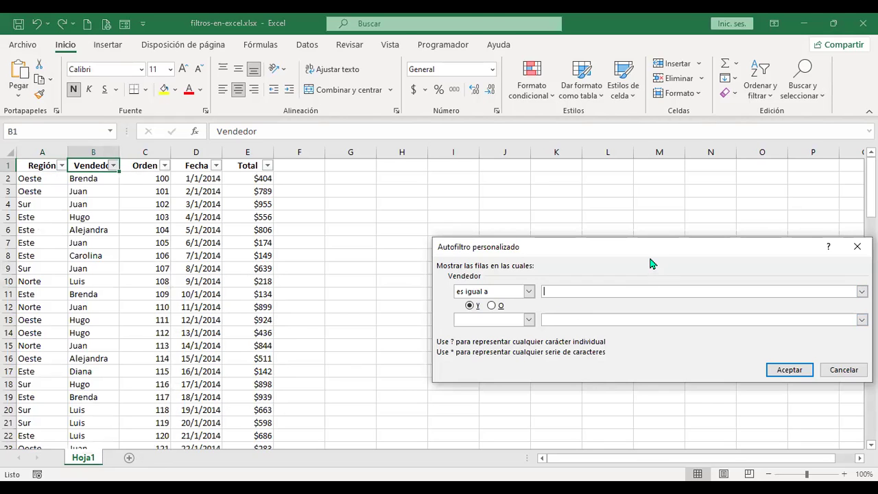
text(??)
text(a)
click(788, 371)
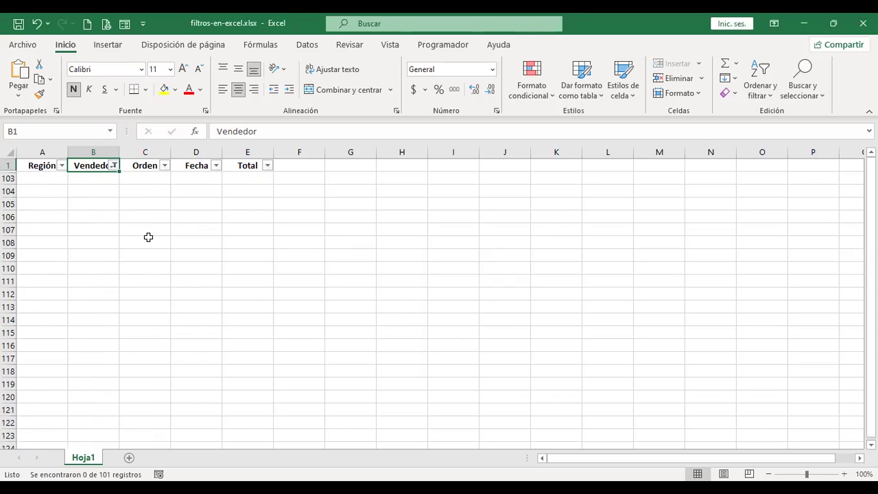
key(ctrl+z)
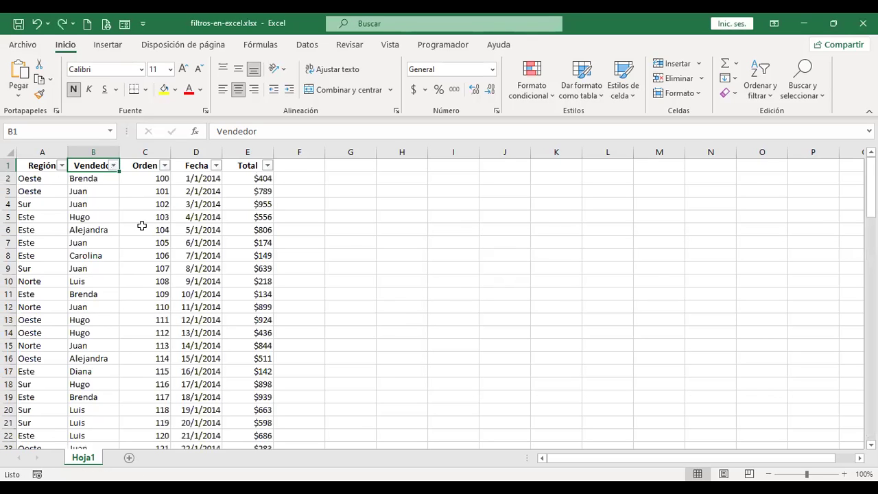
- Apply a custom "es igual a" filter with the wildcard pattern ?u to the Vendedor column, and undo it
click(80, 192)
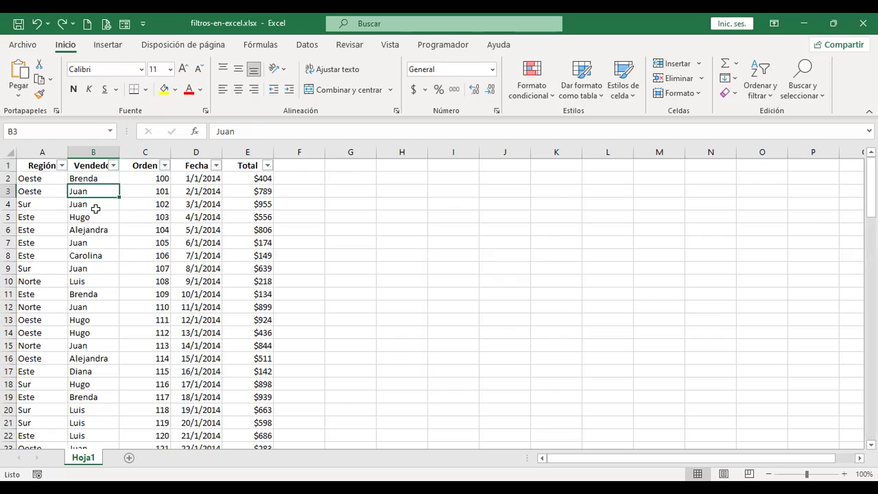
click(91, 202)
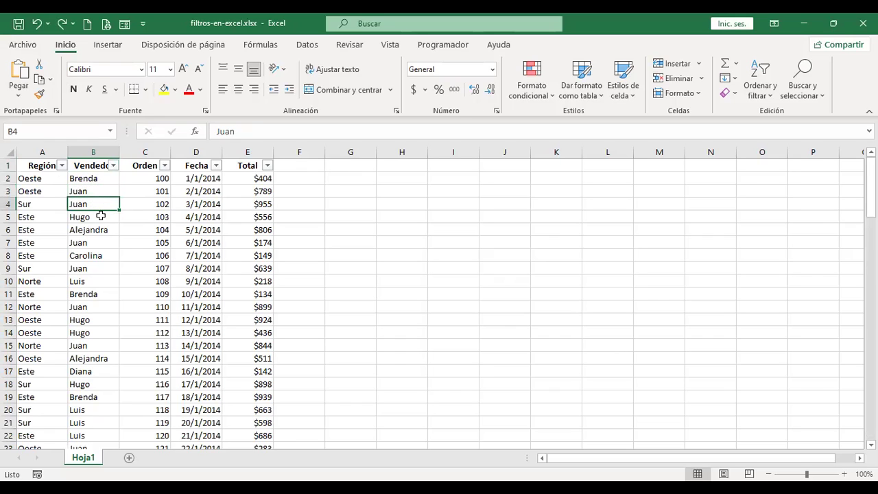
click(101, 307)
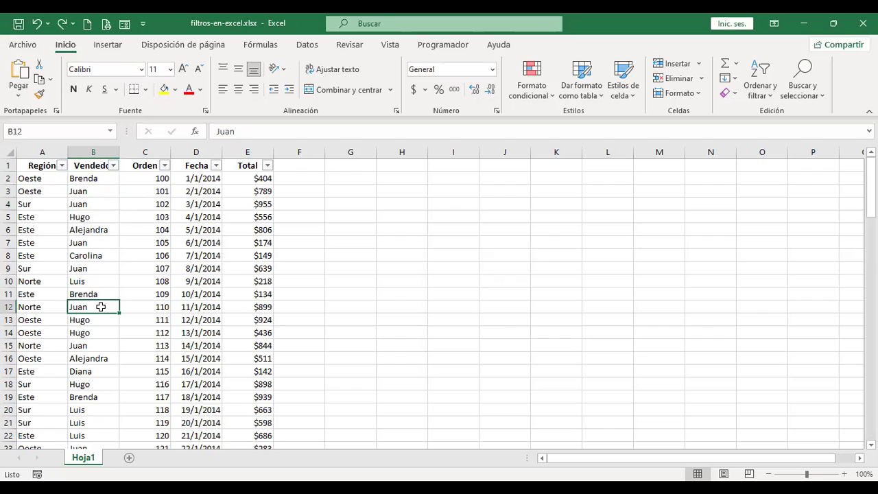
click(114, 165)
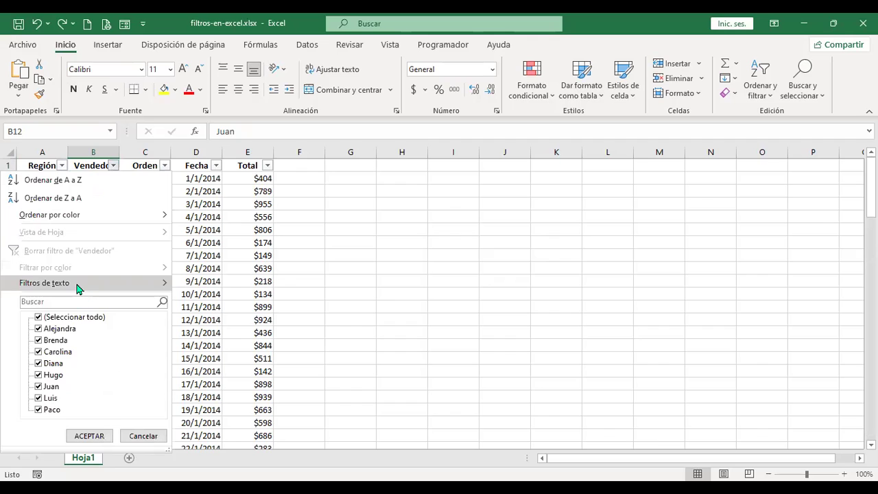
mouse_move(78, 289)
click(249, 407)
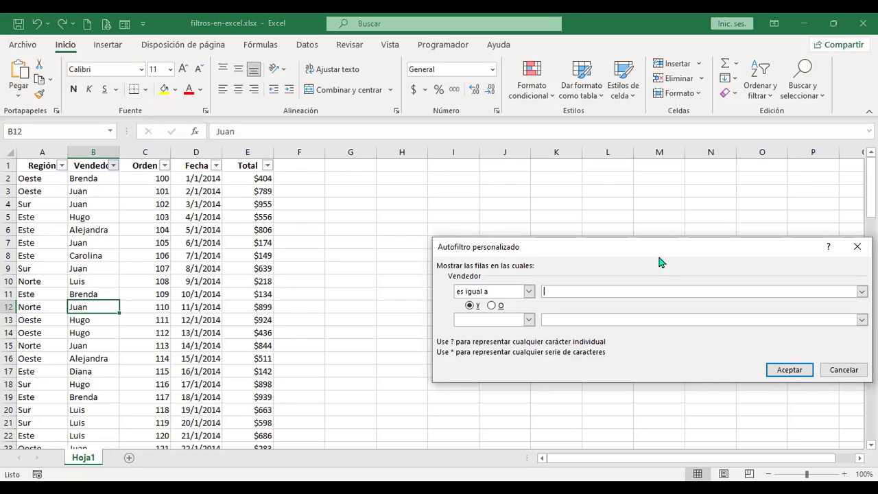
text(?)
text(u)
click(799, 373)
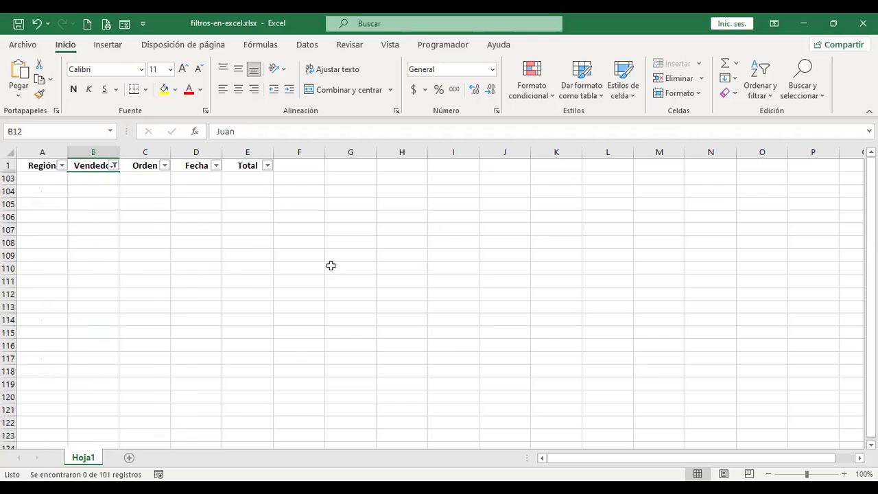
key(ctrl+z)
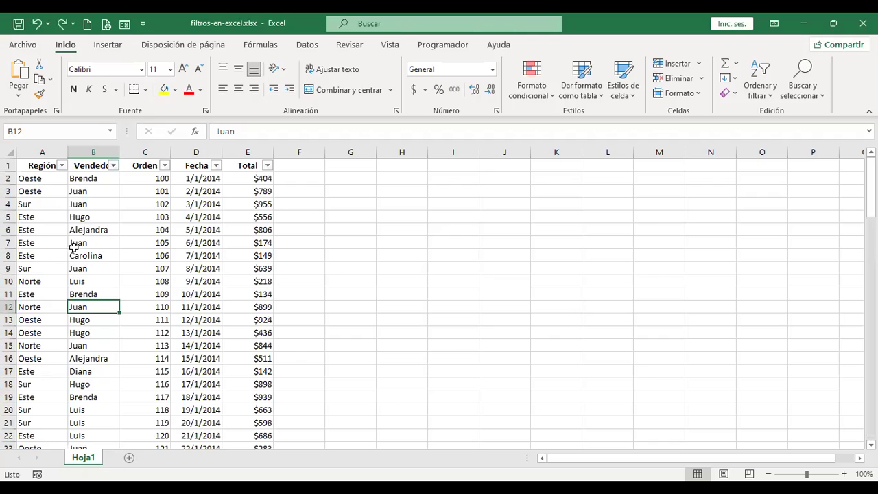
- Apply a custom "contiene" filter with the wildcard pattern ?a to the Vendedor column
click(114, 166)
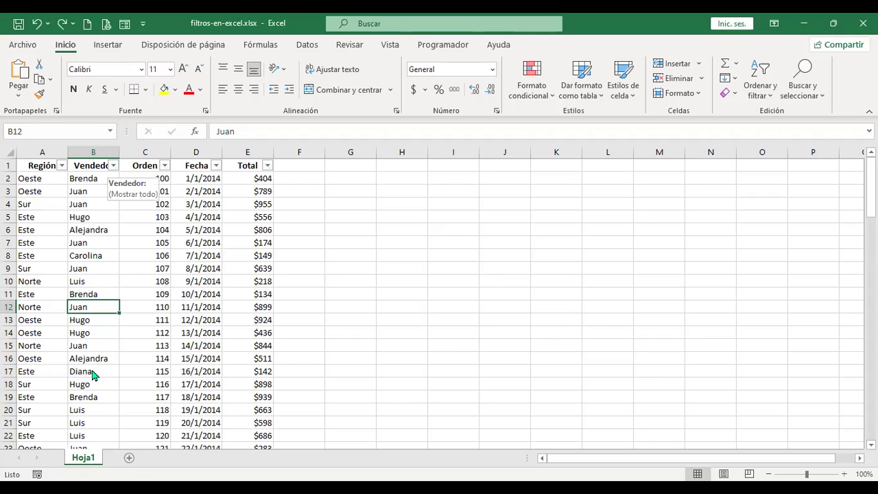
click(160, 291)
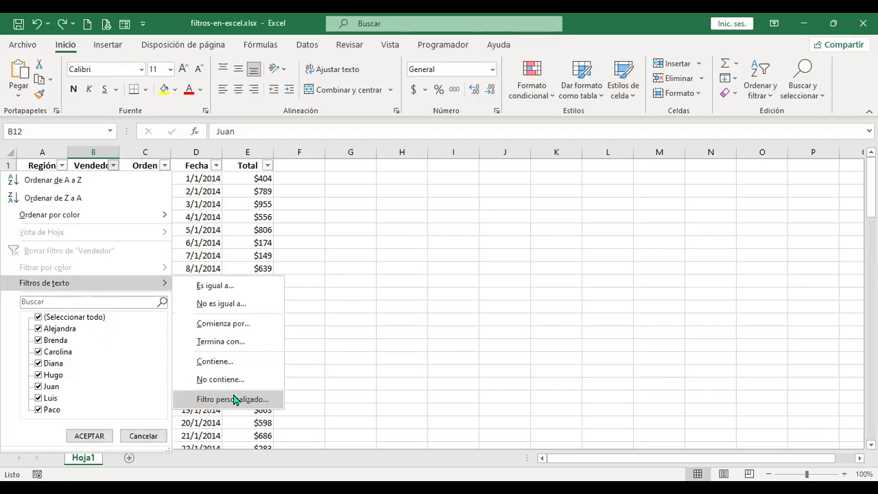
click(232, 397)
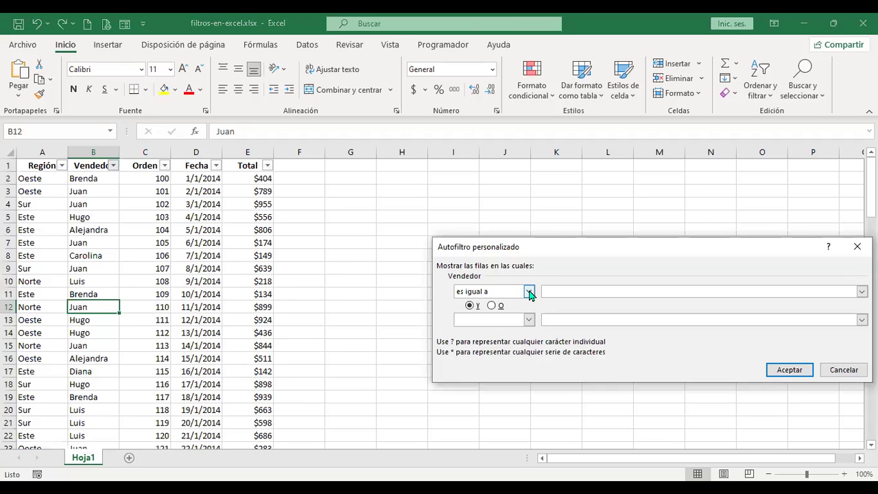
click(529, 292)
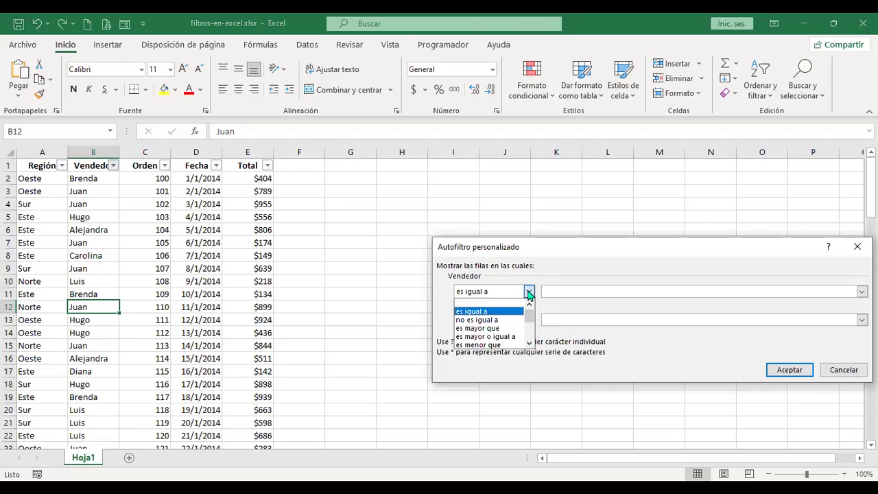
click(529, 345)
click(529, 345)
click(530, 345)
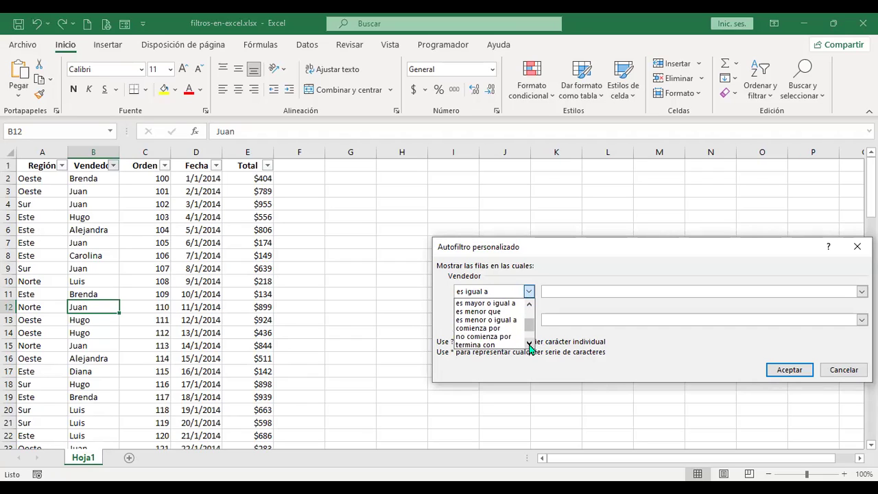
click(529, 345)
click(530, 345)
click(530, 345)
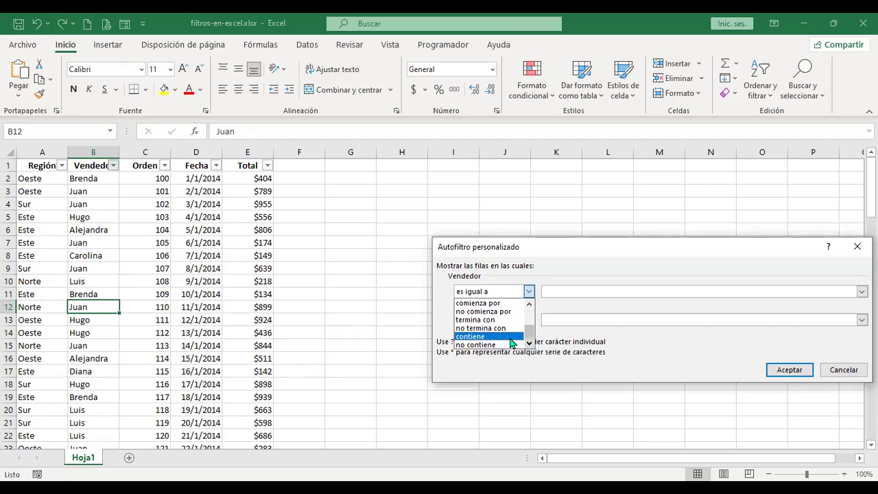
click(511, 338)
click(564, 291)
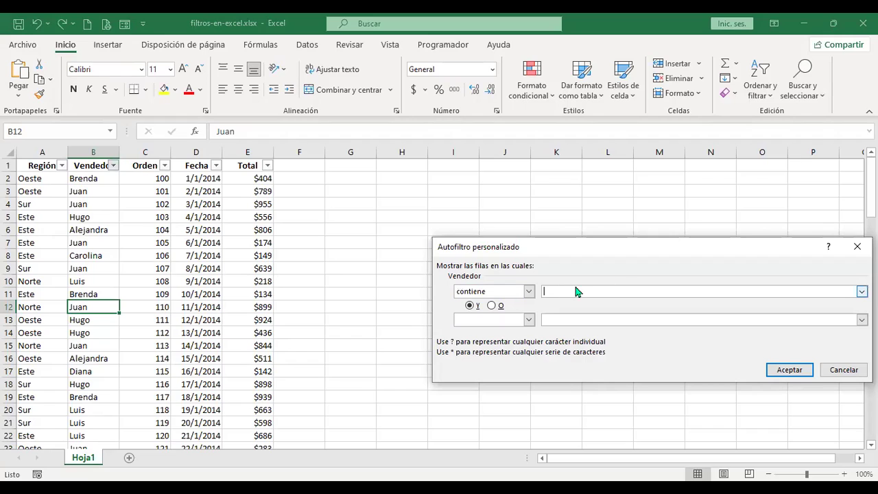
text(?a)
click(783, 370)
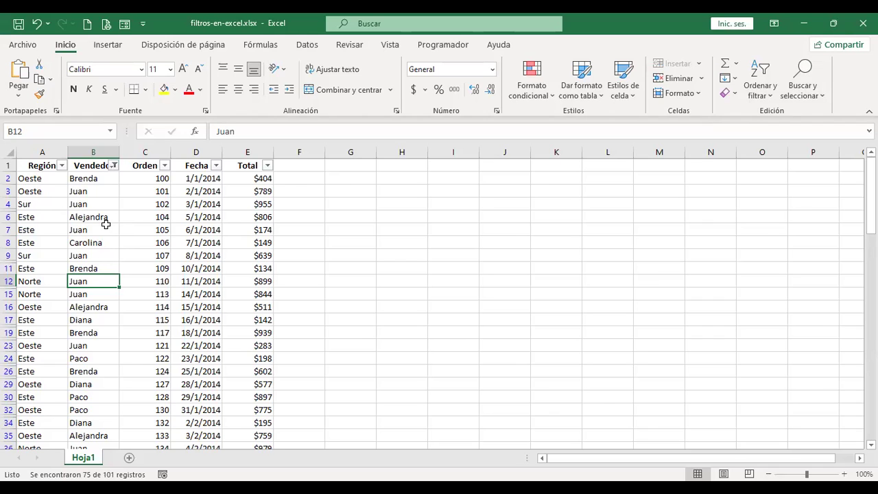
- Review the records left by the Vendedor wildcard filter, and undo that filter
scroll(106, 304, down, 8)
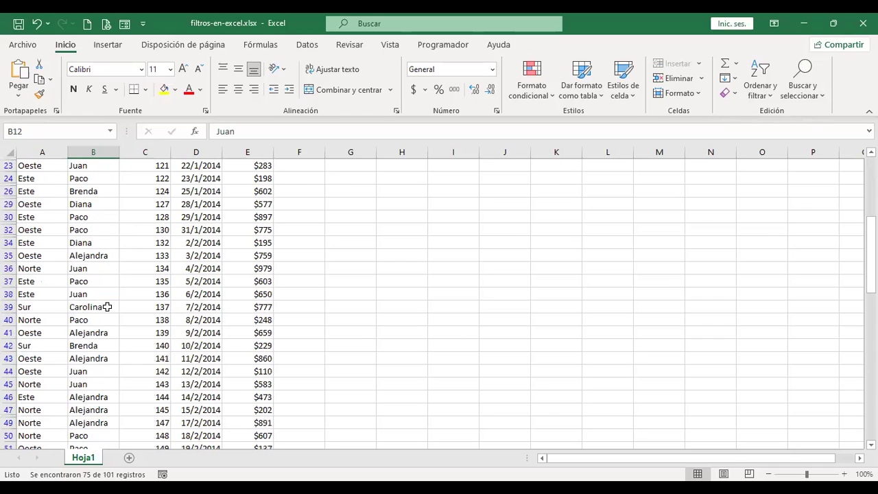
scroll(106, 304, up, 8)
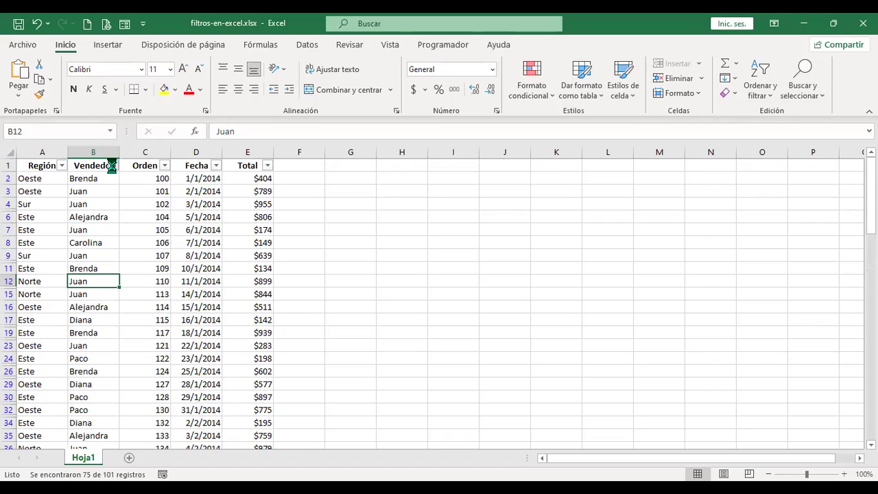
click(114, 168)
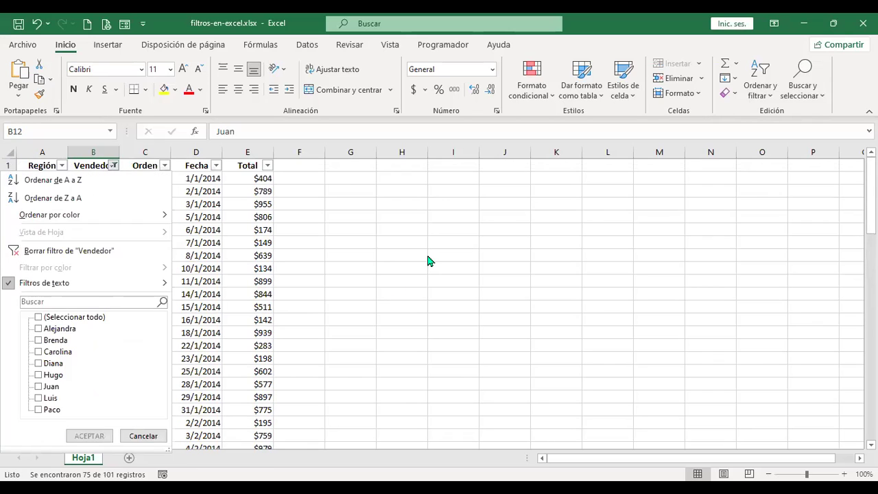
click(387, 253)
key(ctrl+z)
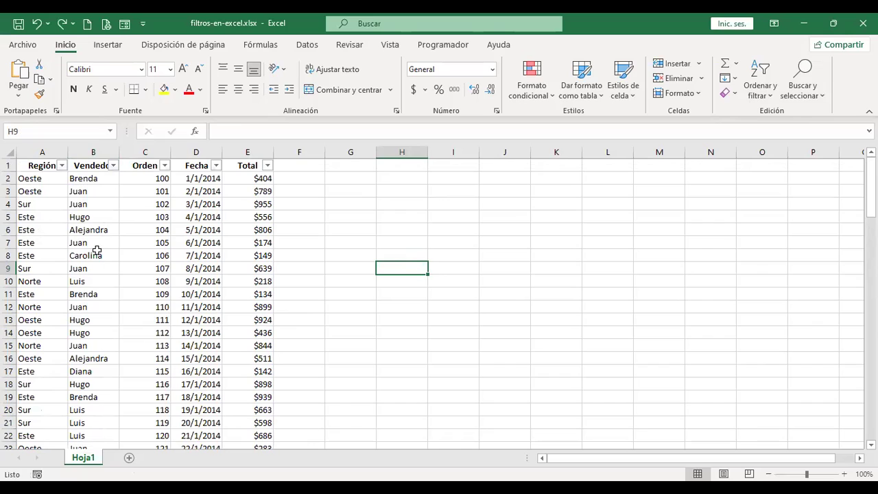
- Examine the list of order numbers offered by the Orden column's filter, and close it without filtering
click(97, 253)
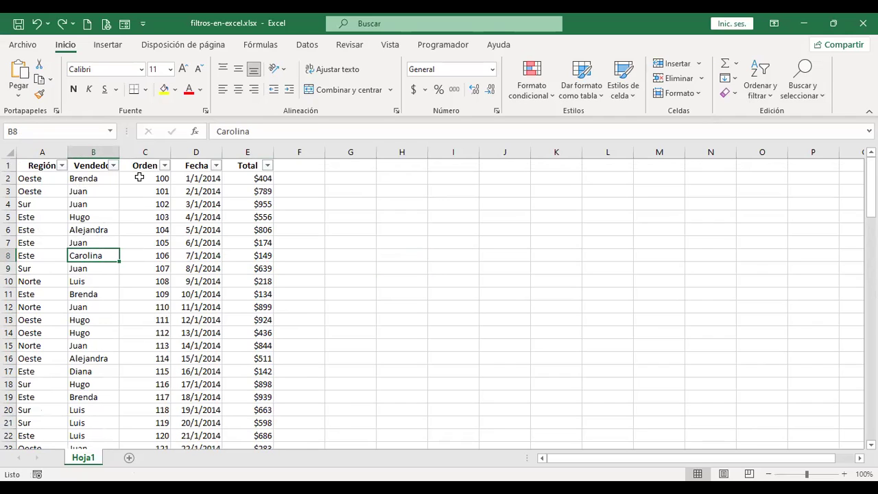
click(140, 177)
click(339, 231)
click(164, 165)
scroll(82, 358, down, 20)
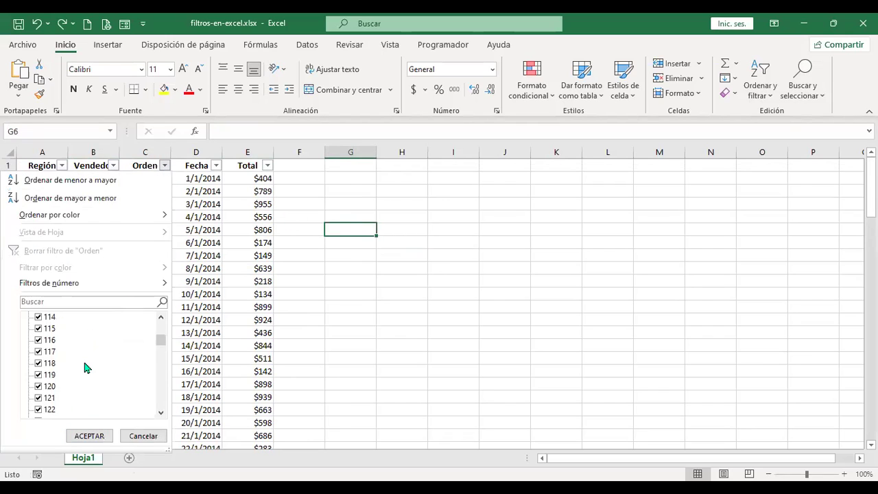
scroll(85, 363, up, 20)
scroll(88, 363, up, 4)
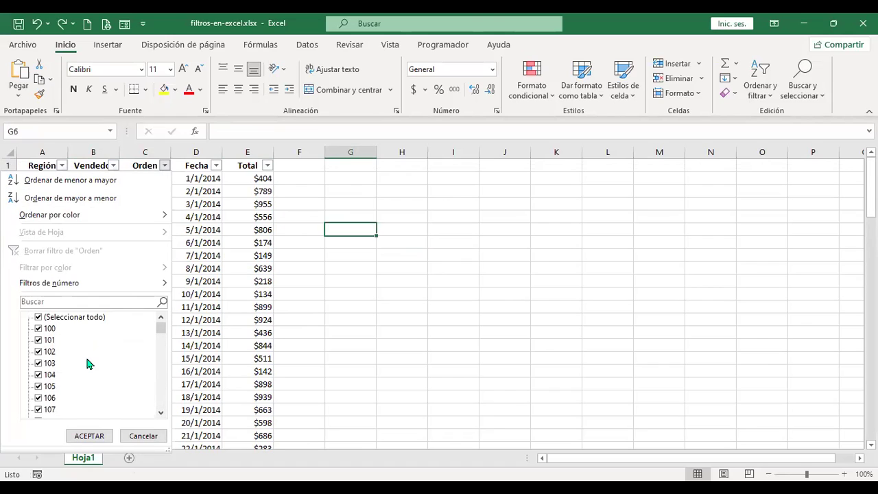
click(151, 437)
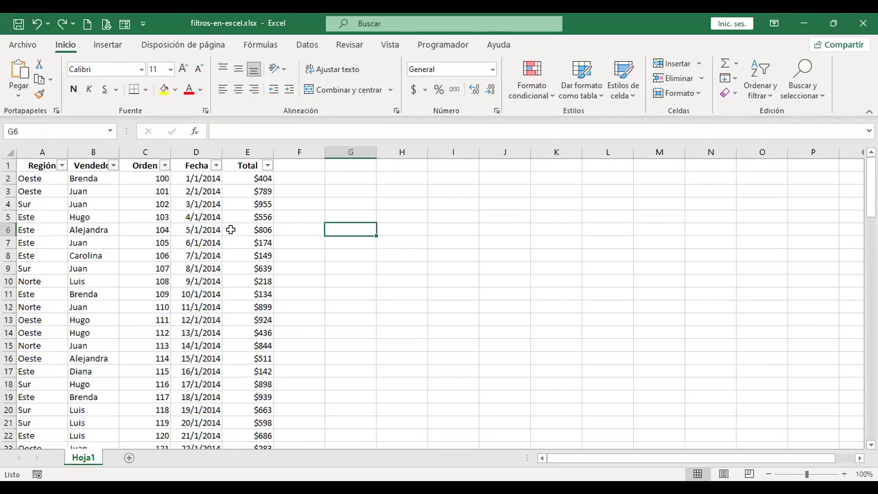
- Examine the number filter conditions available for the Orden column and the order numbers at the end of the table
click(165, 165)
mouse_move(70, 293)
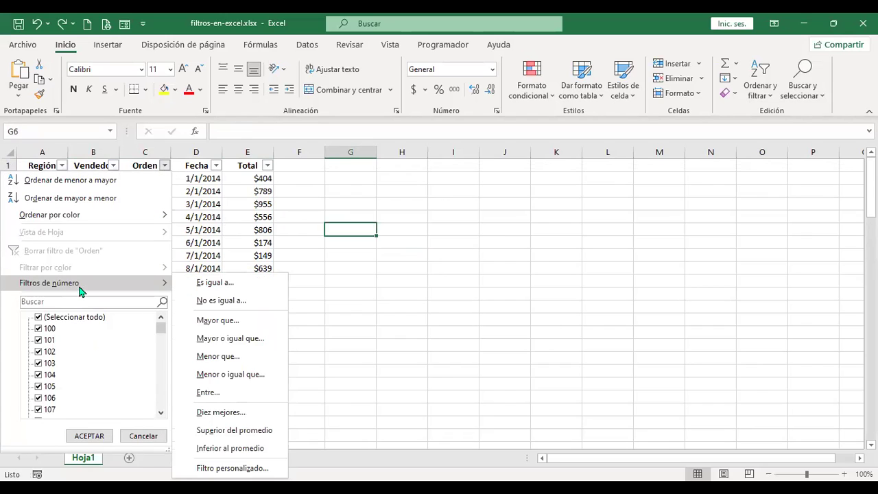
click(390, 293)
scroll(226, 322, down, 20)
scroll(190, 326, down, 8)
scroll(199, 329, up, 11)
click(401, 334)
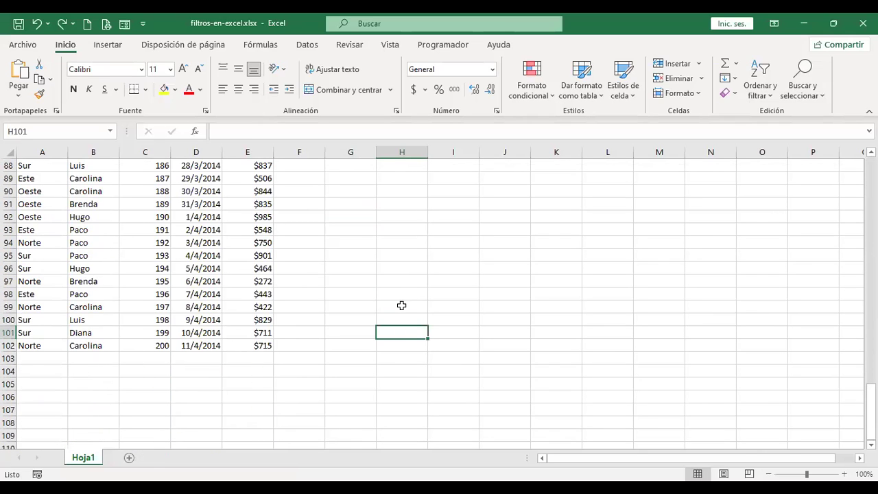
key(ctrl+Home)
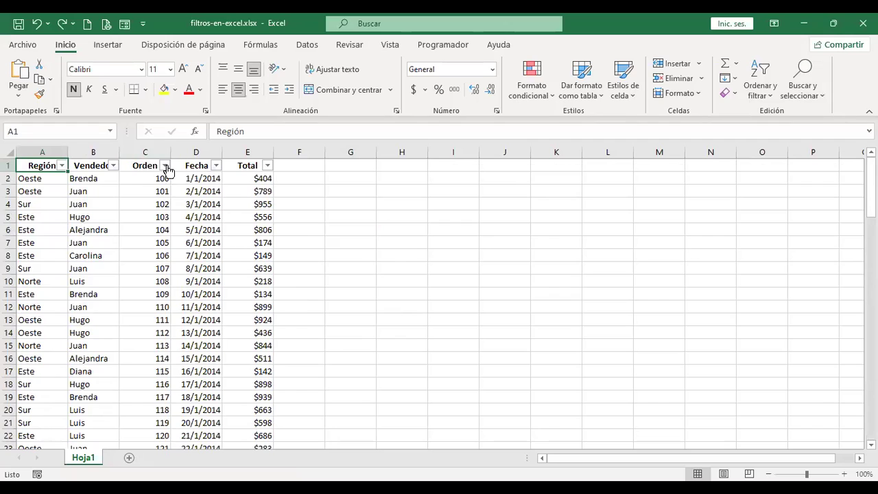
- Apply an "Entre" number filter from 100 to 130 to the Orden column, and review the filtered records
click(165, 165)
mouse_move(101, 285)
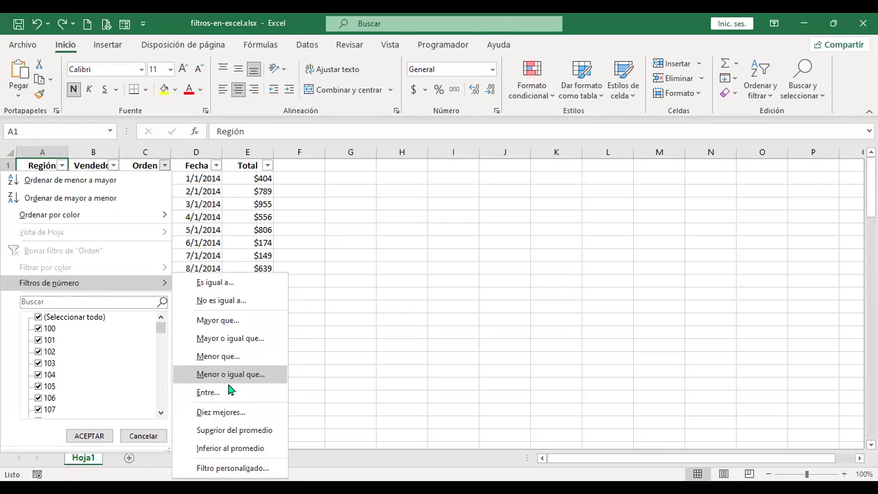
click(209, 392)
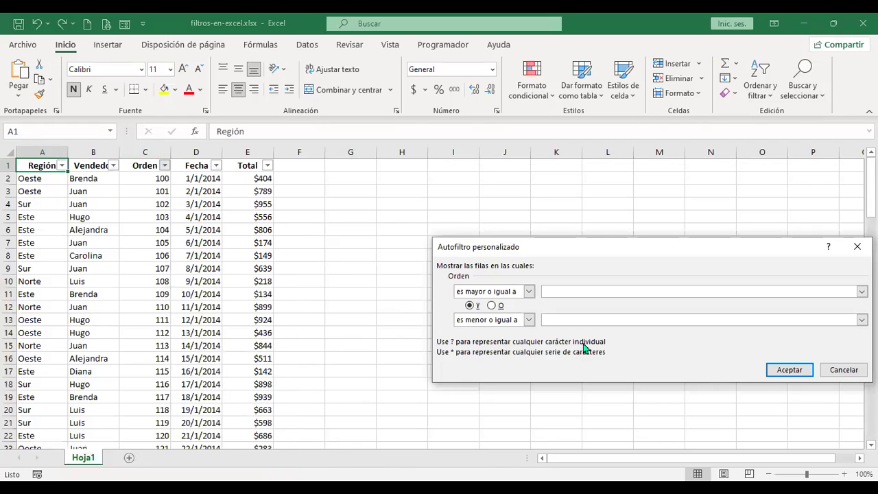
text(100)
click(586, 319)
text(130)
click(788, 370)
scroll(288, 274, down, 6)
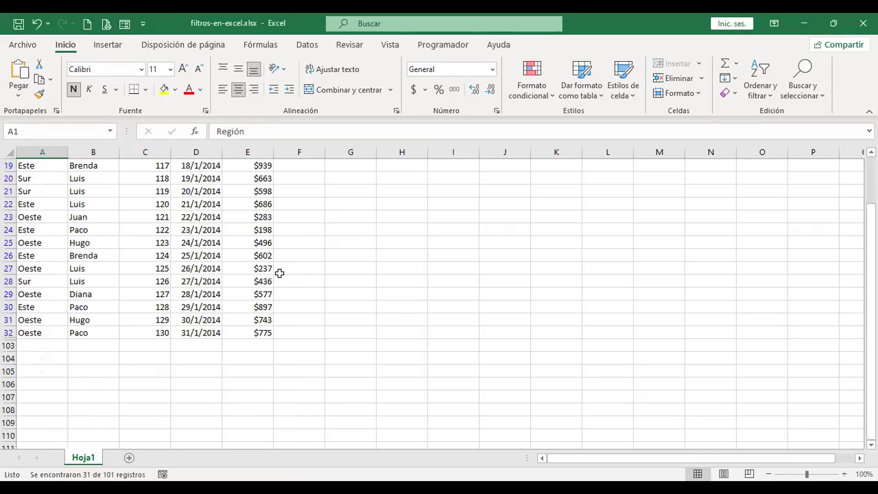
scroll(158, 350, up, 4)
scroll(158, 350, up, 3)
scroll(153, 384, down, 6)
scroll(153, 381, up, 6)
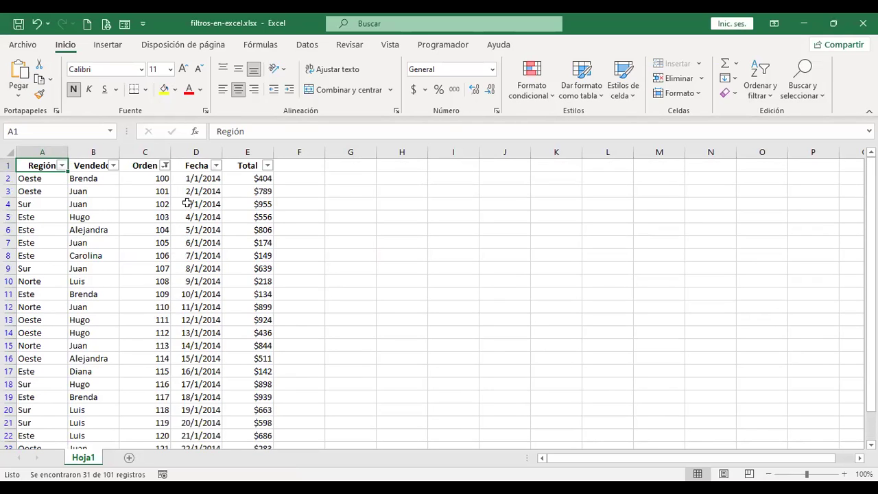
- Undo the Orden number filter, and examine the Fecha column's date filter conditions, cancelling the "Es igual a" condition without filtering
key(ctrl+z)
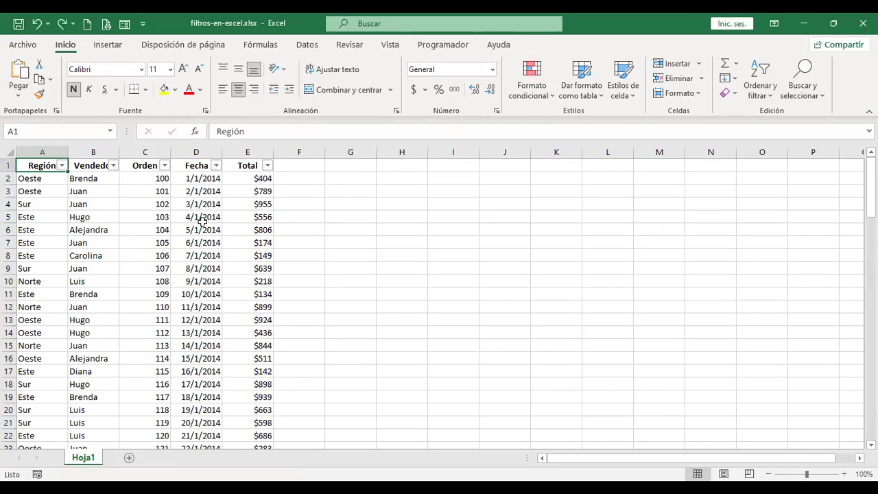
click(217, 165)
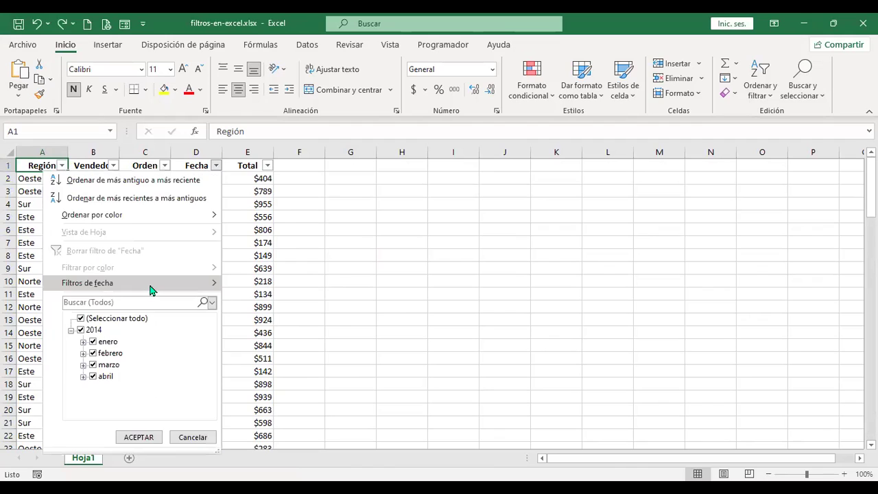
mouse_move(151, 288)
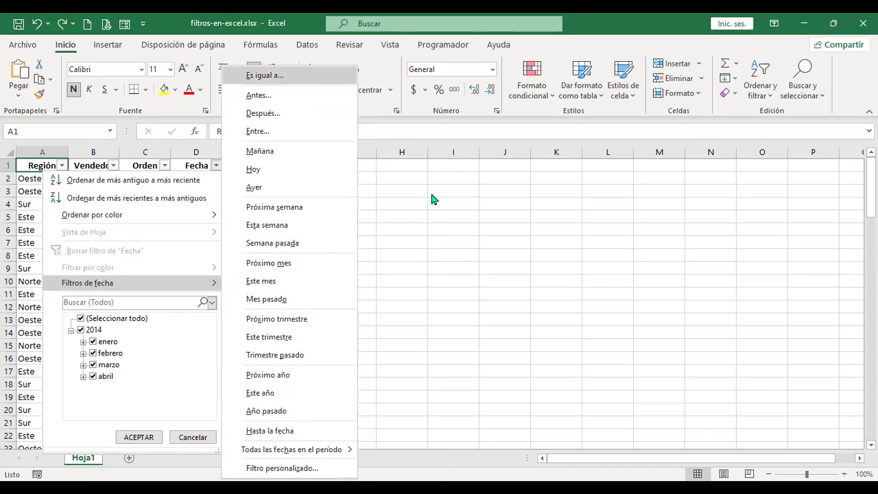
key(Return)
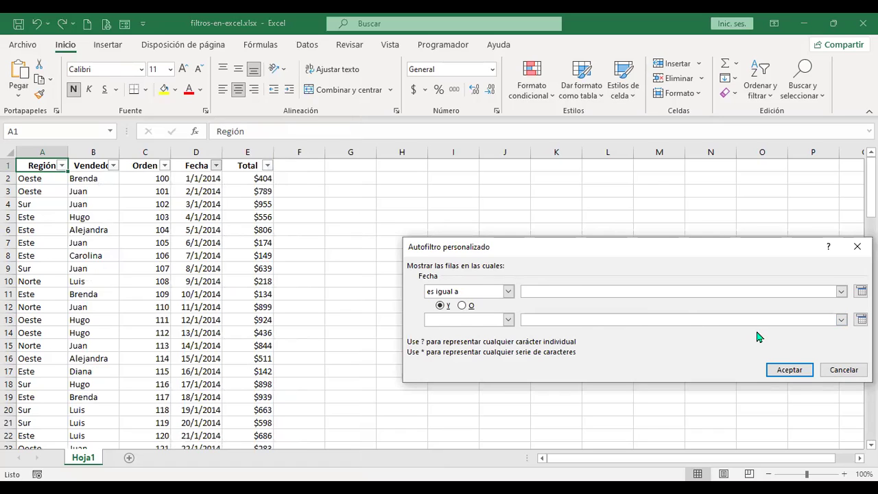
click(851, 370)
click(301, 195)
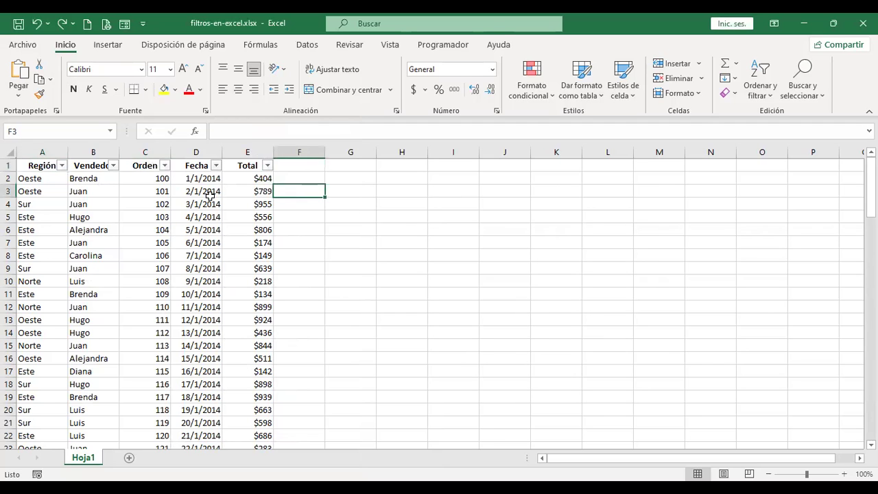
- Examine the dates in the Fecha column from the start to the end of the table
scroll(213, 320, down, 11)
scroll(213, 319, up, 1)
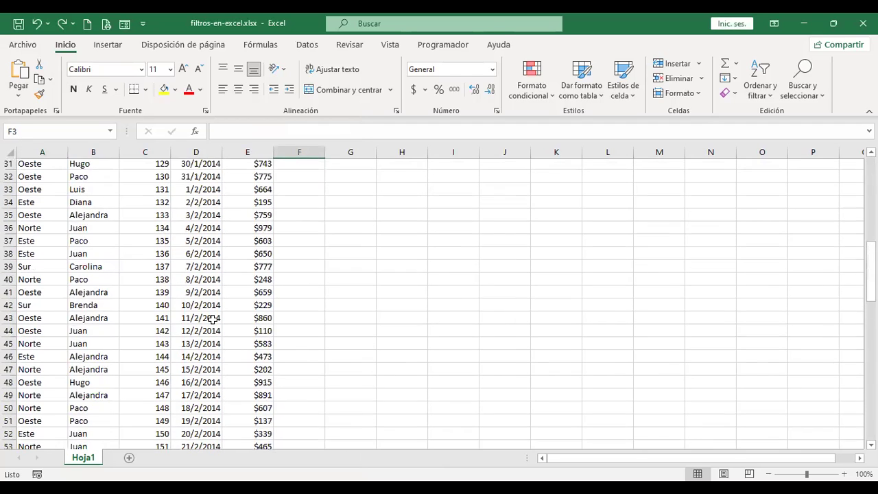
scroll(213, 319, down, 12)
scroll(212, 319, down, 11)
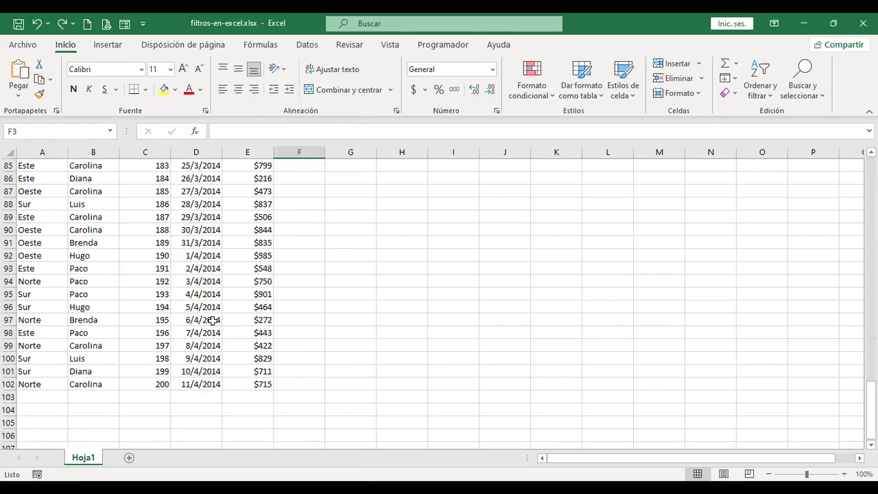
scroll(205, 290, up, 4)
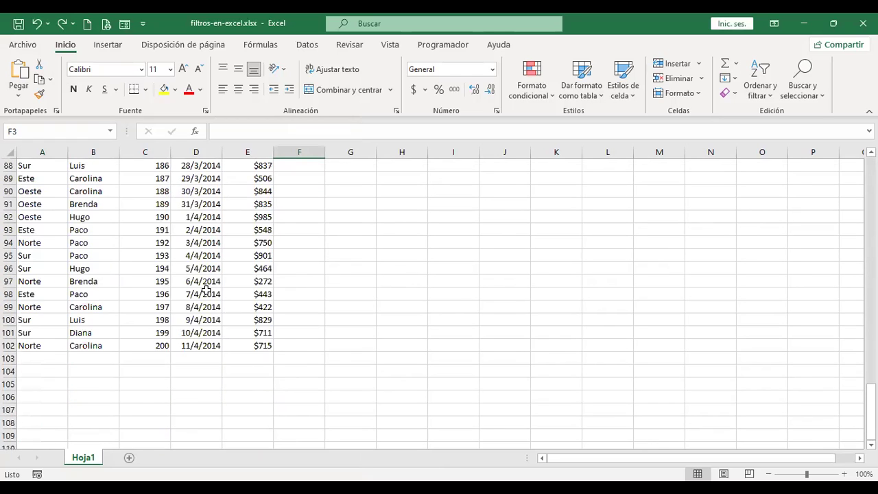
click(205, 214)
scroll(358, 258, up, 15)
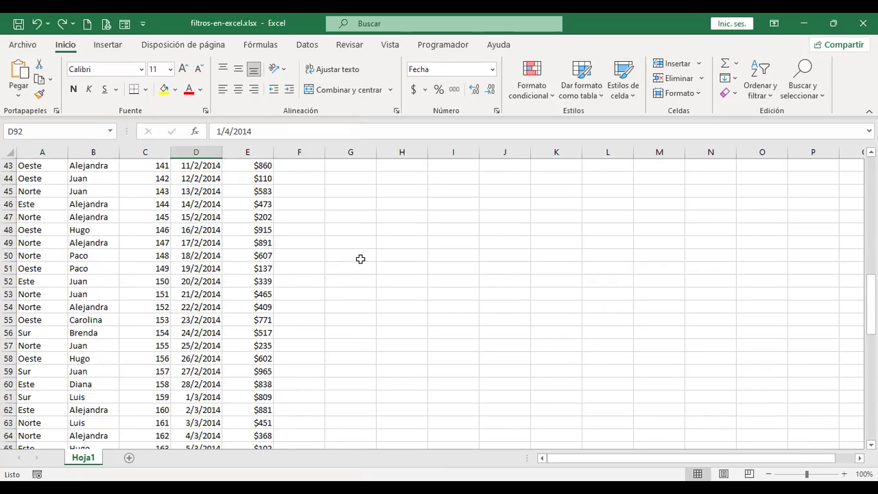
key(ctrl+Home)
- Examine the "Antes" date condition offered for the Fecha column and recheck the last dates in the table
click(205, 170)
click(214, 166)
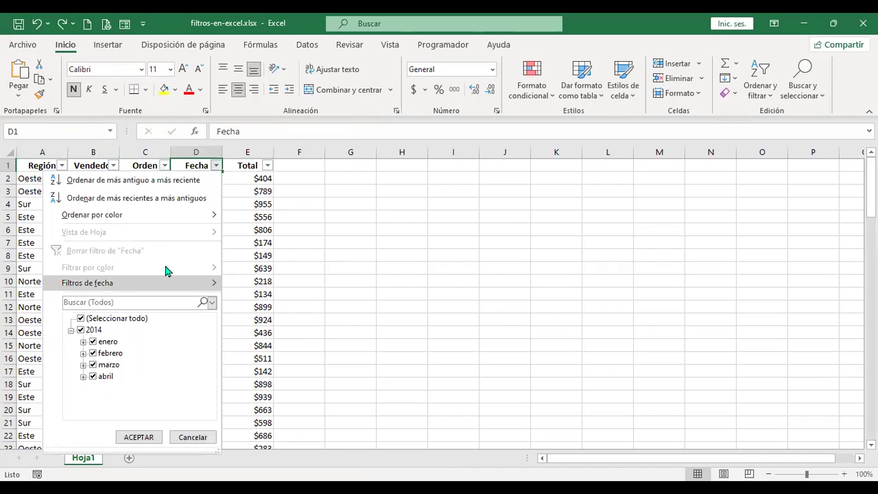
mouse_move(114, 282)
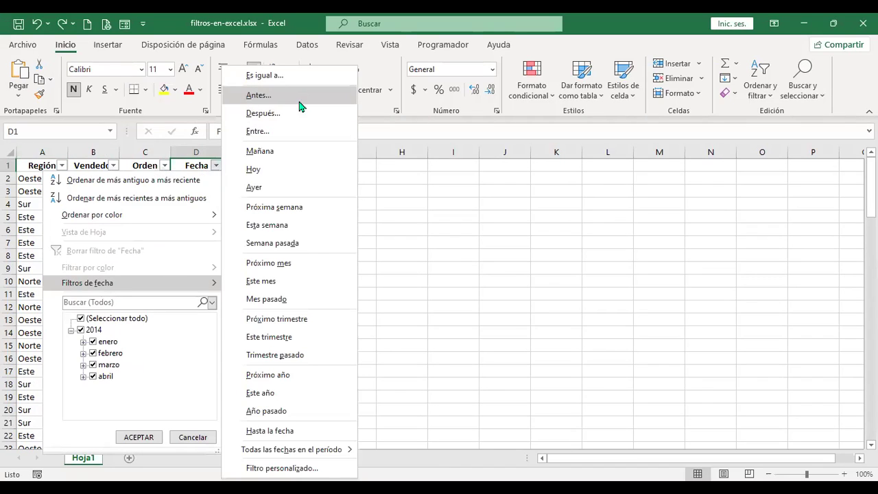
key(Escape)
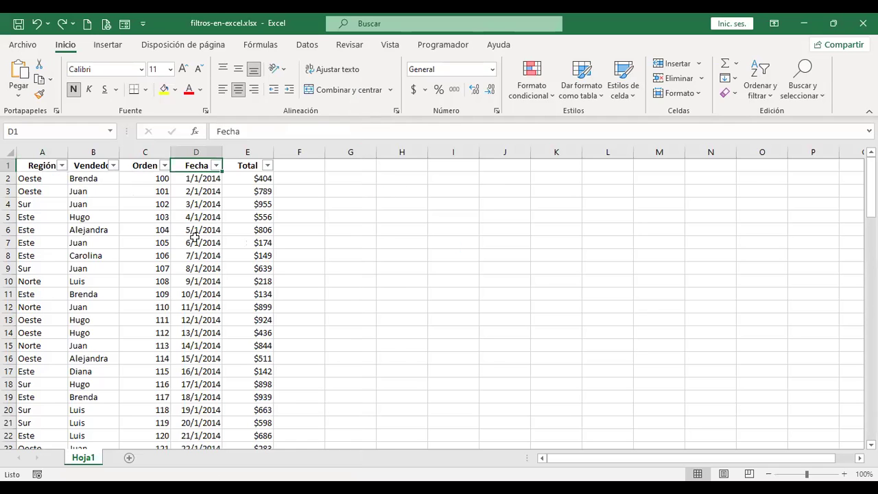
scroll(201, 255, down, 8)
scroll(201, 256, down, 20)
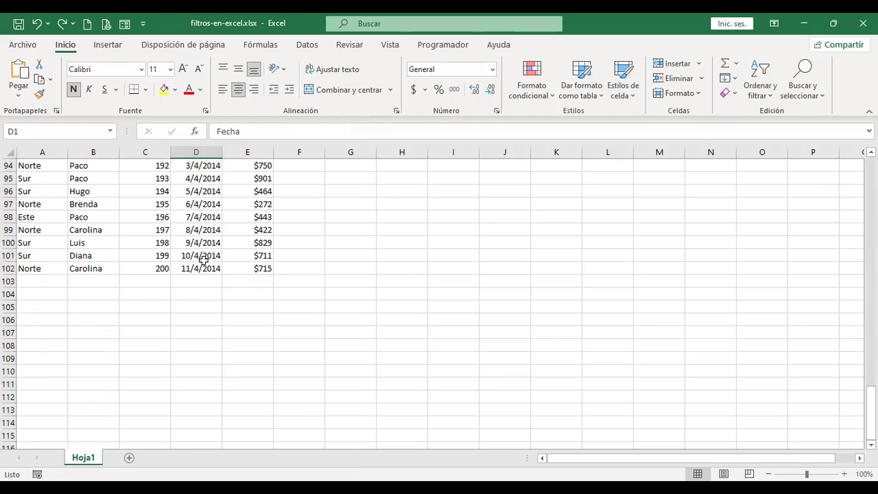
key(ctrl+Home)
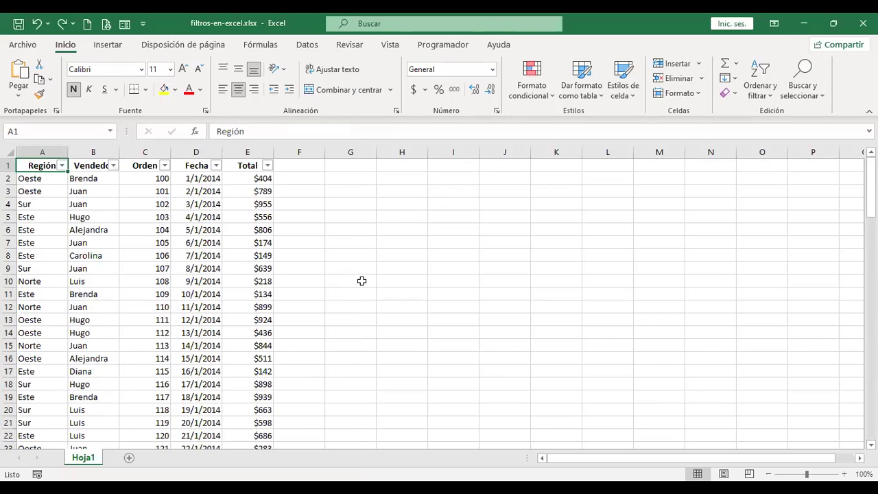
- Apply an "Antes" date filter to the Fecha column for dates before 1/3/2014
click(216, 166)
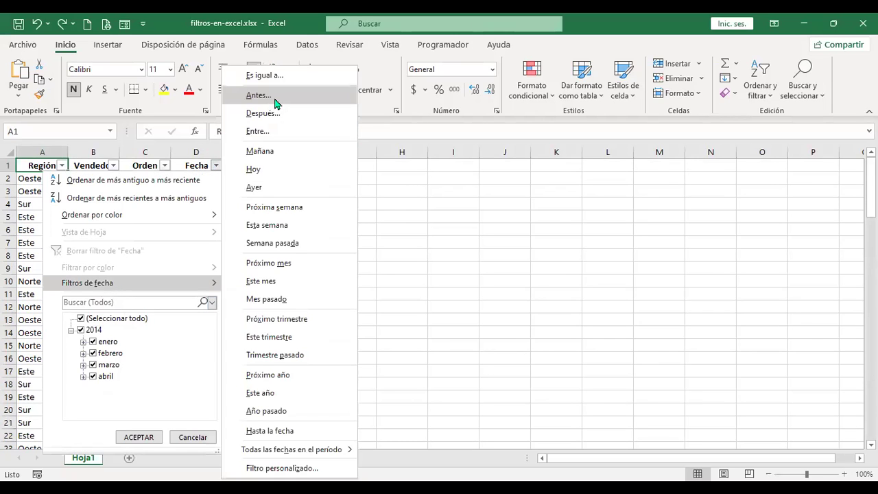
click(257, 96)
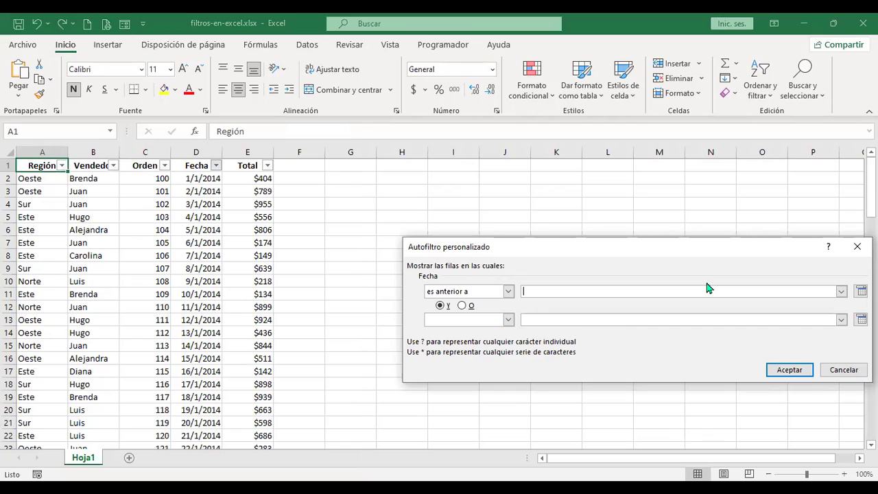
text(1/3/2014)
click(796, 369)
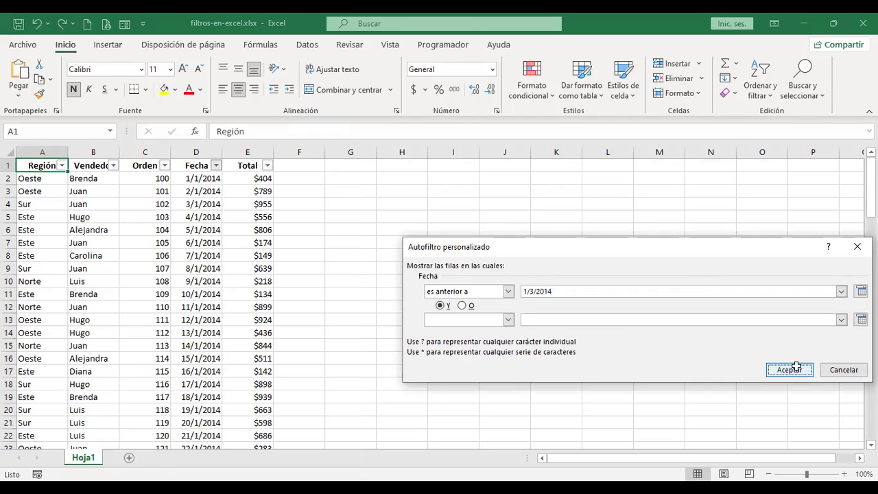
- Review the records left by the Fecha date filter, and undo that filter
scroll(405, 282, down, 14)
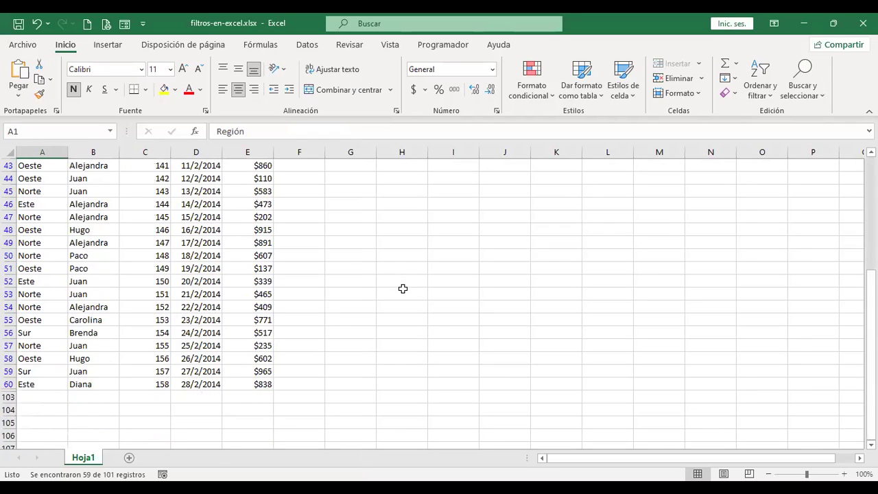
scroll(403, 289, down, 2)
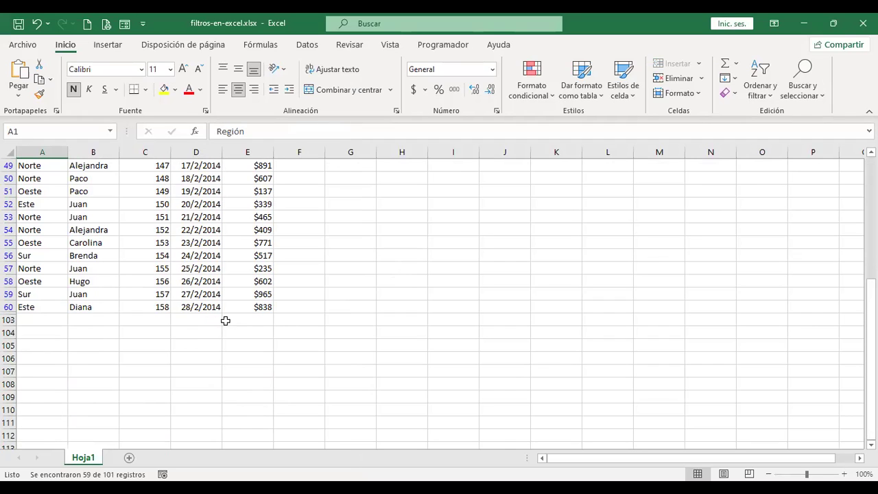
scroll(226, 320, up, 10)
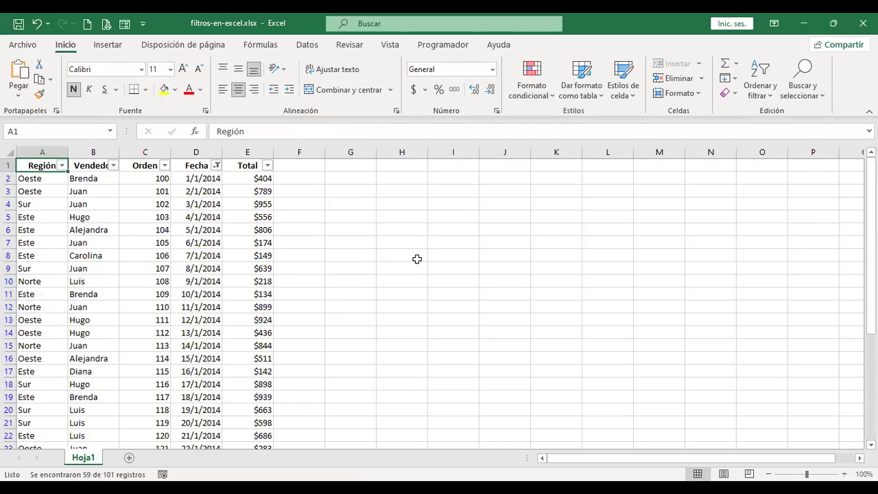
key(ctrl+z)
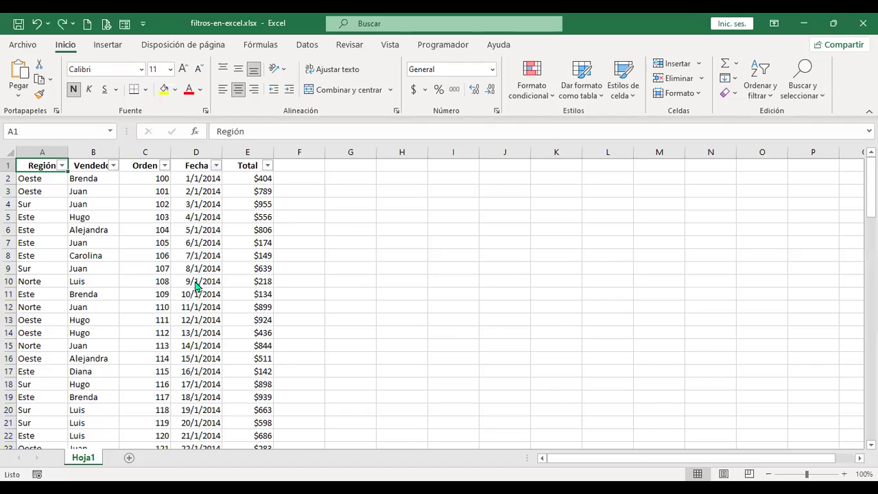
- Examine the comparison options in the Total column's custom number filter, and cancel it without filtering
mouse_move(197, 286)
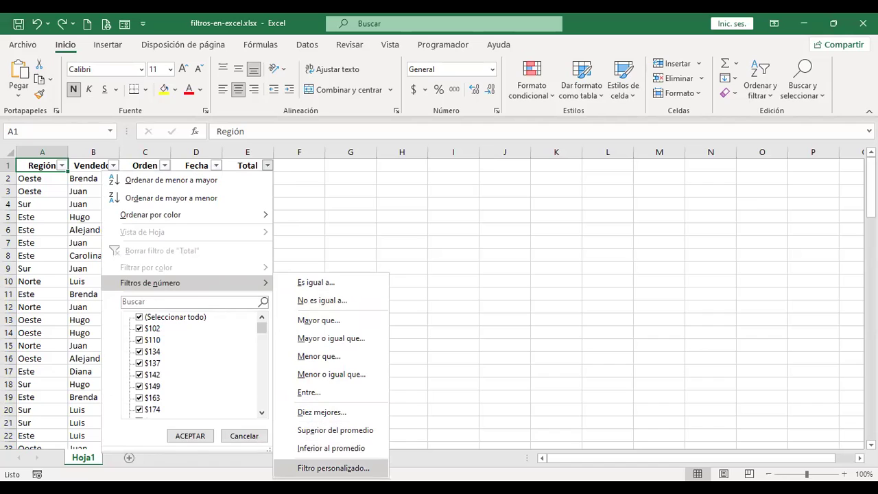
click(333, 468)
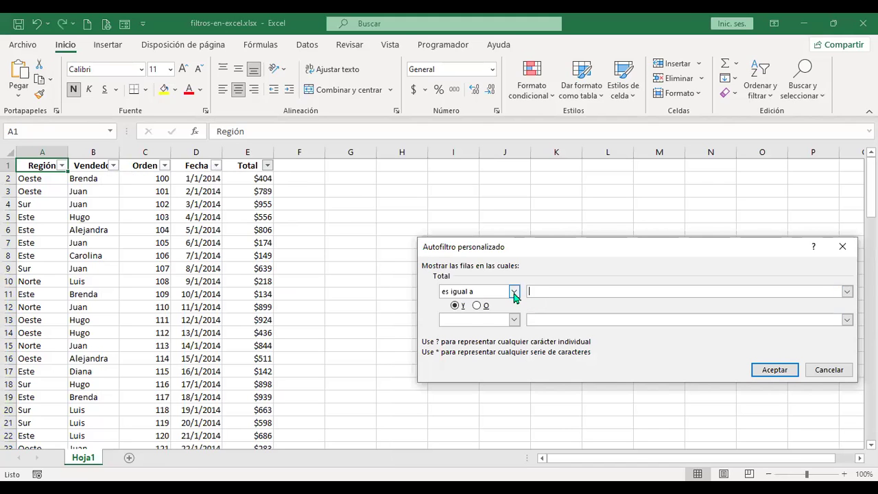
click(514, 291)
drag(515, 315, 516, 295)
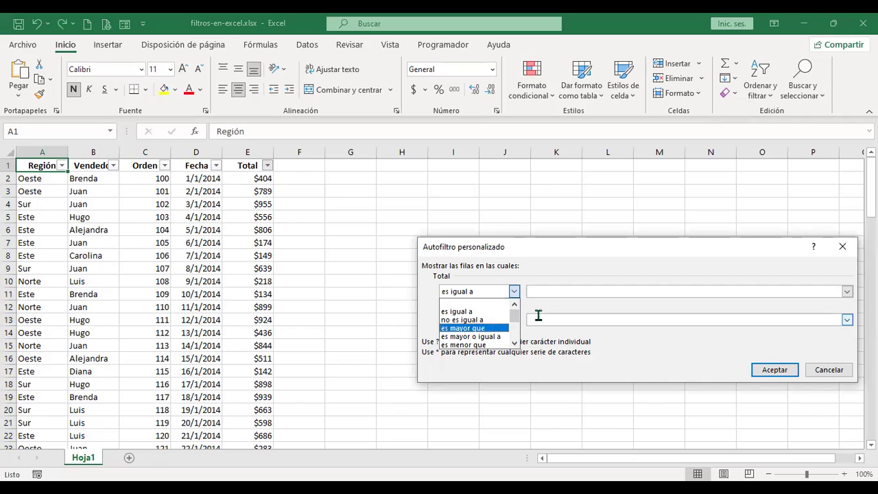
click(544, 254)
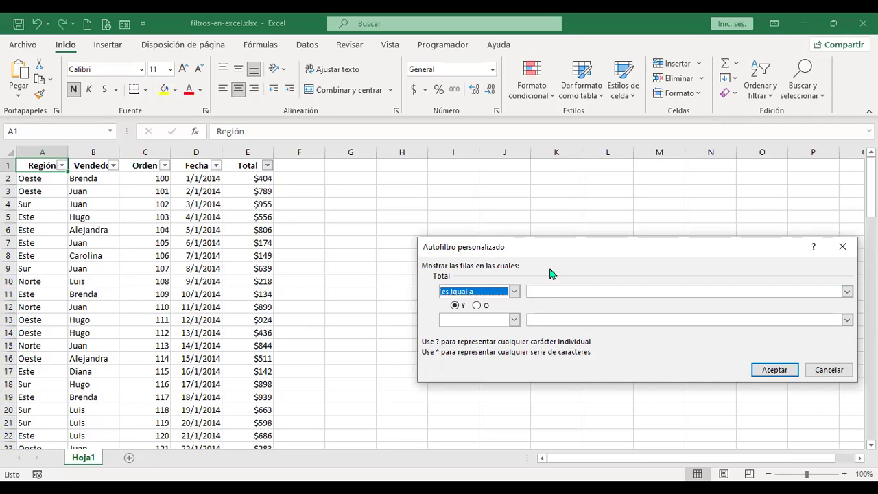
click(515, 291)
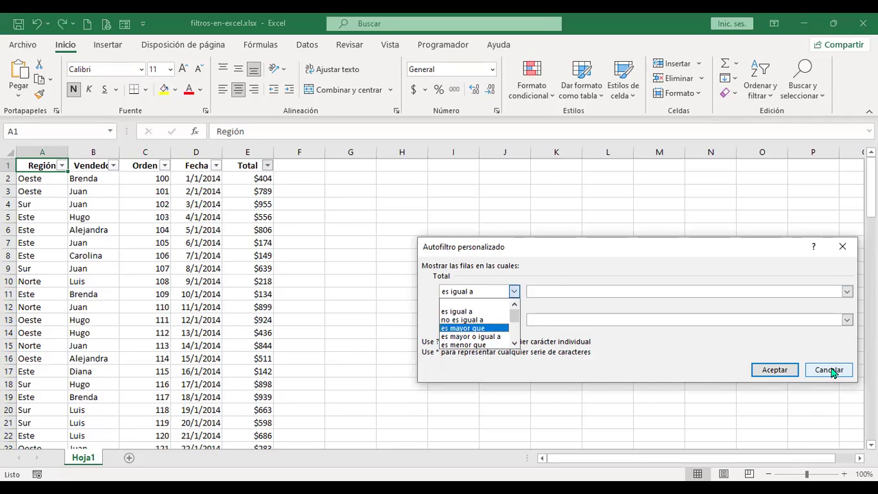
key(Escape)
key(Escape)
- Select all amounts in the Total column from E2 to the last record and check their average, count and sum
click(258, 178)
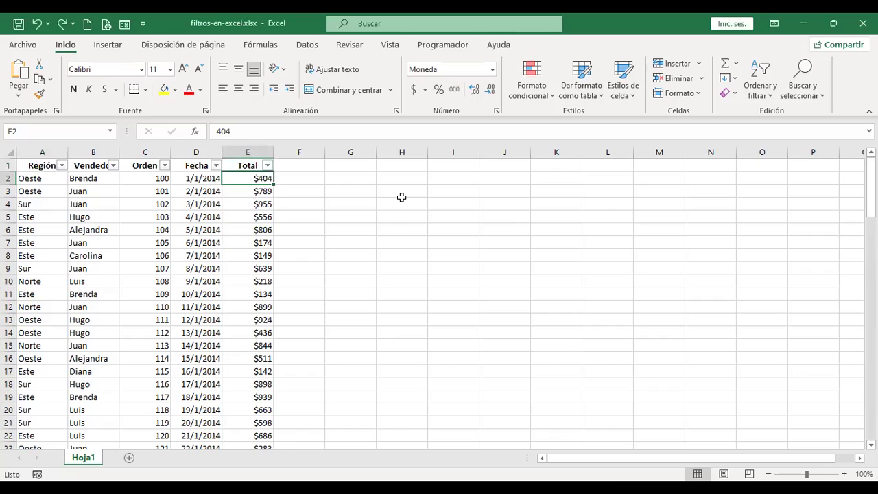
key(ctrl+shift+Down)
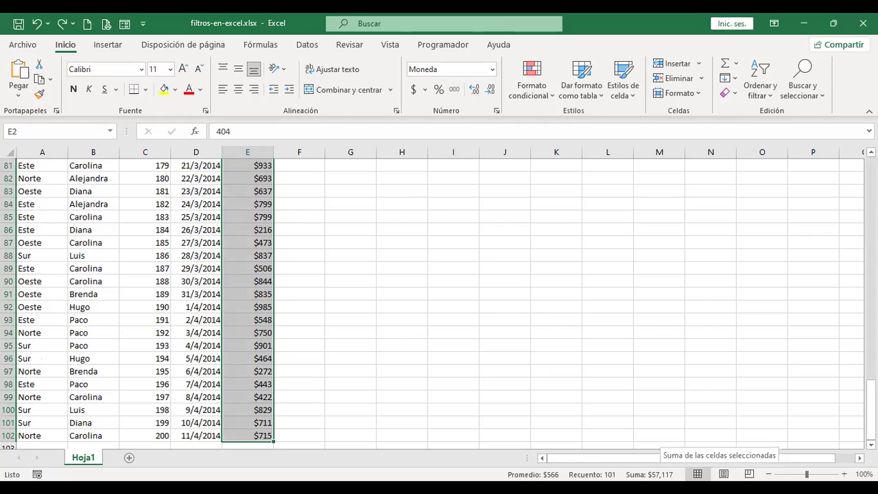
scroll(418, 351, up, 20)
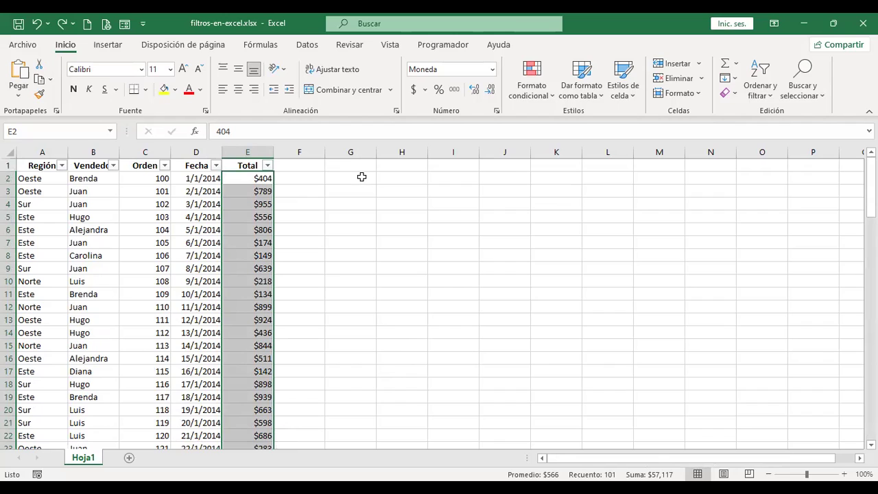
- Filter the Total column with the "Diez mejores" condition to keep the ten highest amounts, and undo that filter
click(268, 166)
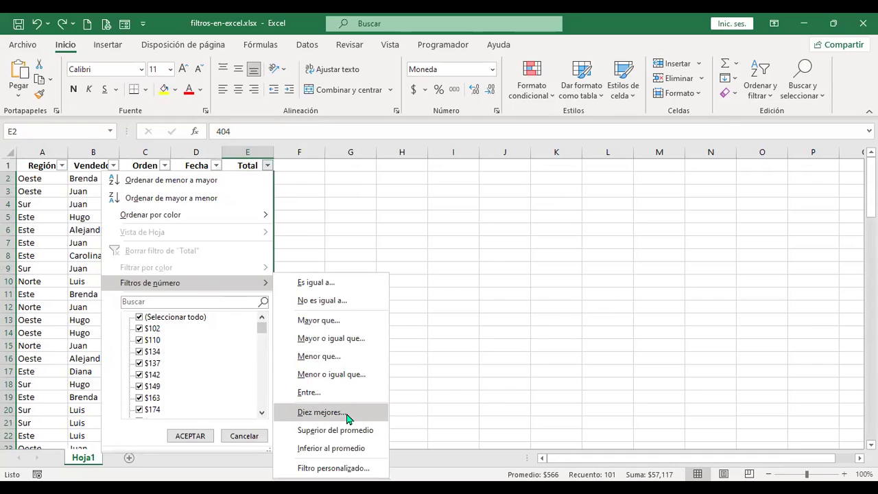
click(347, 415)
click(657, 340)
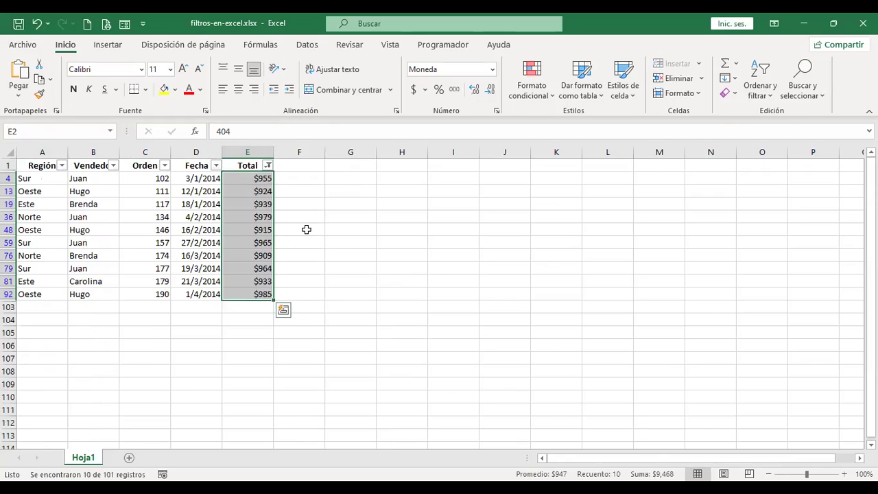
key(ctrl+z)
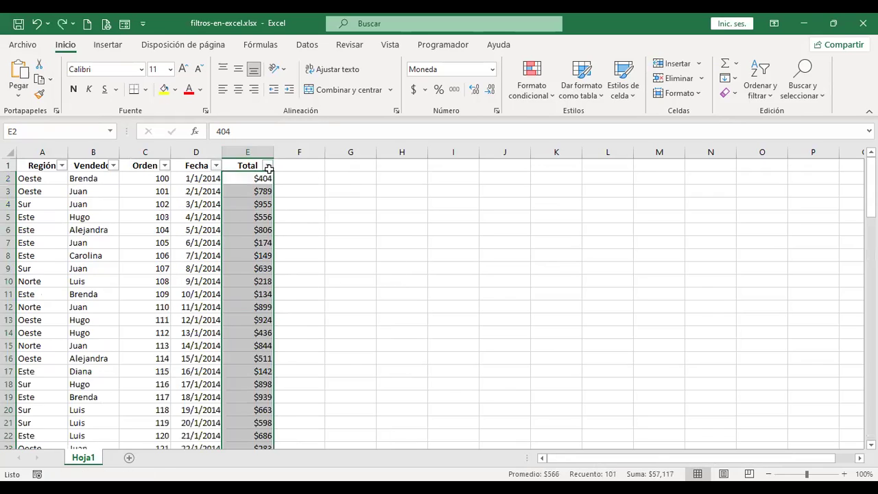
- Examine the "Superior del promedio" and "Inferior al promedio" number filters for the Total column, and close them without filtering
key(ctrl+q)
click(268, 168)
click(169, 284)
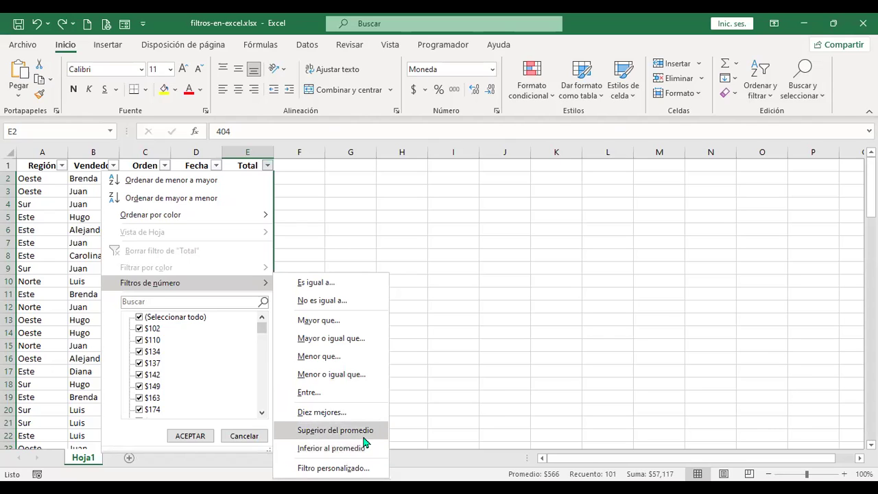
click(550, 241)
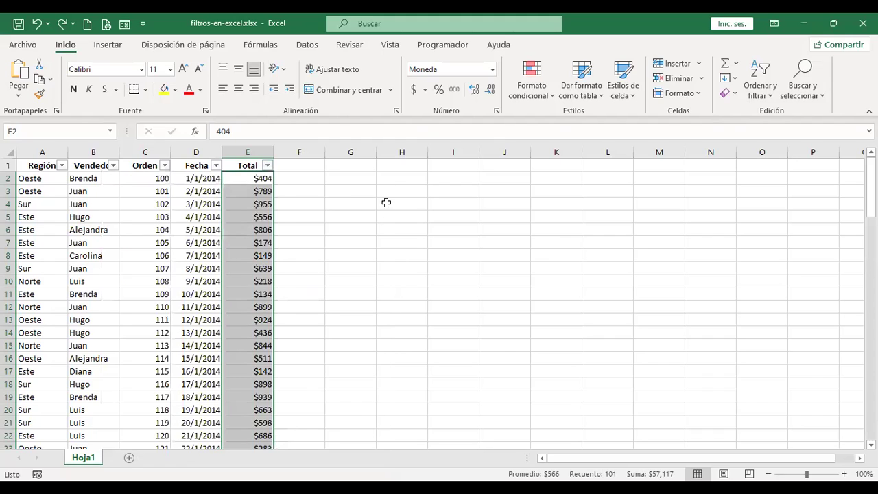
click(387, 180)
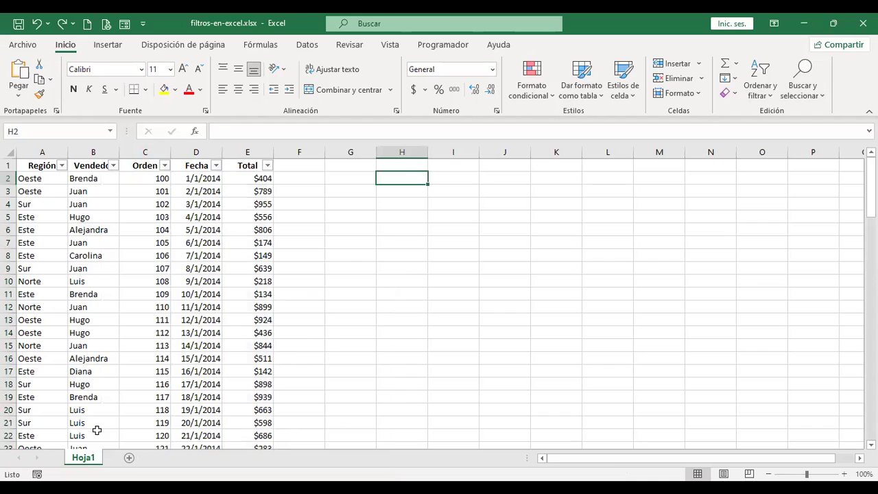
- Copy the appliance sales table from its source and paste it into a new sheet starting at row 5
click(426, 296)
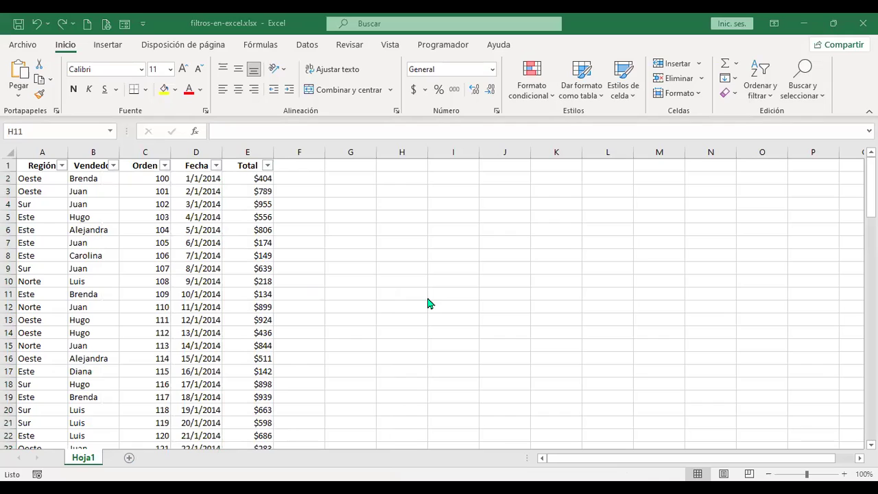
key(ctrl+c)
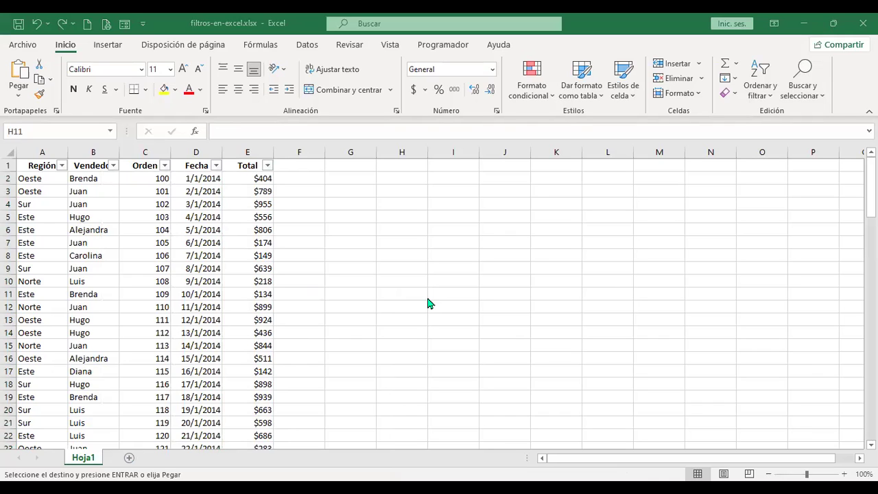
click(129, 457)
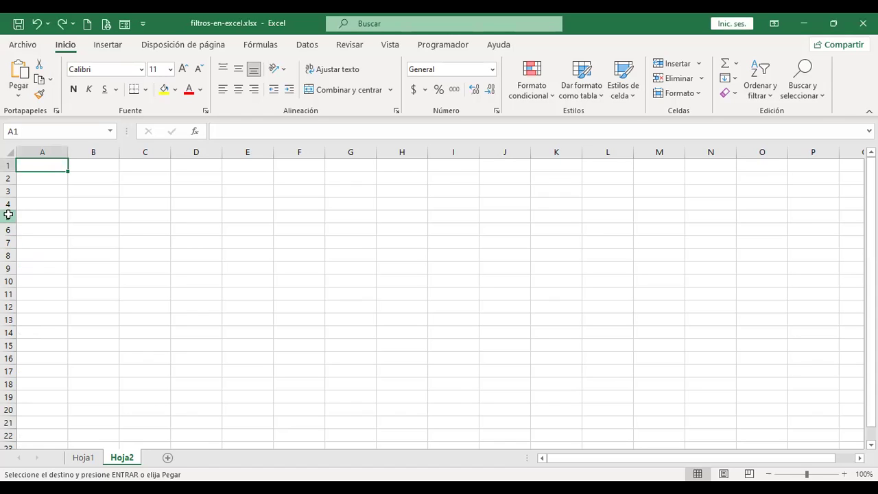
click(8, 215)
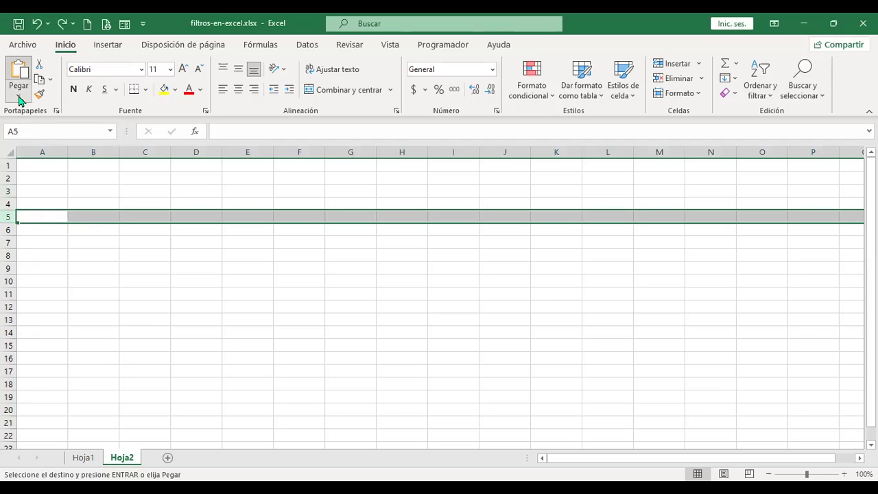
key(ctrl+v)
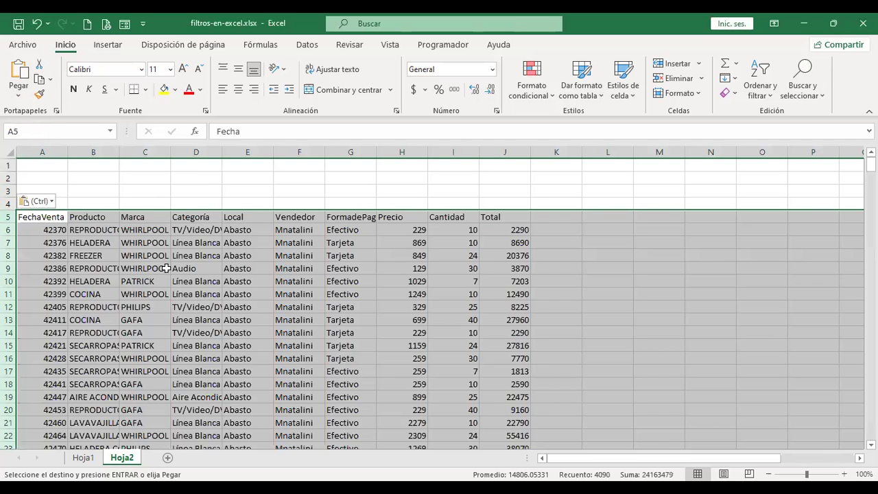
click(162, 267)
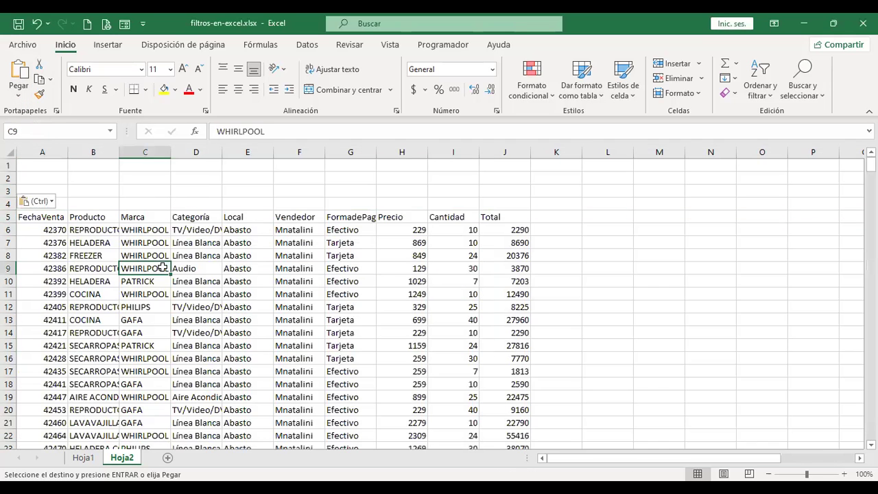
- Fit columns A and B to their contents and format all FechaVenta values from A6 down as Fecha corta
double_click(67, 155)
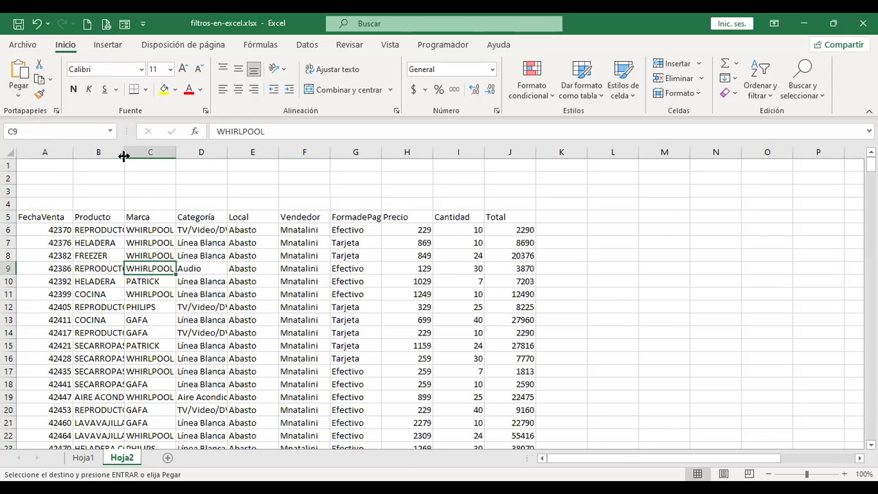
double_click(124, 156)
click(46, 230)
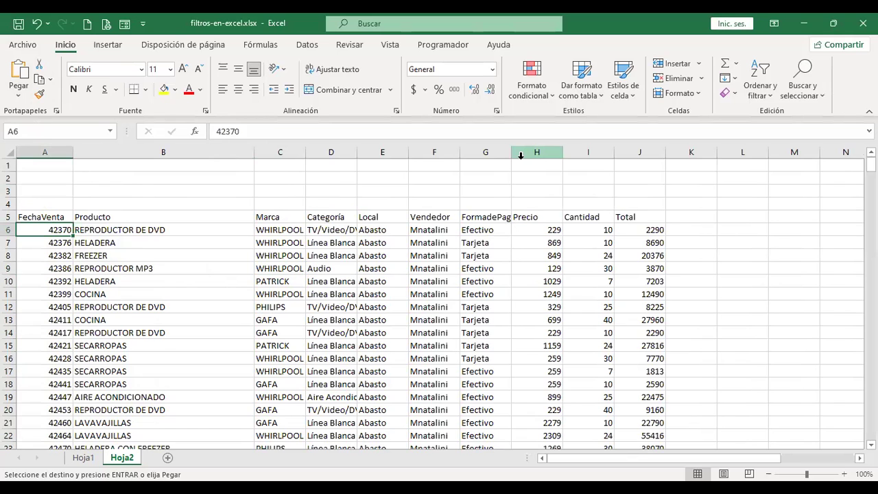
key(ctrl+shift+Down)
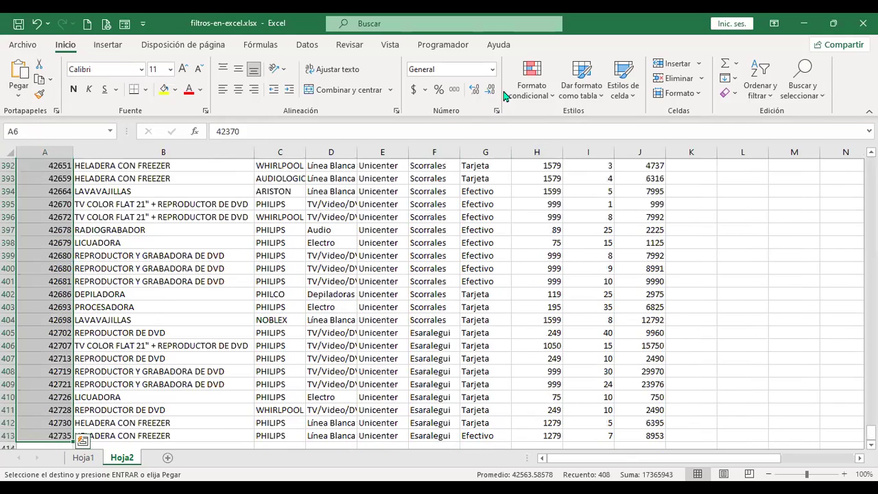
click(493, 70)
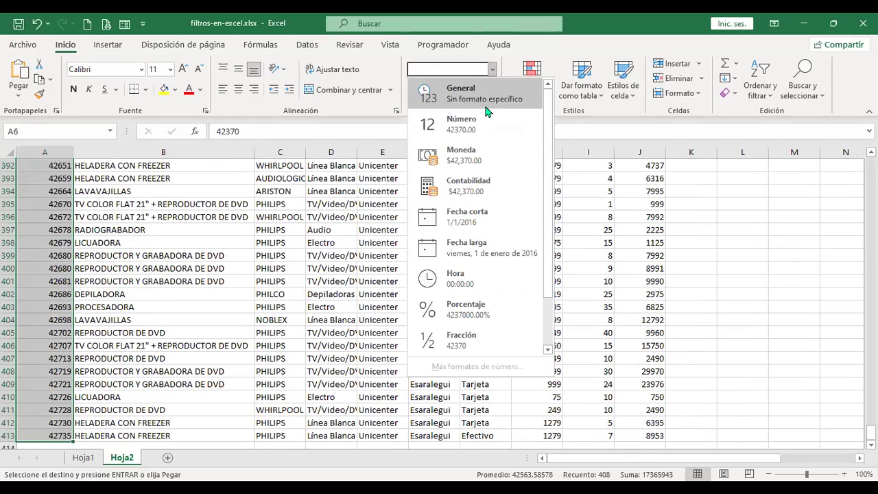
click(474, 224)
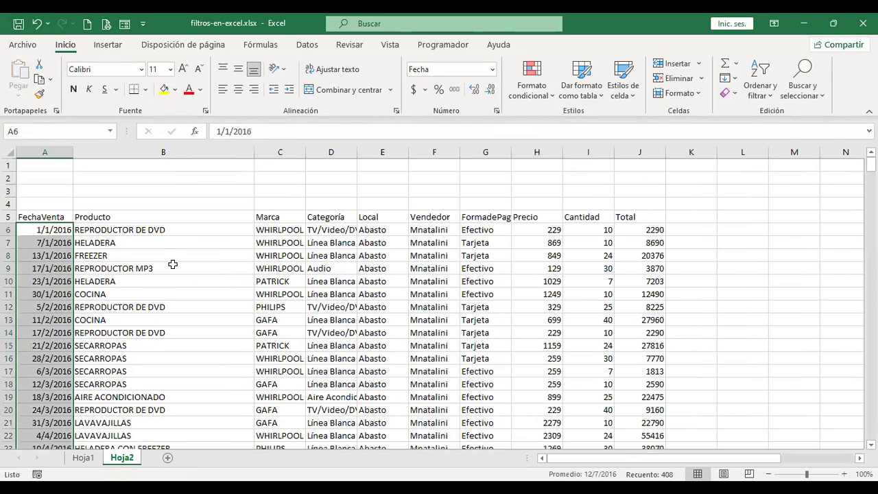
- Fit the widths of the Marca, Categoría, Local, Vendedor and FormadePago columns to their contents
double_click(306, 152)
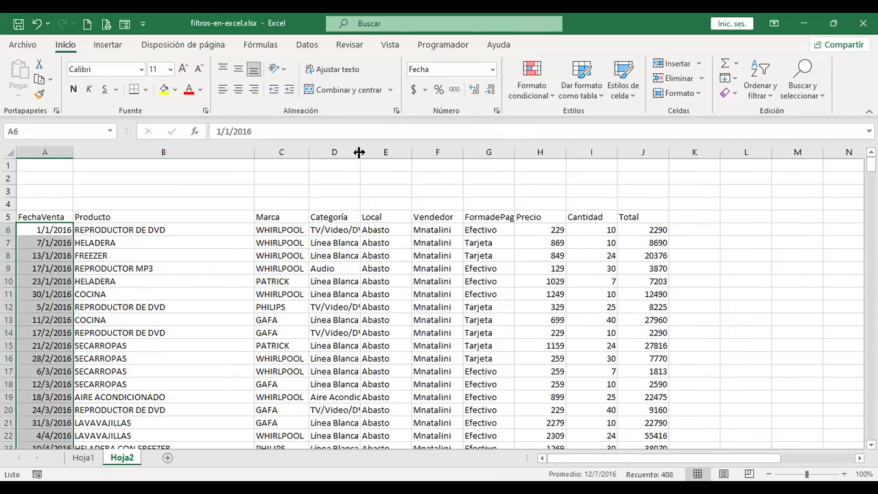
double_click(360, 151)
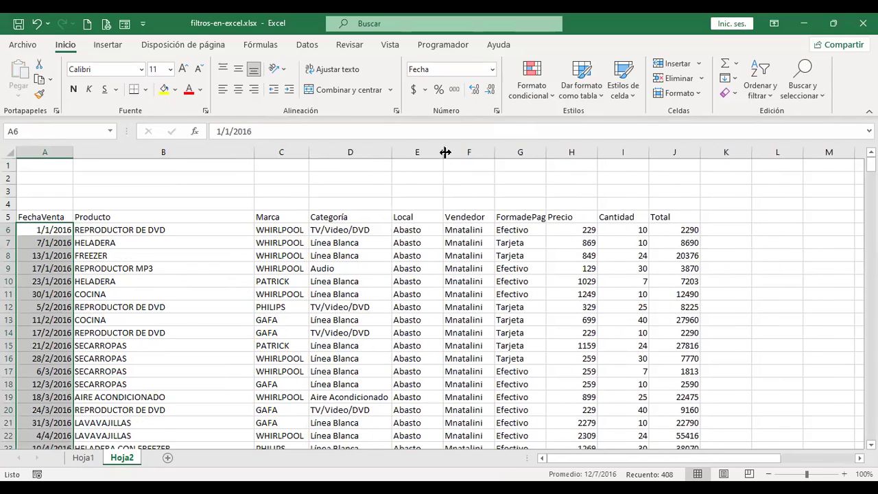
double_click(444, 152)
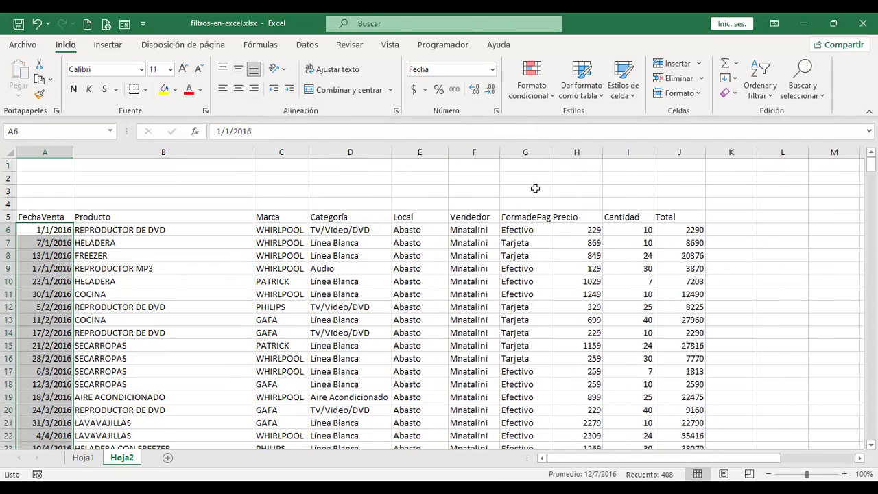
double_click(500, 152)
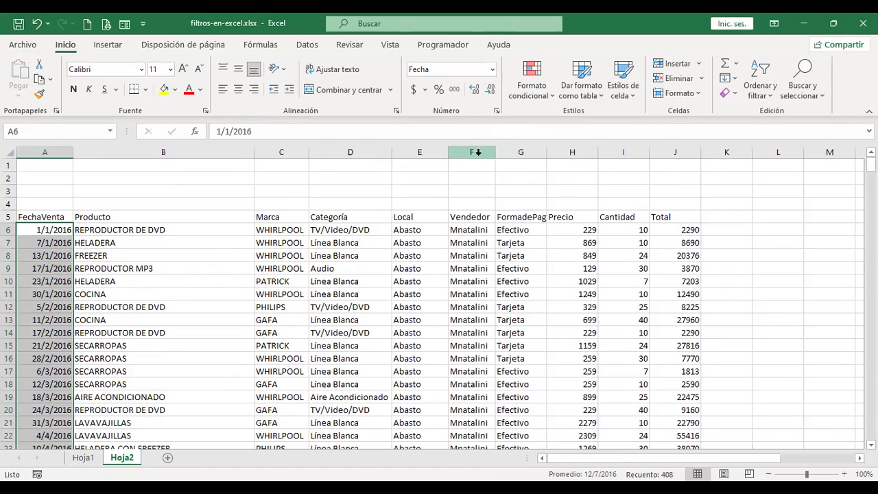
double_click(547, 152)
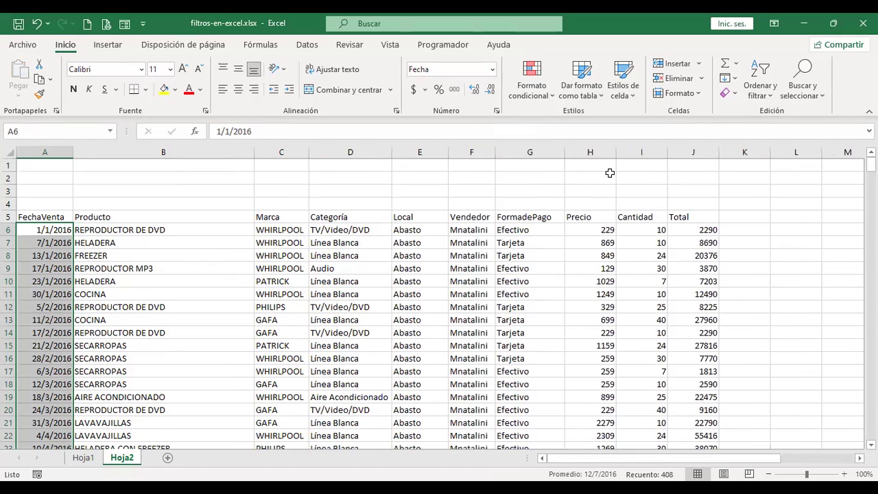
- Apply the dollar accounting format to all values in the Precio and Total columns, and return to cell A1
click(600, 230)
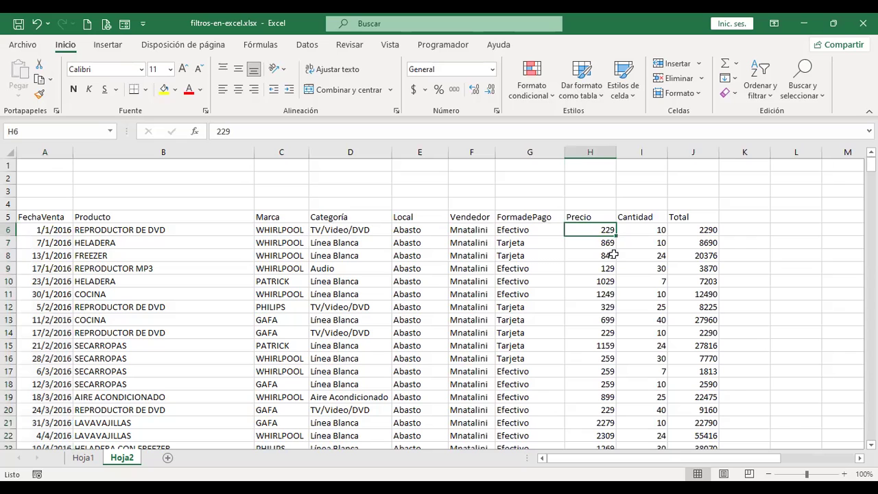
key(ctrl+shift+Down)
click(414, 89)
key(ctrl+BackSpace)
click(685, 231)
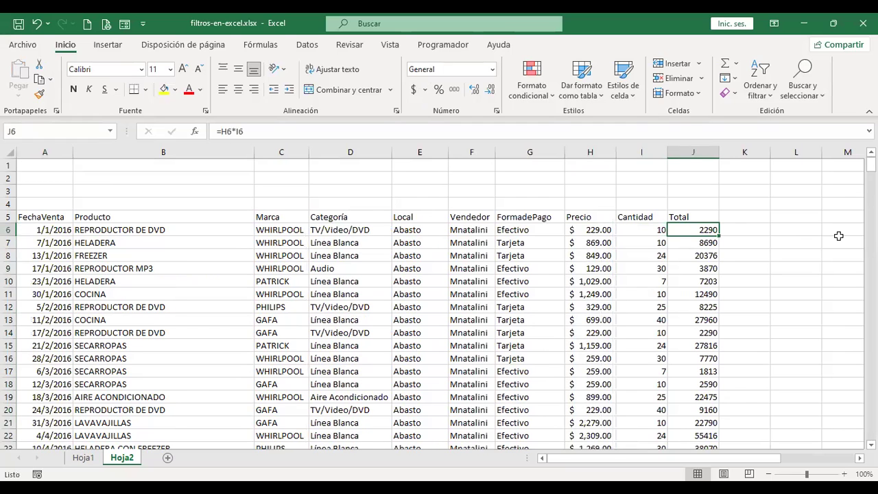
key(ctrl+shift+Down)
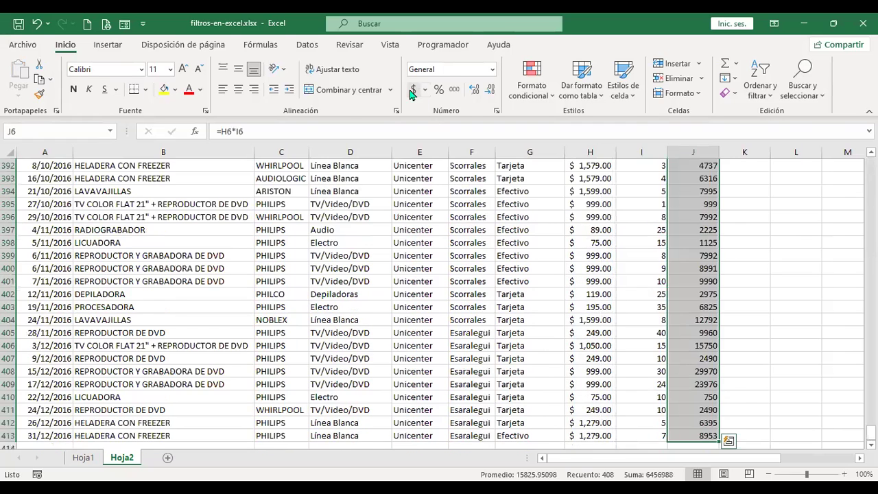
click(414, 89)
key(ctrl+BackSpace)
key(ctrl+Home)
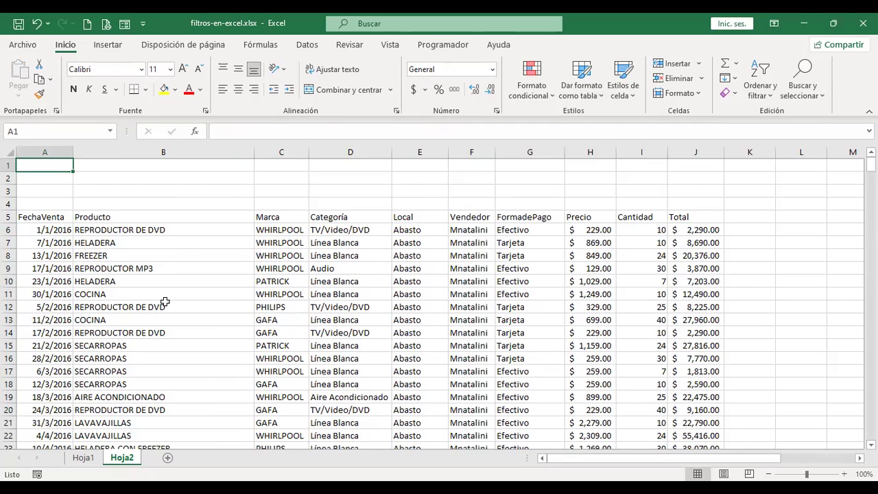
click(754, 218)
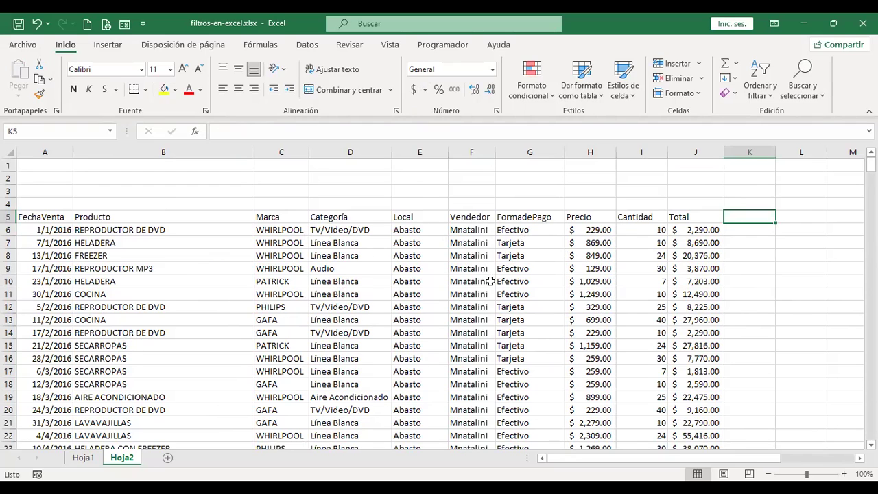
click(796, 216)
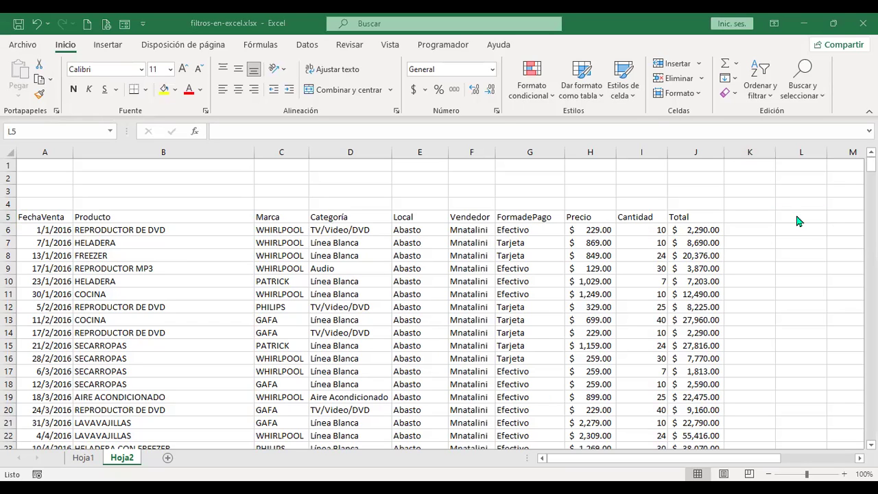
click(199, 218)
- Filter the Región column of the table on Hoja1 to show only Este
click(89, 463)
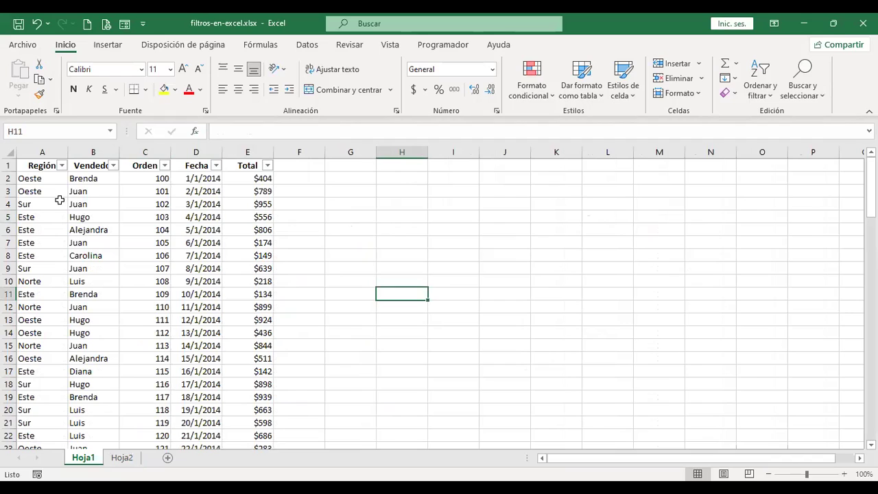
click(61, 165)
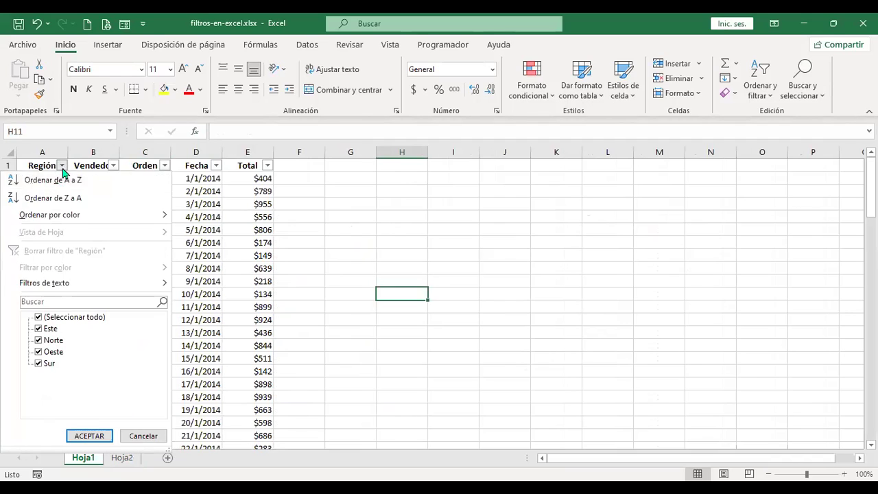
click(38, 317)
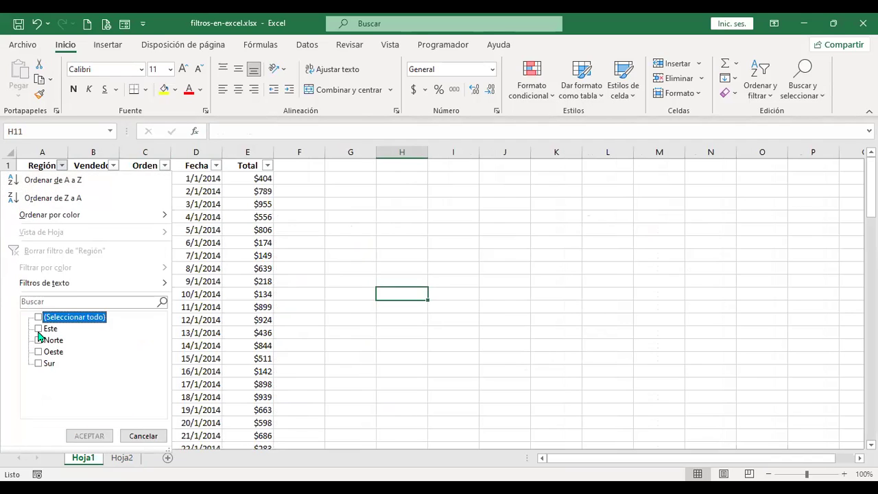
click(39, 329)
click(90, 436)
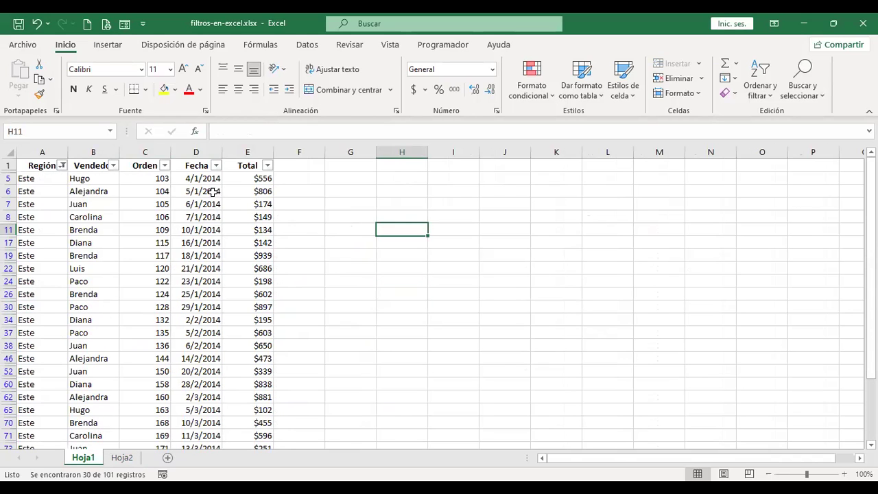
- Filter the Fecha column to show only the enero 2014 records
click(214, 165)
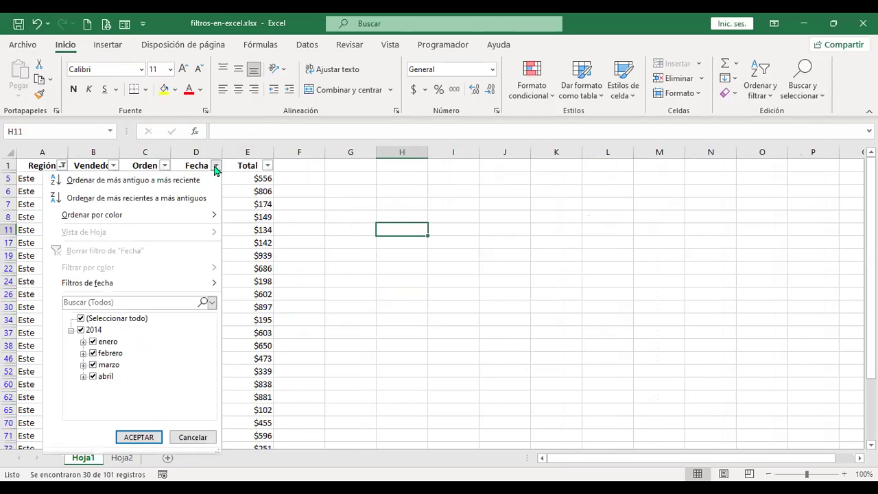
click(80, 319)
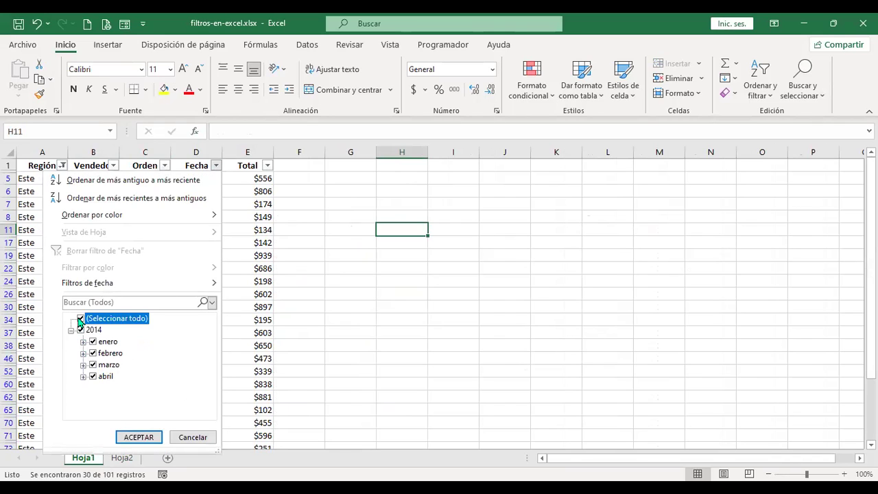
click(92, 342)
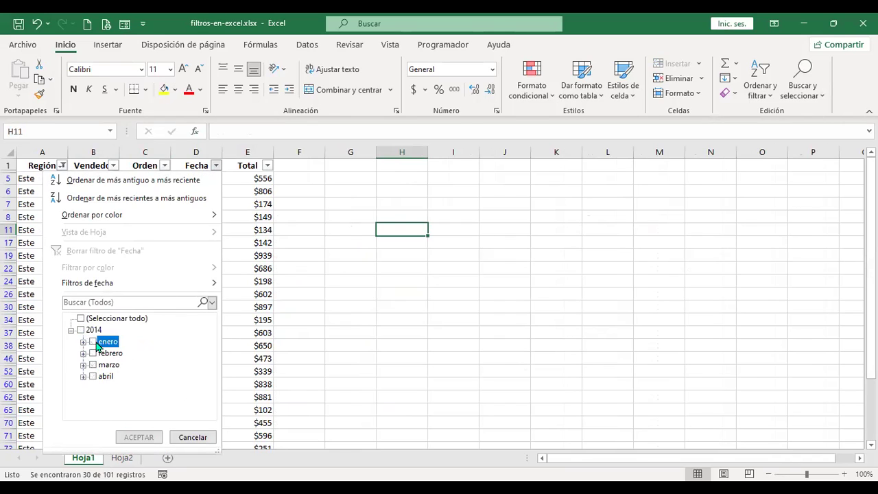
click(139, 439)
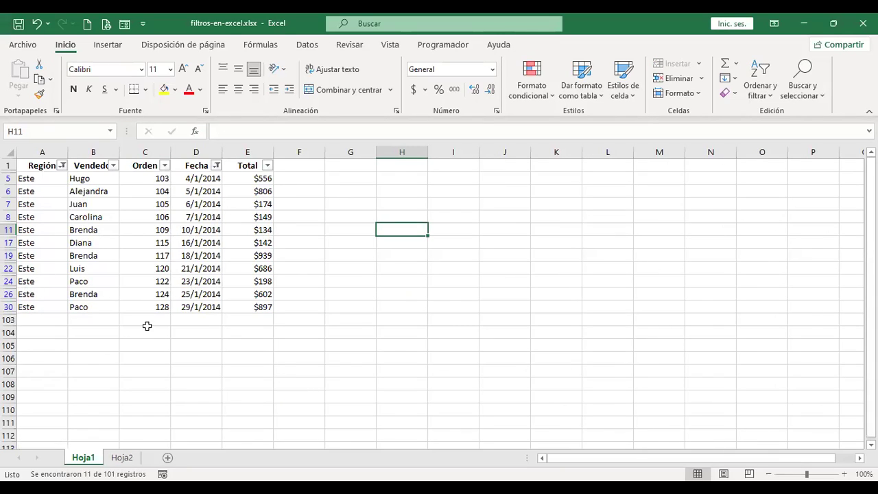
- Copy the FormadePago heading of the Hoja2 data table into cell L2 to start a criteria range
click(122, 458)
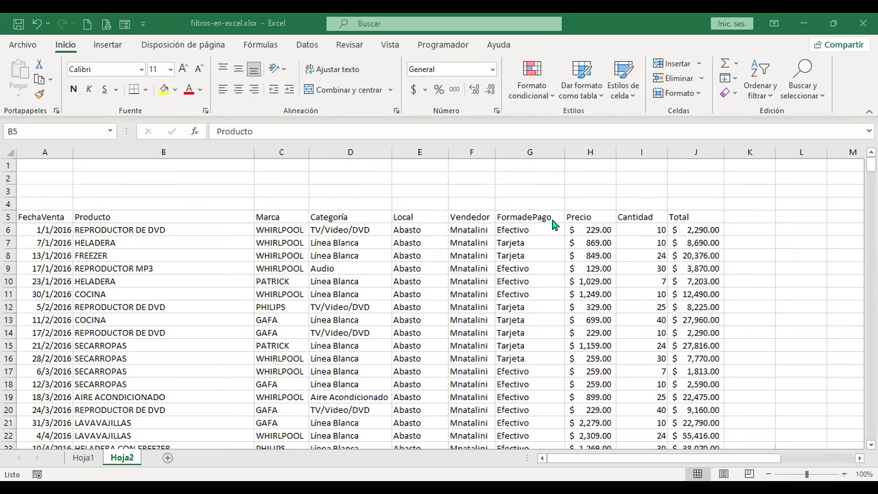
click(530, 218)
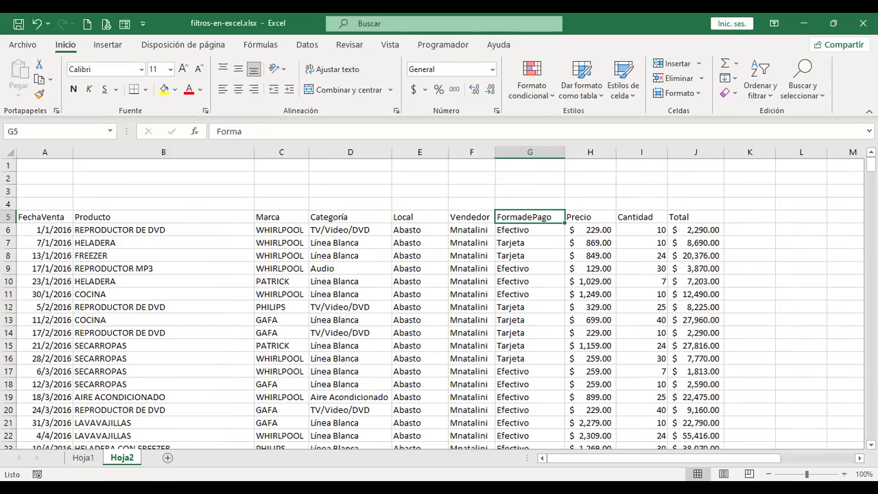
key(ctrl+c)
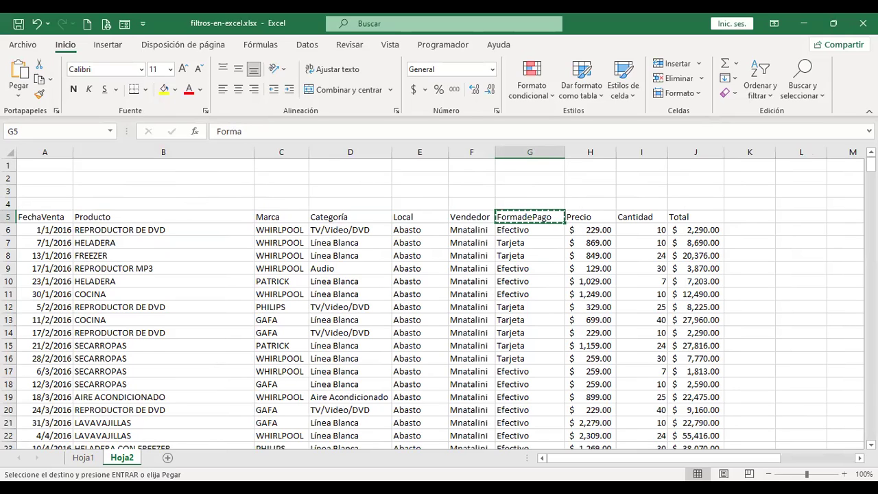
key(Right)
key(Right)
key(Right)
key(Right)
key(Right)
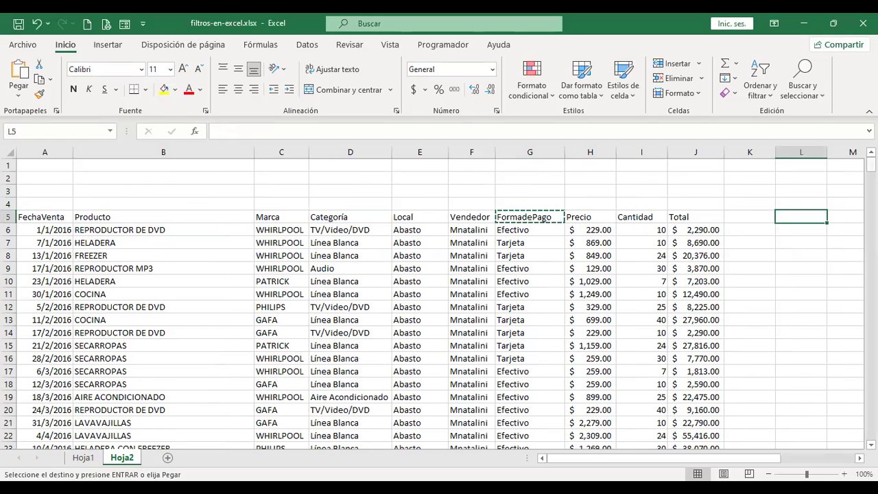
key(Up)
key(Up)
key(Up)
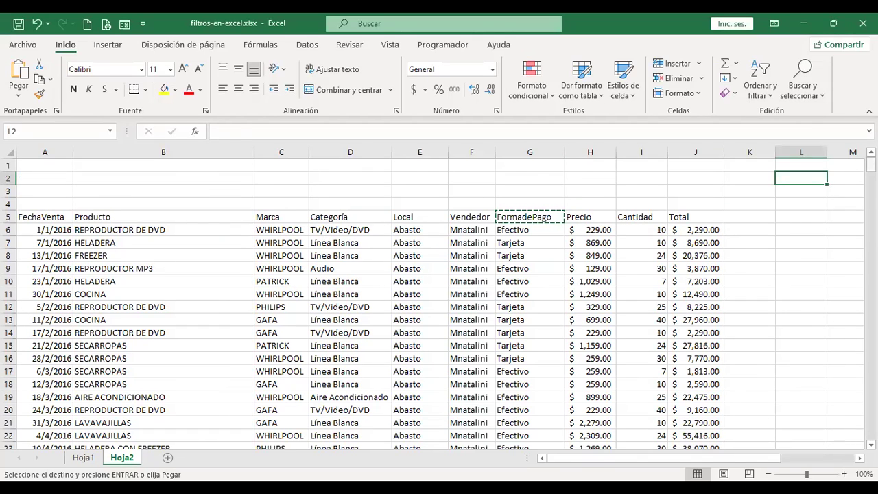
key(ctrl+v)
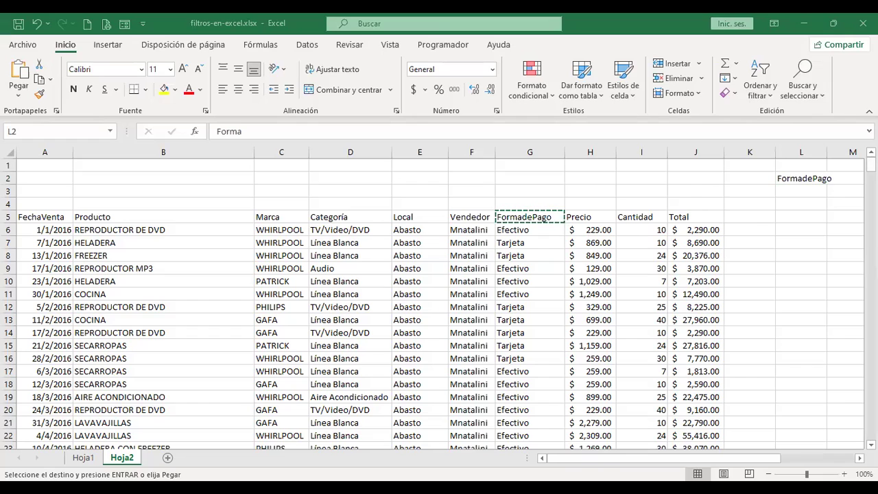
- Copy the Cantidad heading from the data table into cell M2, beside the FormadePago criteria heading
click(653, 217)
key(ctrl+c)
key(Right)
key(Right)
key(Right)
key(Right)
key(Right)
key(Up)
key(Up)
key(Left)
key(Up)
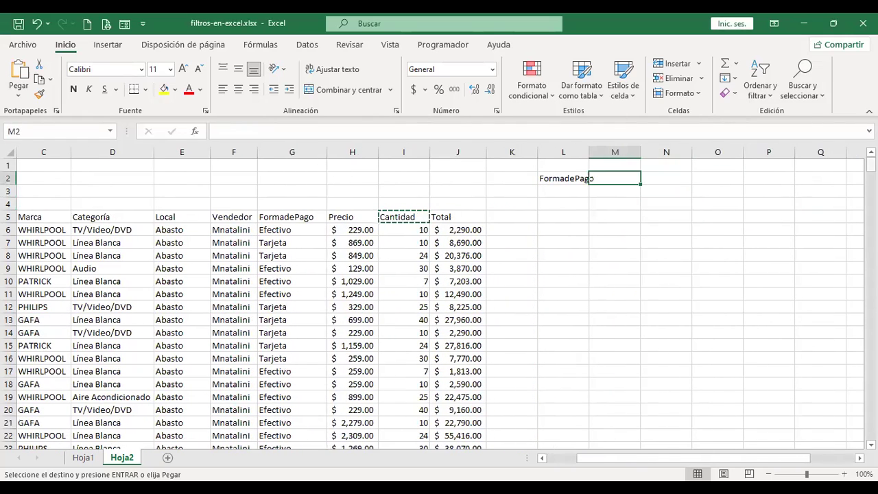
key(ctrl+v)
- Fit column L's width to its contents and fill the Cantidad criteria heading from M2 into N2
key(Down)
key(Down)
key(Down)
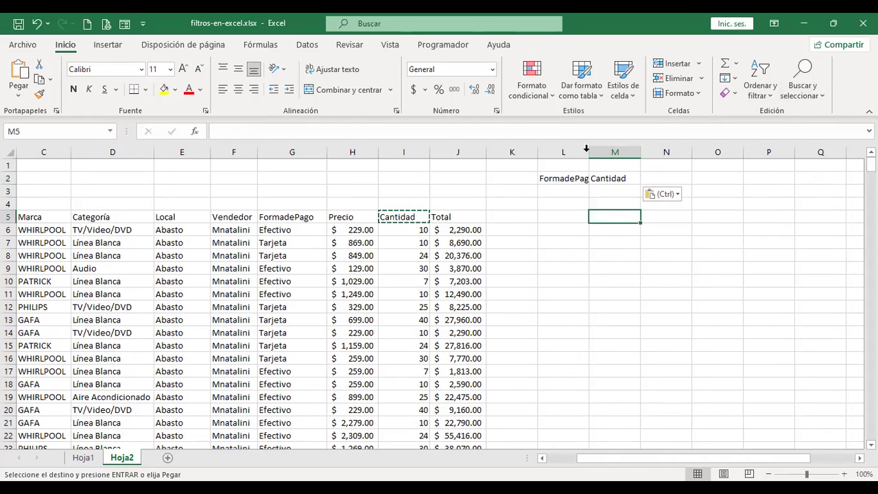
double_click(589, 151)
click(638, 178)
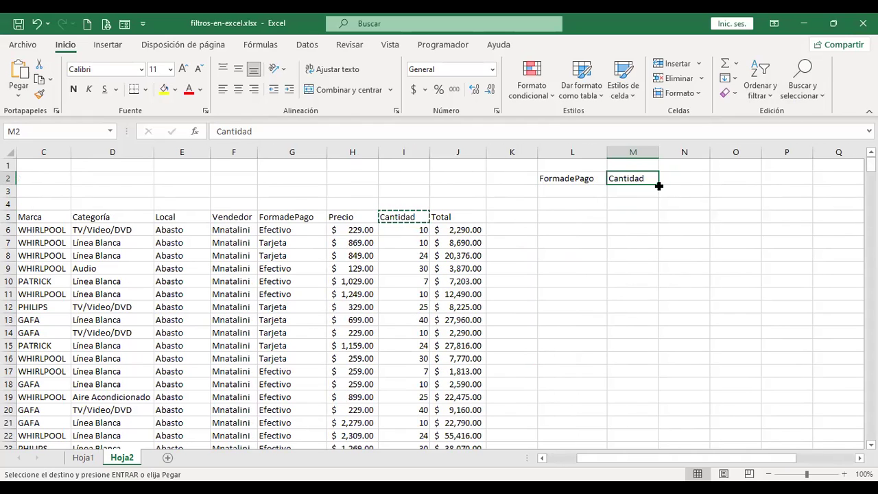
drag(685, 188, 691, 179)
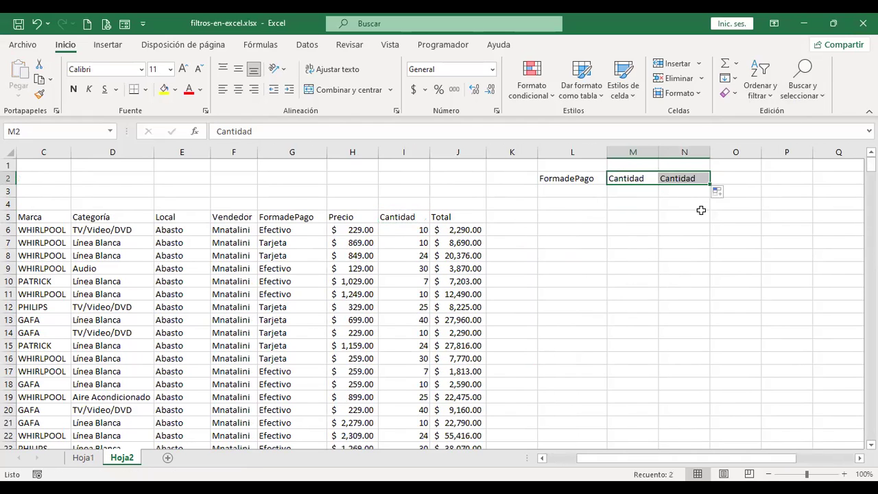
click(643, 187)
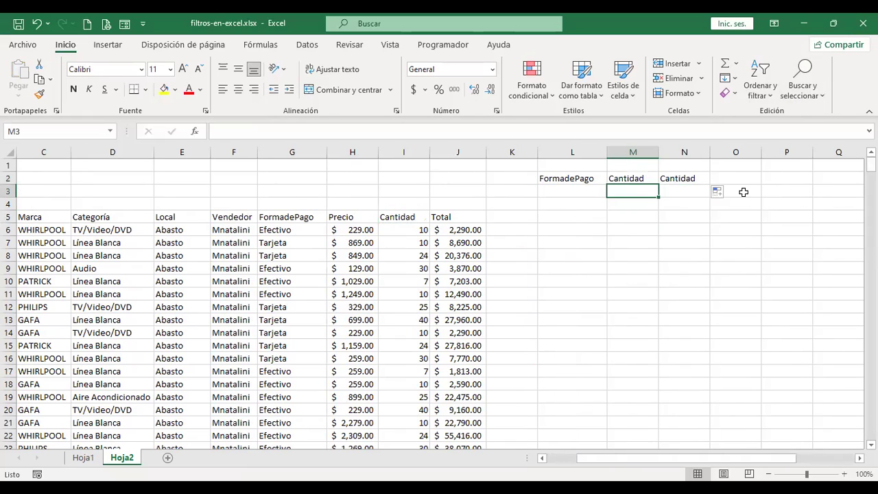
key(Right)
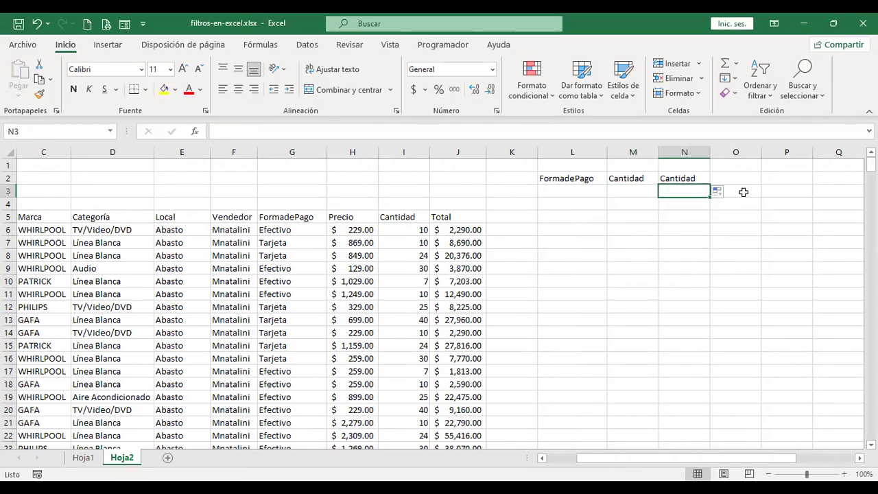
key(Left)
key(Up)
key(shift+Right)
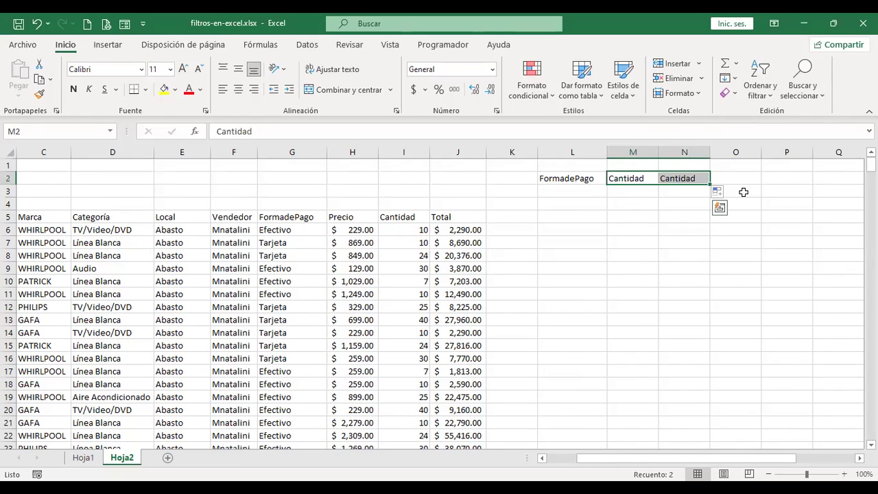
key(Right)
key(Left)
key(Right)
key(Left)
key(Right)
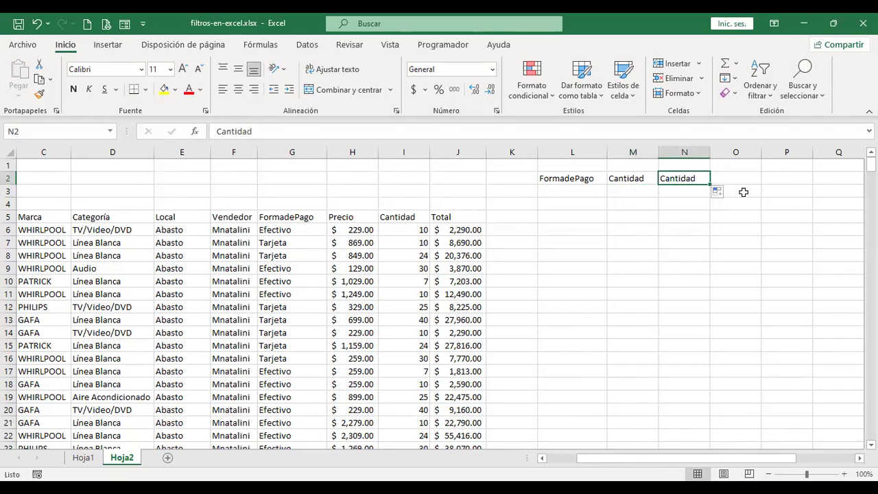
key(Down)
key(Left)
key(Left)
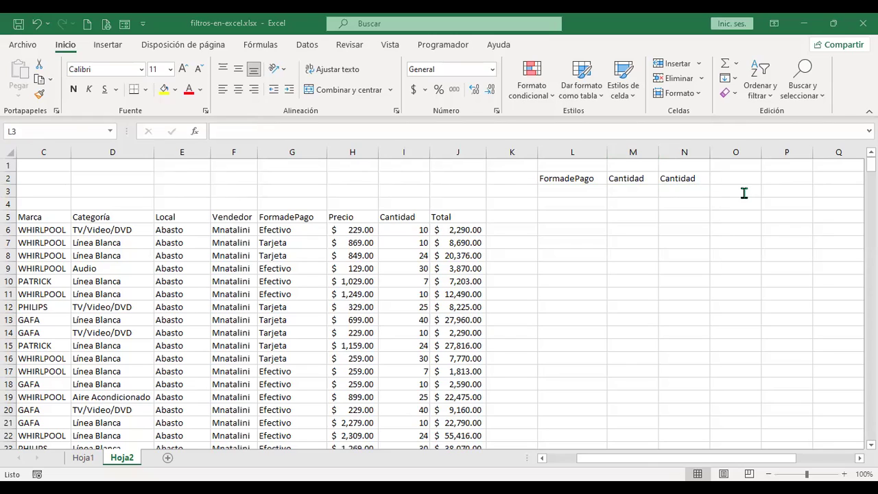
- Copy the Precio heading from the data table into cell O2 of the criteria headings
click(341, 215)
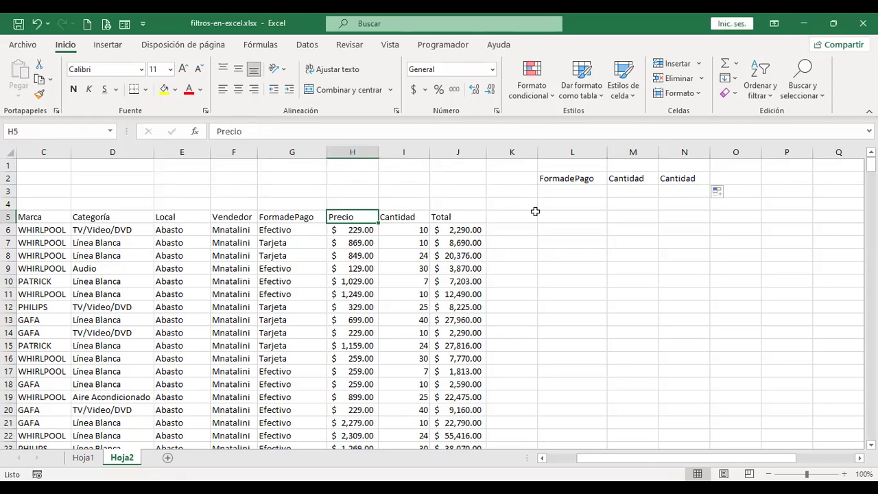
key(ctrl+c)
click(725, 179)
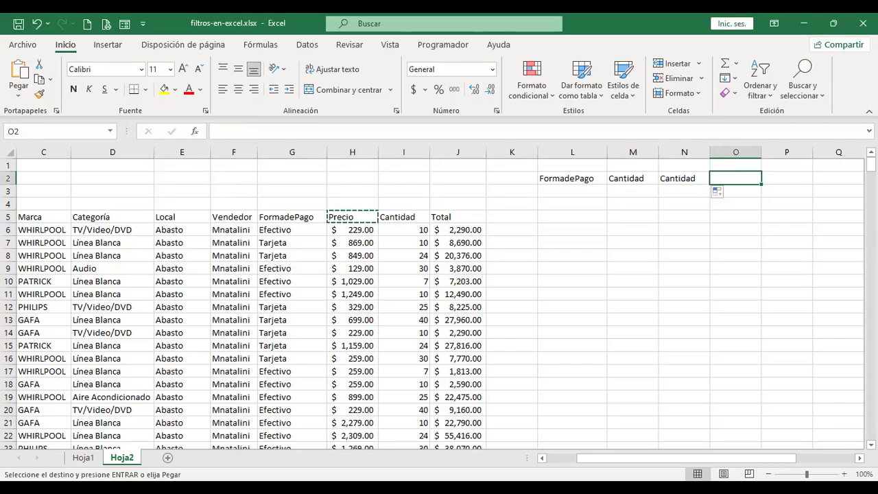
key(ctrl+v)
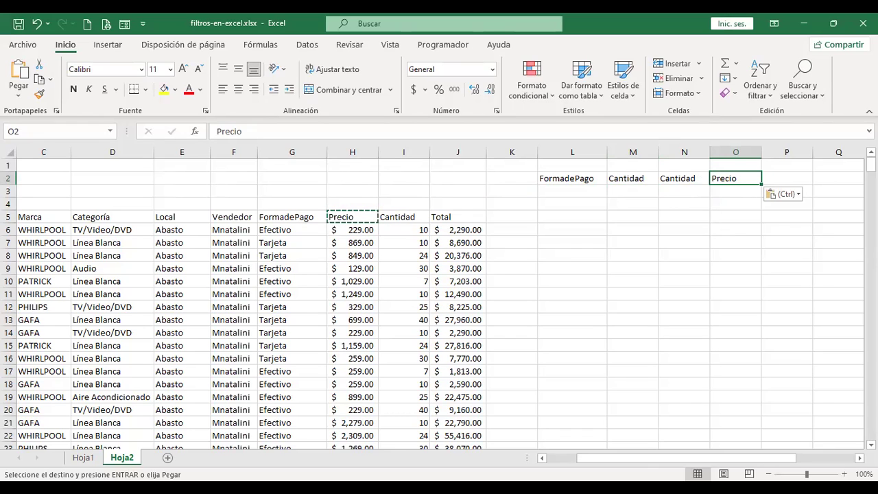
- Enter the criterion efecti under the FormadePago heading in cell L3
key(Left)
key(Left)
key(Left)
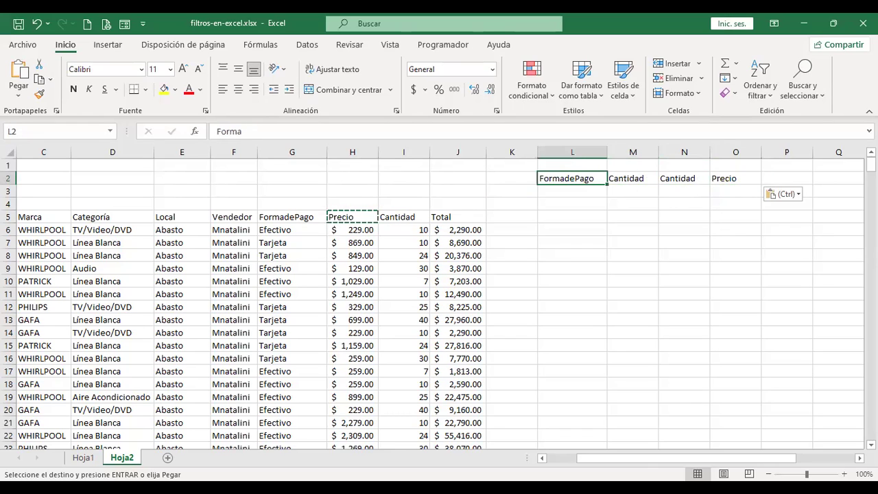
key(Down)
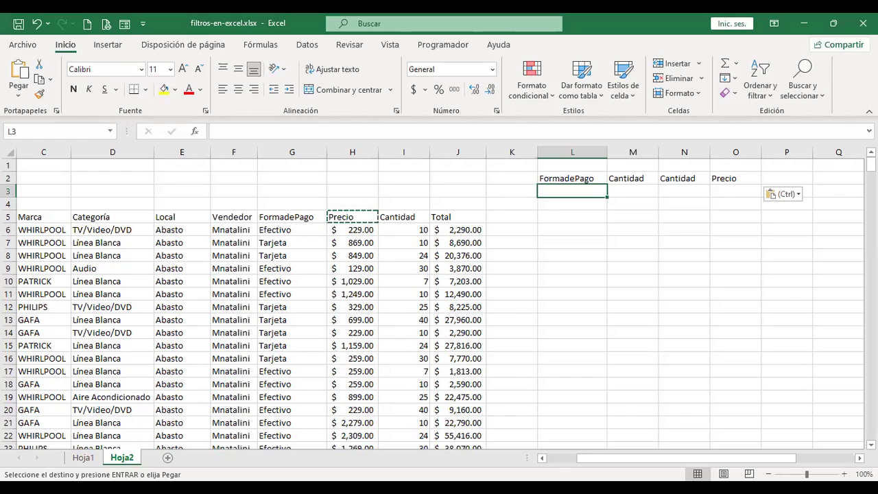
text(efecti)
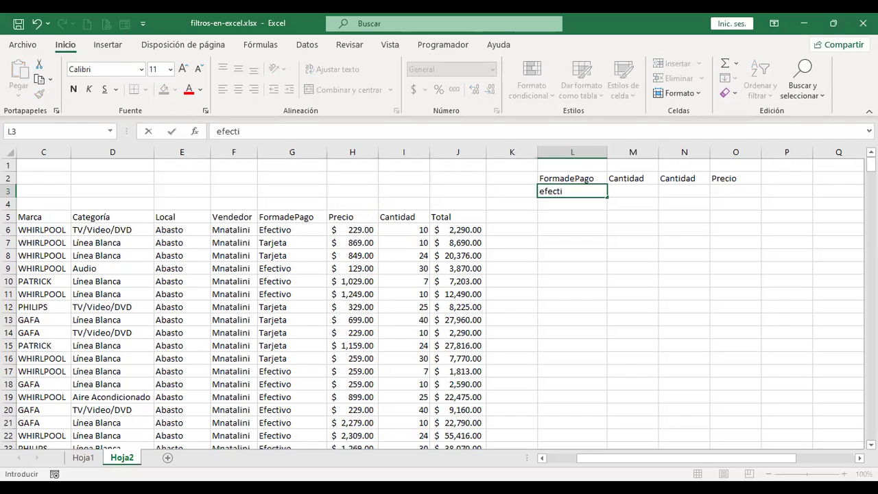
key(Return)
- Enter the criterion >=15 under the first Cantidad heading in M3 and <=30 under the second in N3
key(Up)
key(Right)
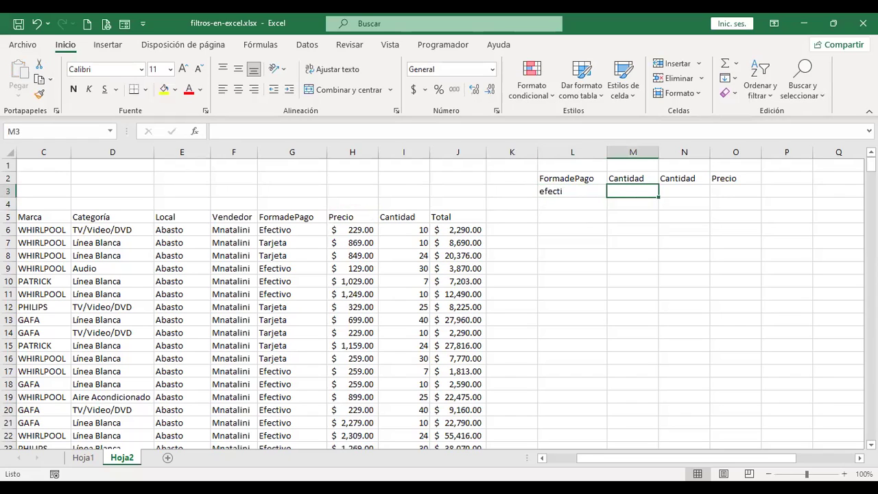
key(Right)
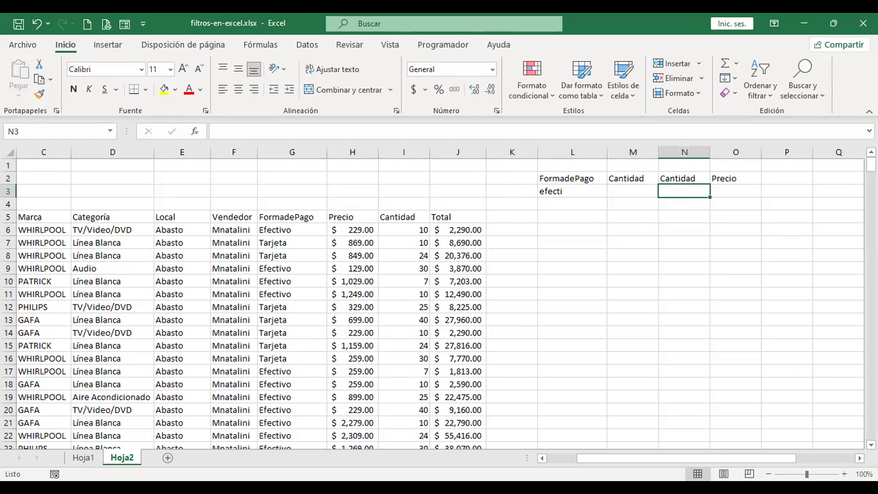
key(Left)
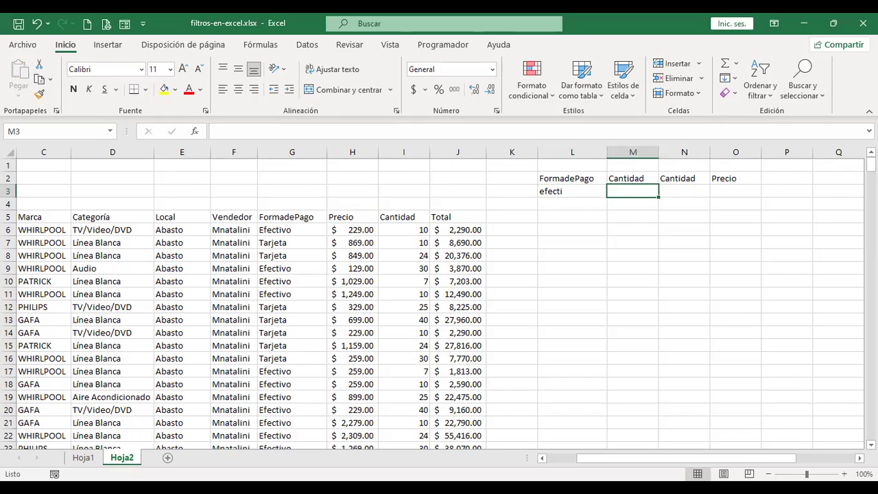
text(>=15)
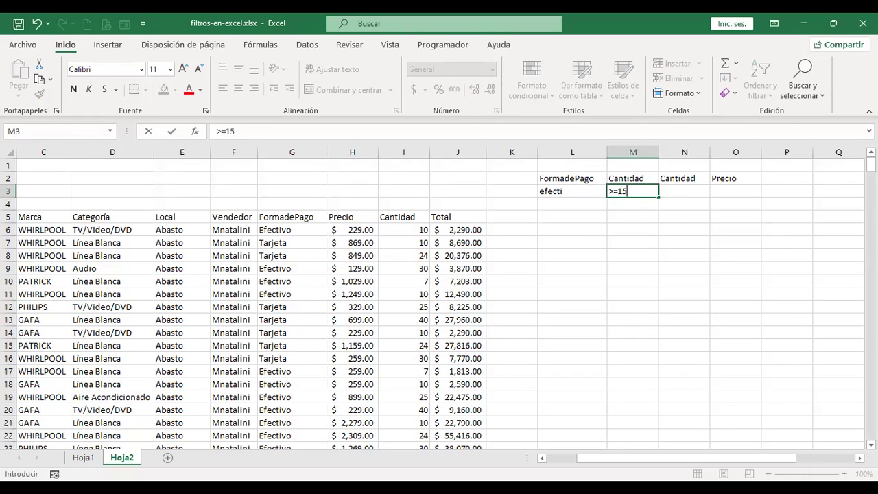
key(Tab)
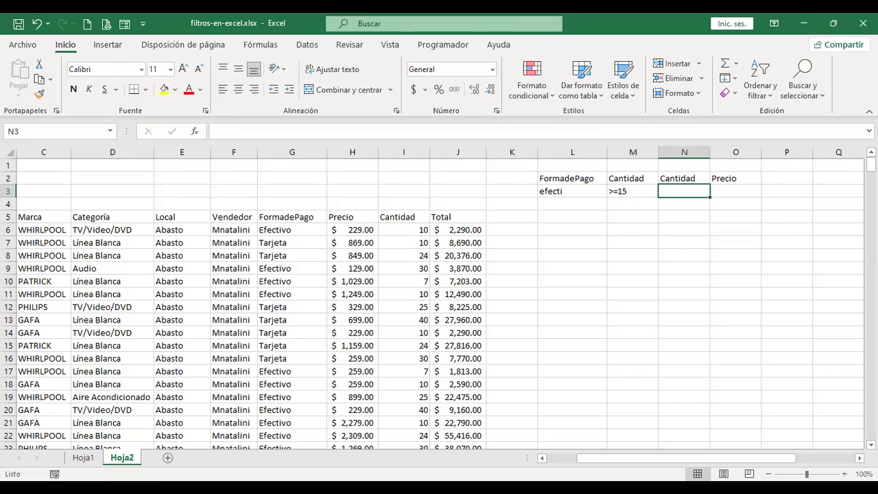
text(<=30)
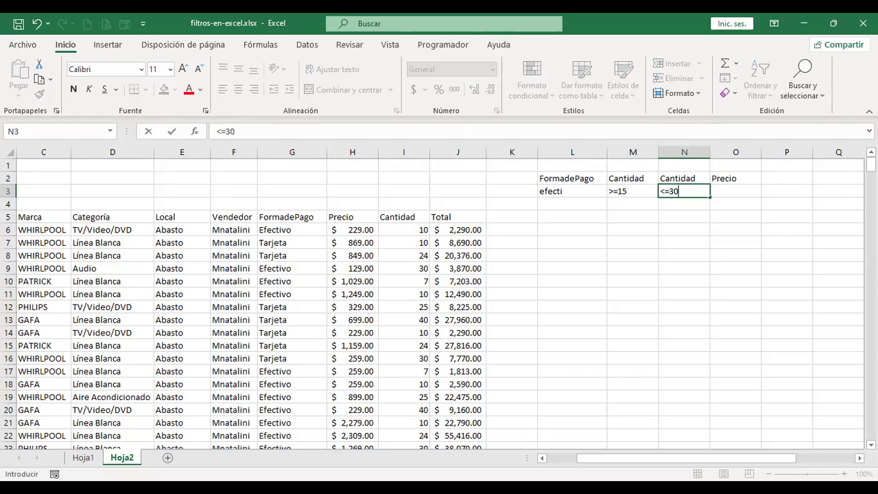
key(Return)
- Enter the criterion >500 under the Precio heading in cell O3
key(Up)
key(Tab)
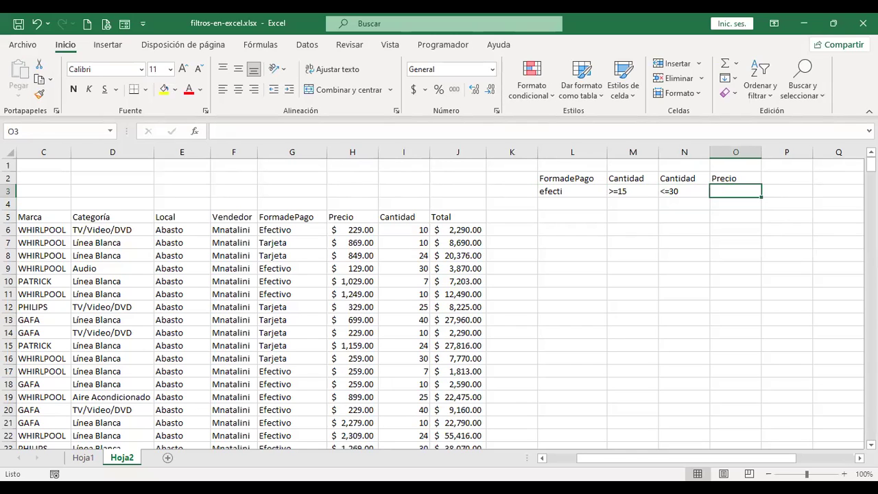
text(<)
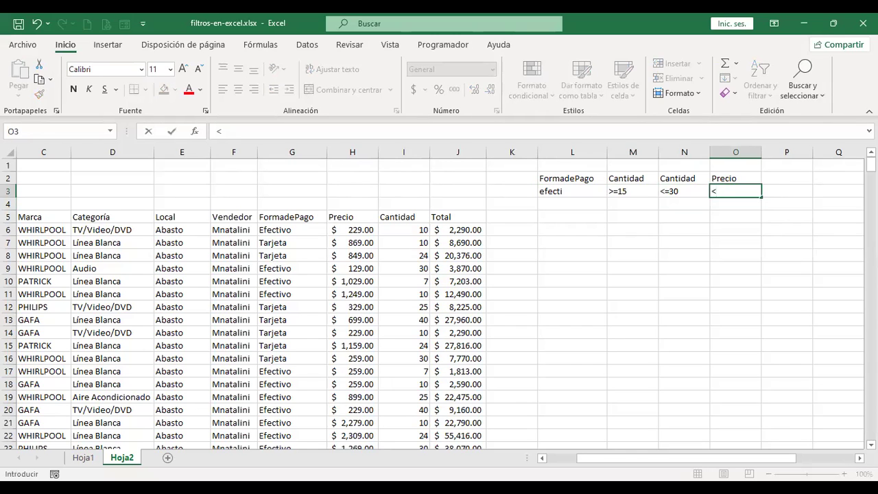
text(500)
key(Return)
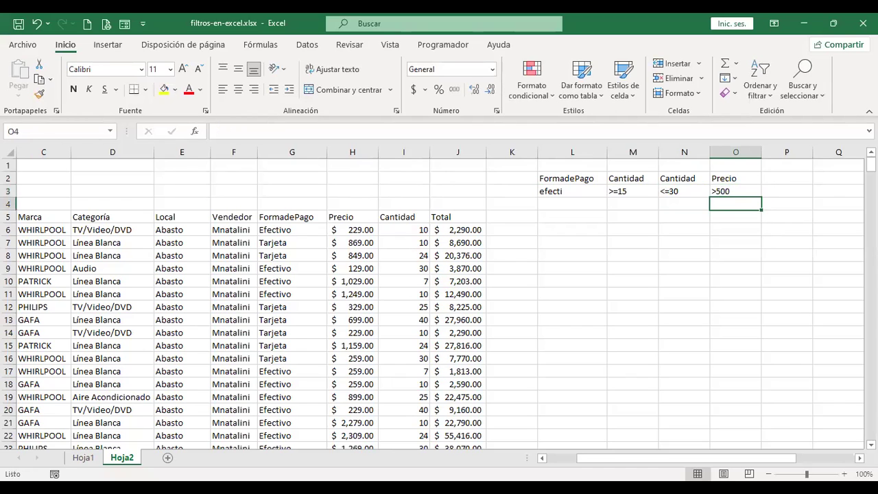
- Review the criteria for payment method, the two quantity limits and the price in L3 through O3
click(736, 191)
click(684, 190)
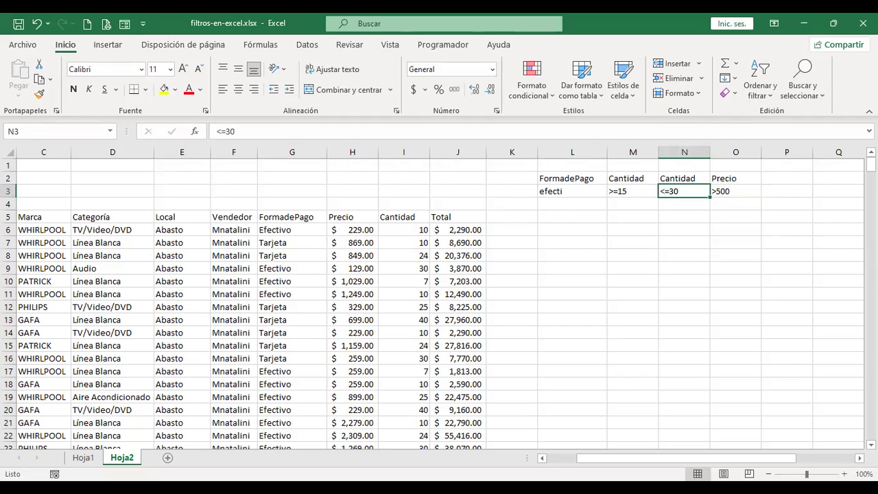
click(572, 191)
click(572, 178)
click(572, 190)
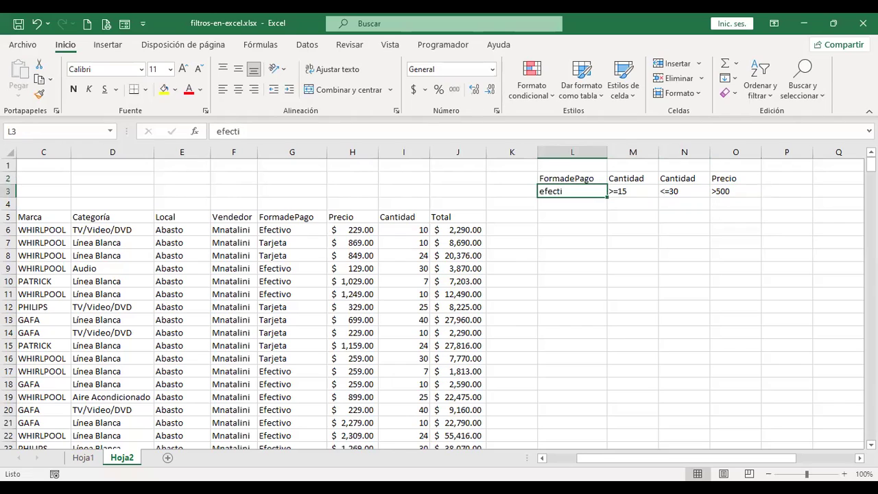
click(633, 190)
click(684, 191)
click(633, 191)
click(684, 191)
click(735, 190)
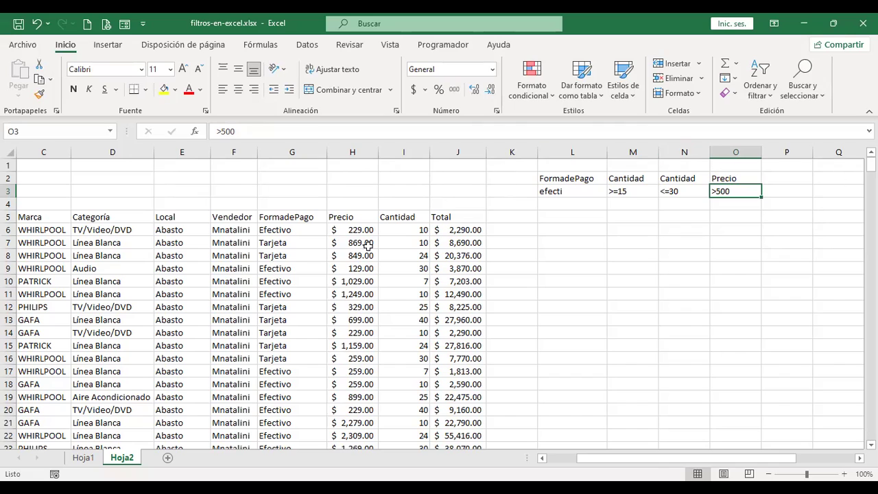
- Start an advanced filter on the sales table A5:J413 and set it to copy the results to another location
click(292, 256)
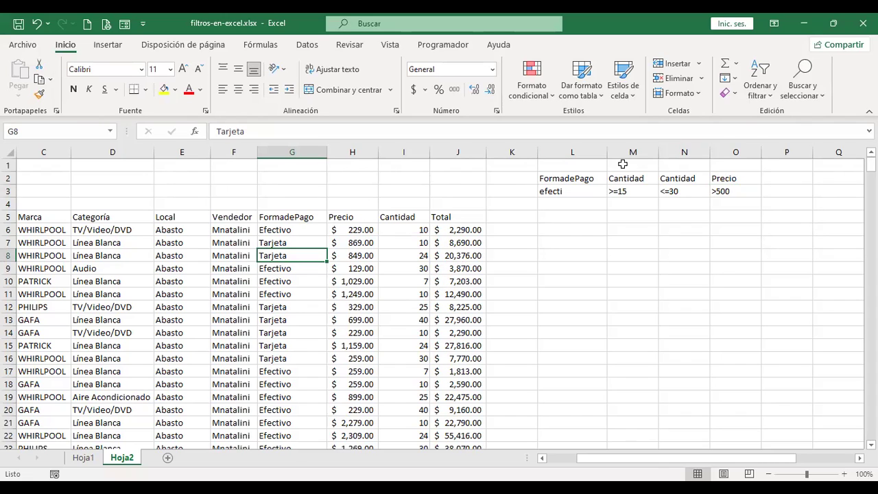
click(771, 99)
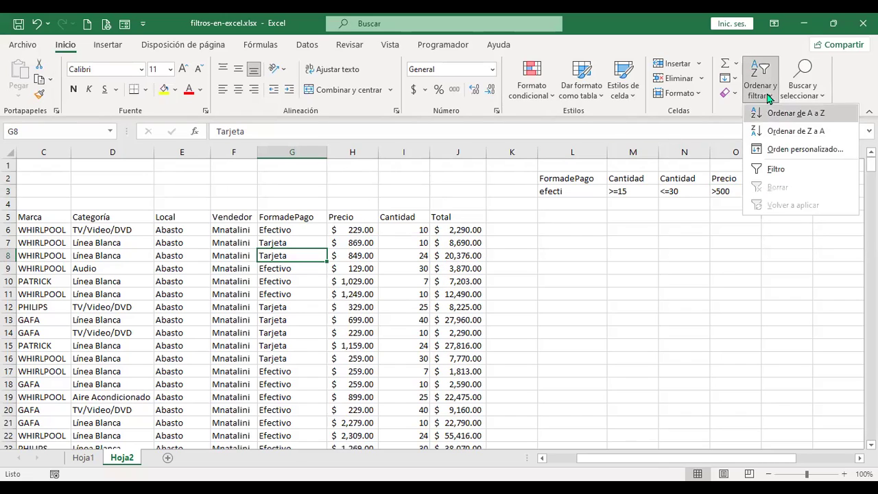
click(314, 45)
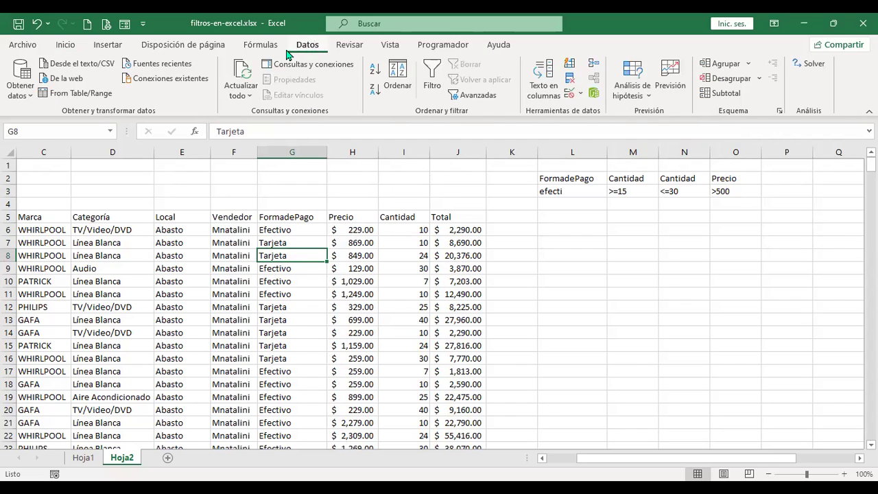
click(65, 45)
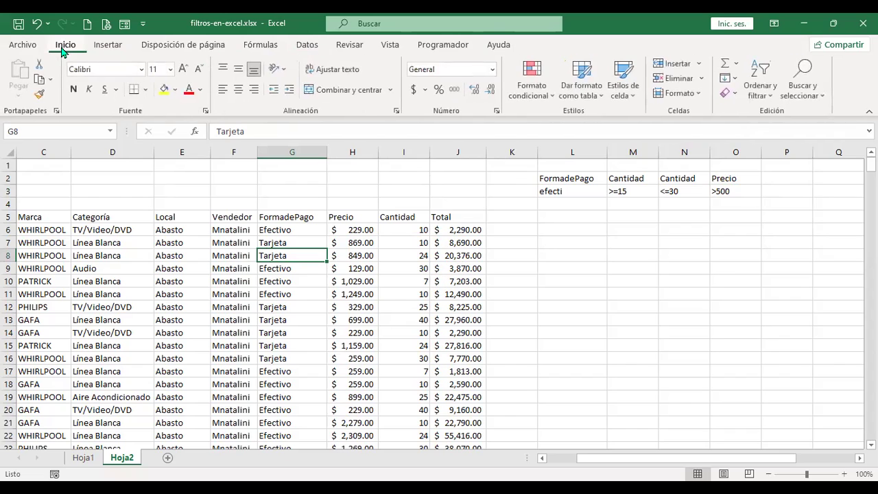
click(769, 102)
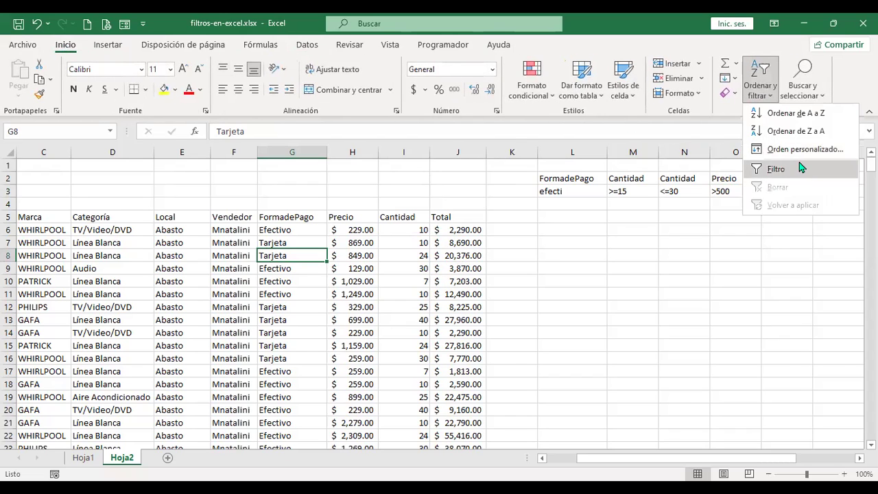
click(308, 46)
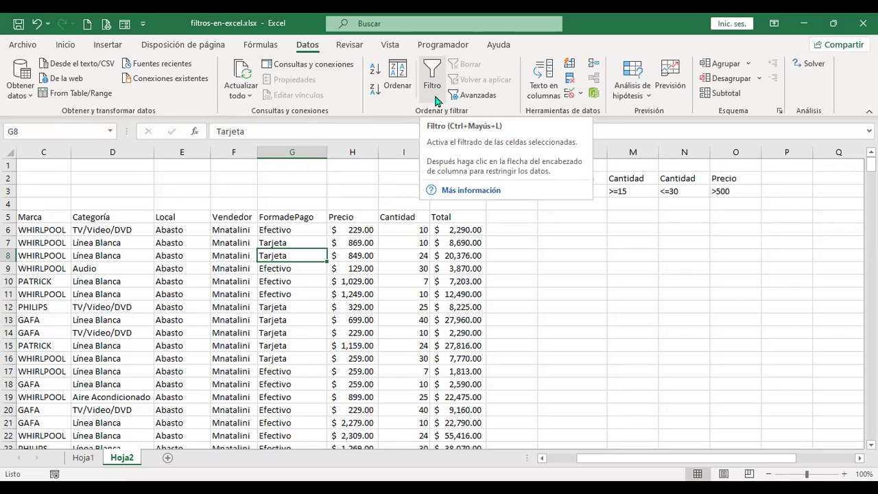
click(476, 96)
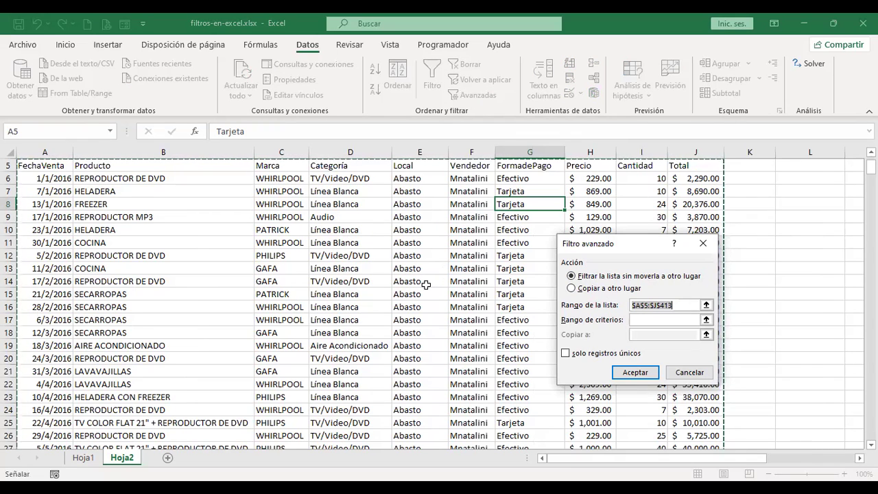
click(571, 289)
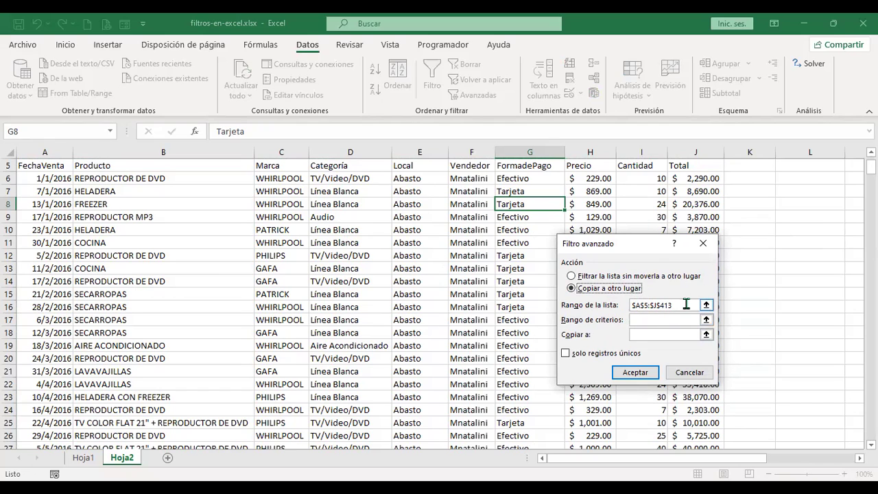
- Set the advanced filter's criteria range to the headings and conditions in L2:O3 on Hoja2
click(664, 319)
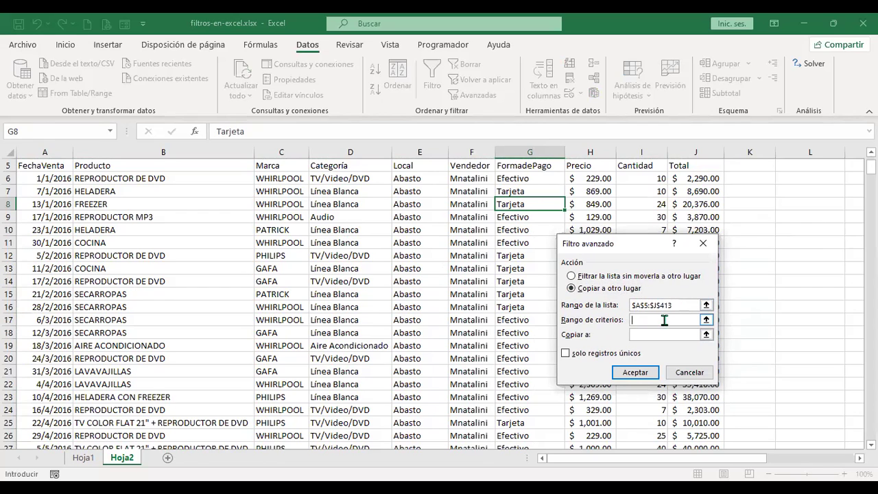
drag(694, 460, 755, 457)
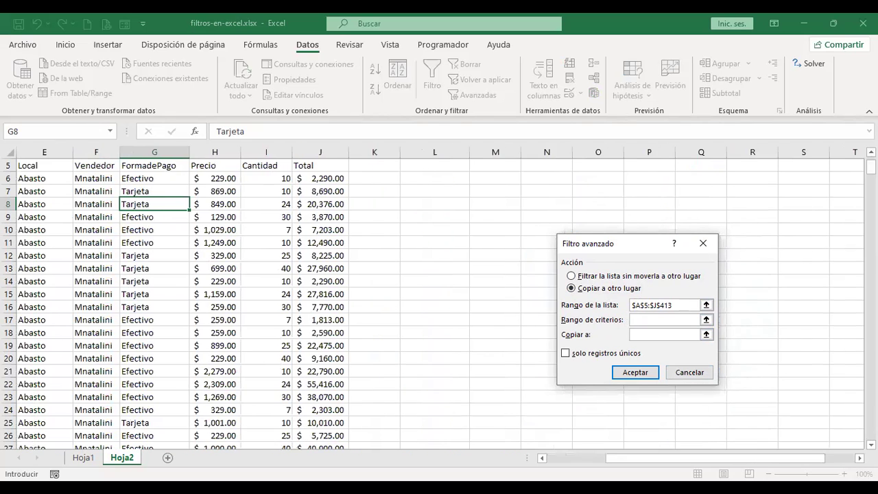
scroll(274, 302, up, 2)
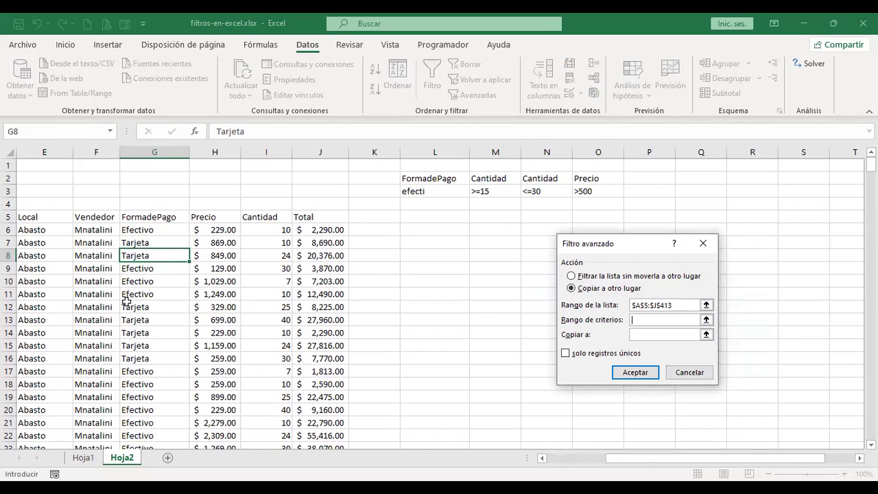
click(436, 177)
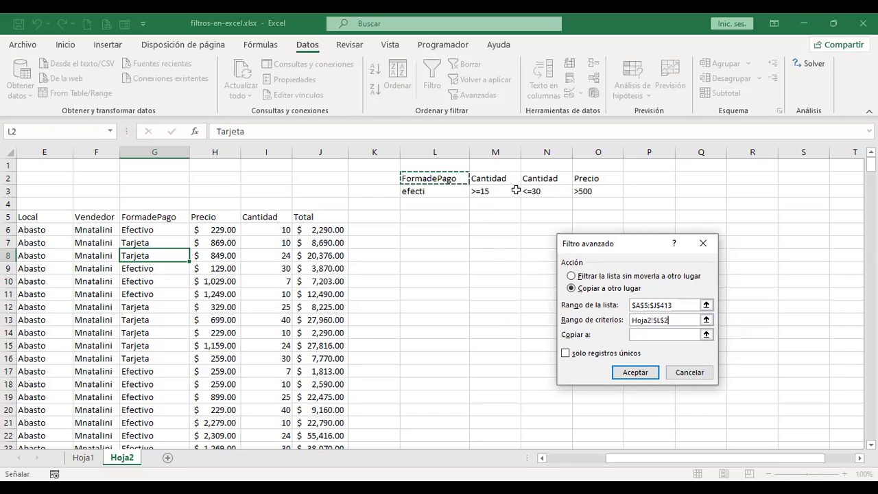
drag(423, 181, 597, 191)
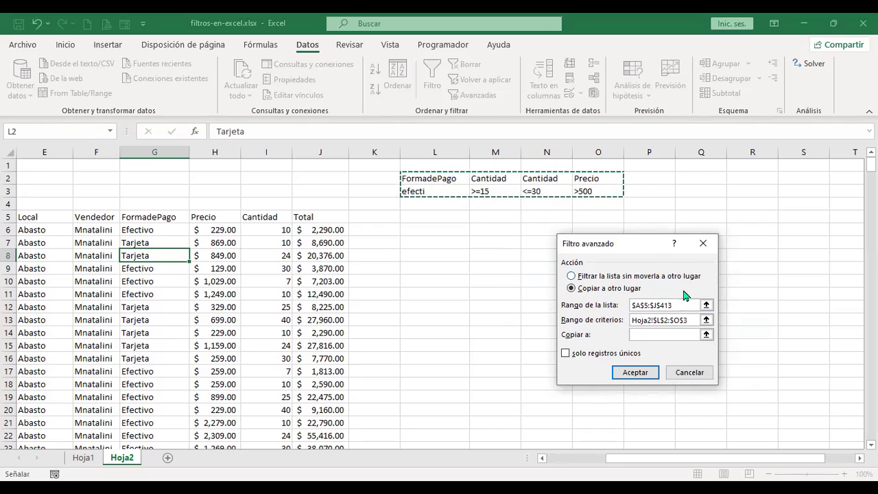
- Set L5 on Hoja2 as the copy destination, restrict the output to unique records and run the advanced filter
click(664, 334)
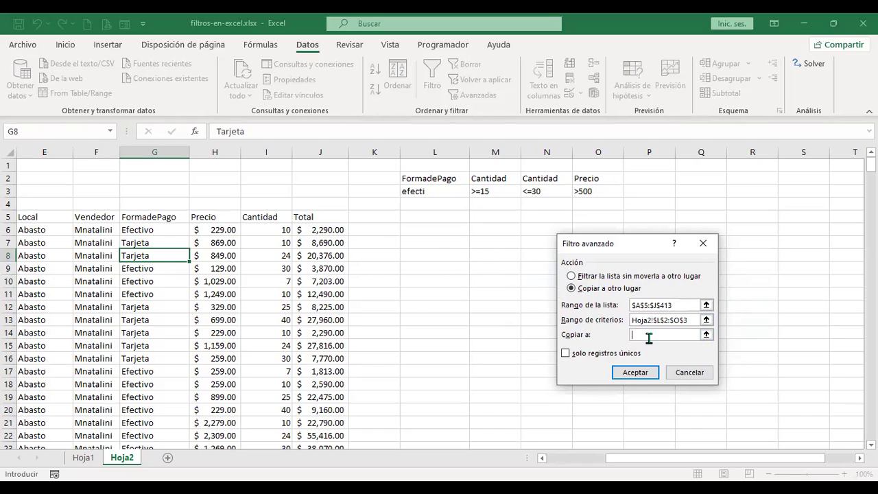
click(428, 217)
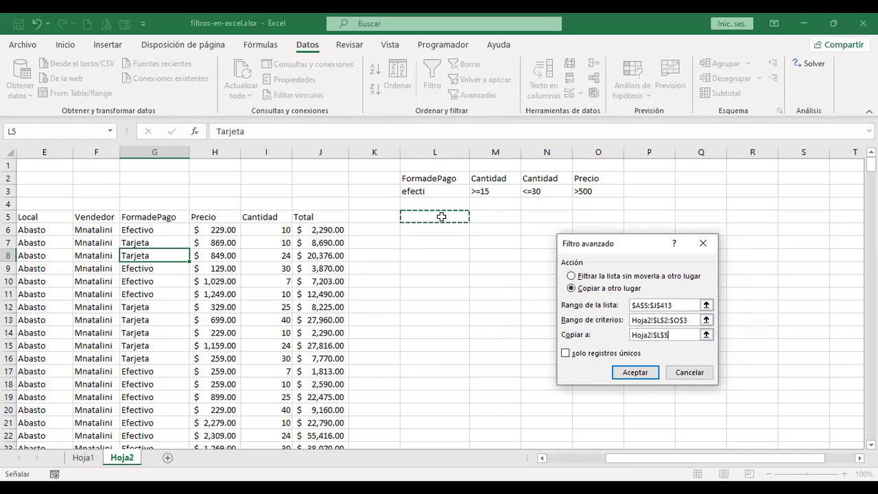
click(565, 354)
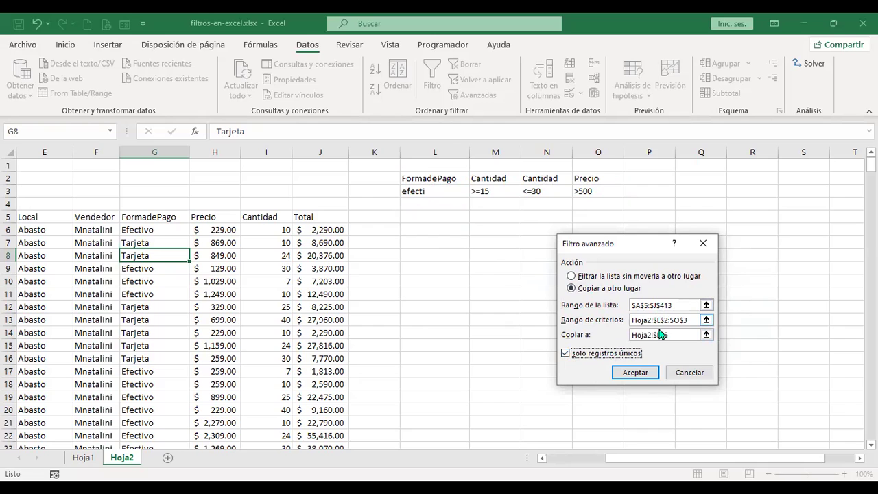
click(651, 373)
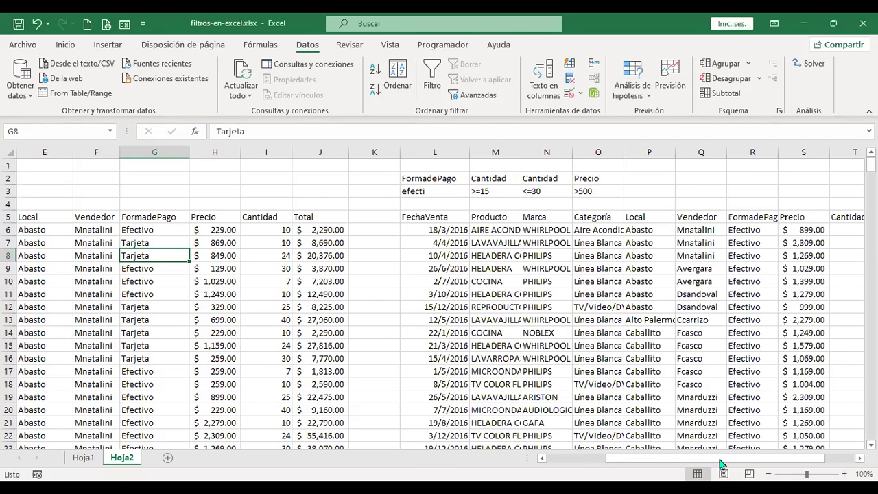
- Autofit the Producto, Marca, Categoría and FormadePago columns of the copied results (M, N, O and R) to their contents
click(859, 458)
click(860, 458)
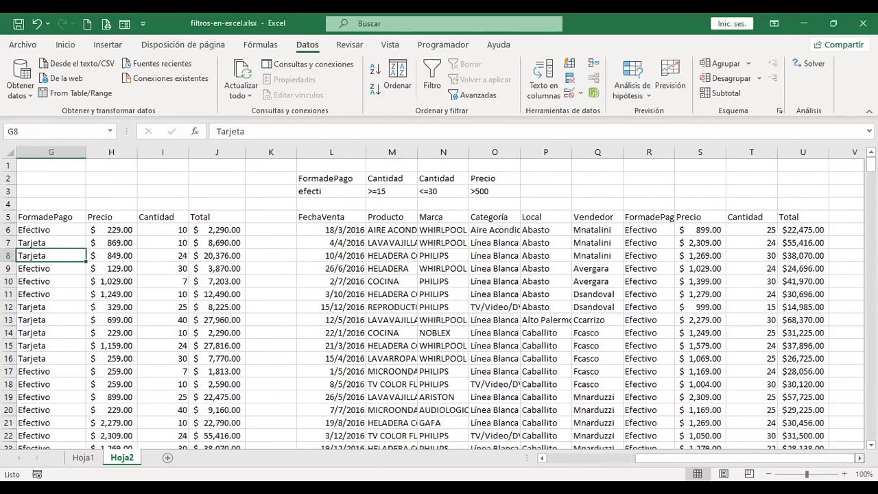
click(860, 458)
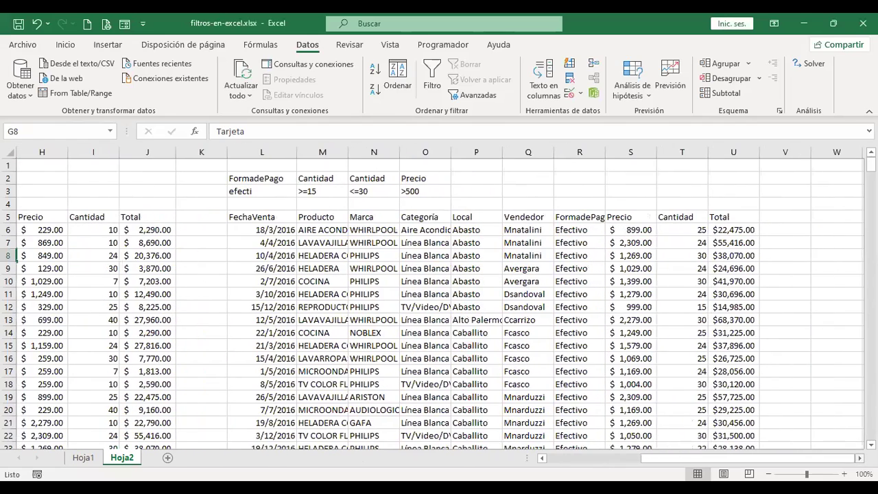
click(319, 243)
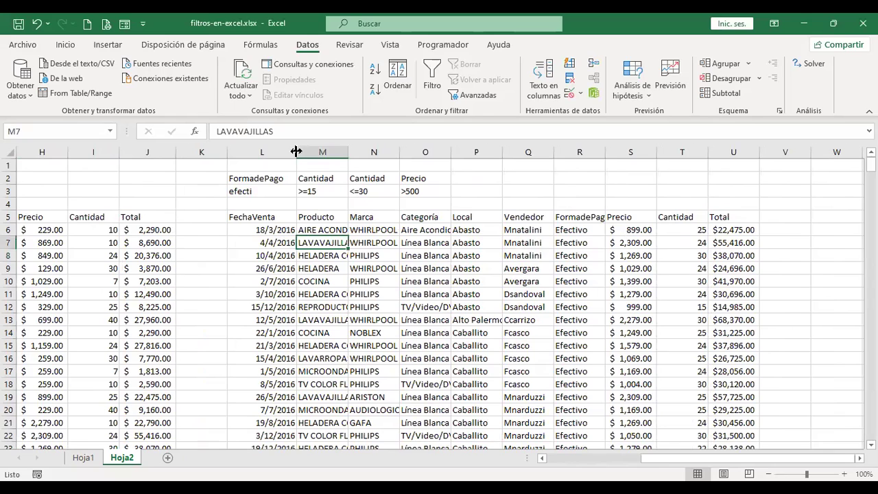
double_click(348, 152)
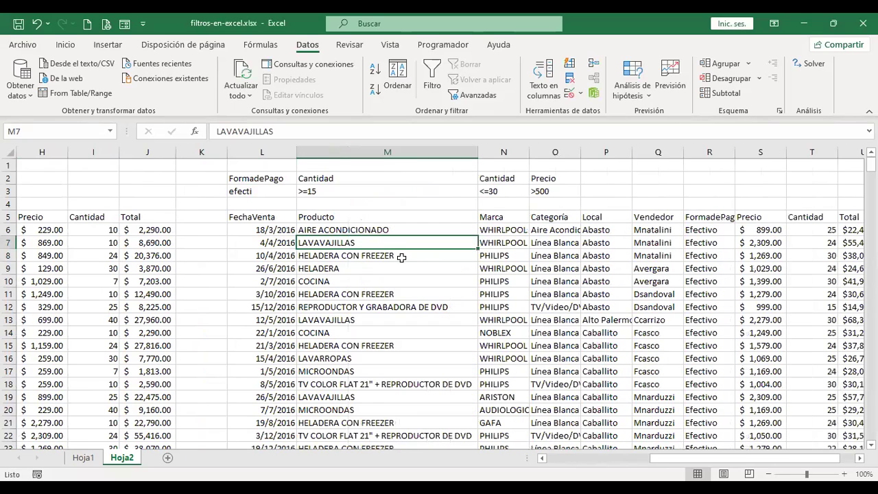
double_click(530, 152)
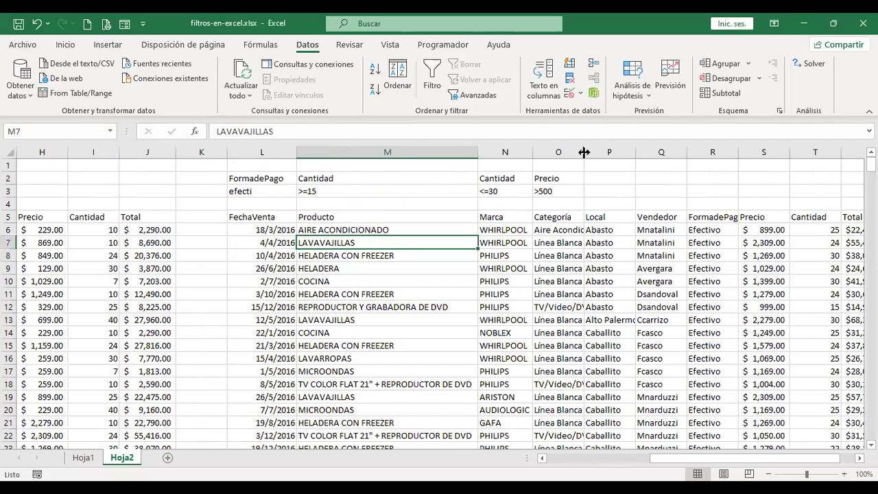
double_click(584, 152)
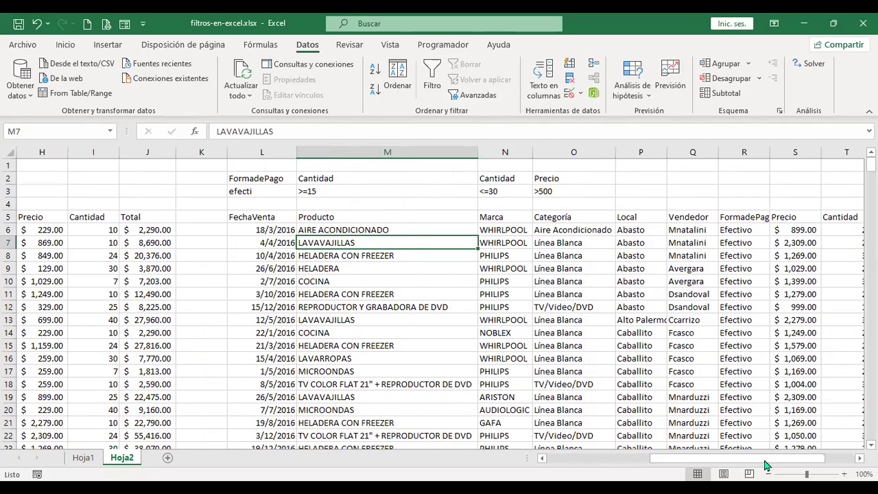
drag(765, 460, 798, 458)
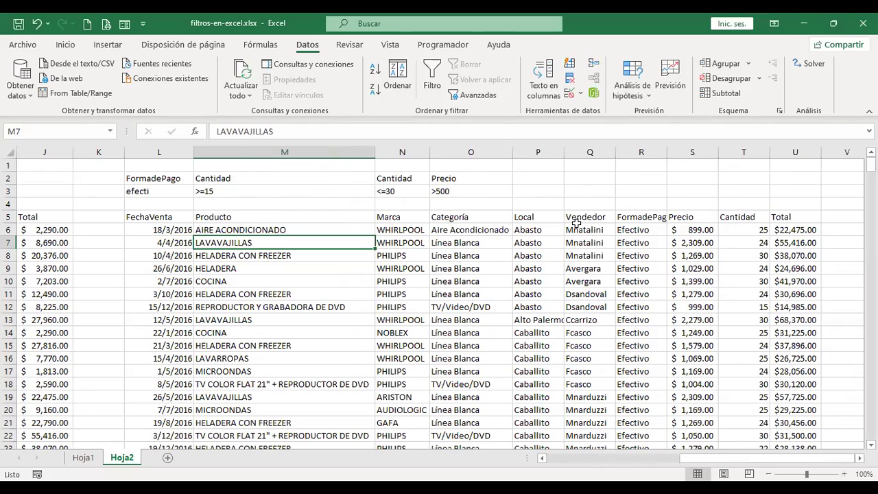
click(651, 230)
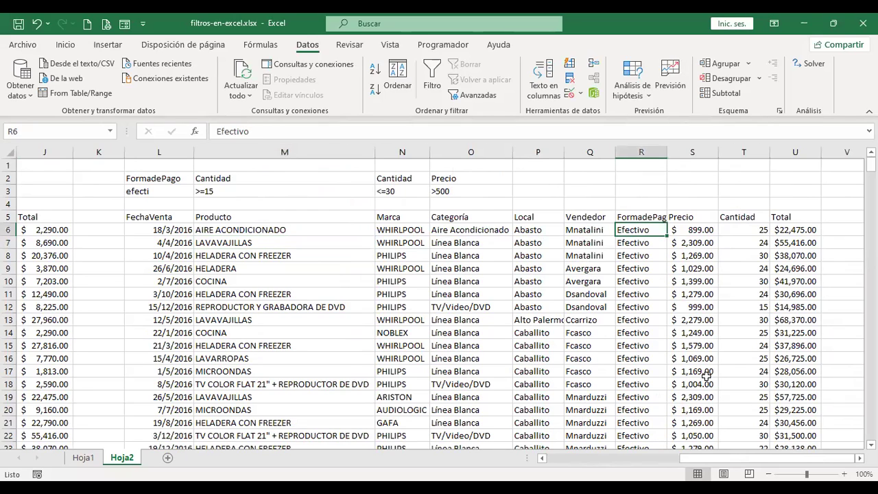
double_click(665, 152)
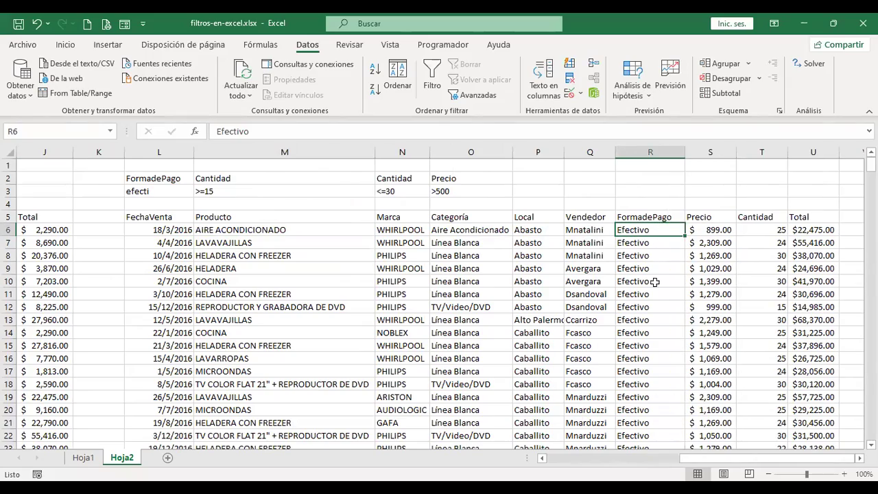
- Examine the extracted records' payment method, price and quantity against the criteria, and compare their extent with the original table
scroll(671, 317, down, 4)
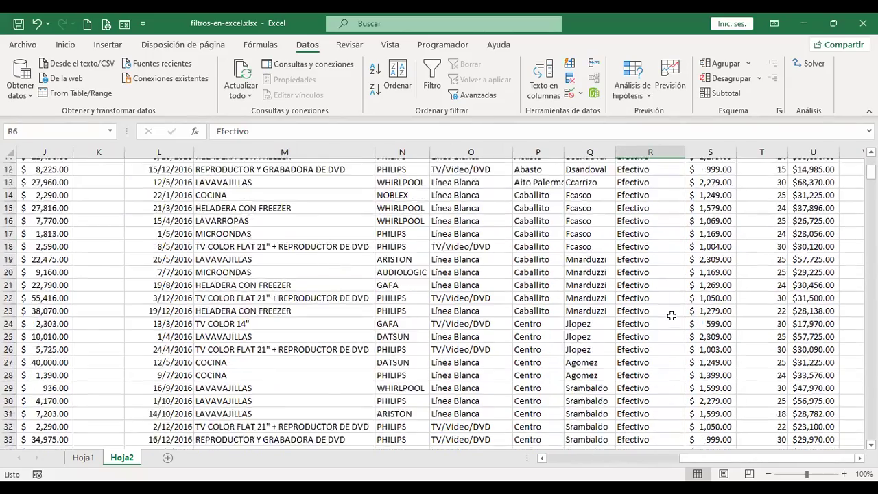
scroll(672, 315, down, 3)
scroll(671, 316, up, 7)
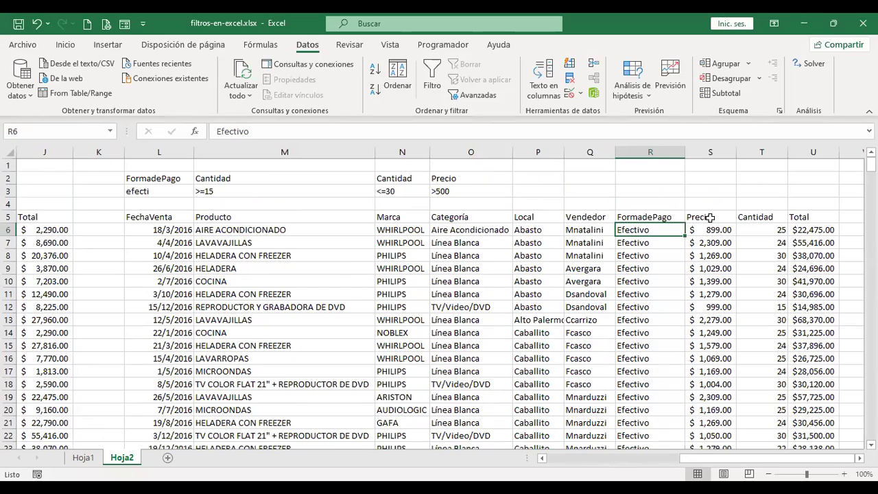
click(711, 218)
click(464, 187)
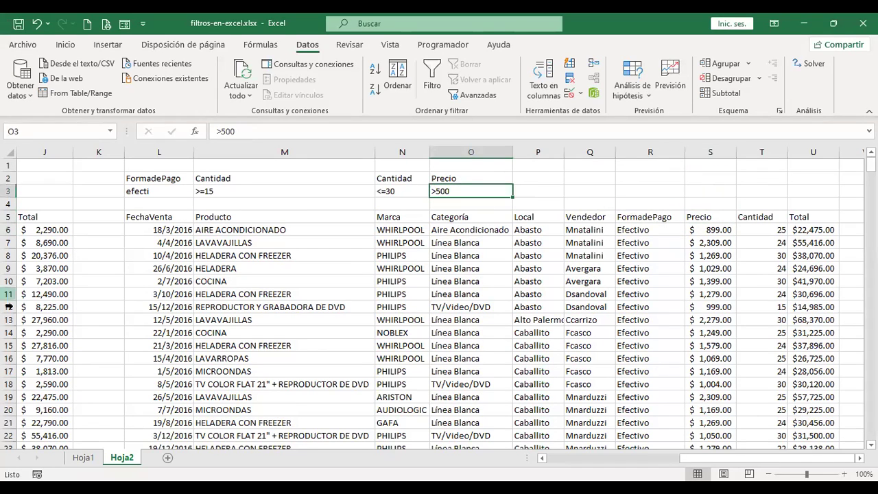
scroll(88, 346, down, 9)
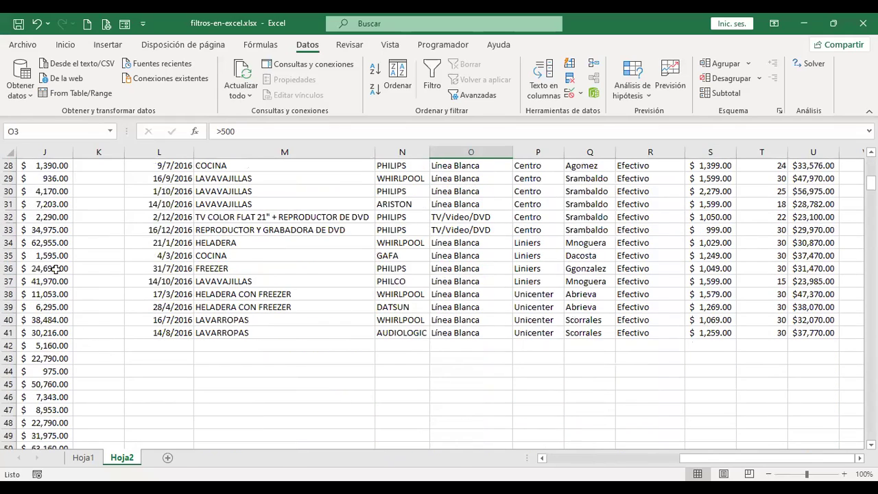
scroll(80, 297, down, 3)
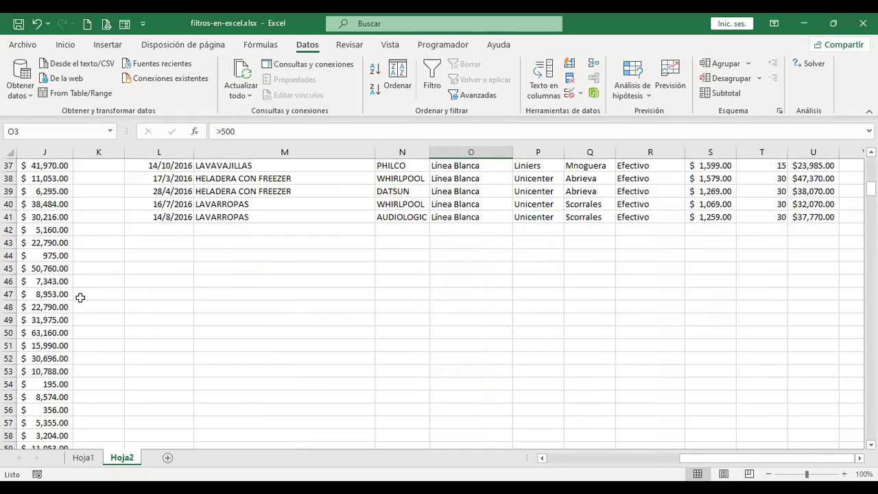
scroll(80, 297, down, 2)
click(45, 305)
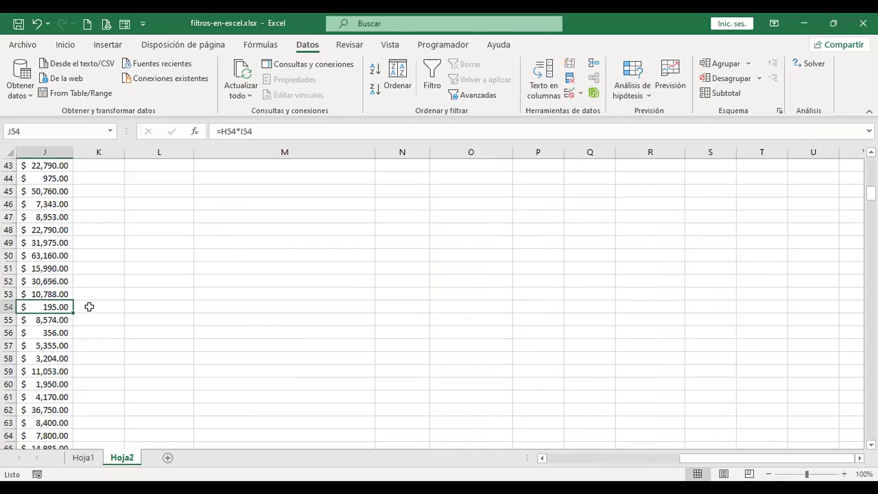
scroll(629, 343, up, 9)
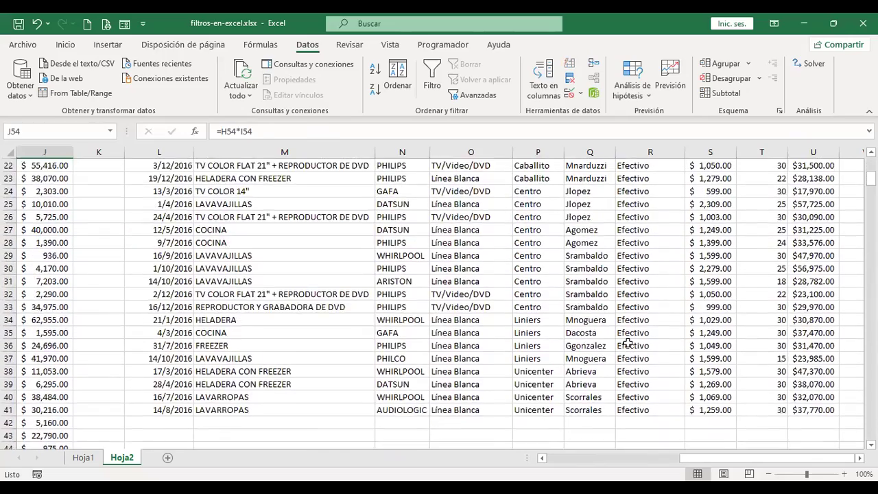
scroll(629, 343, up, 5)
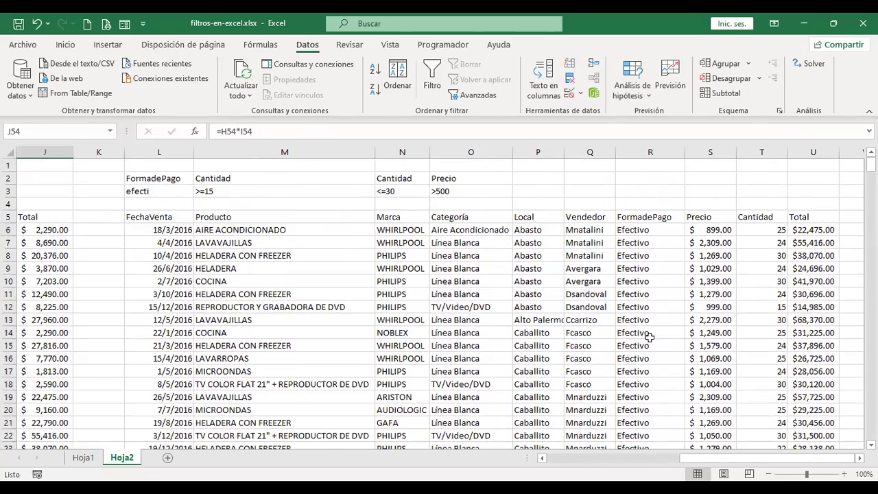
scroll(723, 248, down, 7)
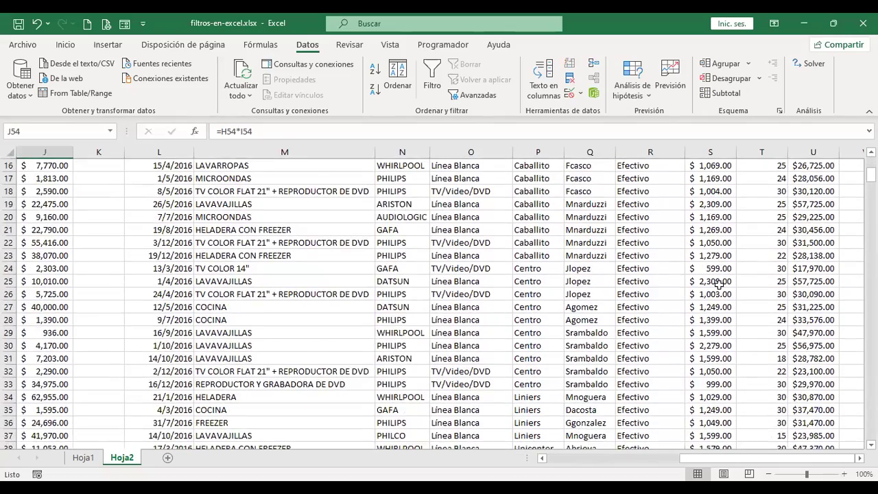
- Examine the Cantidad and Total values of the extracted records on Hoja2 and compare the extract with the original table
scroll(721, 295, down, 2)
scroll(770, 349, up, 9)
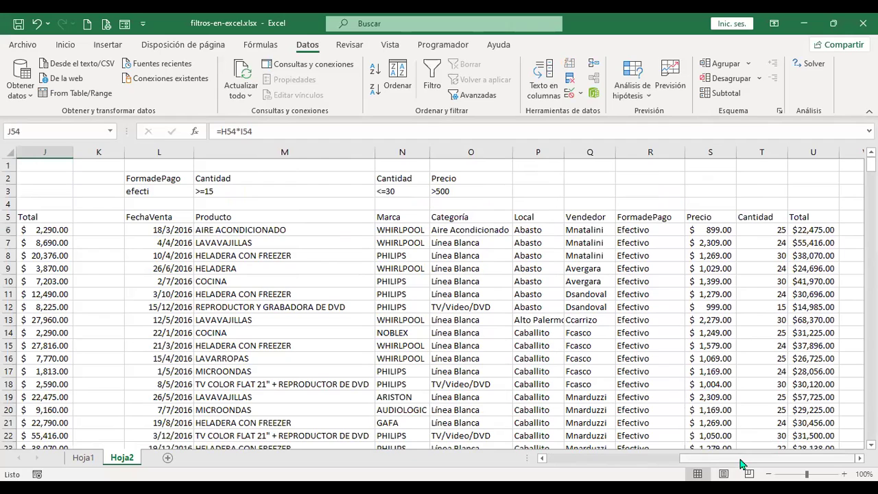
scroll(439, 305, right, 3)
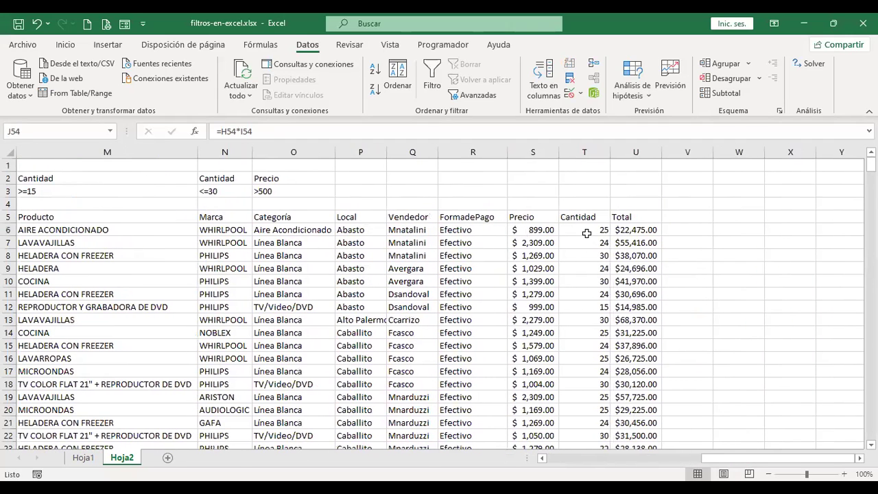
click(584, 231)
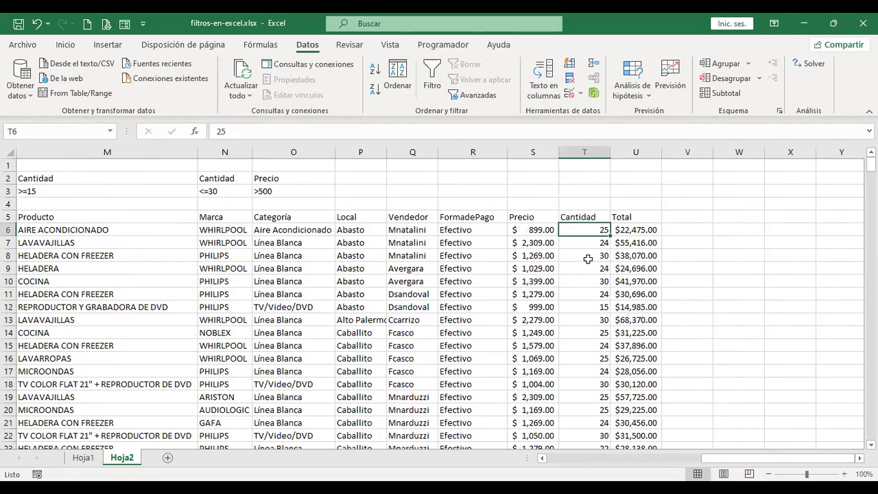
scroll(594, 230, down, 10)
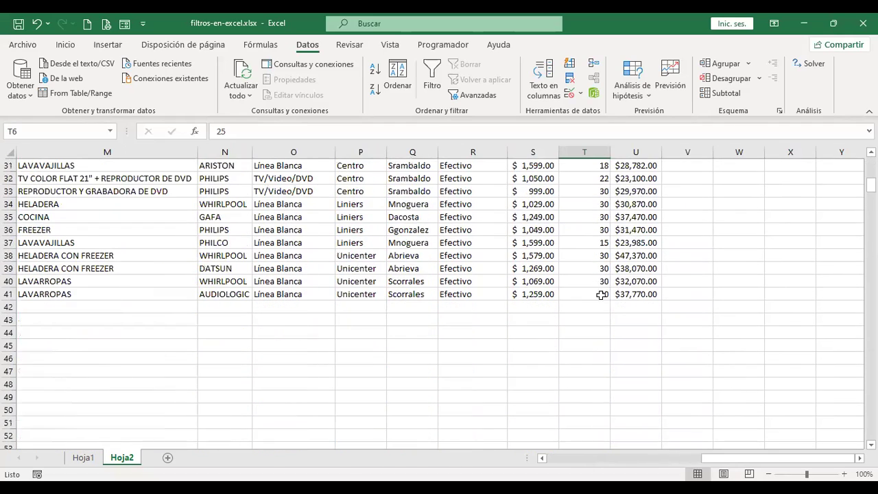
scroll(254, 300, up, 7)
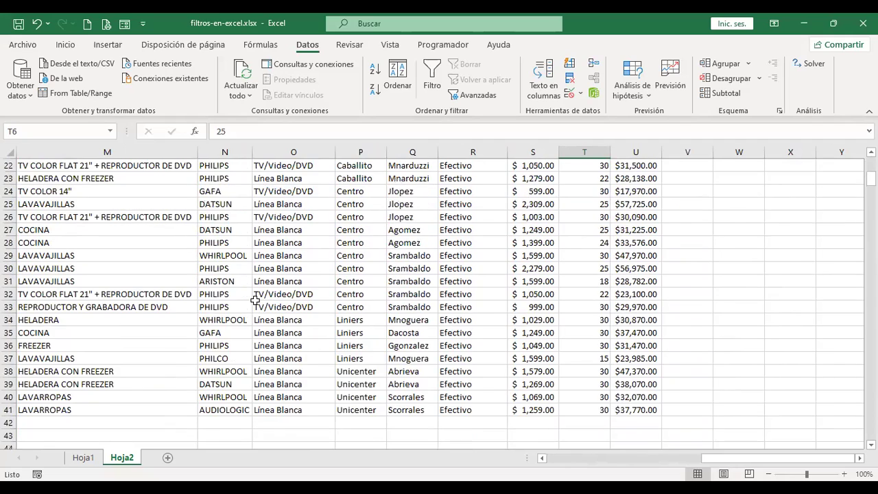
scroll(255, 299, up, 3)
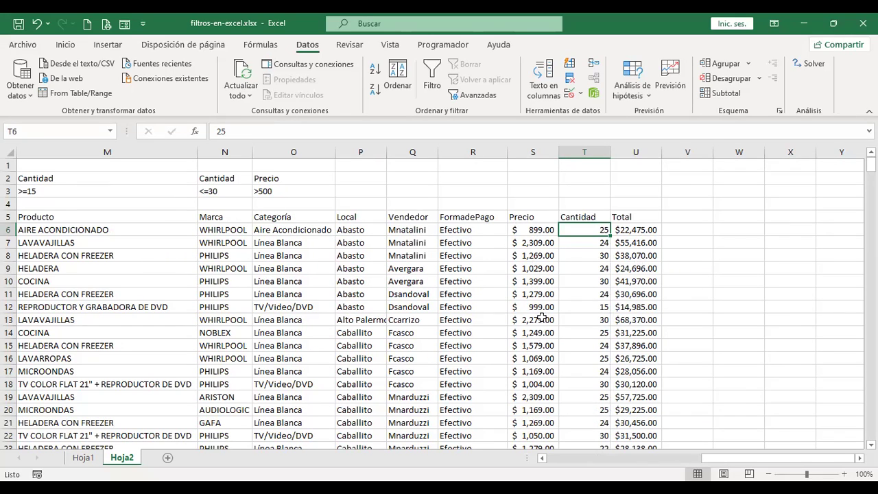
scroll(549, 308, down, 1)
scroll(548, 308, up, 1)
click(628, 230)
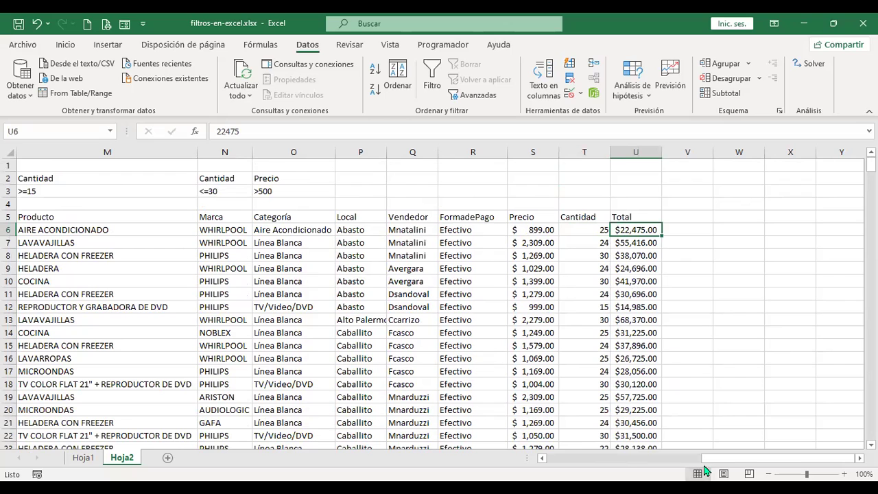
drag(727, 463, 553, 470)
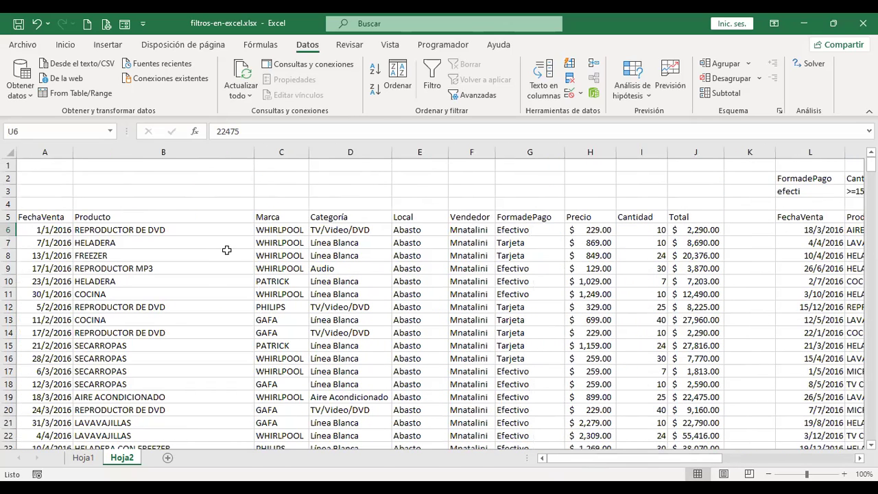
drag(693, 467, 799, 472)
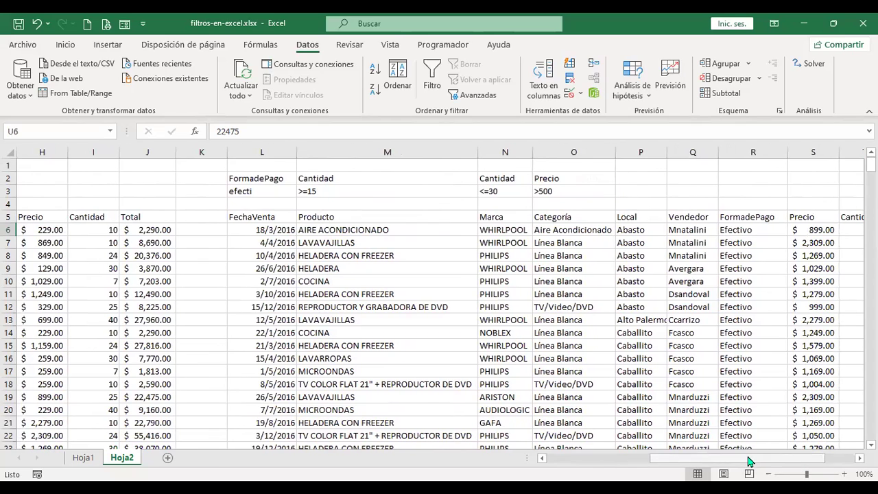
drag(749, 461, 647, 465)
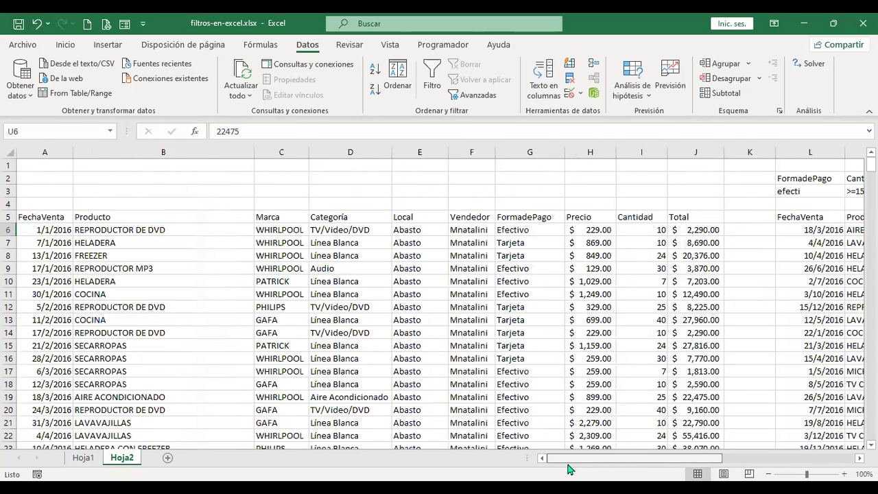
- Review the brands in the Marca column's autofilter list on the original table and turn the autofilter off again
click(280, 192)
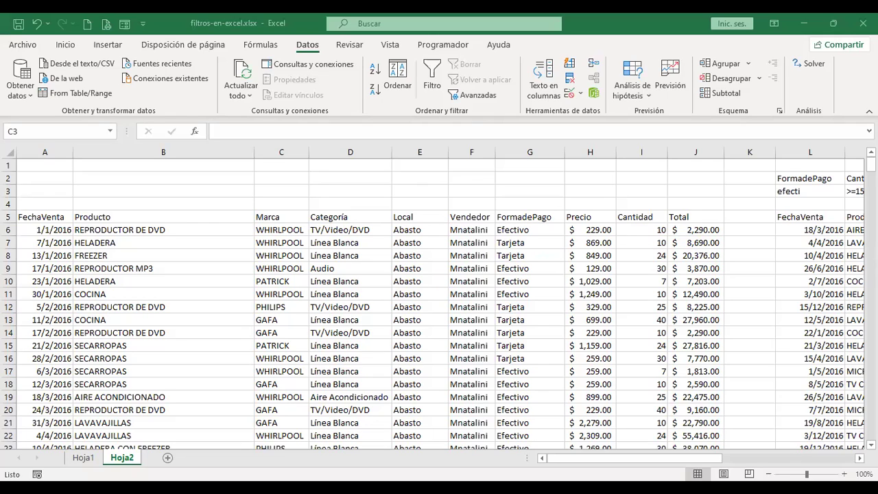
click(282, 228)
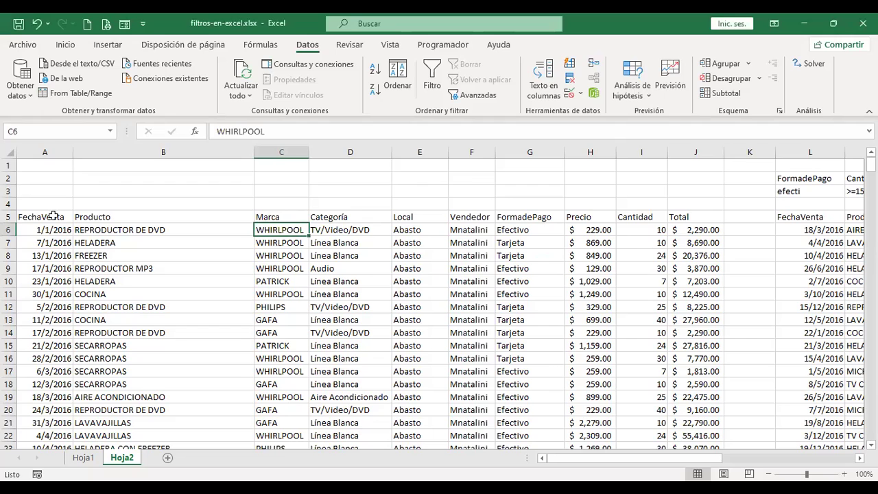
click(279, 214)
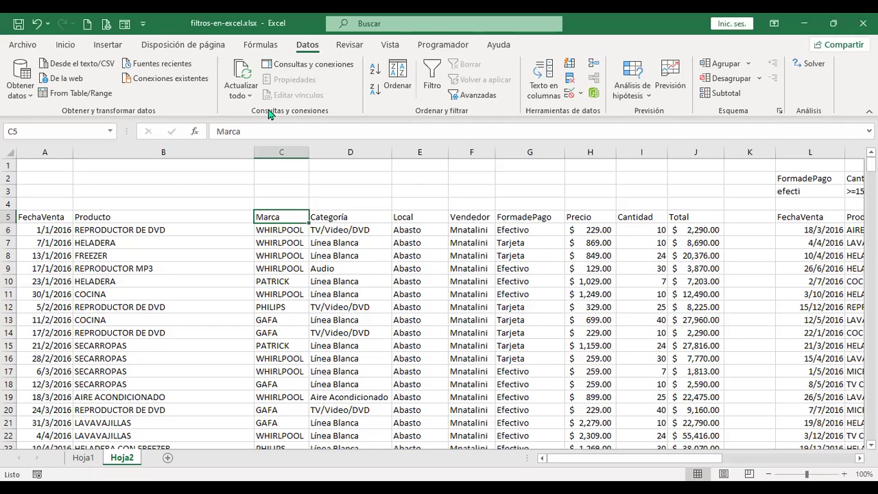
click(432, 72)
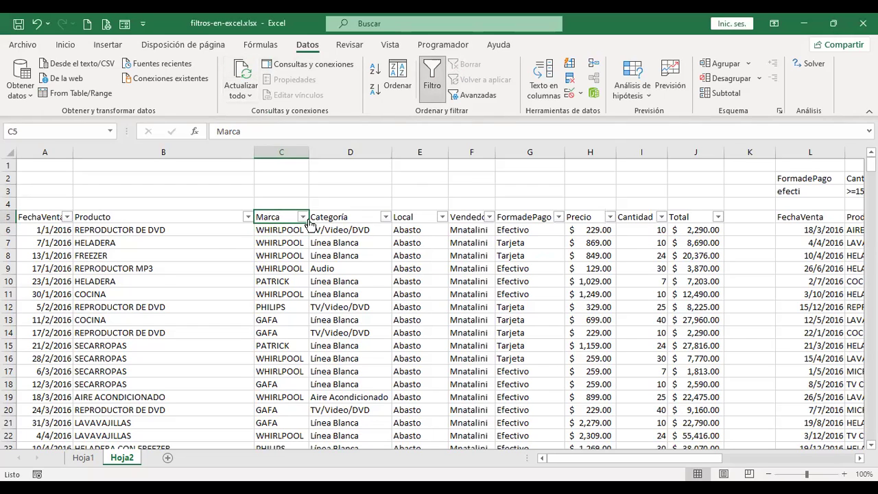
click(303, 217)
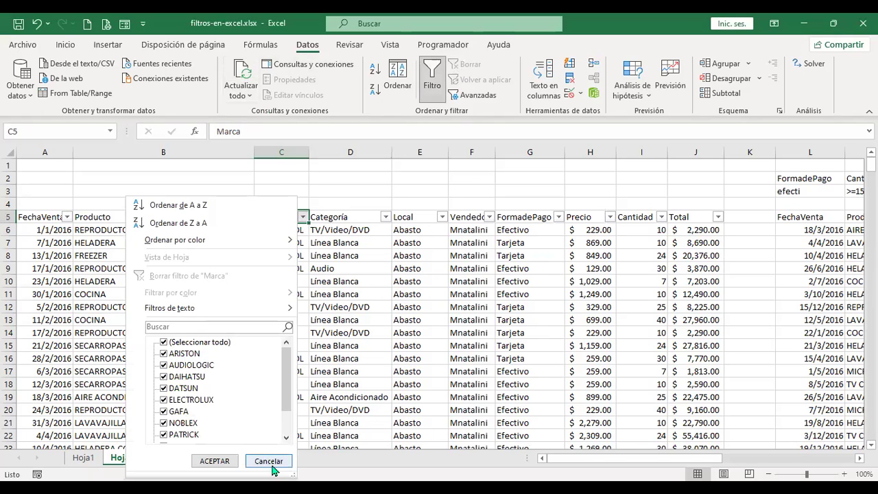
click(432, 72)
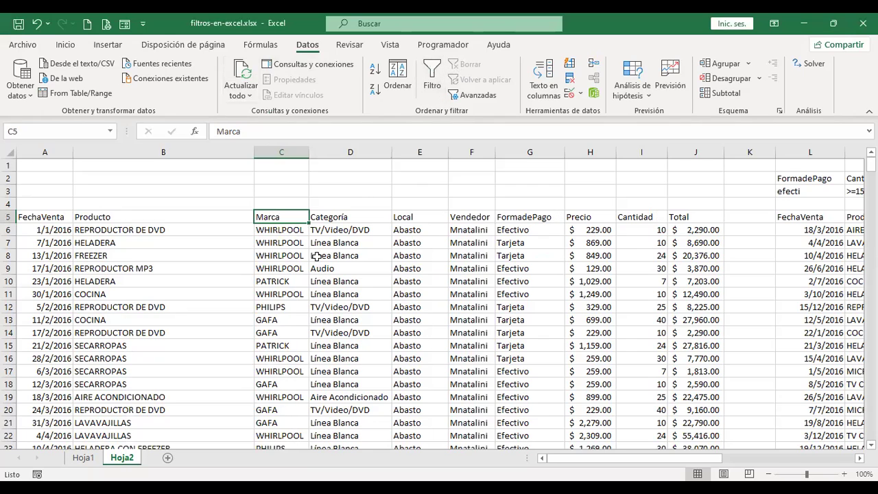
- Create a copy of the Hoja2 sheet at the end of the same workbook
right_click(127, 464)
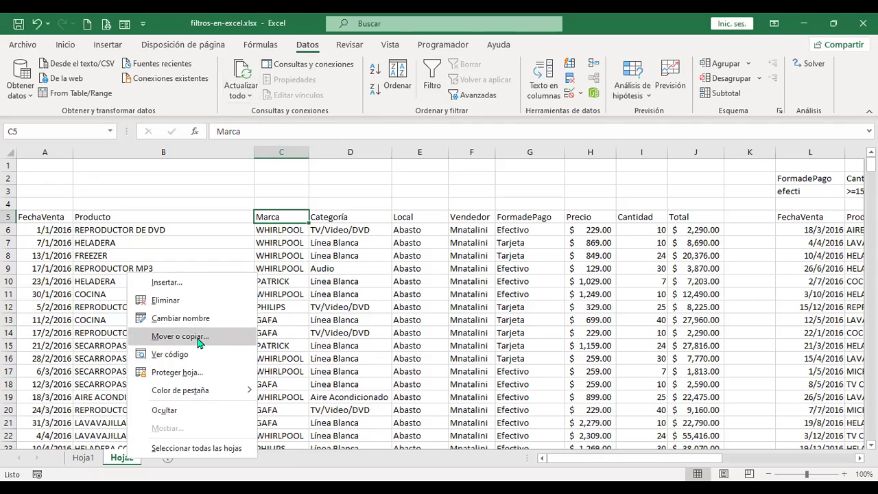
click(180, 336)
click(142, 333)
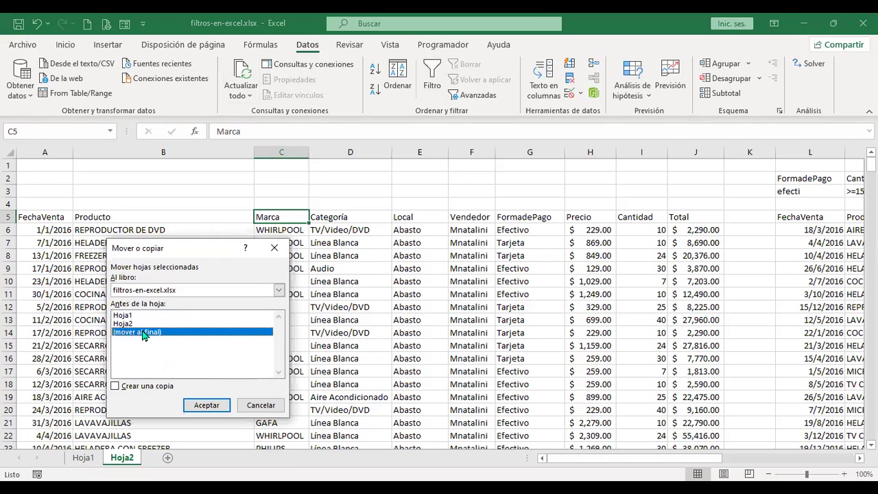
click(115, 386)
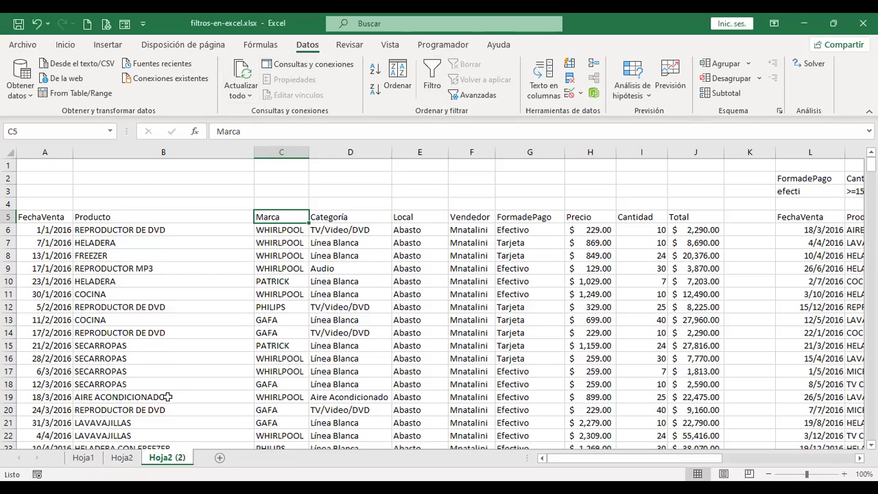
- Delete columns L to V, containing the criteria and extracted records, from Hoja2 (2) and return to cell A1
click(702, 284)
drag(615, 462, 700, 464)
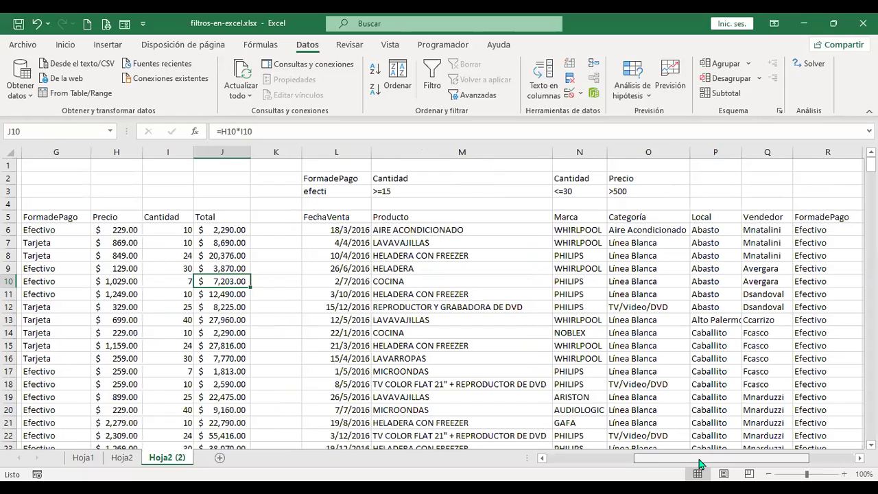
click(333, 152)
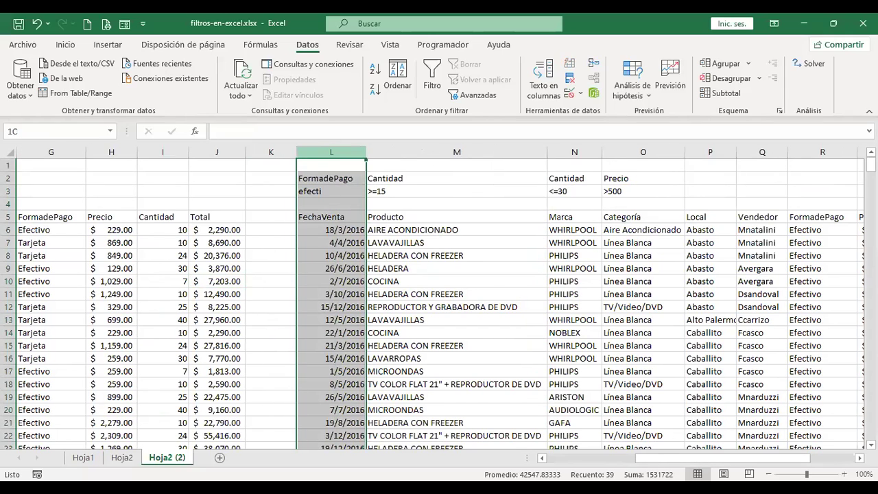
key(ctrl+shift+Right)
right_click(665, 163)
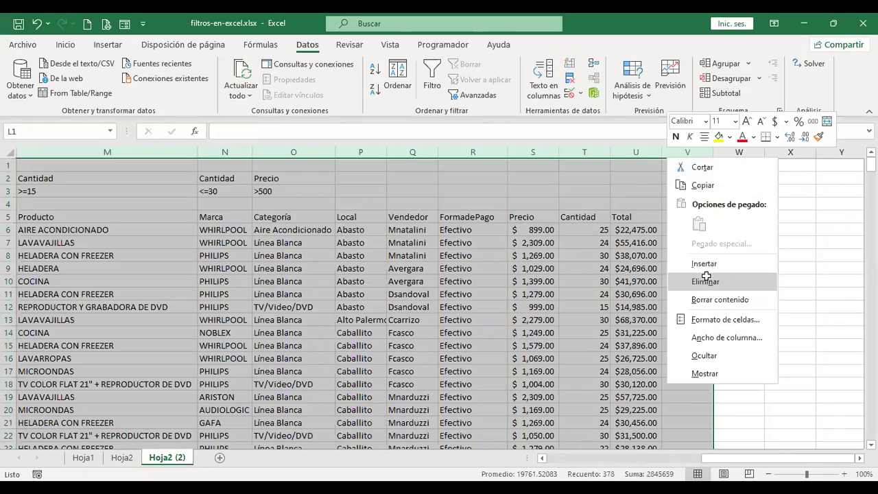
click(693, 336)
key(ctrl+Home)
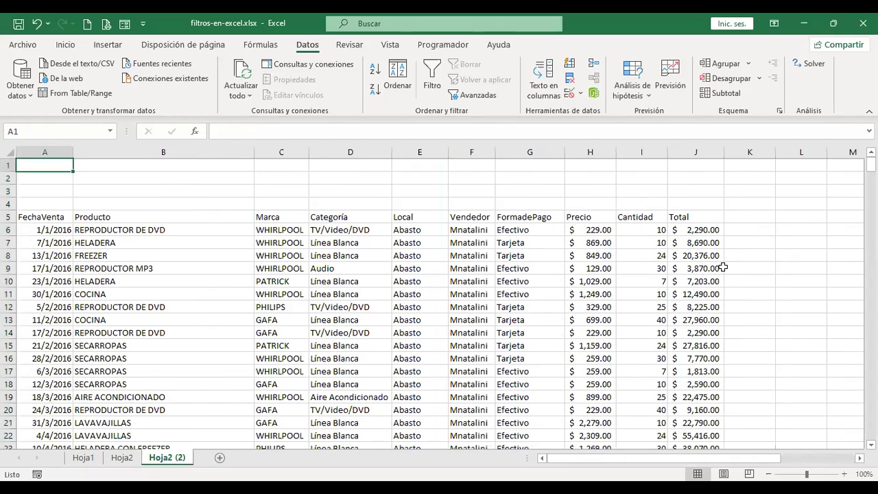
- Copy the Marca heading in C5 of Hoja2 (2) for use in the empty area beside the table
click(753, 216)
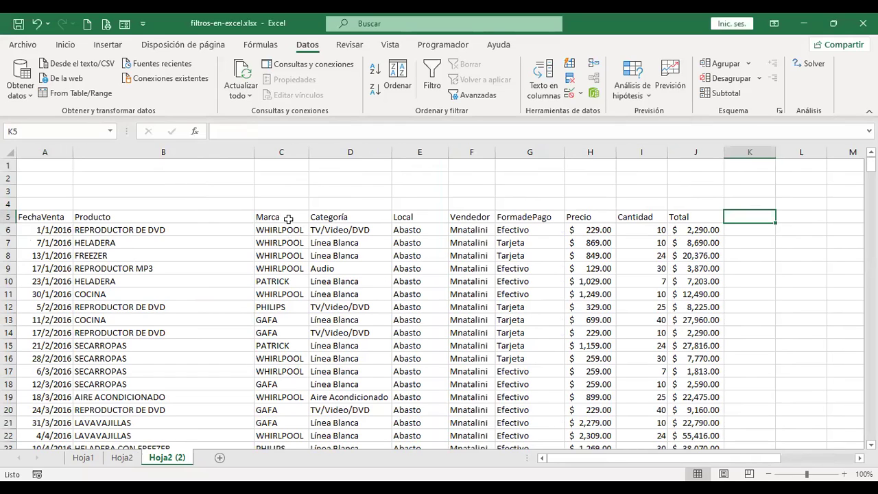
click(285, 218)
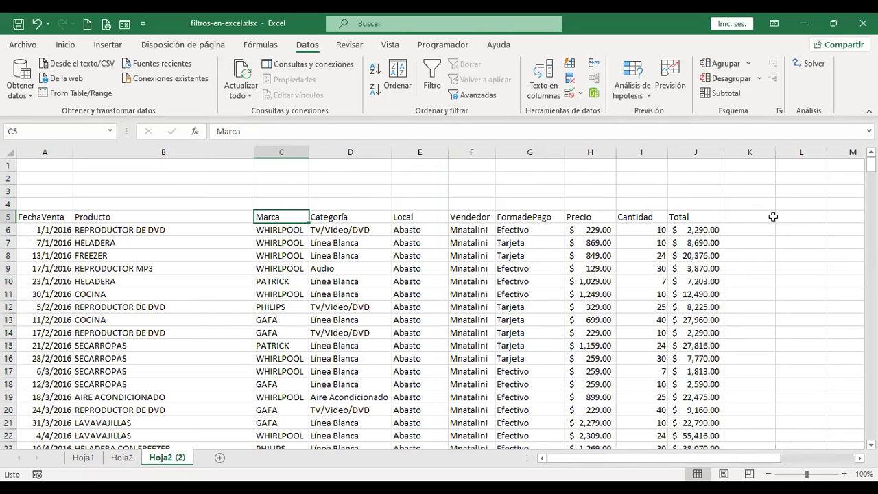
key(ctrl+c)
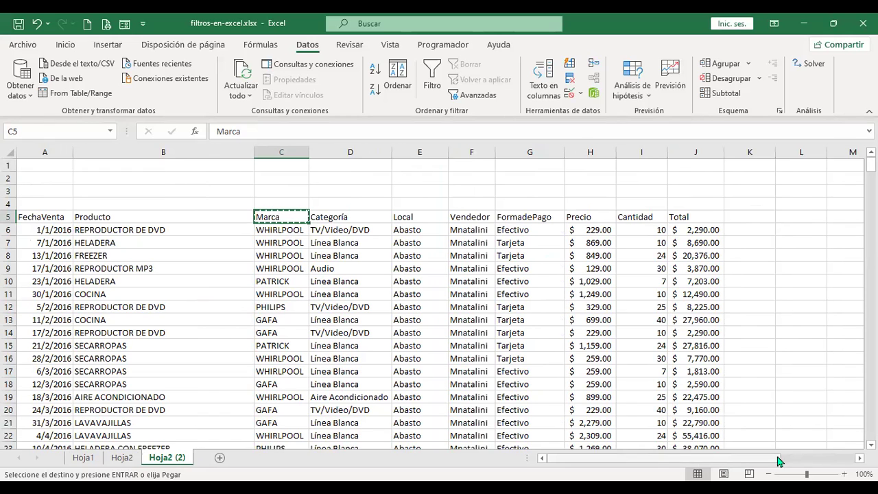
scroll(441, 304, right, 1)
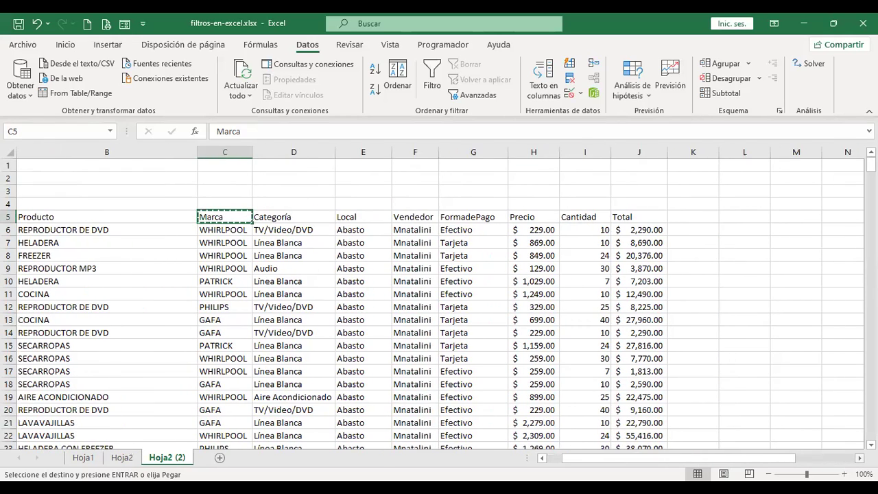
- Paste the copied Marca header into L1 and enter the criterion "whirl" beneath it in L2
scroll(303, 352, right, 1)
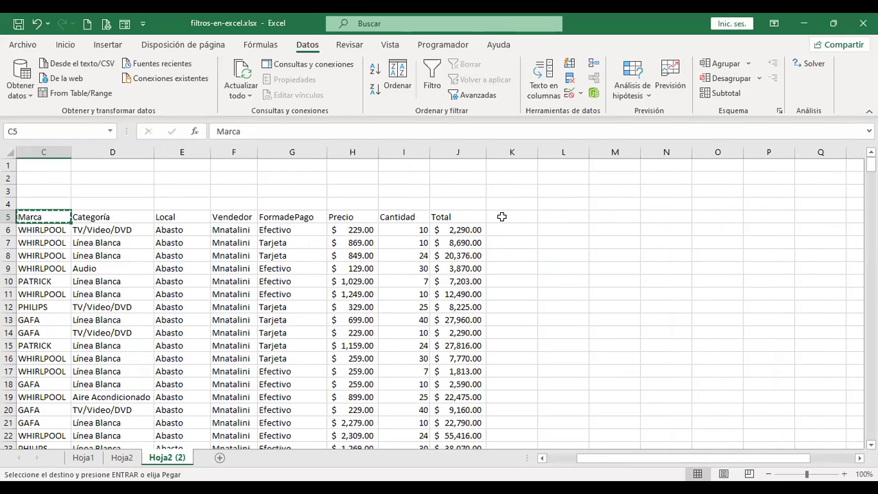
click(572, 166)
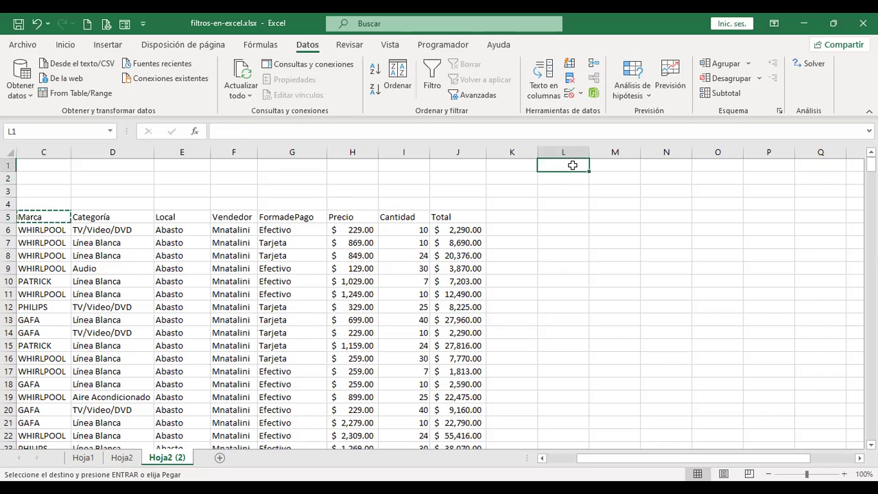
key(ctrl+v)
key(Down)
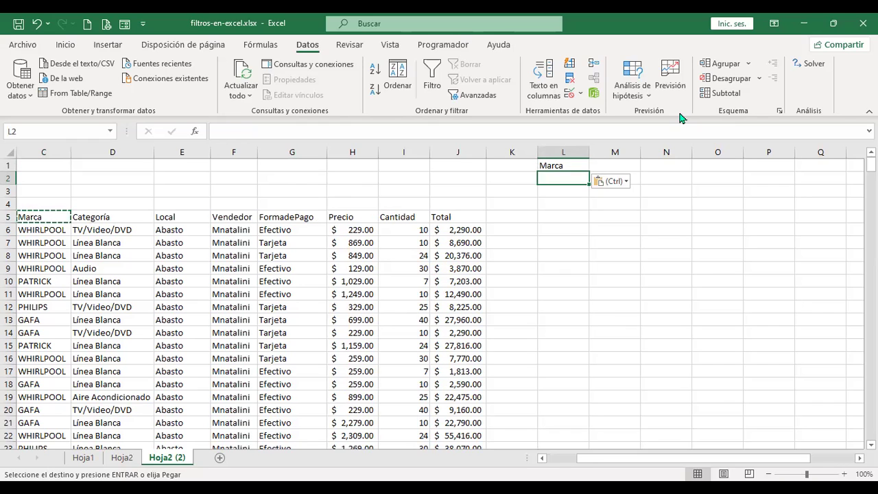
text(whi)
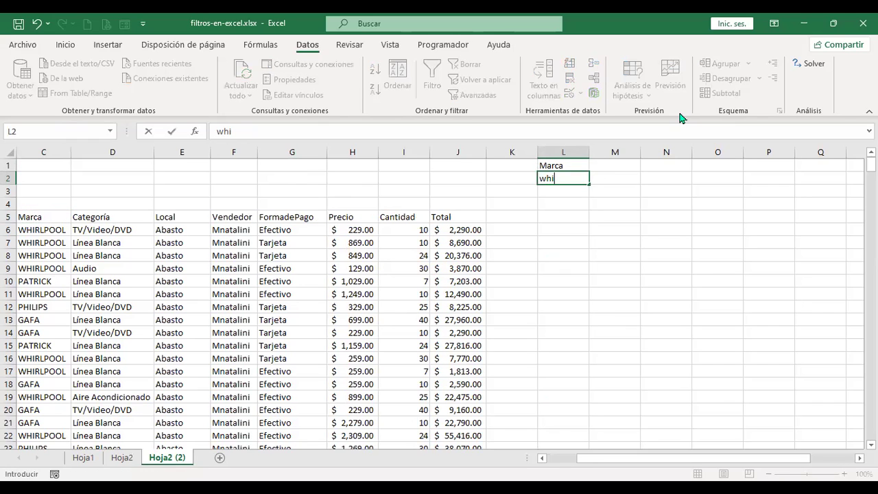
text(rl)
key(Return)
- Fill the Marca header from L1 across to M1 and enter the criterion "phil" in M2
key(Up)
key(Up)
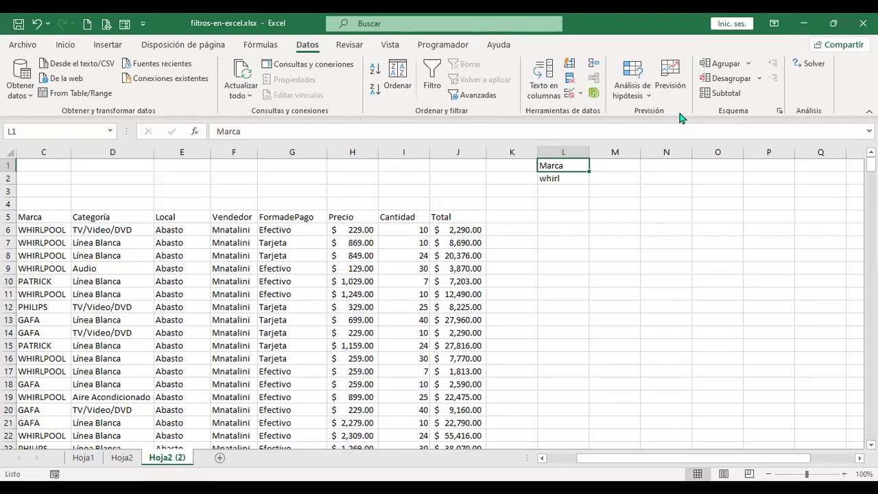
drag(590, 171, 619, 172)
click(614, 178)
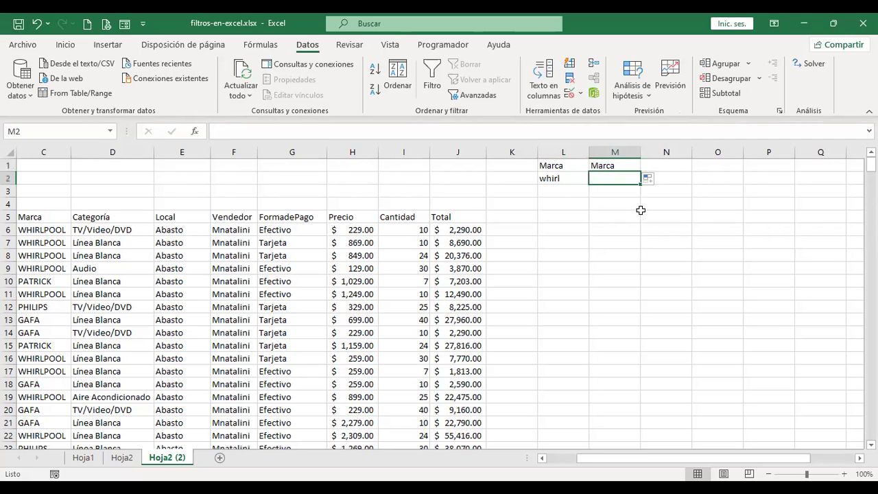
text(ph)
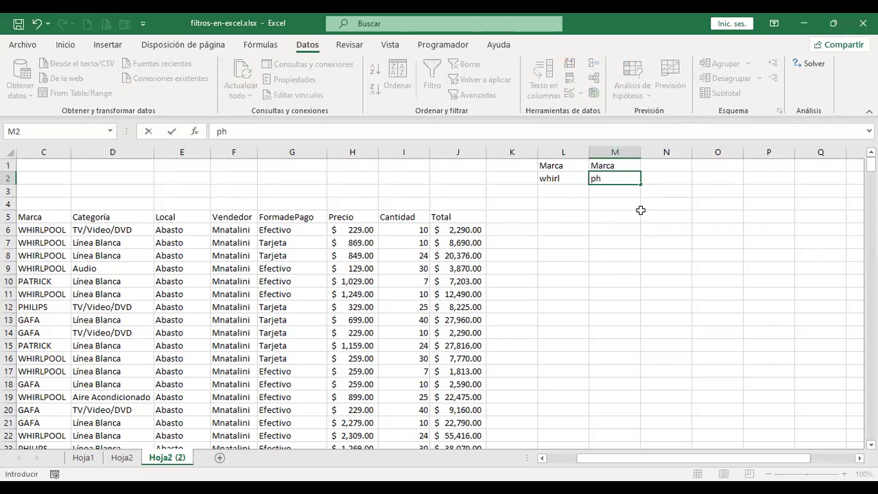
text(il)
key(Return)
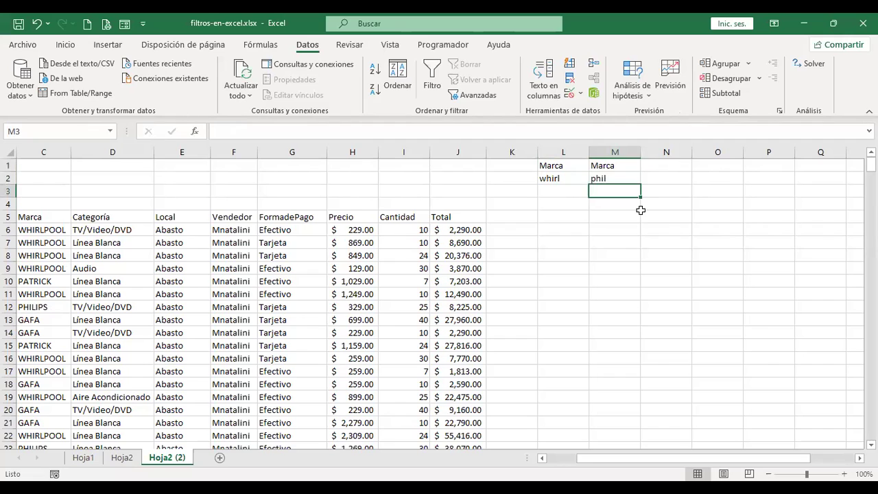
key(Up)
key(Up)
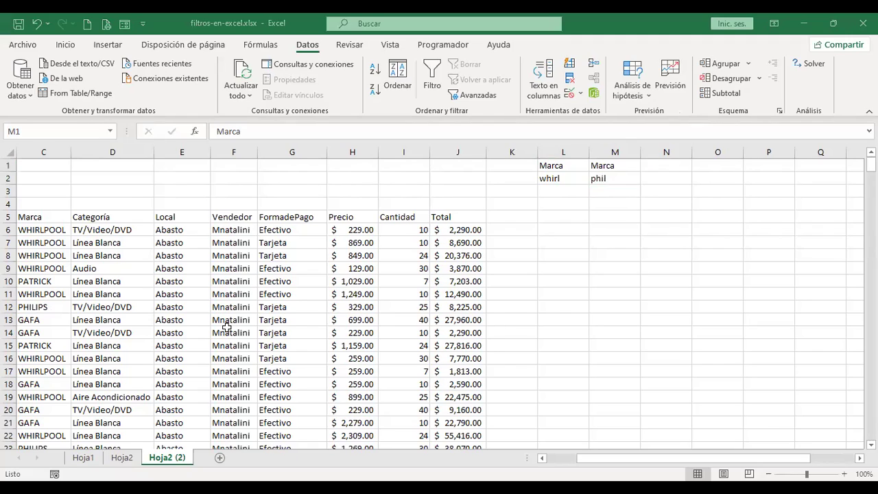
- Look through the Local column down to the end of the sales table to review the store names
scroll(205, 302, down, 14)
scroll(206, 302, down, 20)
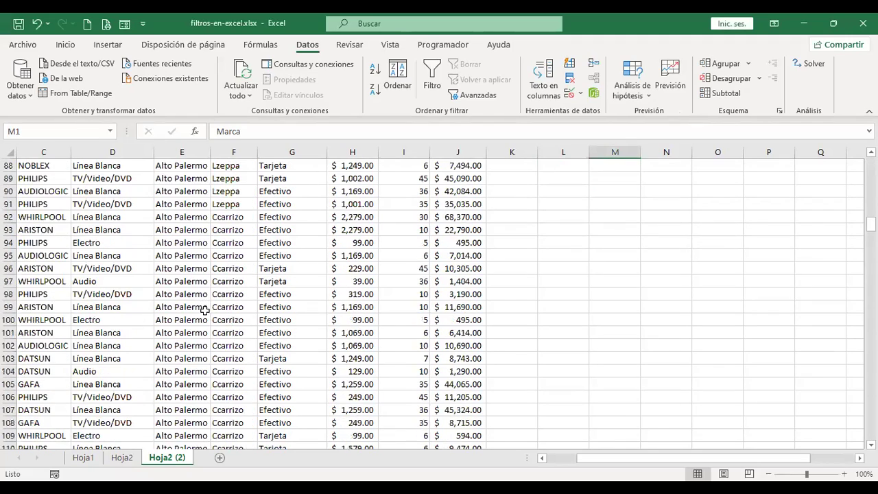
scroll(204, 317, down, 20)
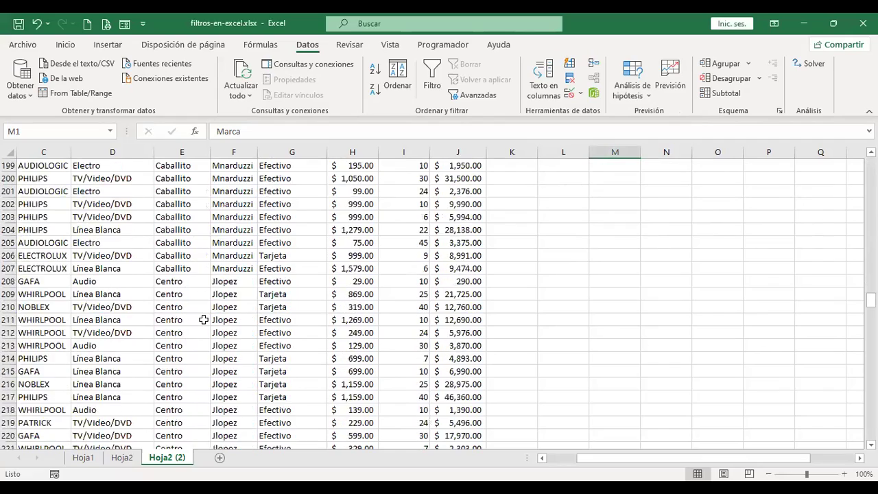
scroll(204, 320, down, 13)
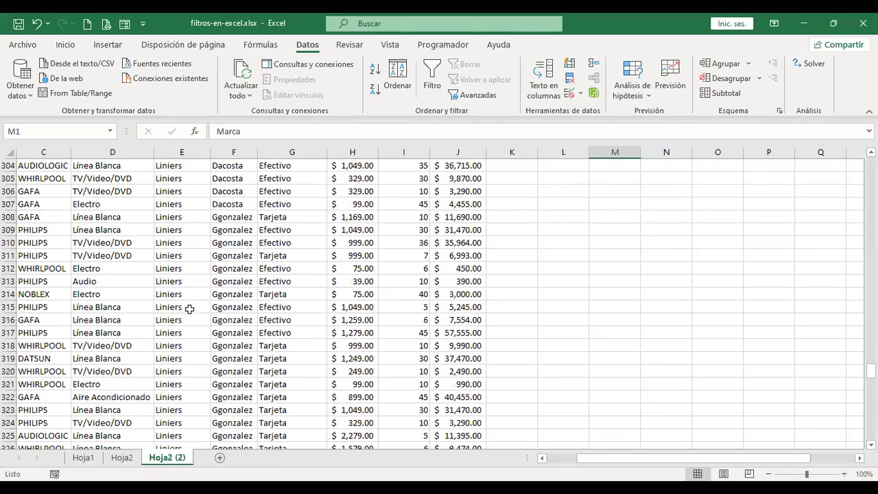
click(177, 151)
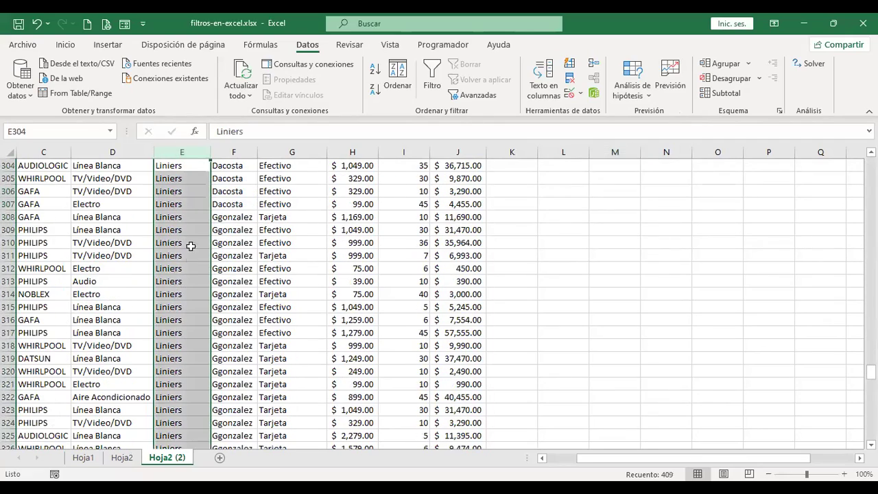
scroll(188, 281, down, 20)
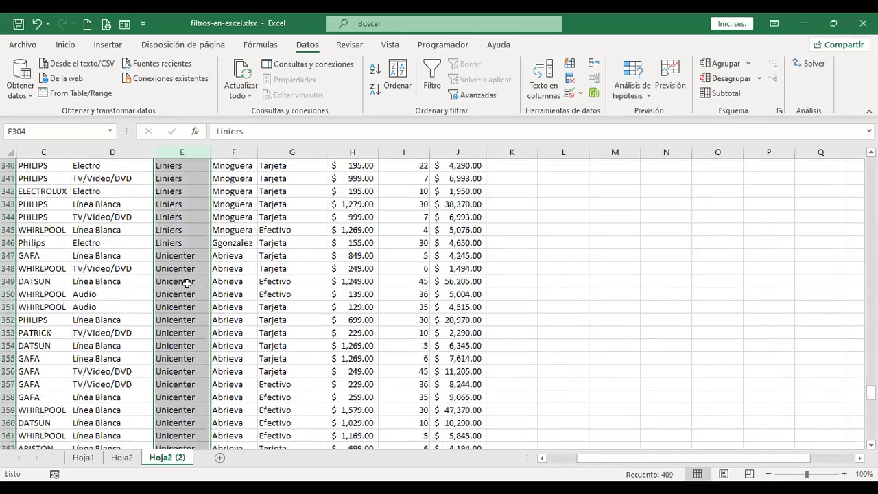
scroll(186, 283, down, 7)
scroll(186, 283, up, 20)
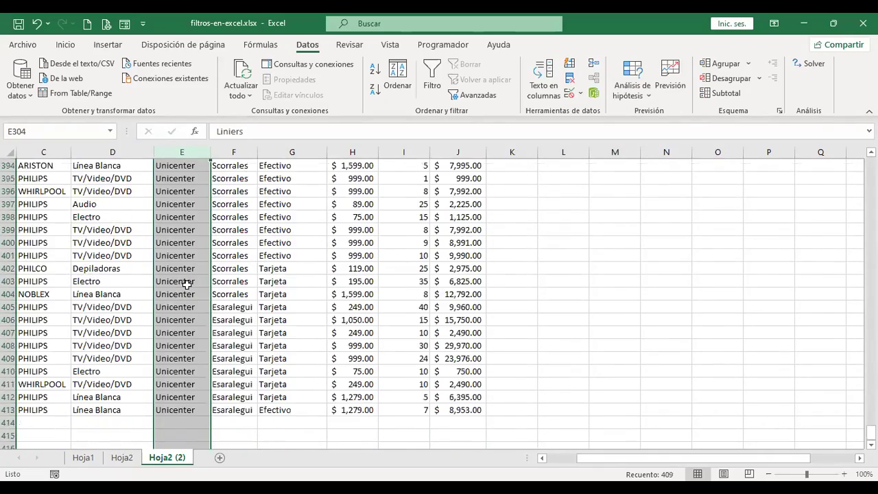
scroll(187, 283, up, 20)
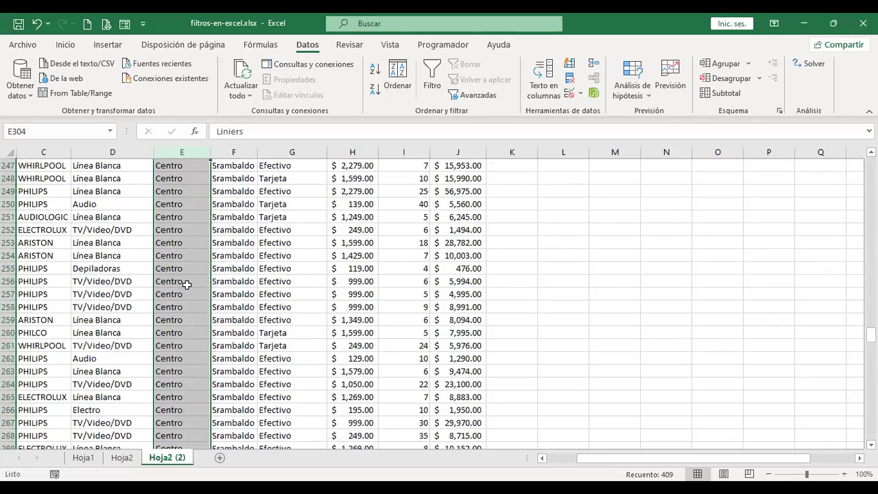
scroll(185, 284, up, 20)
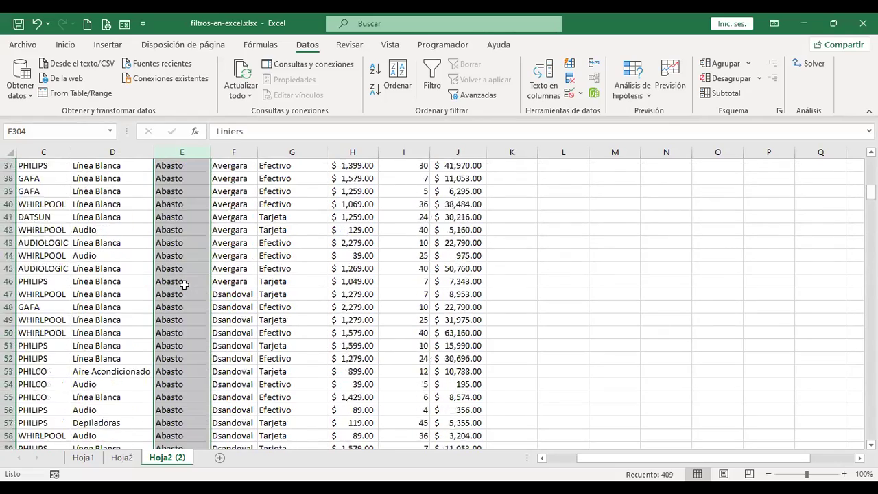
- Copy the Local header from E5 into N1 and enter the criterion "cent" in N2
click(187, 215)
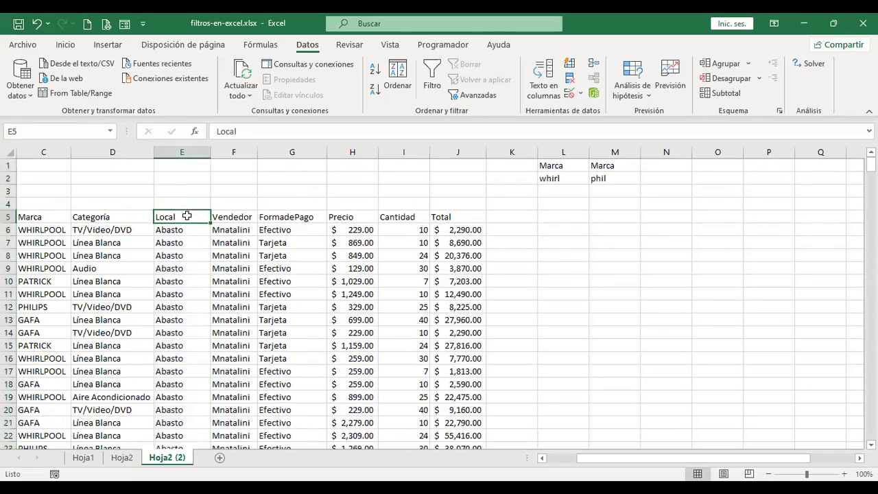
key(ctrl+c)
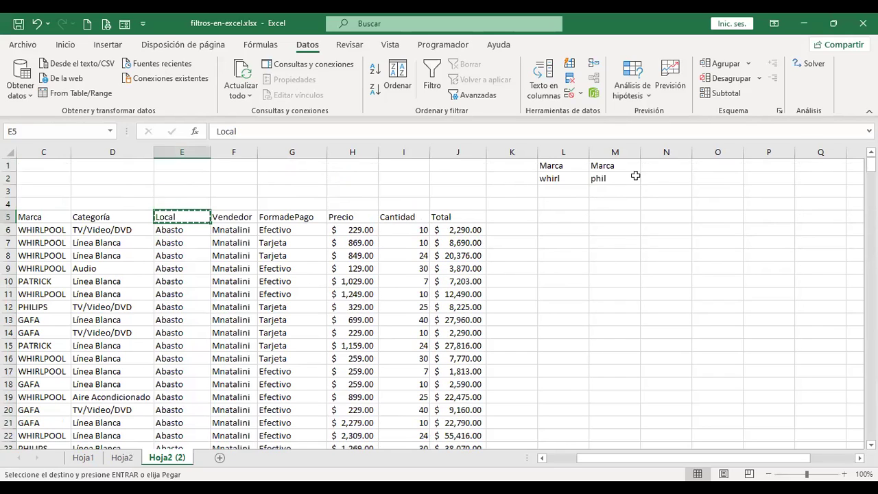
click(652, 167)
key(ctrl+v)
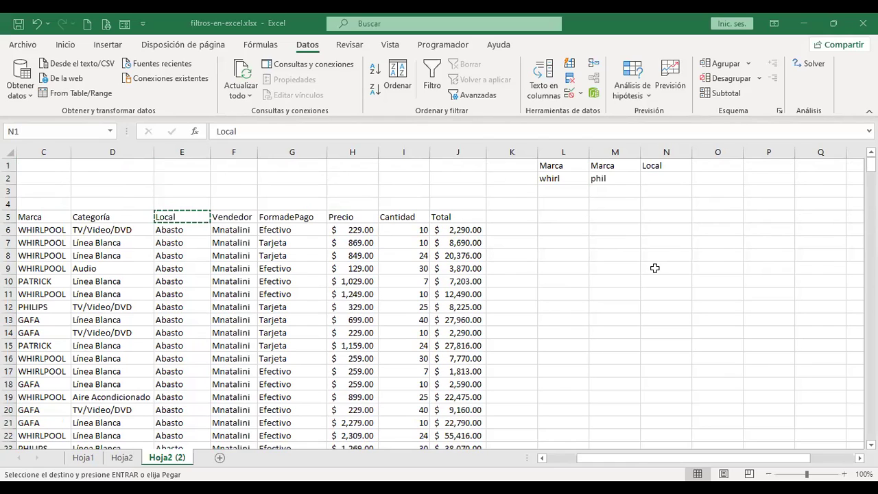
click(655, 178)
text(cen)
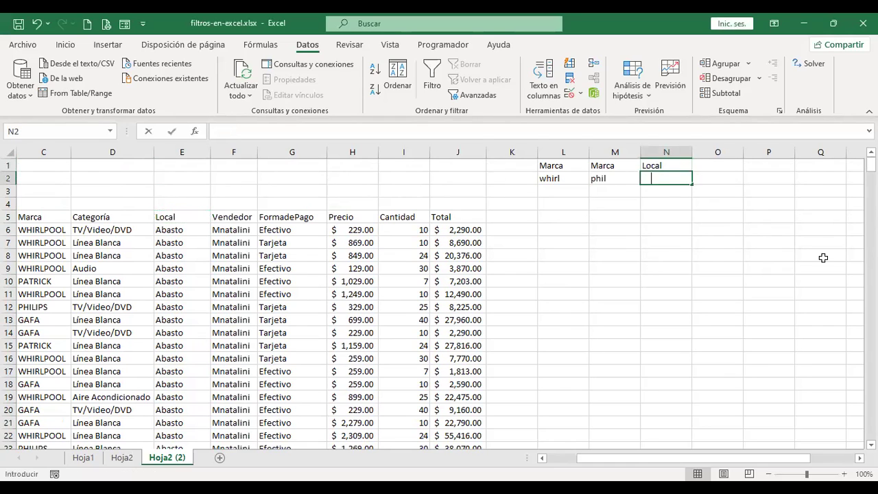
text(t)
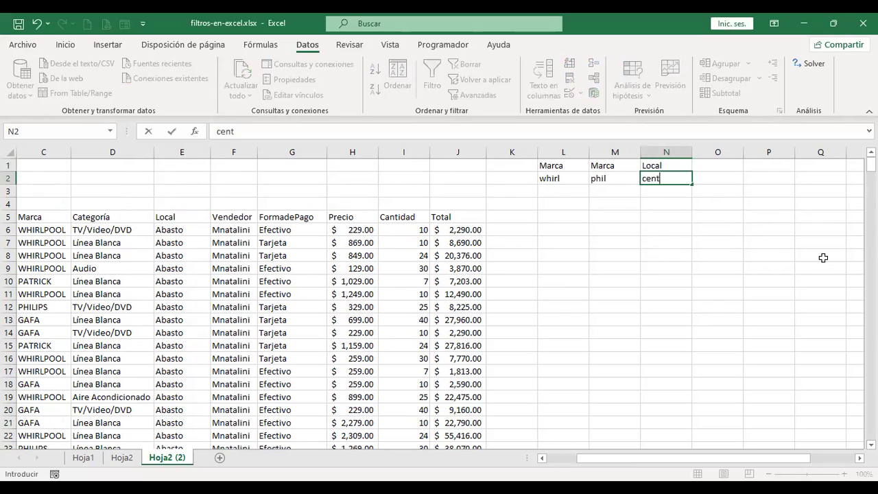
key(Return)
key(Up)
key(Up)
key(Right)
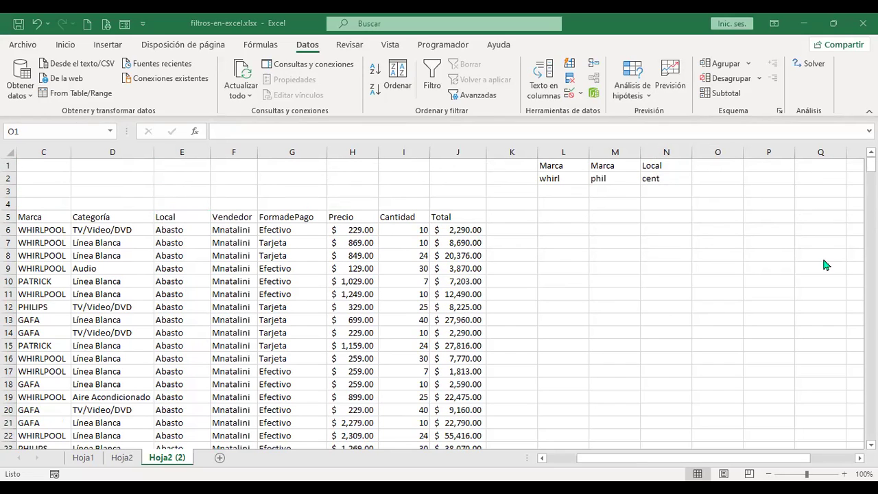
- Examine the sale dates in the FechaVenta column throughout the sales table
key(ctrl+Home)
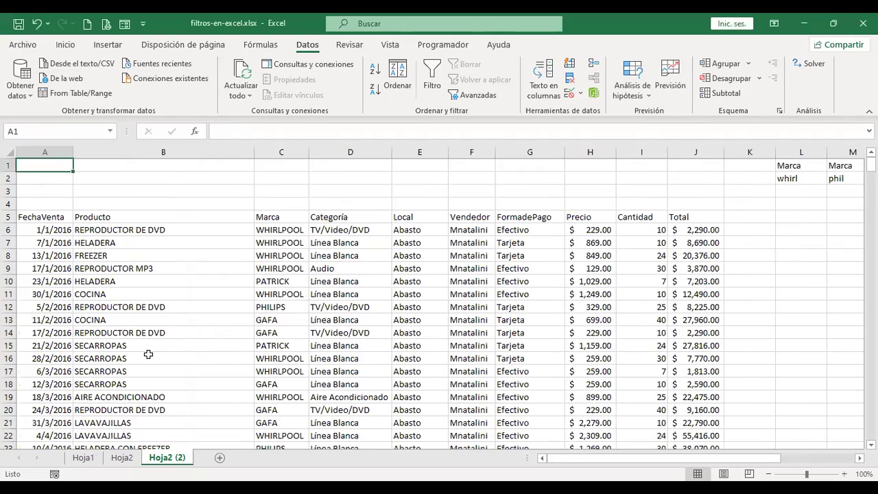
scroll(48, 261, down, 20)
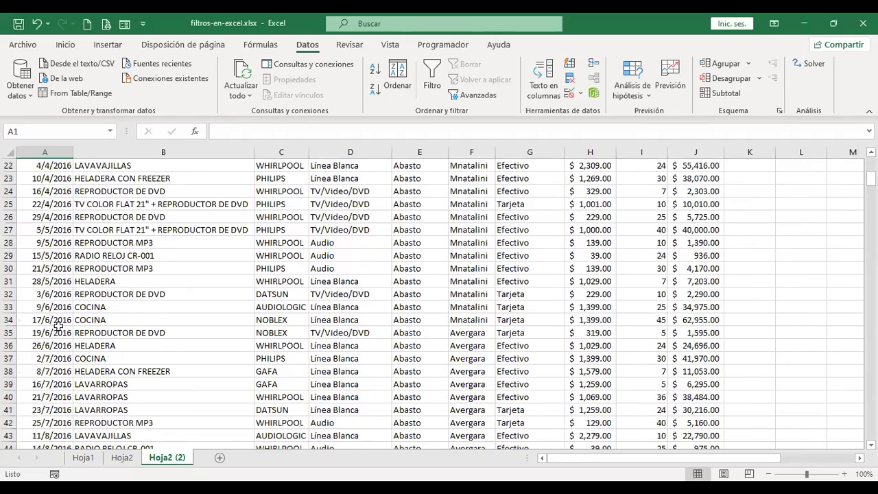
click(59, 334)
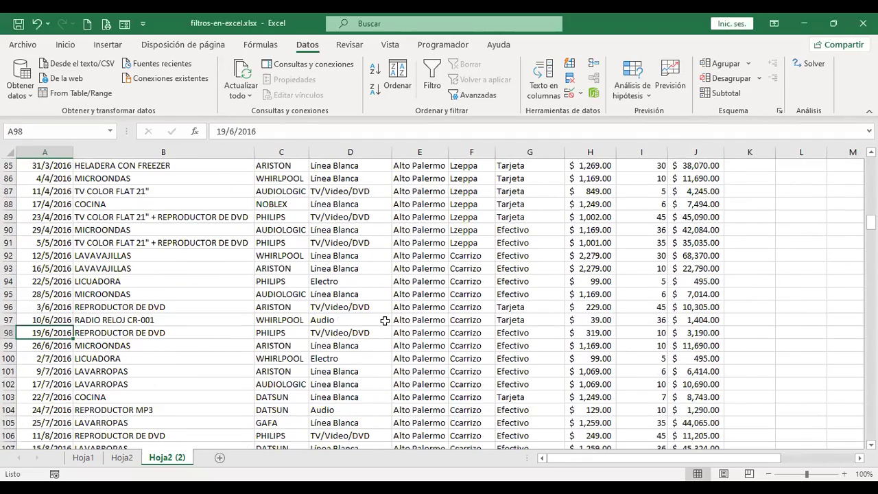
key(Page_Down)
key(Page_Down)
key(Page_Down)
key(Page_Down)
key(Page_Down)
key(Page_Down)
key(Page_Down)
key(Page_Down)
key(Page_Down)
key(Page_Down)
key(Page_Down)
key(Page_Down)
key(Page_Down)
key(Page_Down)
key(Page_Down)
key(Page_Down)
key(Page_Down)
key(Page_Down)
key(Page_Down)
key(Page_Down)
key(Page_Up)
key(Page_Up)
key(Page_Up)
key(Page_Up)
key(Page_Up)
key(Page_Up)
key(Page_Up)
key(Page_Up)
key(Page_Up)
key(Page_Up)
key(Page_Up)
key(Page_Up)
key(Page_Up)
key(Page_Up)
key(Page_Up)
key(Page_Up)
key(Page_Up)
key(Page_Up)
key(Page_Up)
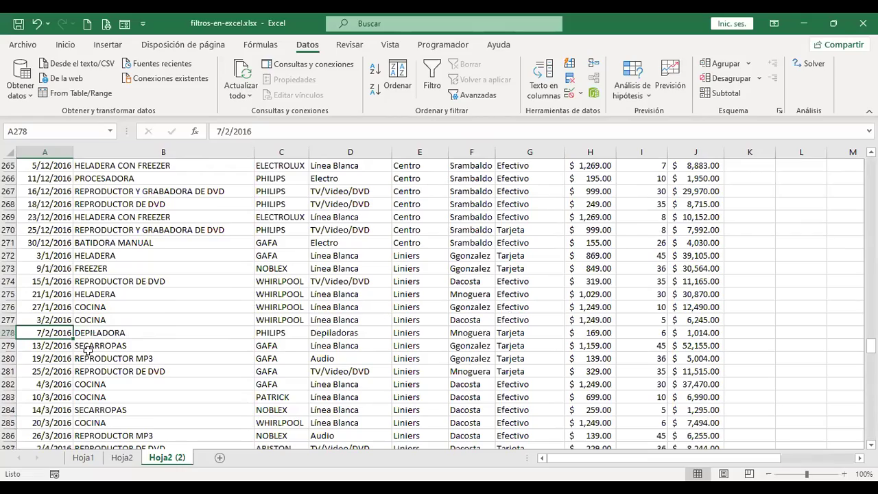
scroll(88, 330, down, 8)
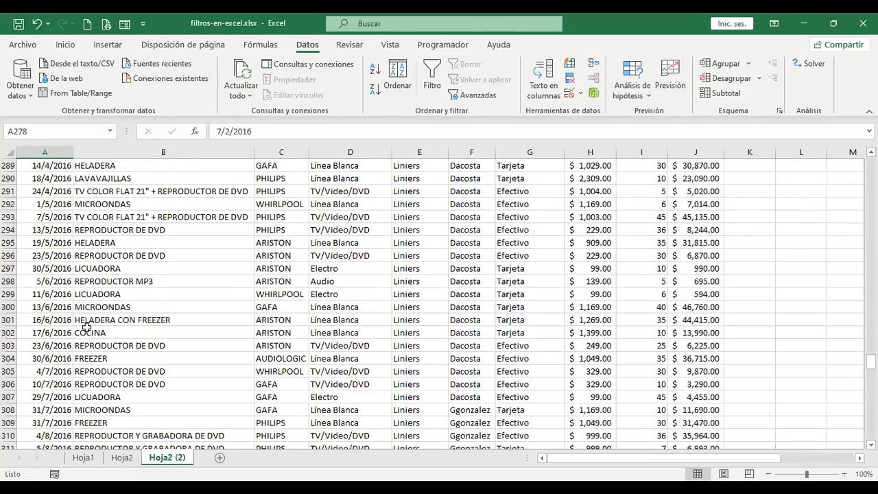
scroll(85, 328, down, 15)
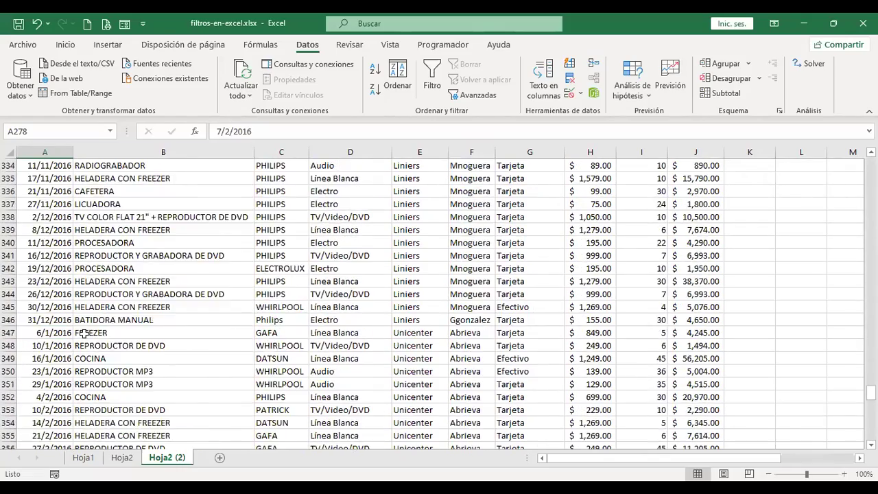
scroll(83, 332, down, 11)
scroll(81, 334, up, 5)
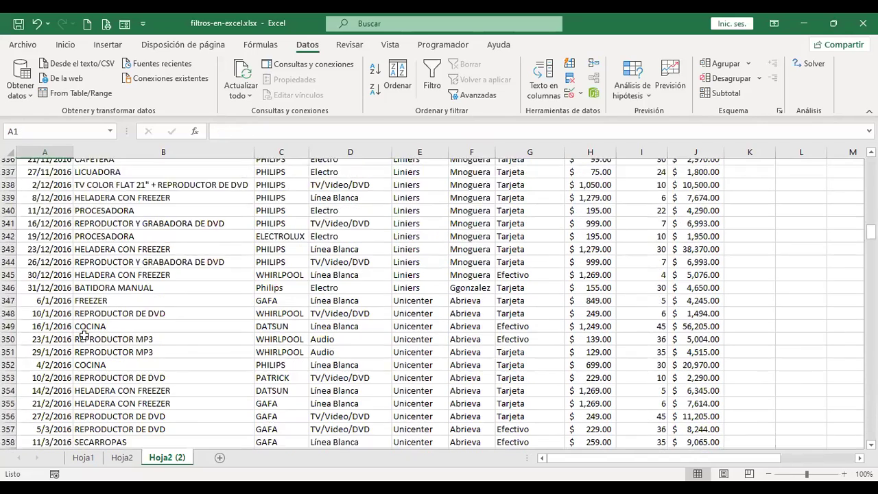
- Copy the FechaVenta header from A5 into O1, next to the Local criterion header
key(ctrl+Home)
click(46, 214)
key(ctrl+c)
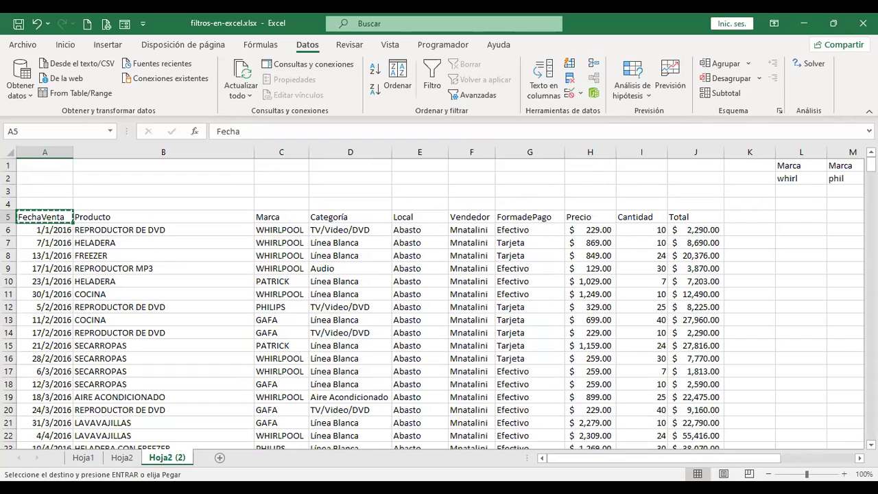
drag(701, 463, 808, 463)
click(529, 163)
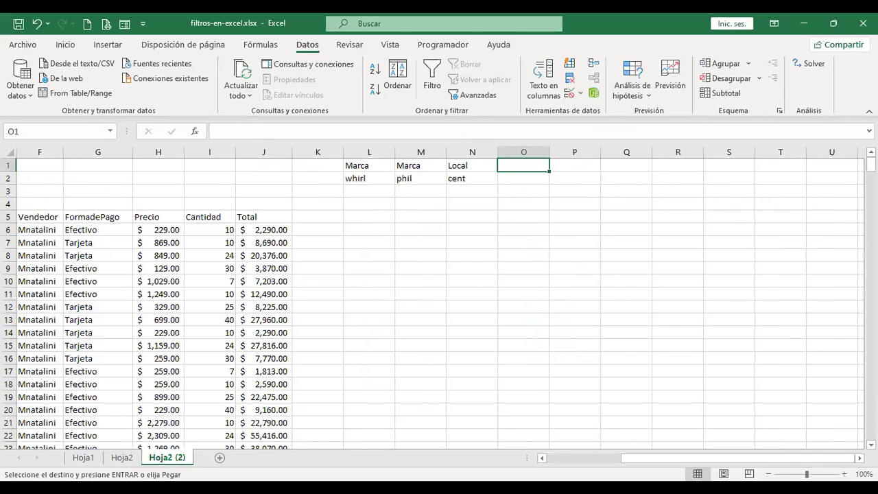
key(ctrl+v)
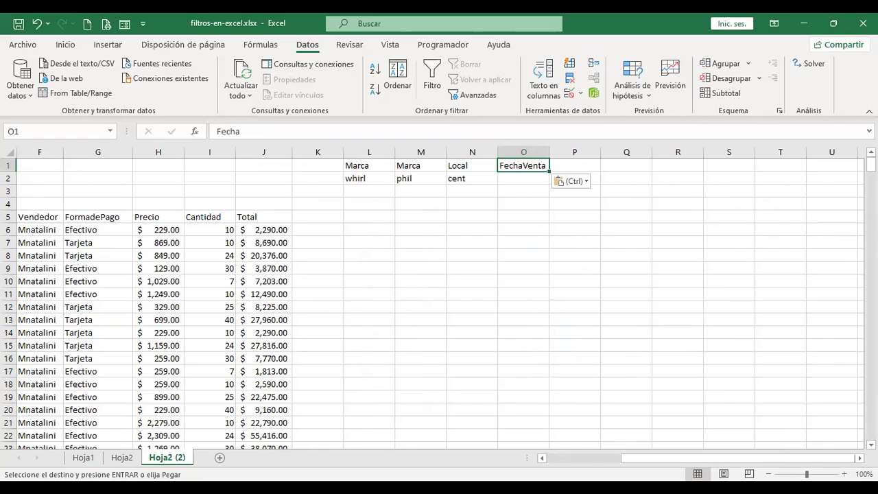
key(alt+Tab)
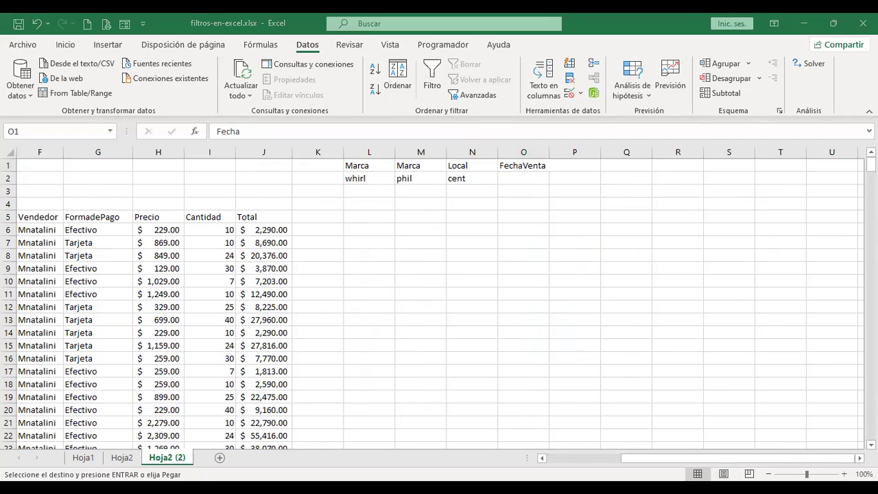
key(alt+Tab)
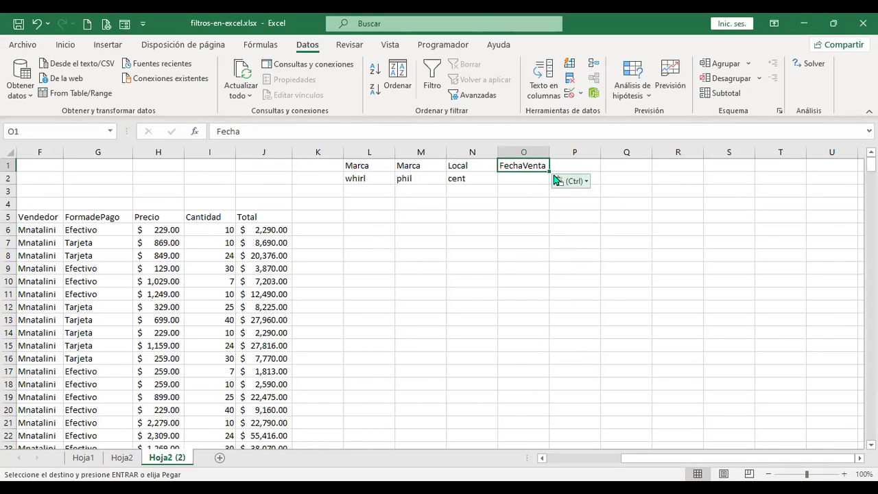
- Repeat the FechaVenta header in P1 and enter the date criteria 01/01/2016 in O2 and 01/6/2016 in P2
drag(549, 173, 600, 173)
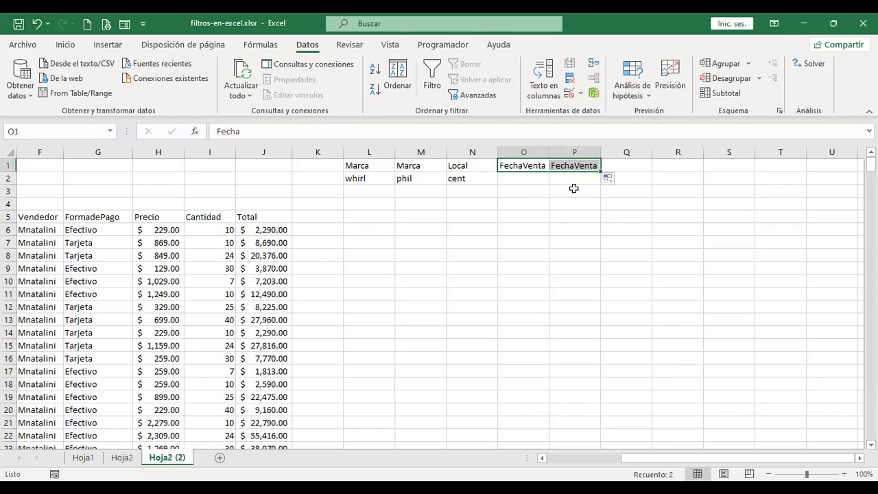
click(536, 177)
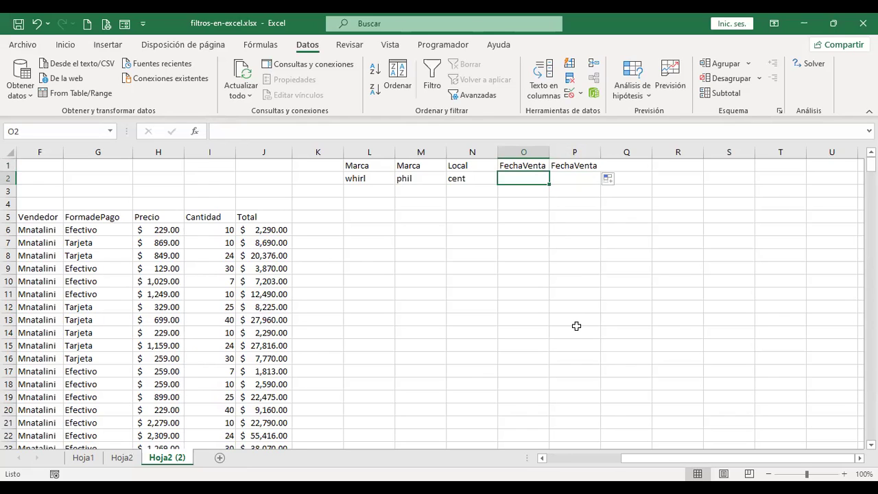
text(01/01/2016)
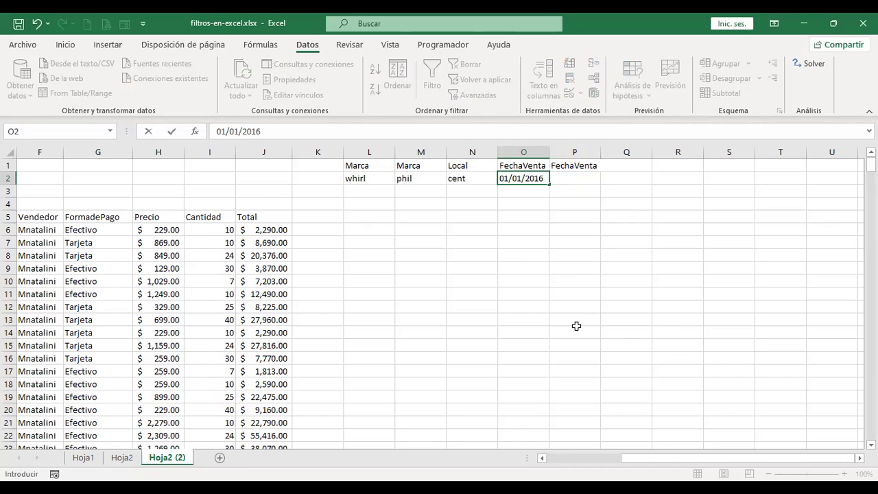
key(Tab)
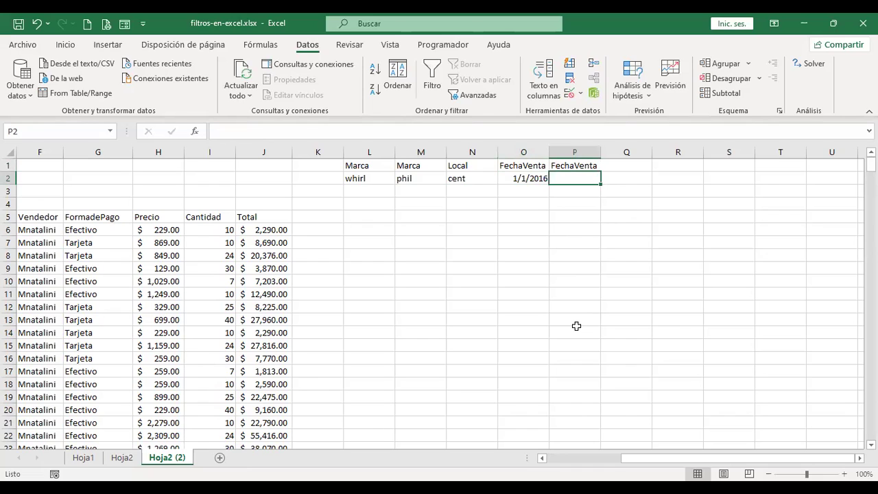
text(01)
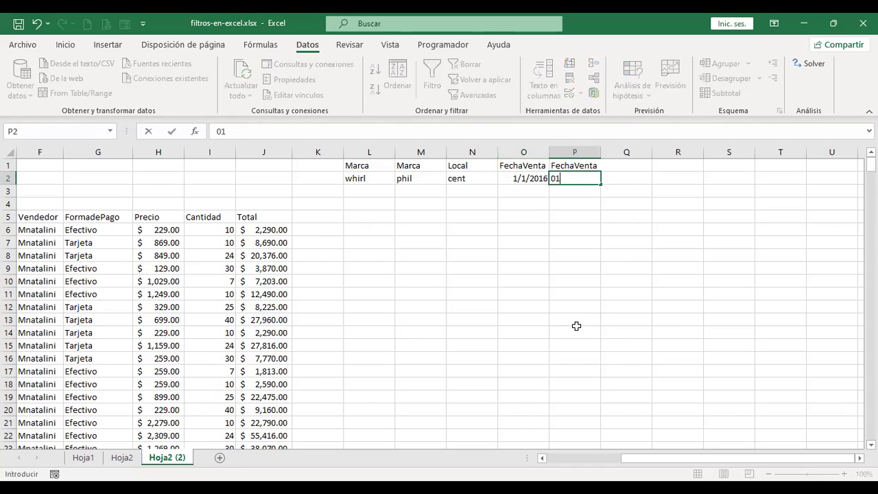
text(/6/2016)
key(Return)
key(Up)
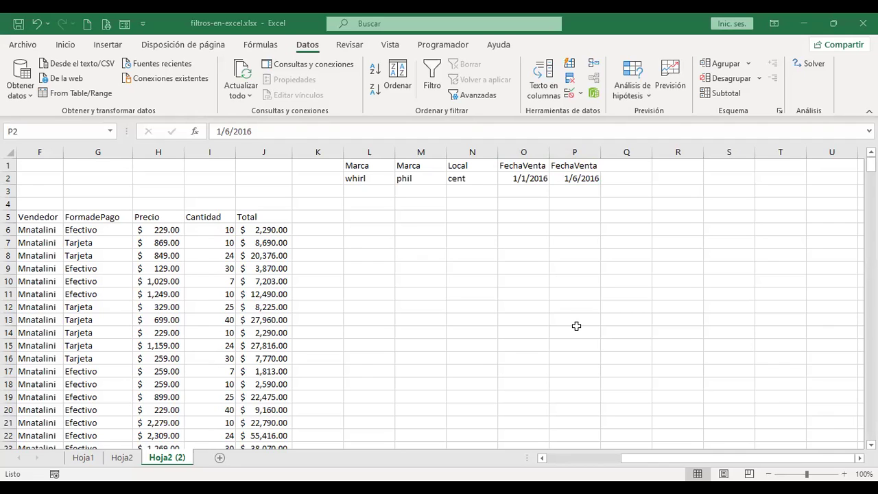
- Review the criteria range and extracted output layout on sheet Hoja2, and return to sheet Hoja2 (2)
key(ctrl+Home)
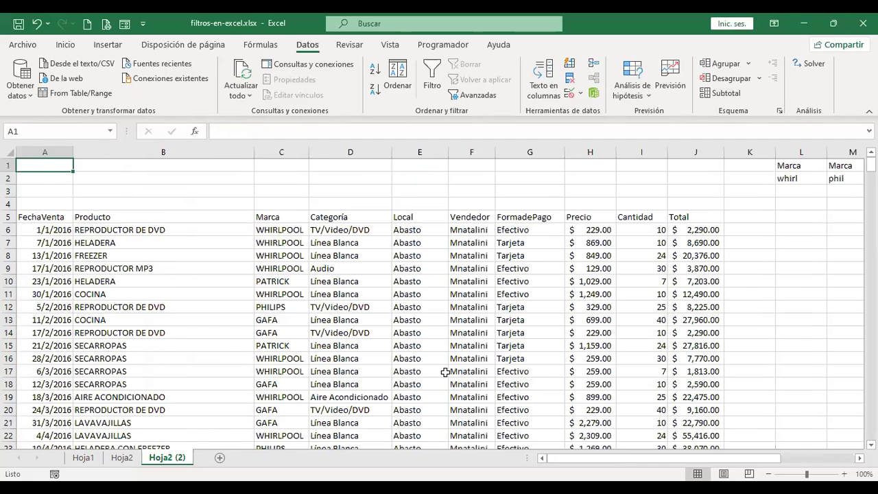
click(131, 461)
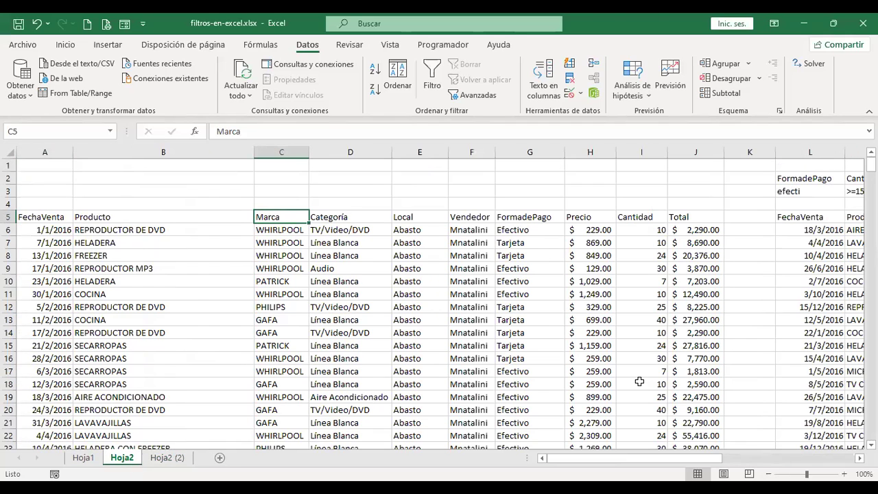
drag(623, 461, 680, 469)
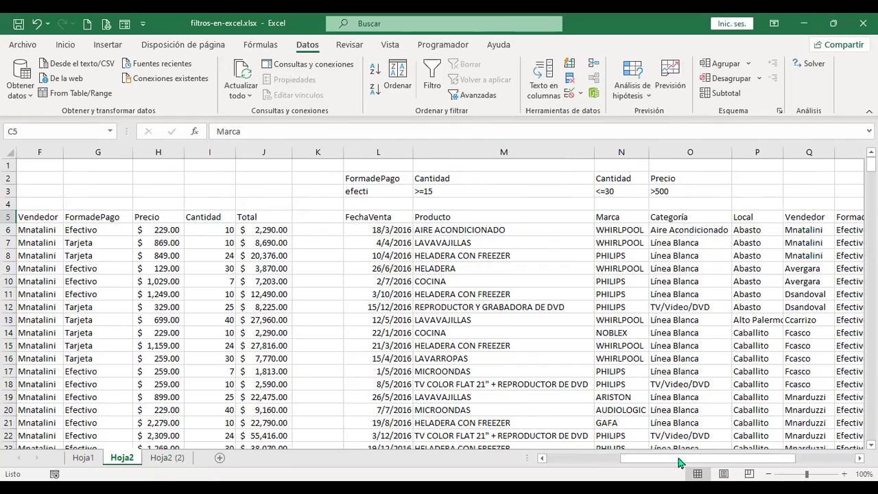
click(162, 460)
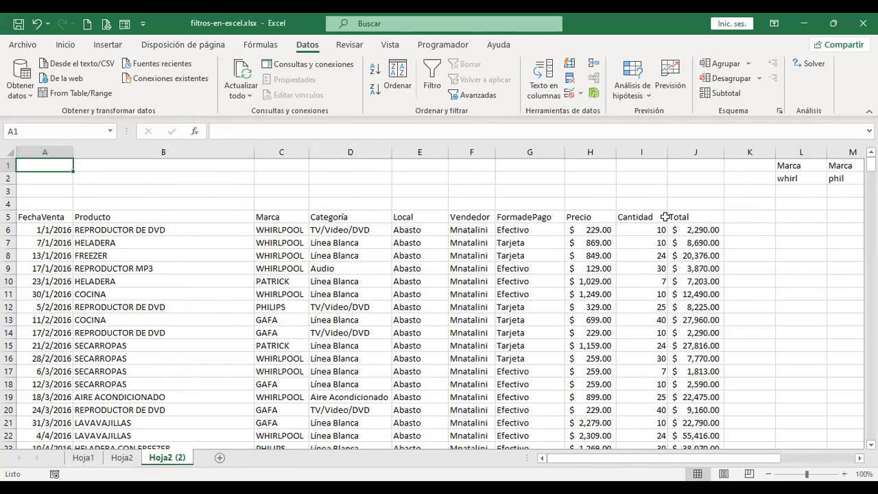
- Examine the criteria range in L1:P2 and the free area beneath it from L5, alongside the sales table headers
click(688, 216)
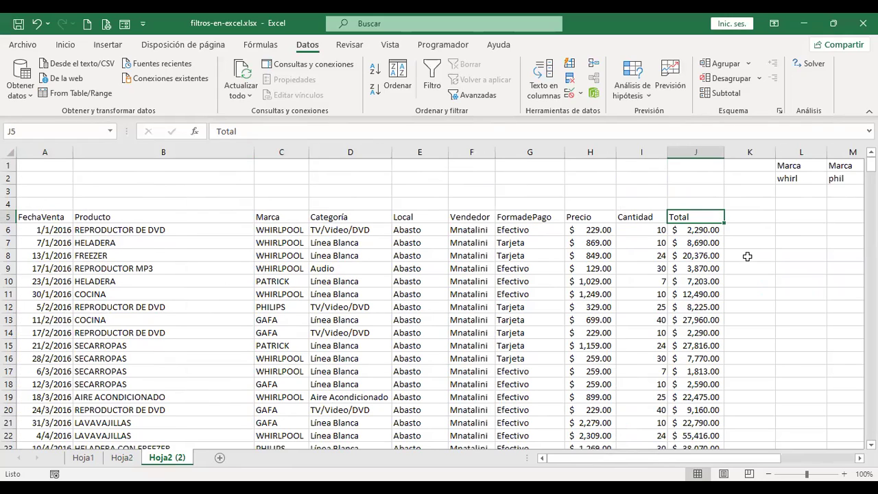
key(Right)
key(Right)
key(Right)
key(Right)
key(Right)
key(Right)
key(Right)
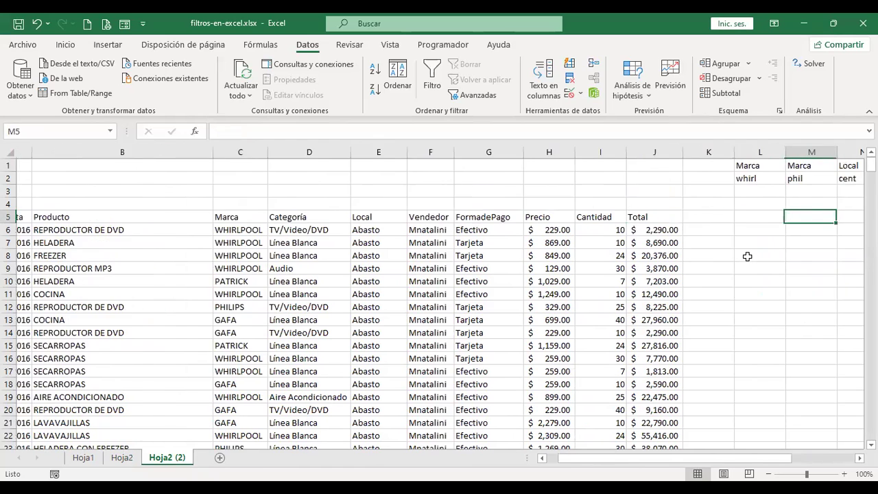
key(Right)
key(Left)
key(Left)
key(Left)
key(Left)
key(Left)
key(Left)
key(Left)
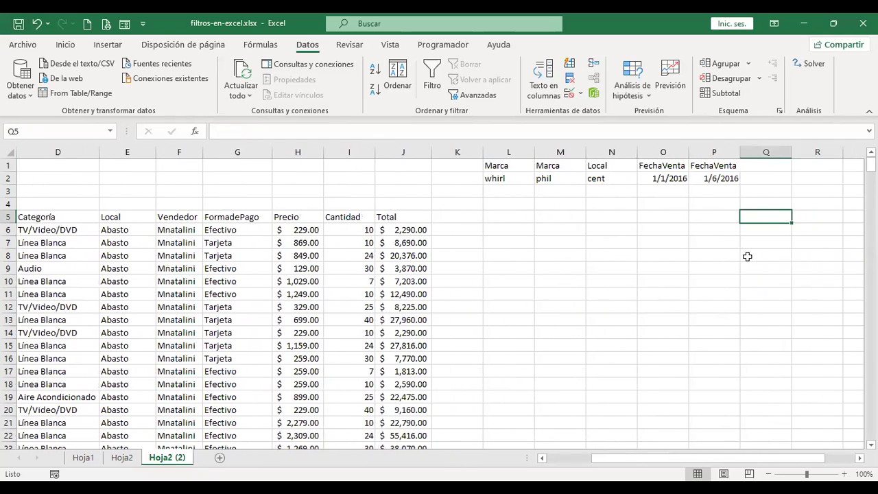
key(Right)
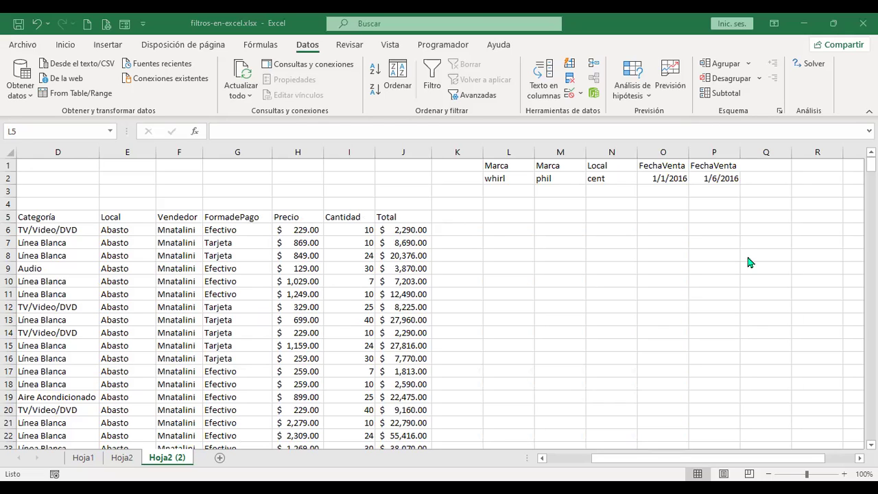
key(ctrl+Home)
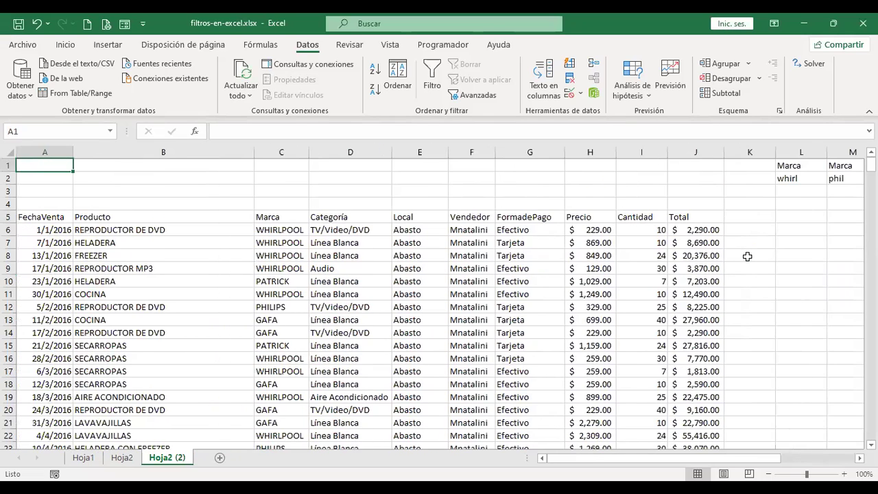
key(Right)
key(Right)
key(Right)
key(Right)
key(Right)
key(Right)
key(Right)
key(Right)
key(Right)
key(Right)
key(Right)
key(Right)
key(Right)
key(Right)
key(Right)
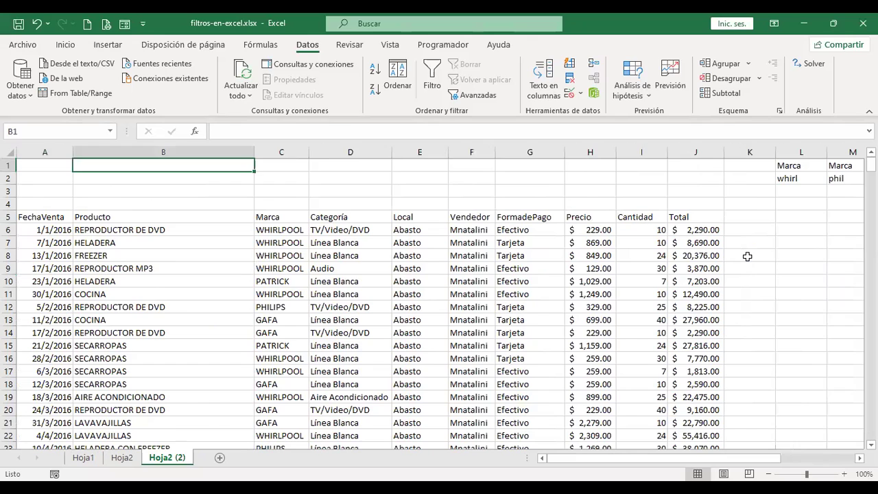
key(Right)
key(Left)
key(Left)
key(Left)
key(Left)
key(Left)
key(Down)
key(Down)
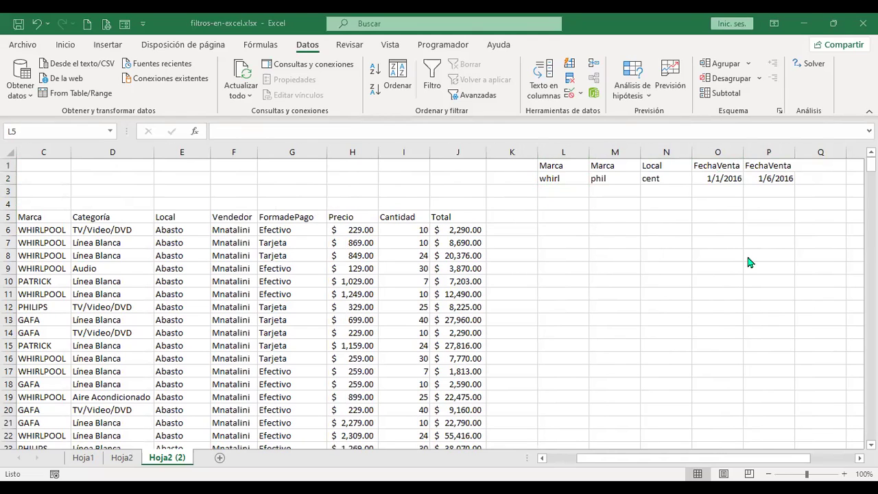
- Copy the Producto header from B5 into L5 as the first output column below the criteria range
key(ctrl+Home)
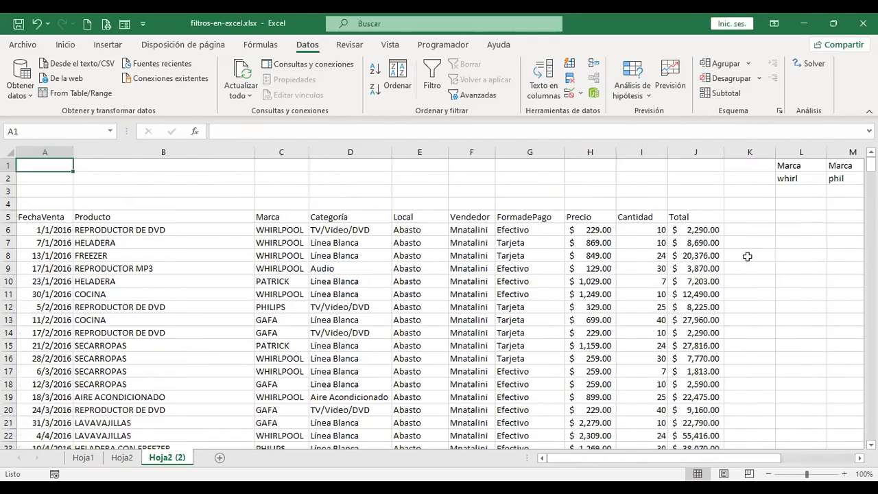
click(141, 218)
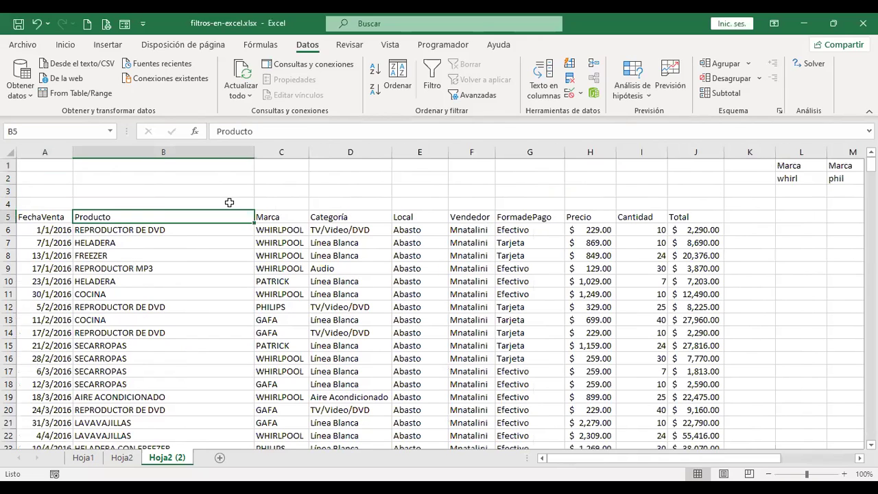
key(ctrl+c)
key(Right)
key(Right)
key(Right)
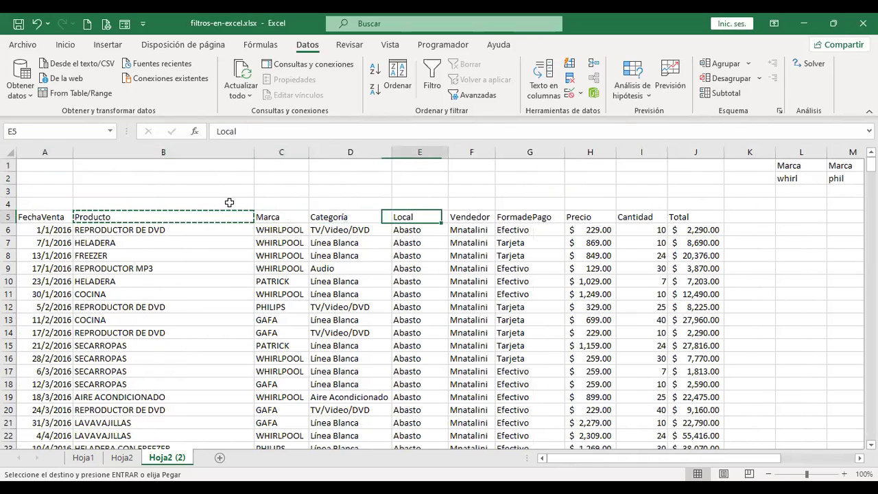
key(Right)
key(Right)
key(Right)
key(Right)
key(Right)
key(Right)
key(Right)
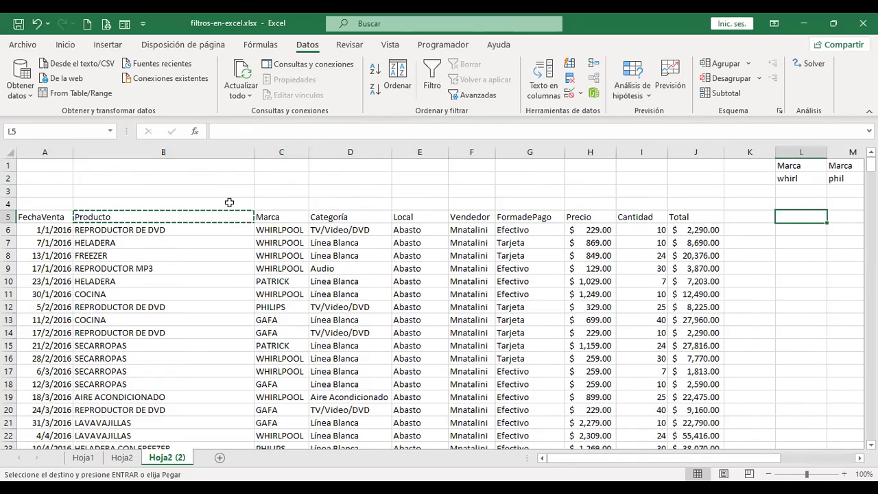
key(Right)
key(Right)
key(Right)
key(Left)
key(Left)
key(Left)
key(Left)
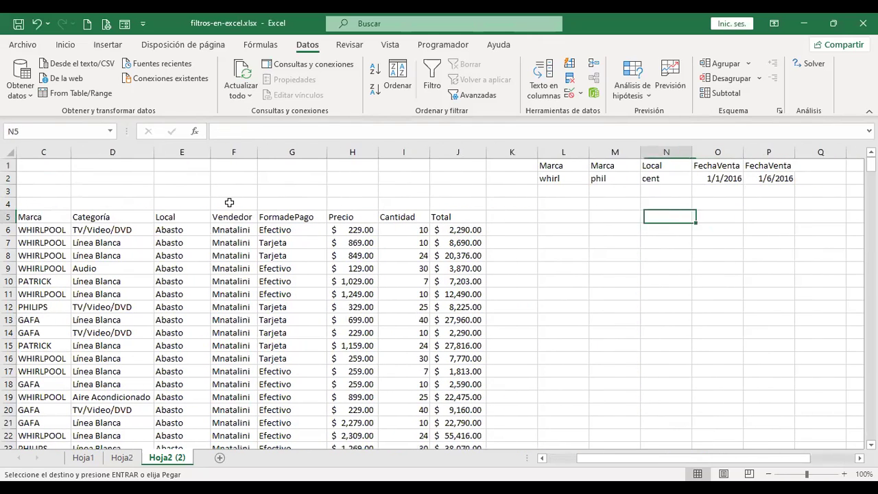
key(Right)
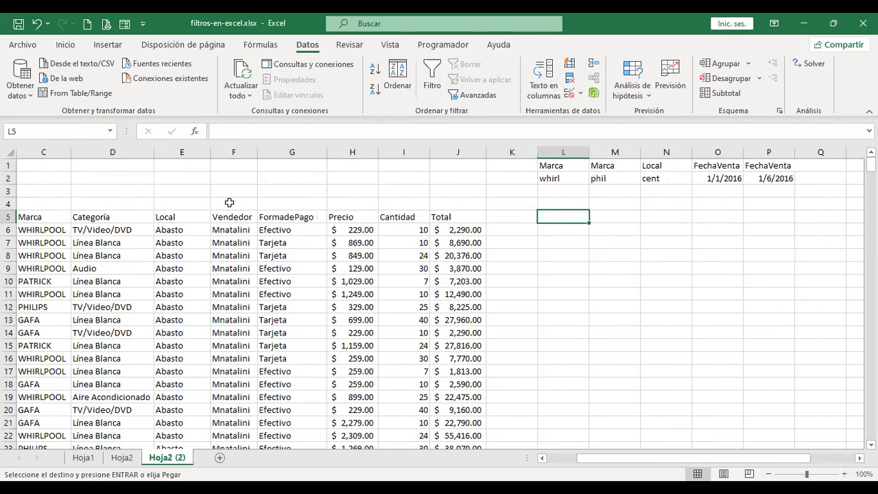
key(ctrl+v)
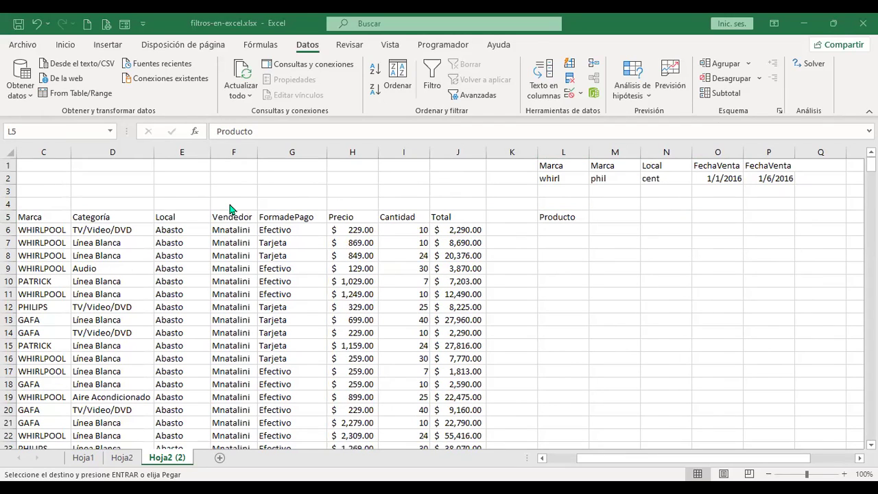
- Copy the Marca header from C5 into M5 and the Vendedor header from F5 into N5
click(40, 216)
key(ctrl+c)
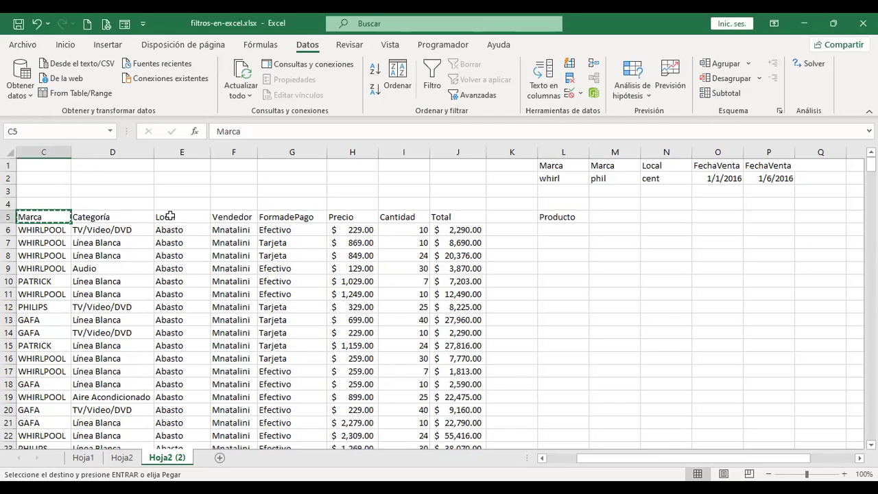
click(608, 217)
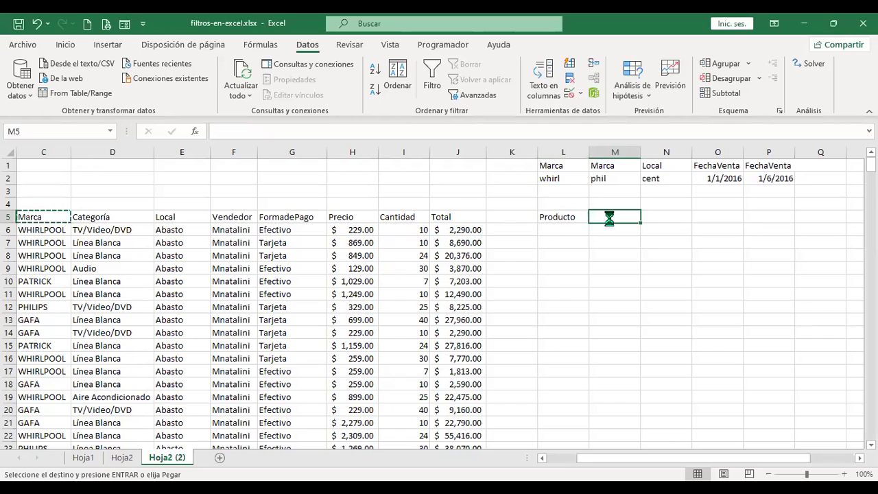
key(ctrl+v)
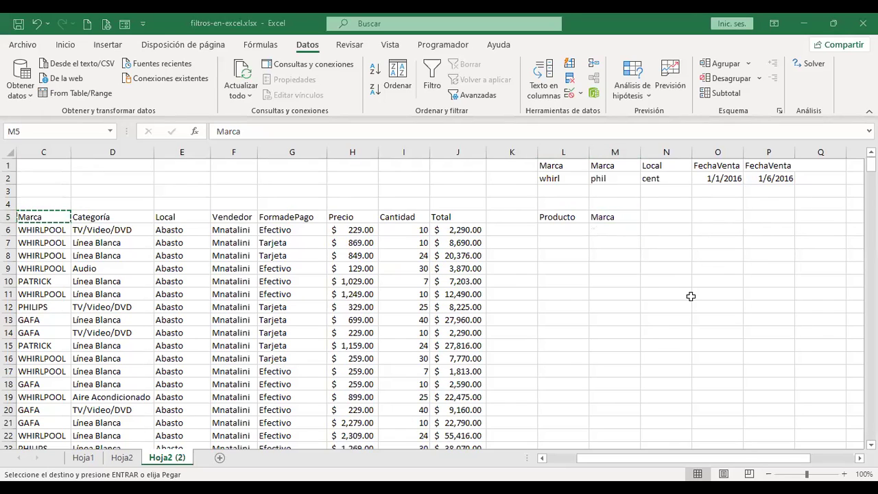
click(235, 215)
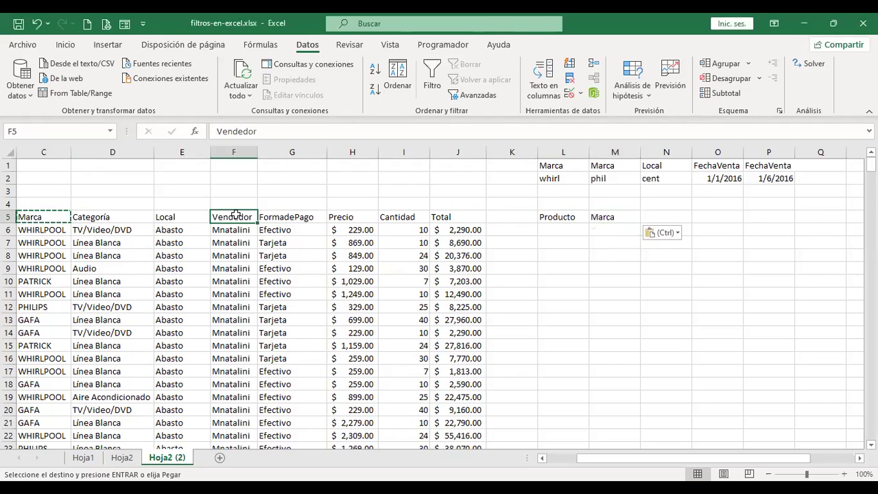
key(ctrl+c)
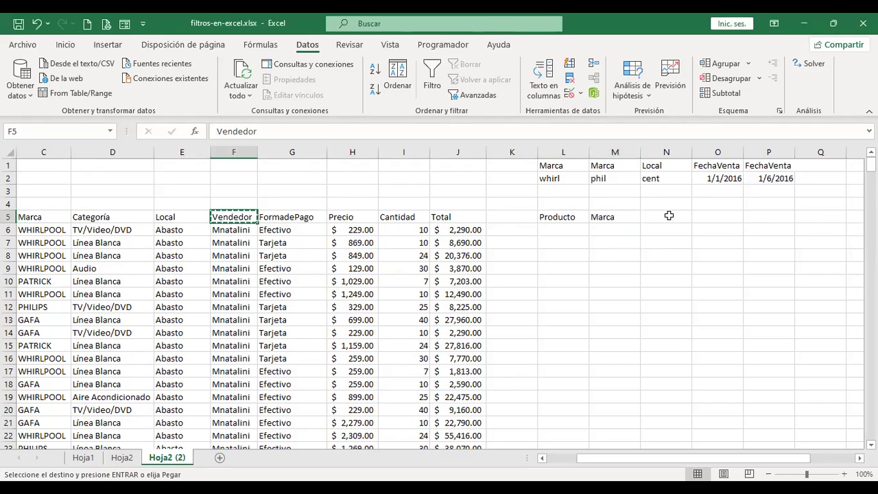
click(669, 215)
key(ctrl+v)
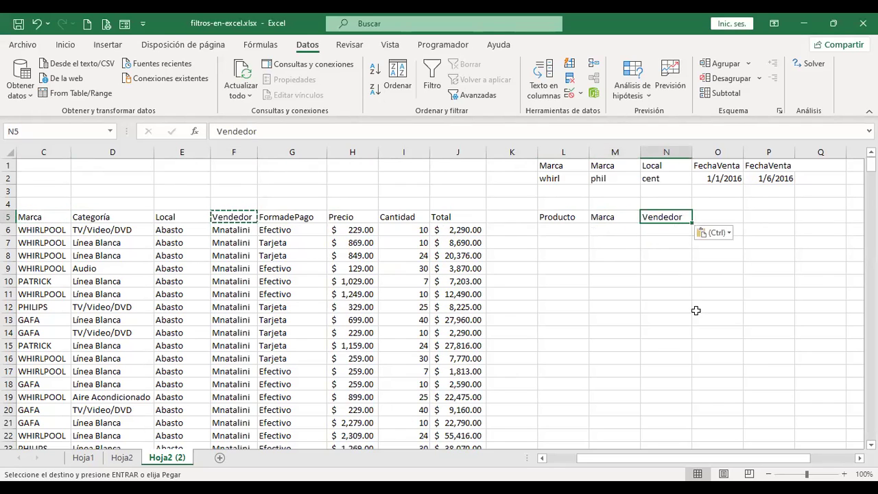
- Copy the Total header from J5 into O5, beside the Vendedor output header
click(464, 216)
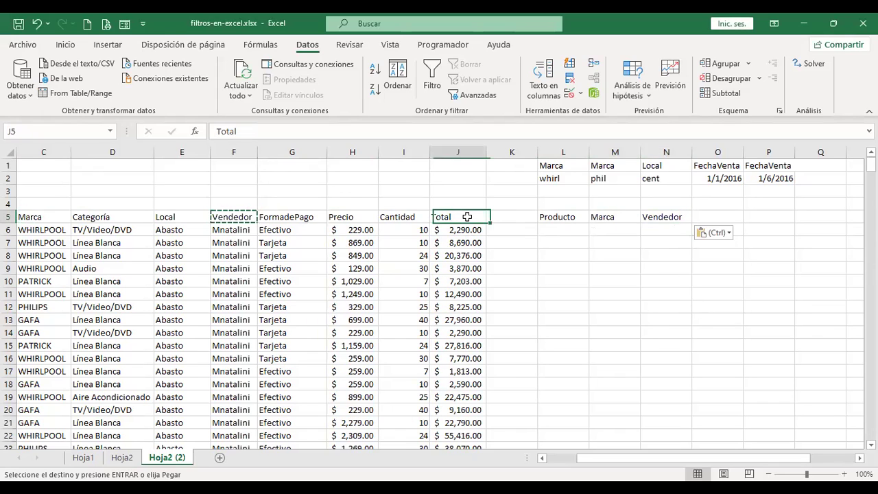
key(ctrl+c)
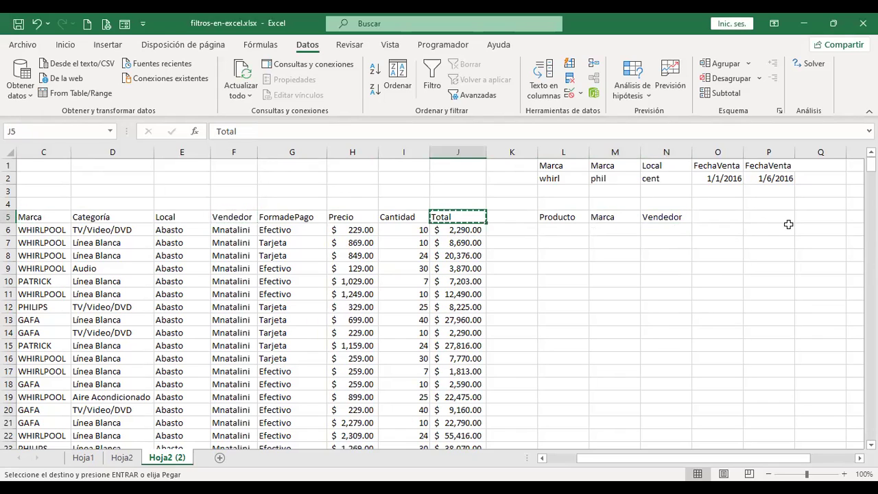
click(722, 217)
key(ctrl+v)
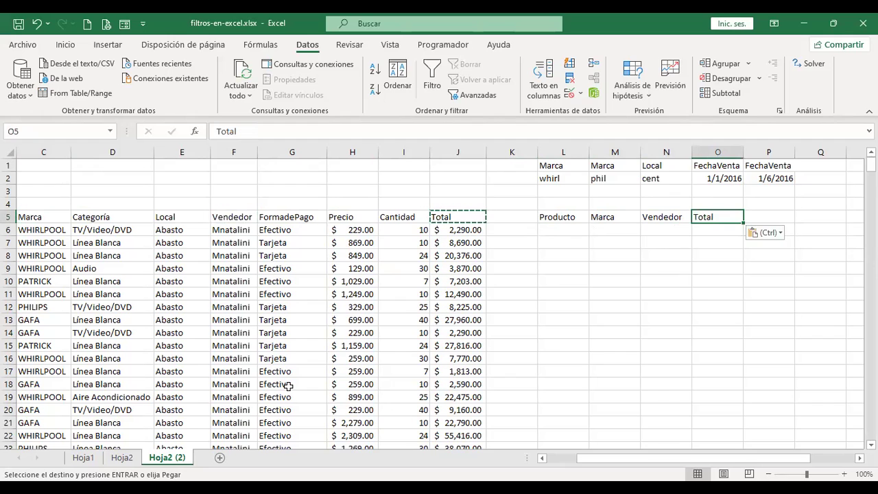
key(ctrl+Home)
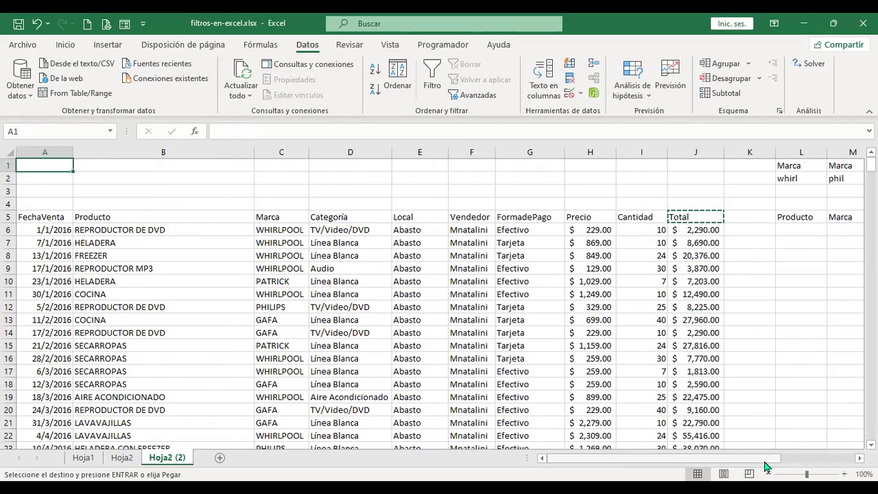
scroll(766, 467, right, 3)
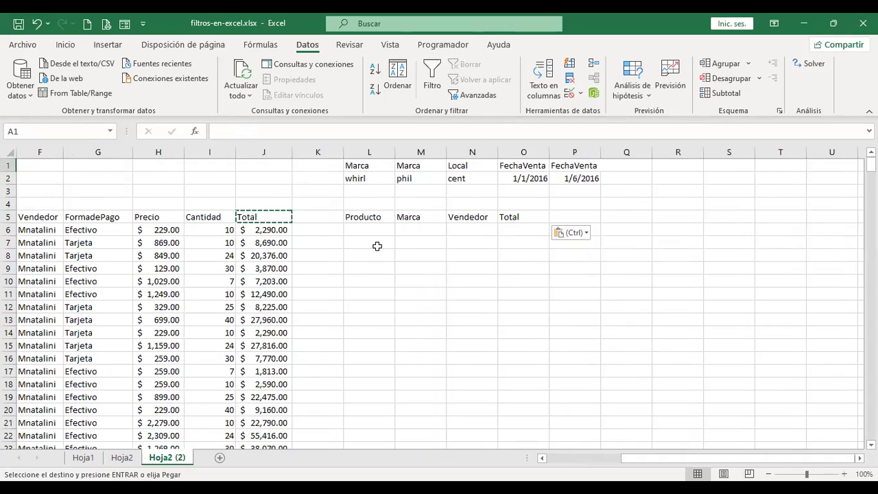
- Check the output header row L5:O5 and the empty rows beneath it, and clear the pending copy of the Total header
drag(368, 216, 506, 217)
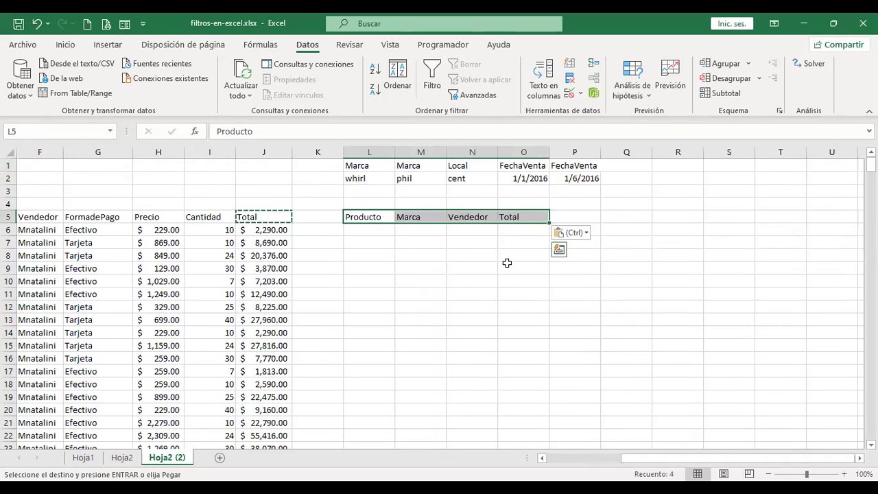
click(524, 230)
click(362, 229)
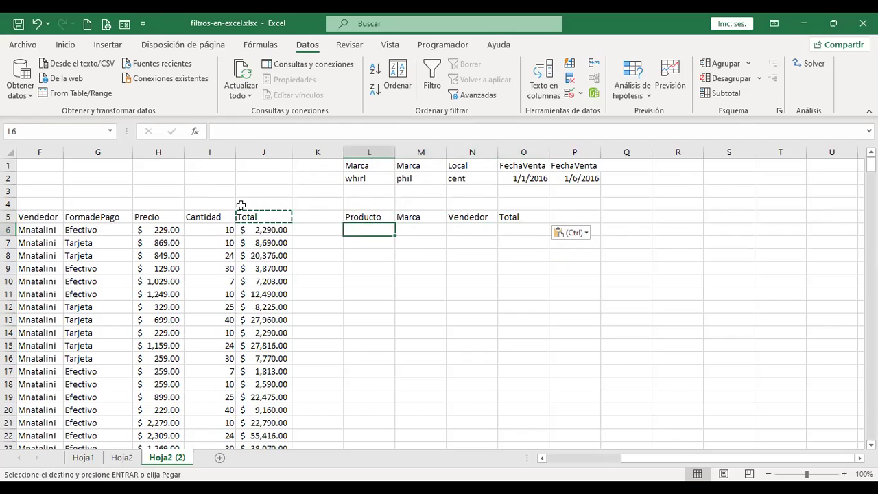
key(Escape)
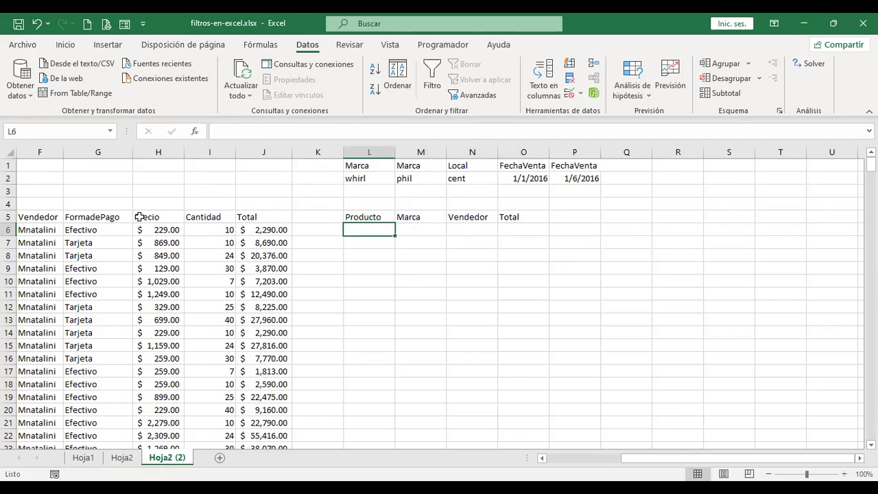
- Start an advanced filter on the sales table A5:J413 that copies its results to another location
click(106, 257)
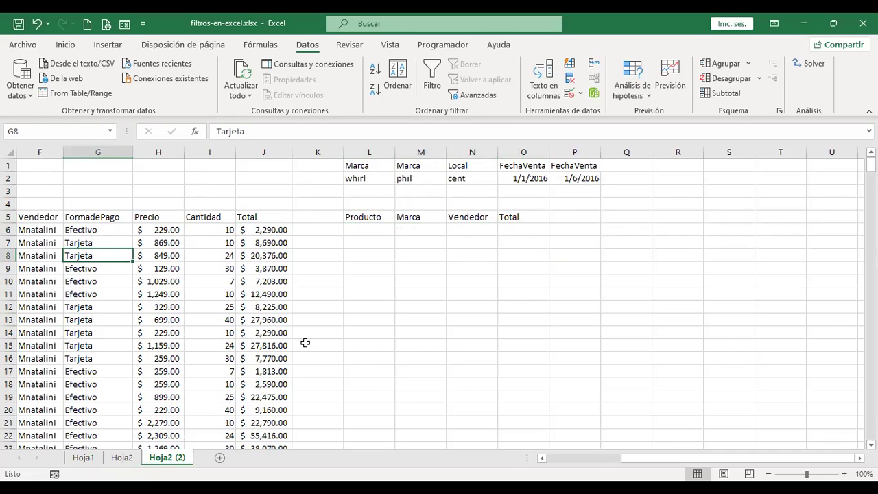
click(477, 96)
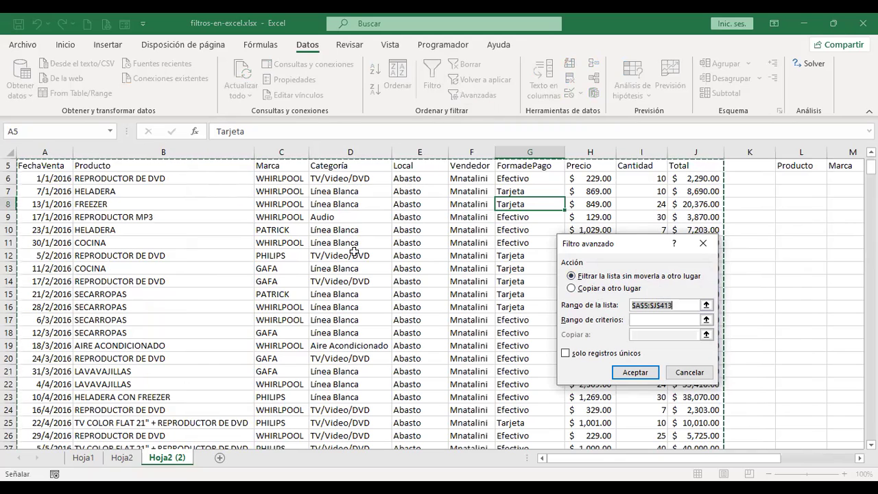
click(573, 289)
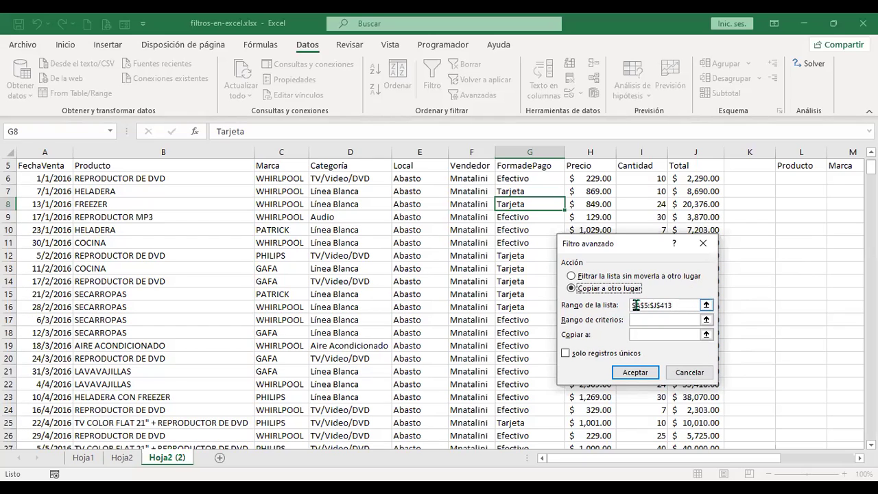
- Set the advanced filter's criteria range to L1:P2, covering the brand, store and sale date conditions
click(682, 321)
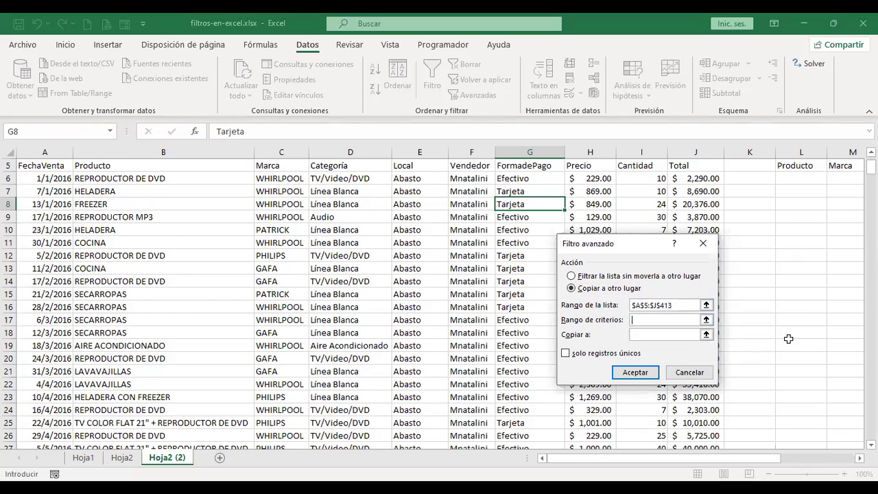
scroll(796, 302, up, 2)
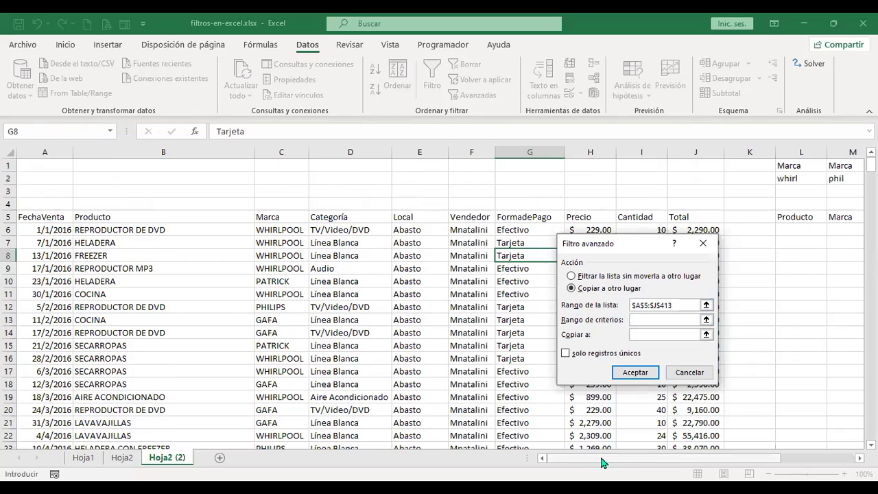
drag(583, 459, 685, 458)
click(367, 165)
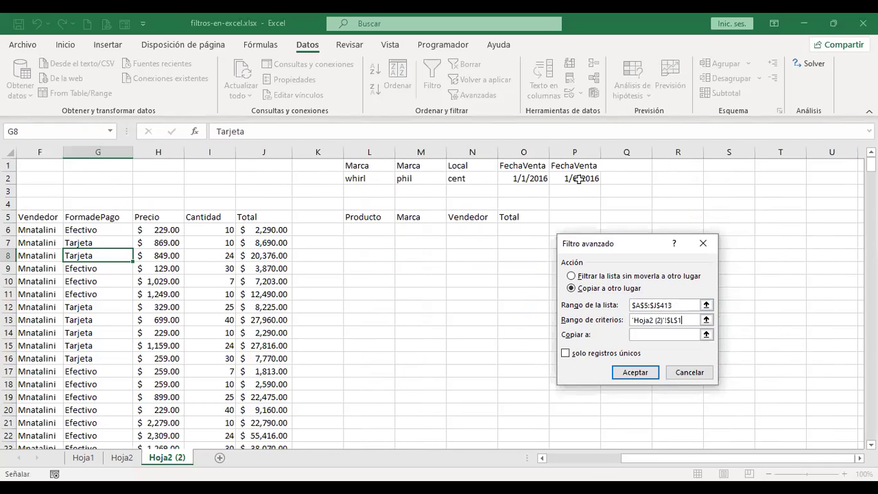
drag(578, 179, 369, 163)
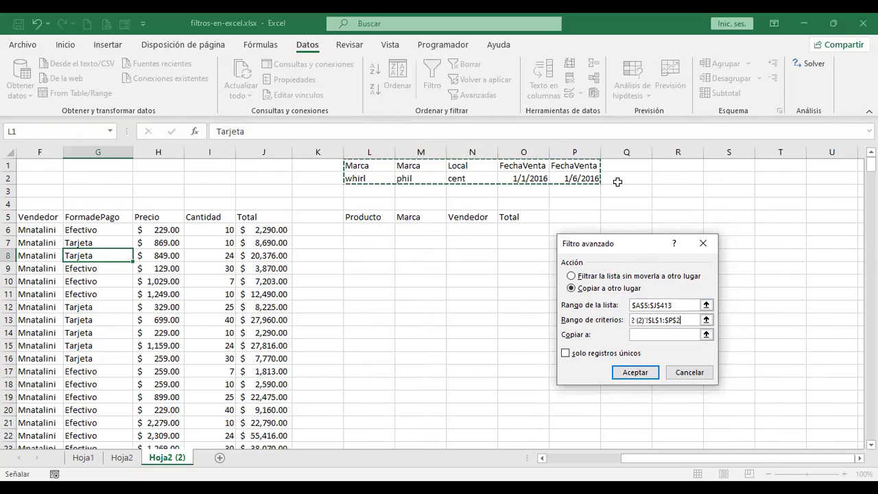
- Run the advanced filter with L5:O5 as the copy destination and only unique records included
click(633, 335)
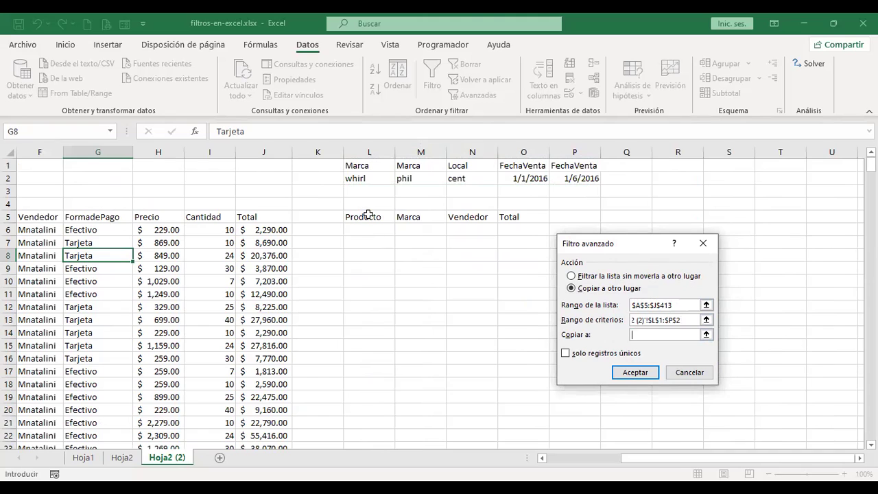
drag(505, 218, 353, 218)
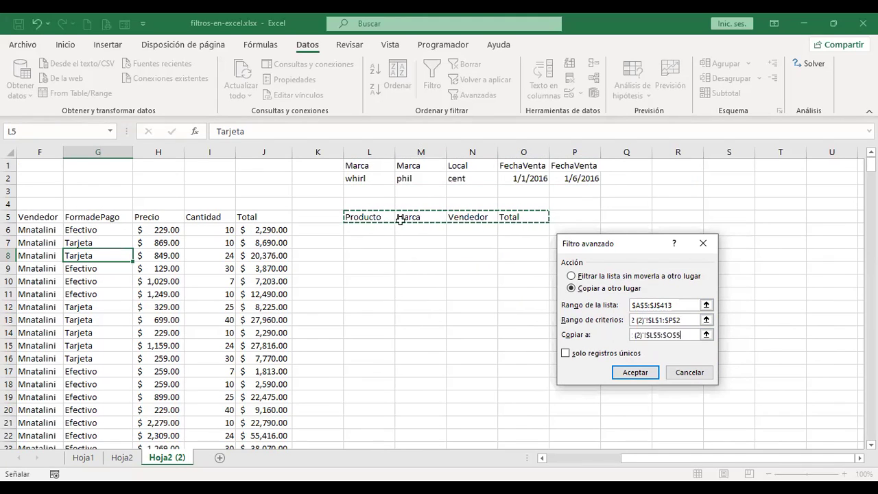
click(565, 354)
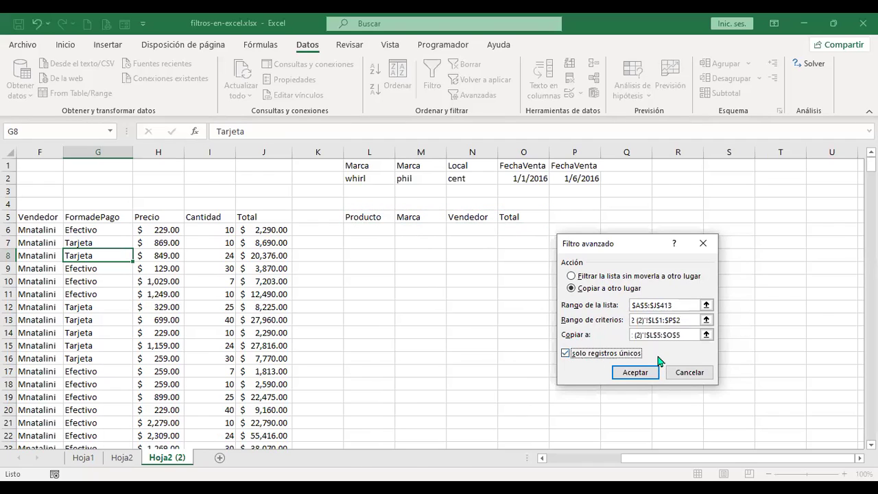
click(645, 375)
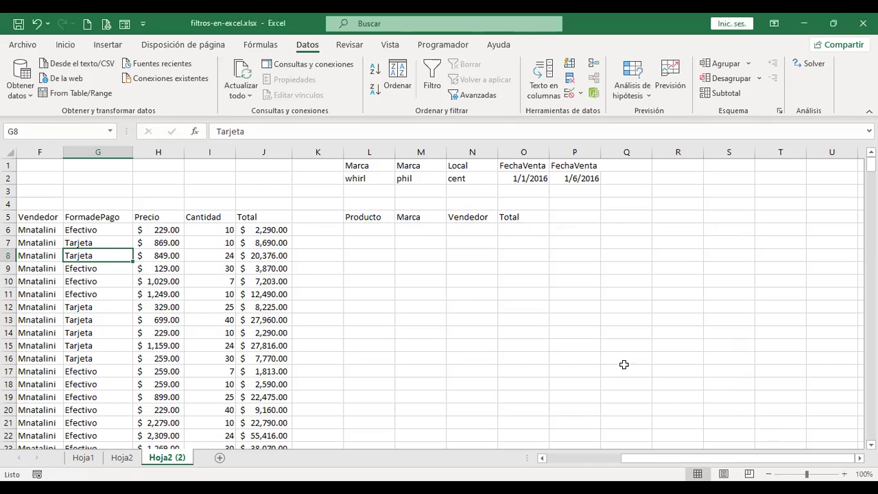
- Change the first FechaVenta criterion in O2 to >=1/1/2016
click(379, 220)
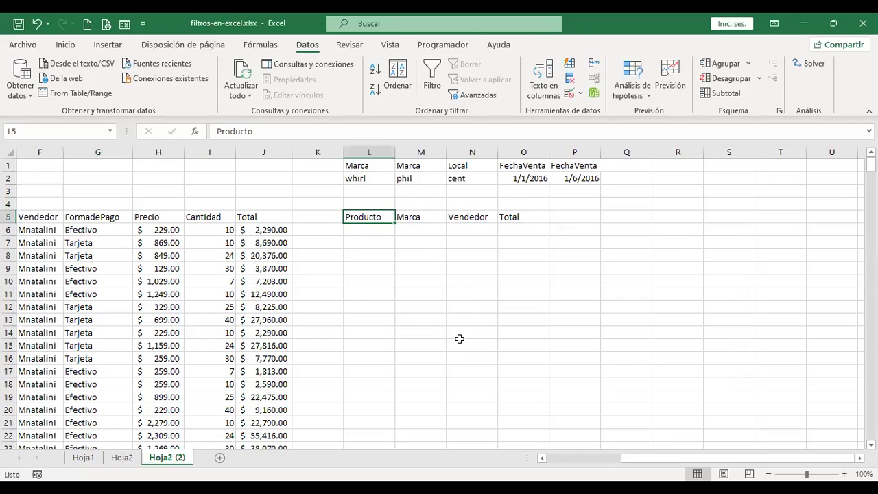
click(538, 178)
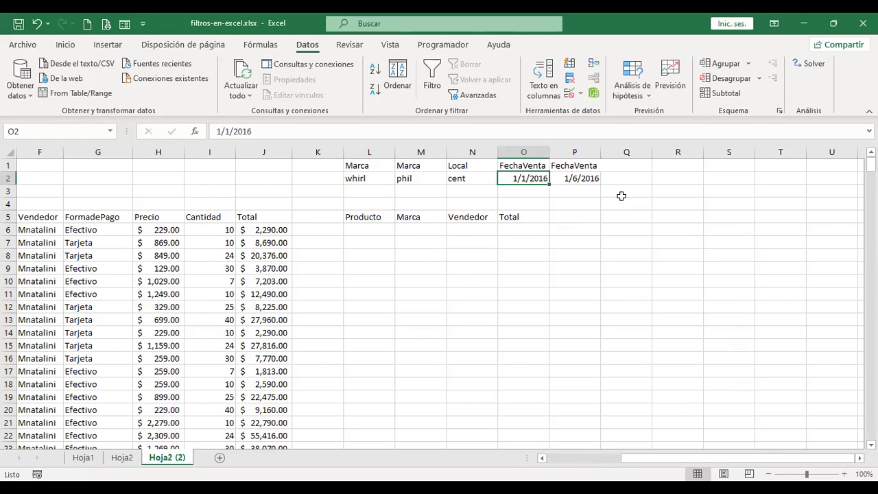
key(F2)
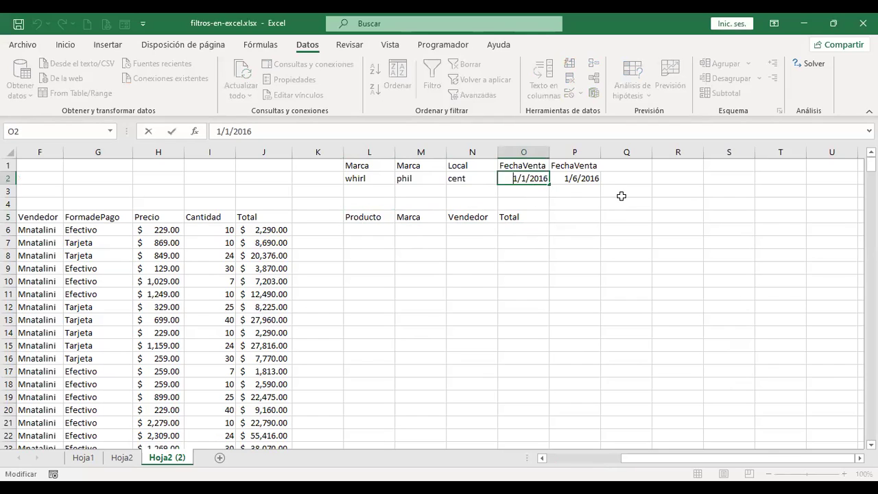
text(<)
key(BackSpace)
text(>=)
key(Return)
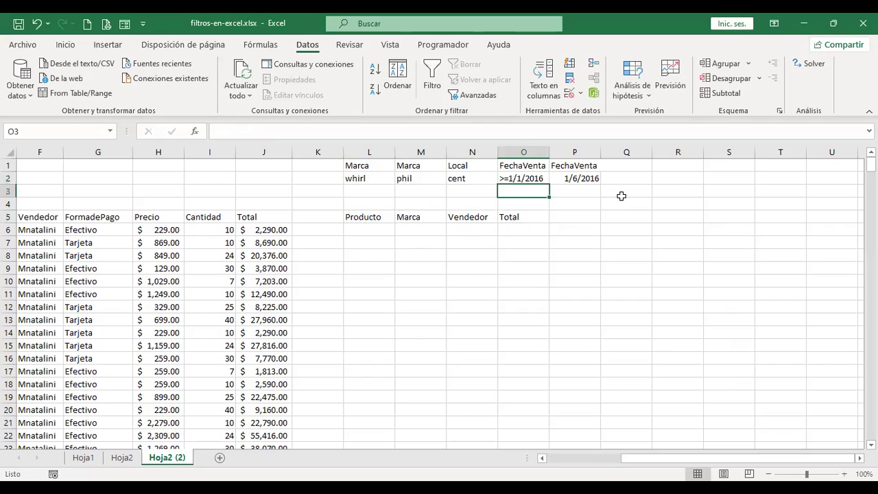
- Change the second FechaVenta criterion in P2 to <=1/6/2016
key(Up)
key(Right)
key(F2)
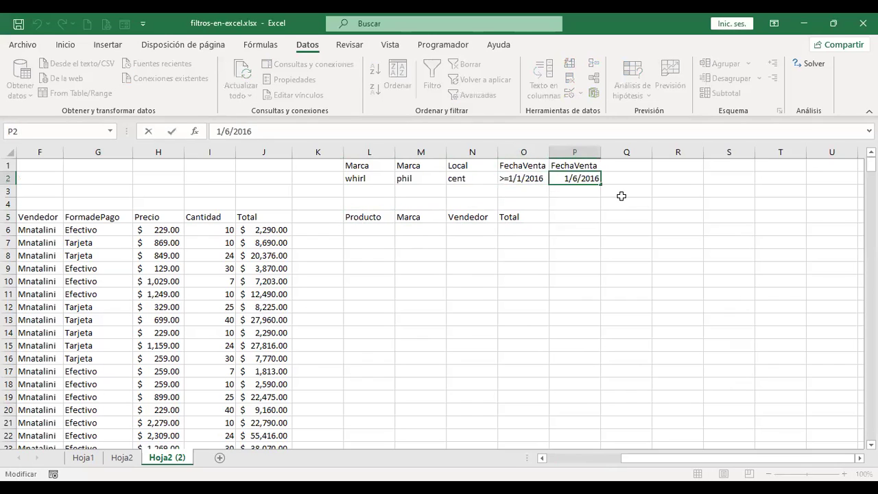
key(Home)
text(<=)
key(Return)
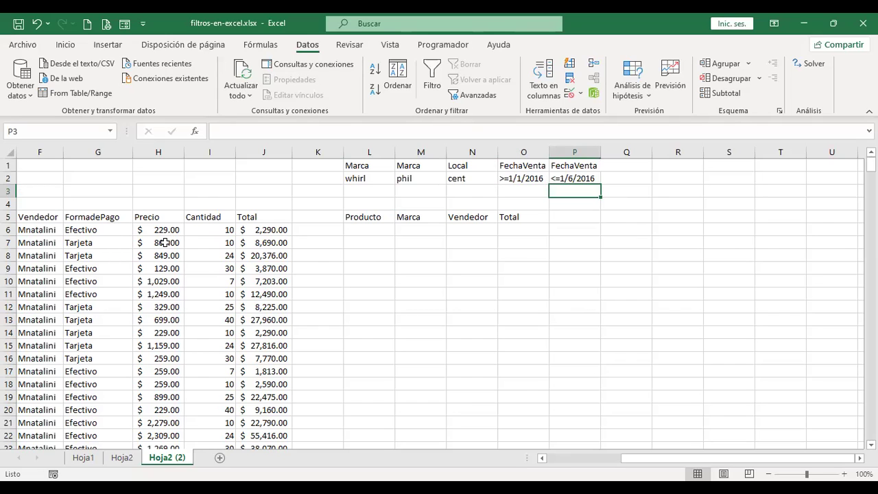
- Search the sales table for "centr" to check the store name in the Local column, and return to the sheet's start
drag(648, 465, 573, 465)
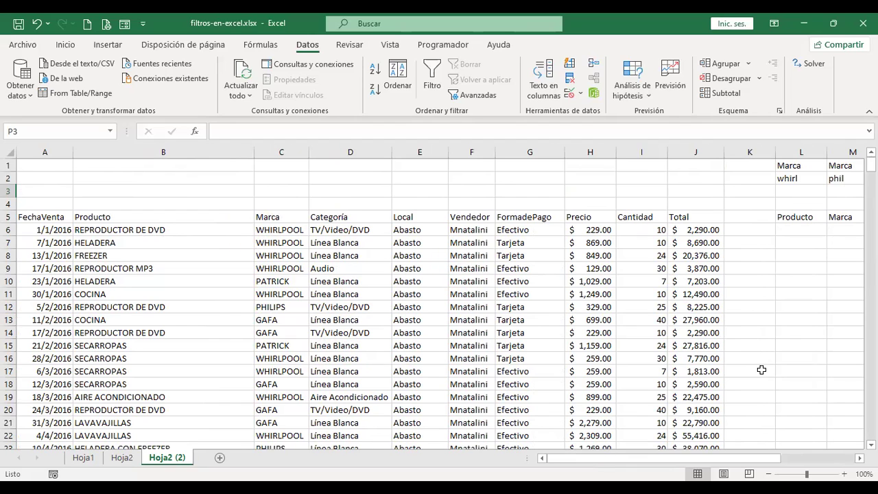
drag(736, 460, 653, 462)
click(408, 254)
scroll(358, 304, down, 3)
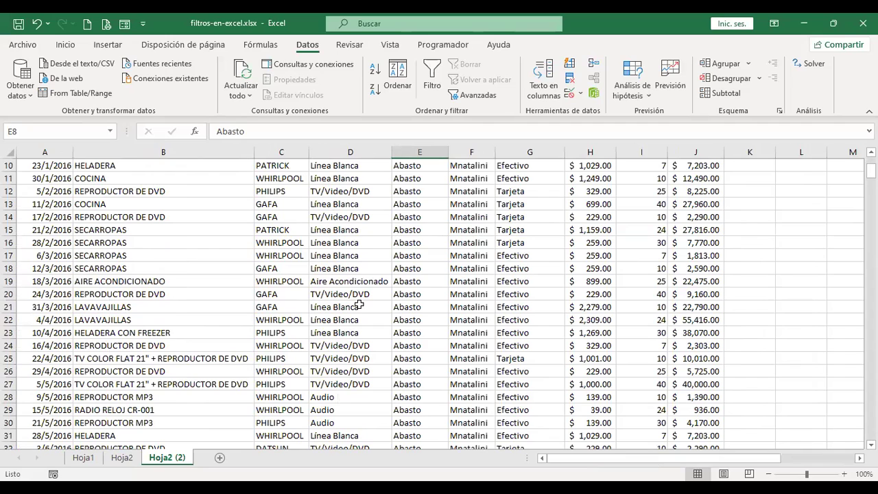
click(413, 254)
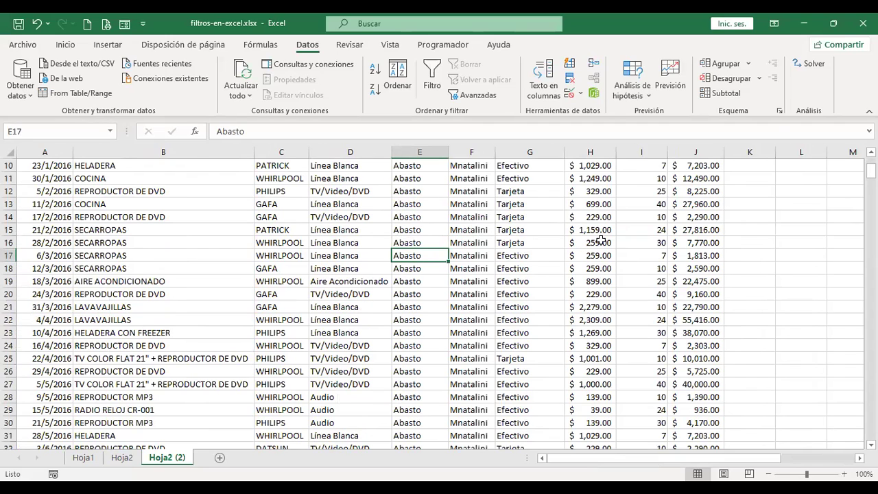
key(ctrl+b)
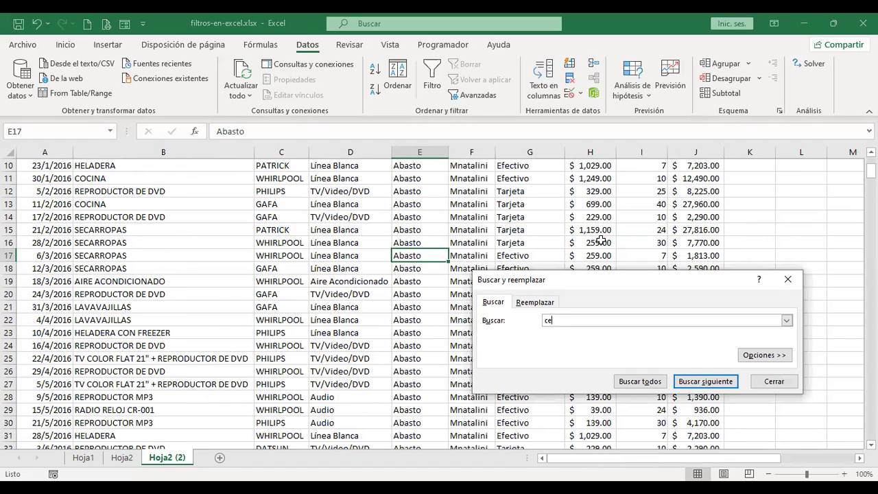
key(Return)
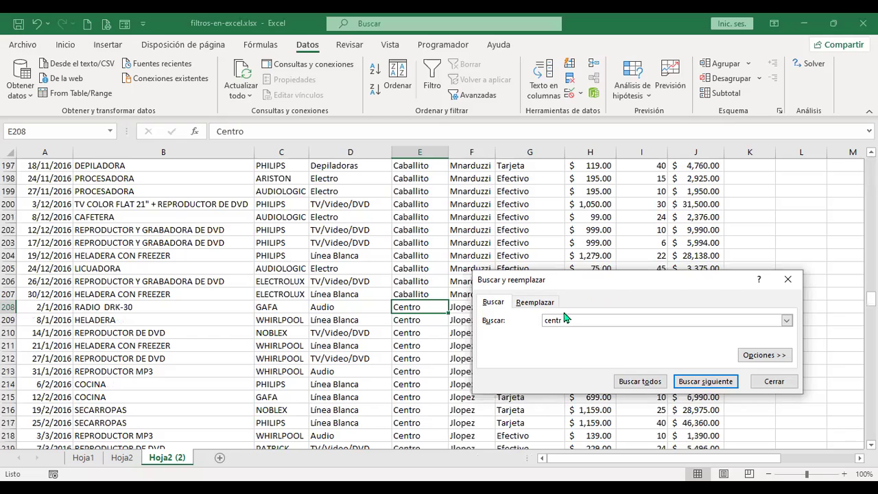
click(774, 382)
click(764, 243)
key(ctrl+Home)
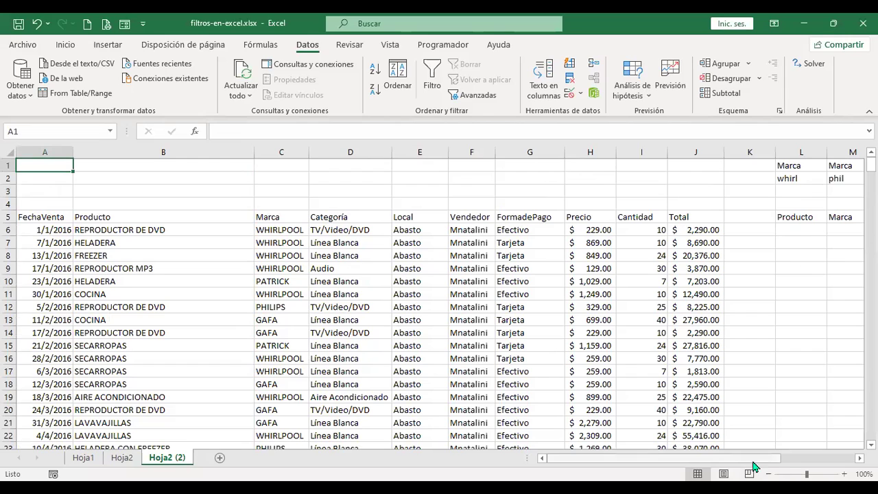
- Set the end date criterion in P2 to <=30/6/2016
scroll(536, 177, right, 3)
click(535, 177)
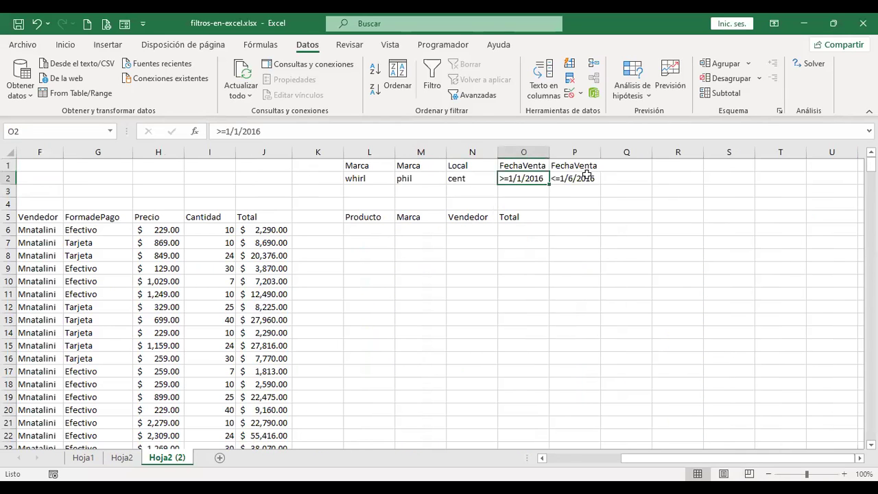
click(587, 175)
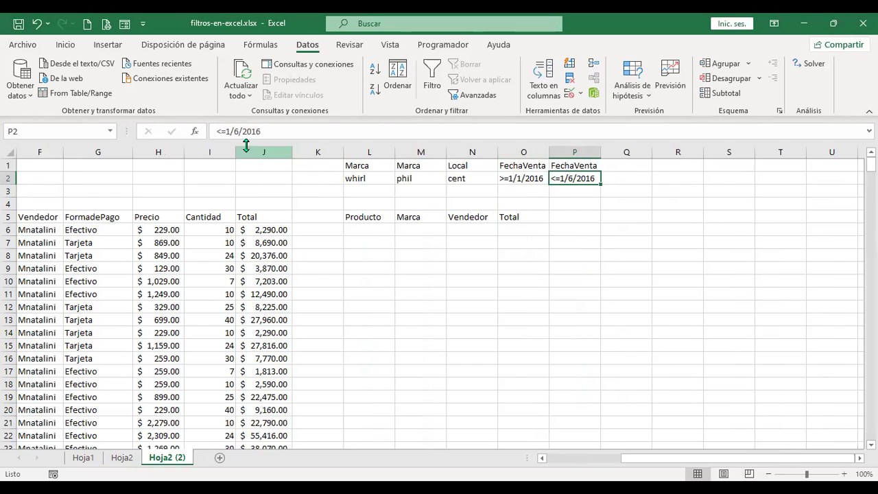
click(230, 131)
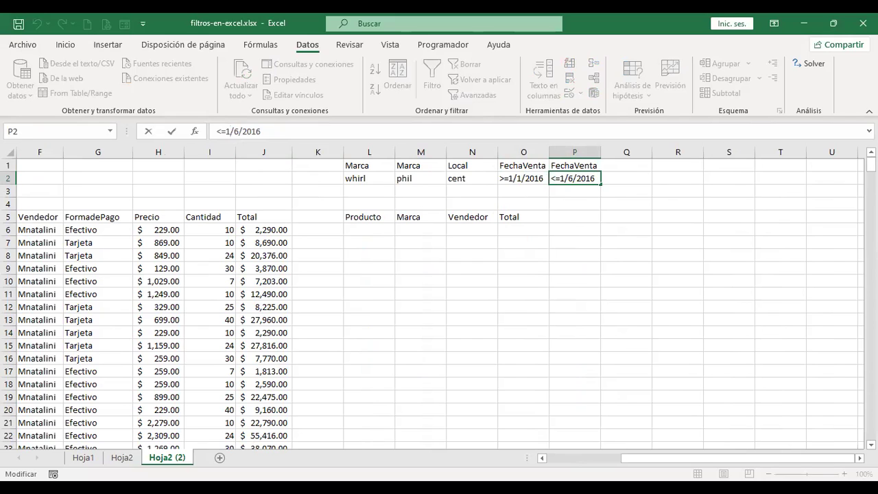
key(BackSpace)
text(30)
key(Return)
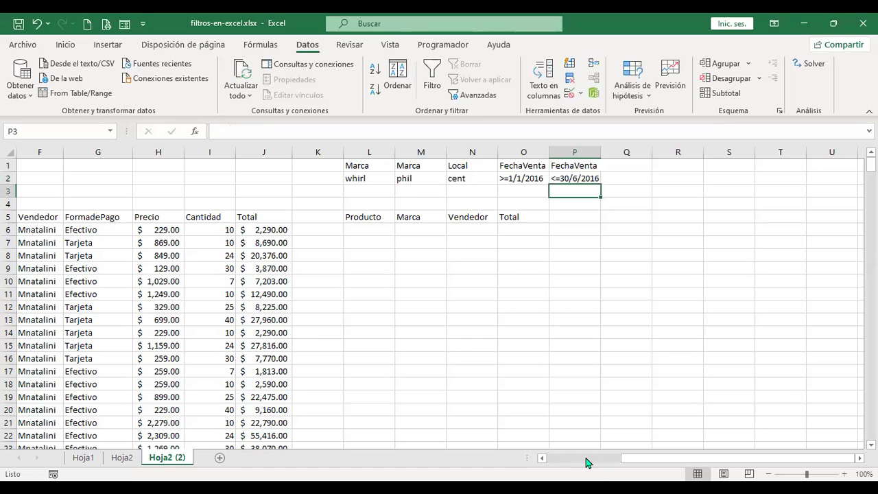
- Run an advanced filter copying unique records to $L$5:$O$5, with list range $A$5:$J$413 and criteria range $L$1:$P$2
scroll(575, 456, left, 5)
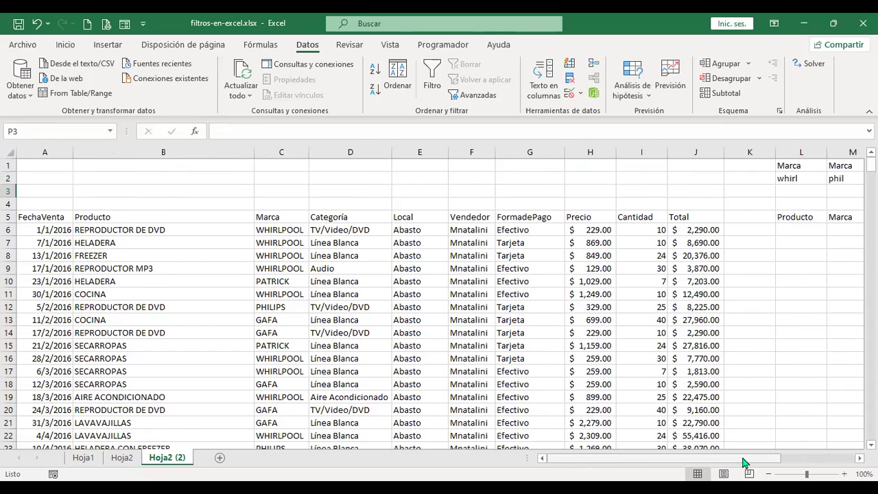
scroll(111, 271, right, 5)
click(96, 268)
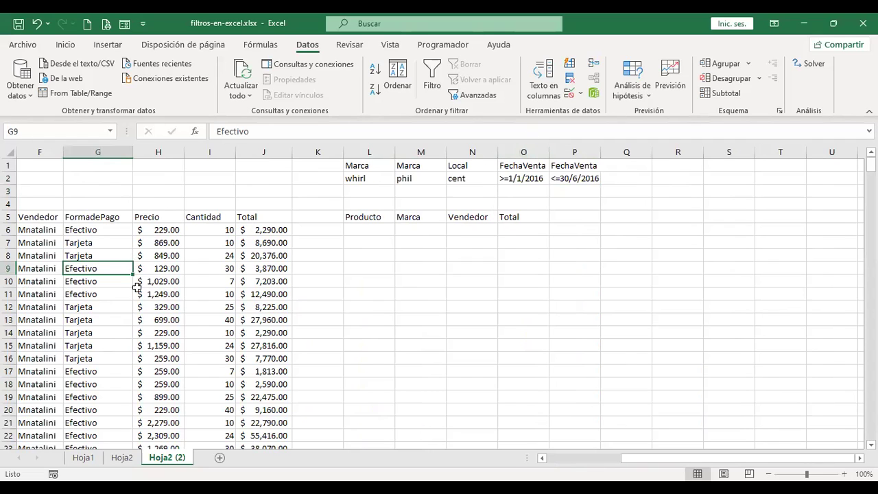
click(471, 95)
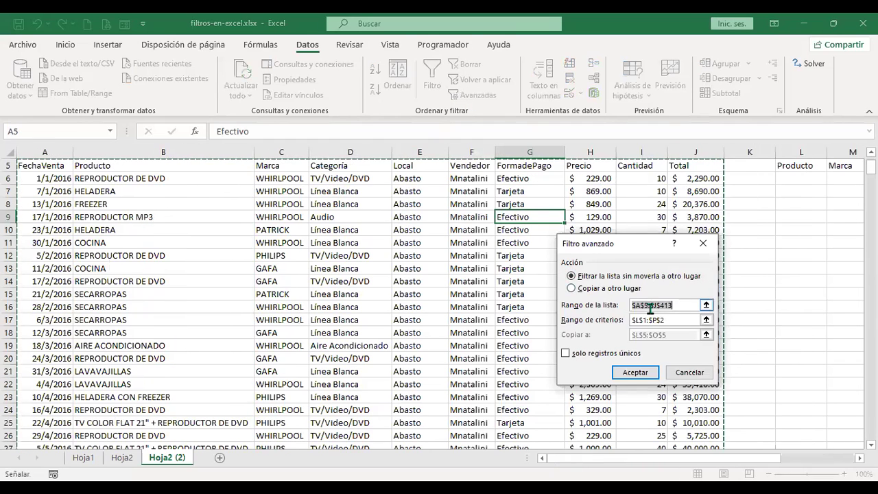
click(590, 291)
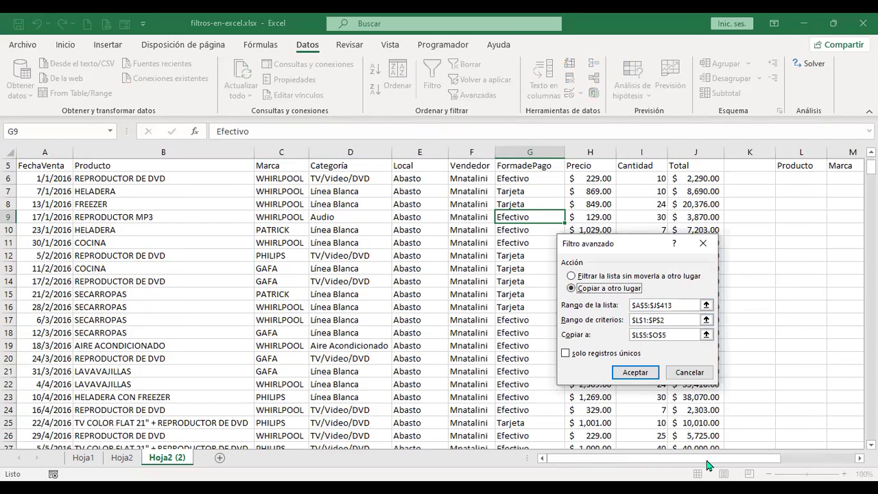
click(675, 320)
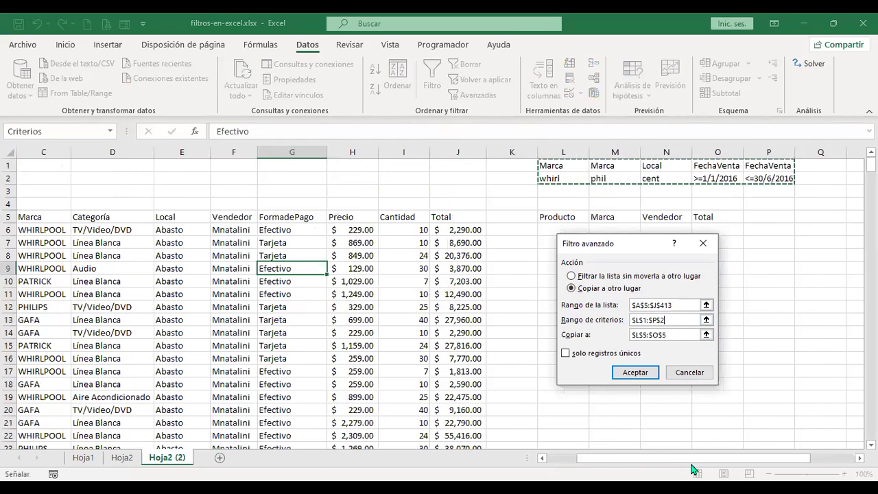
drag(701, 462, 715, 462)
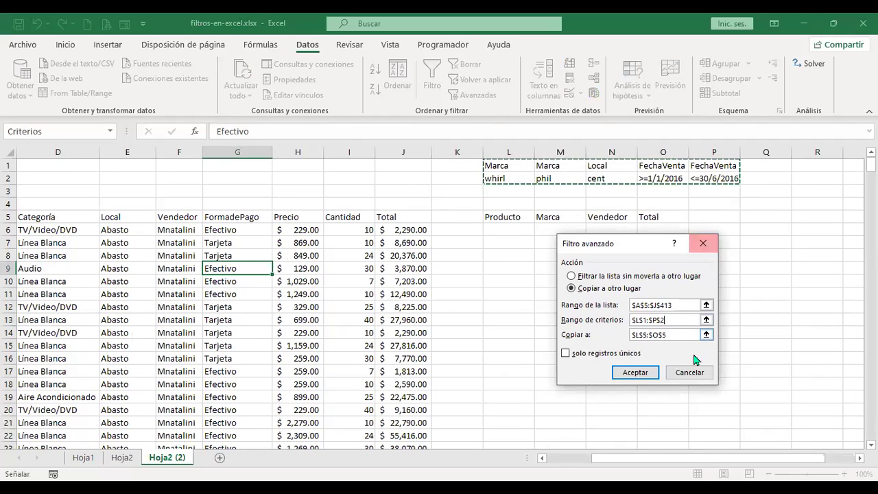
click(674, 334)
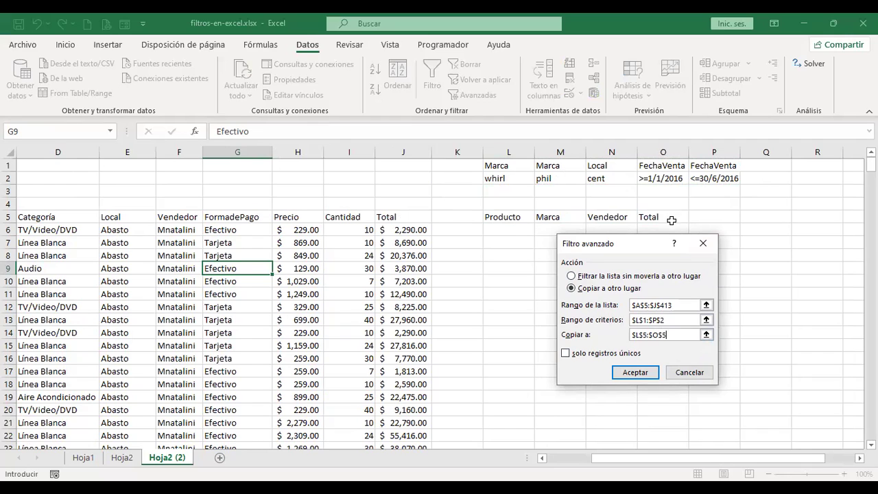
click(565, 353)
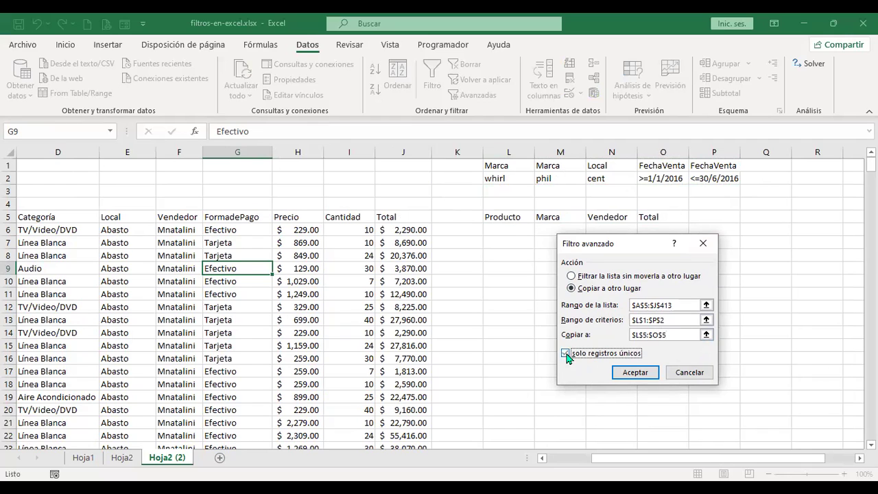
click(637, 374)
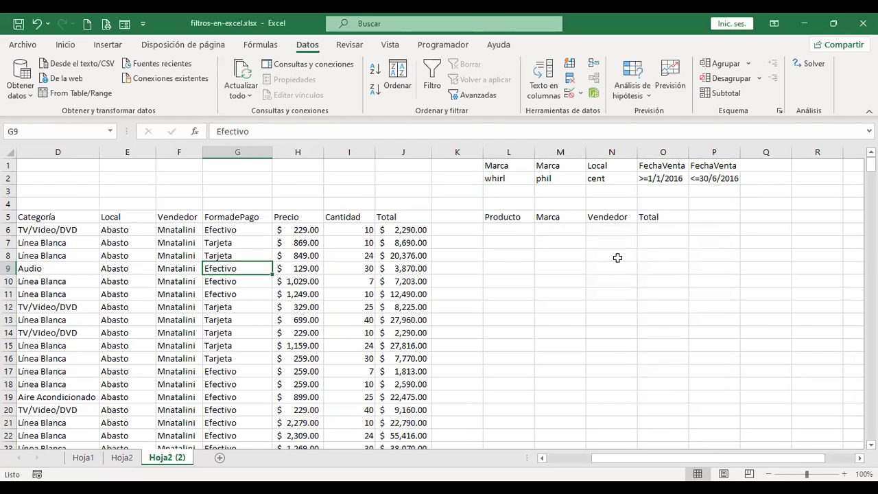
- Examine the sales table's Producto, Marca and FechaVenta columns to check its entries against the filter criteria
click(518, 220)
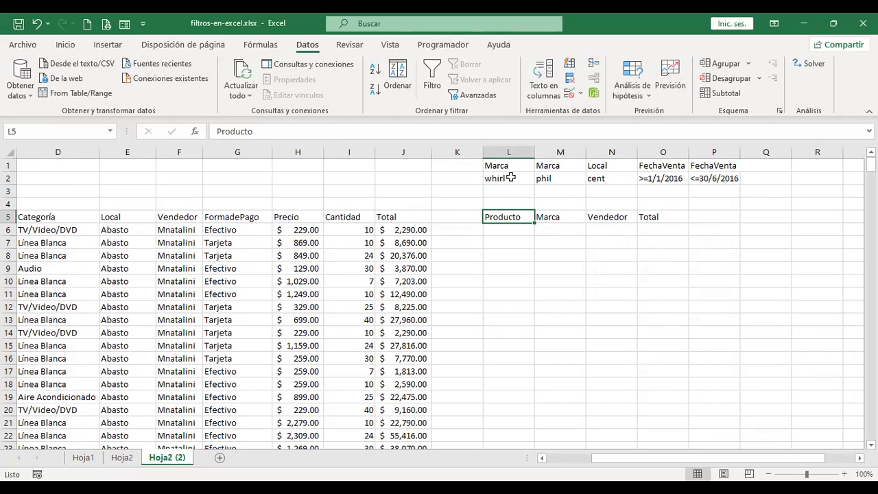
click(565, 458)
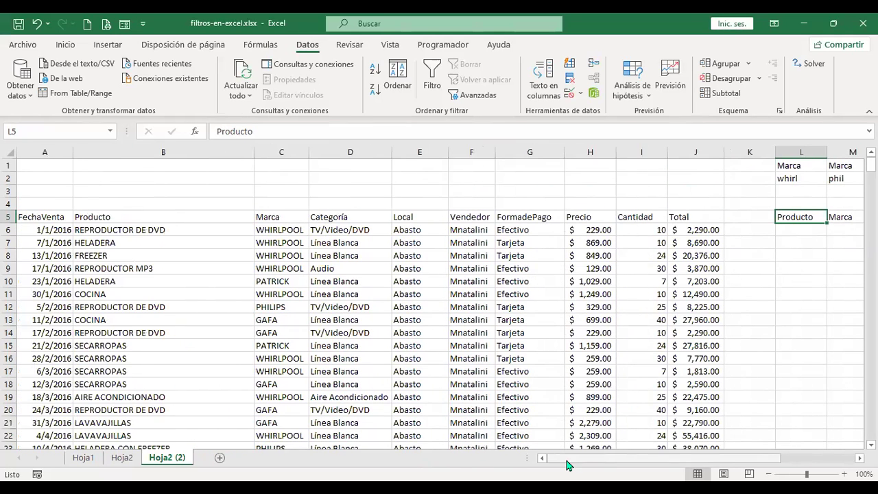
click(128, 222)
click(290, 229)
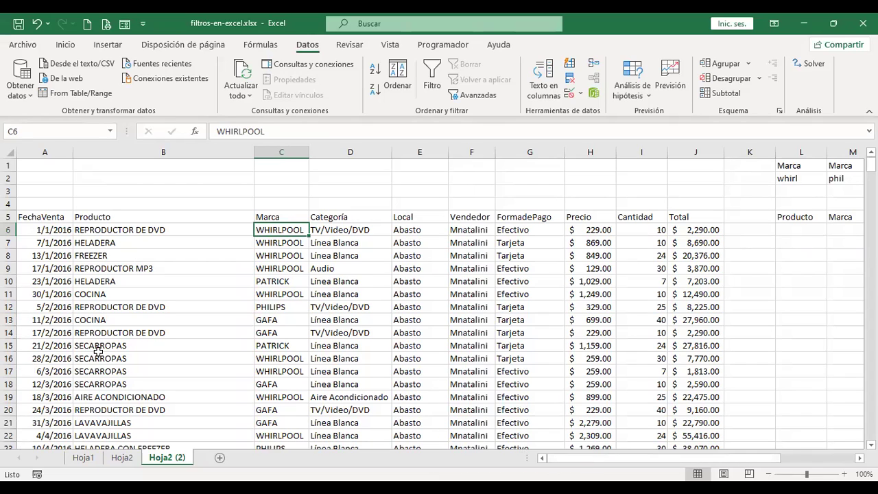
click(69, 333)
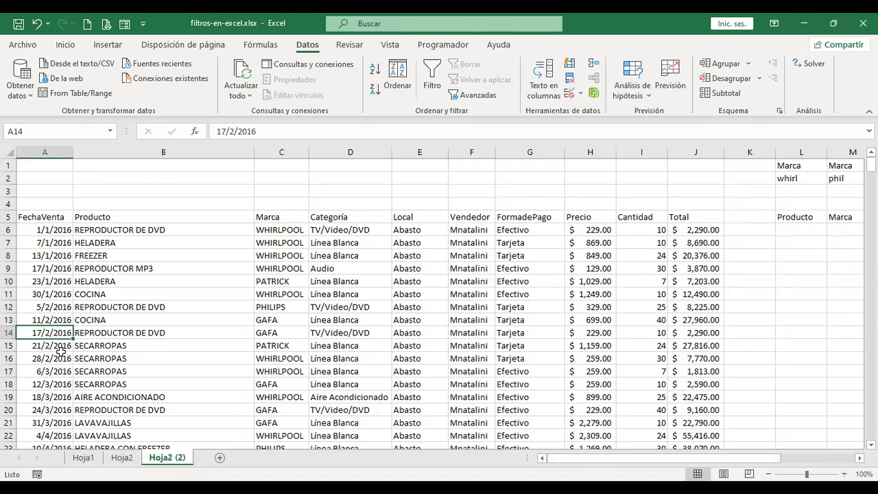
scroll(61, 351, down, 2)
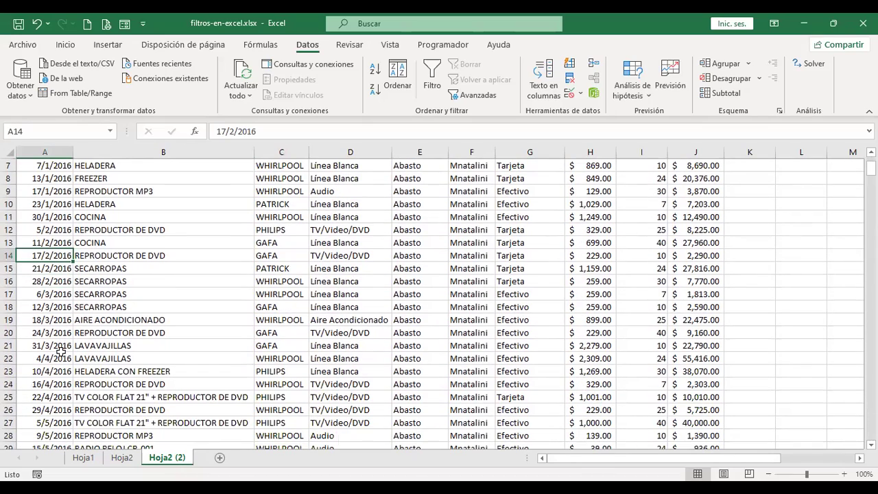
scroll(61, 351, down, 1)
scroll(61, 351, up, 3)
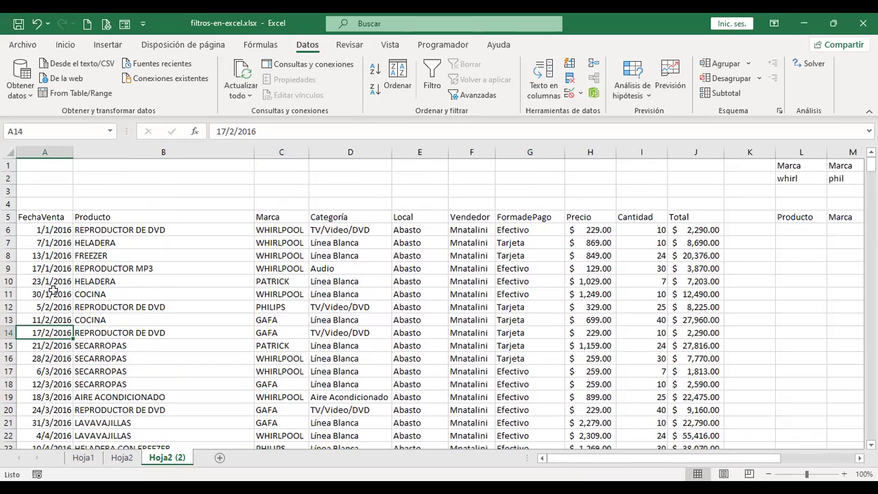
scroll(53, 291, down, 3)
scroll(53, 291, down, 8)
scroll(57, 295, up, 2)
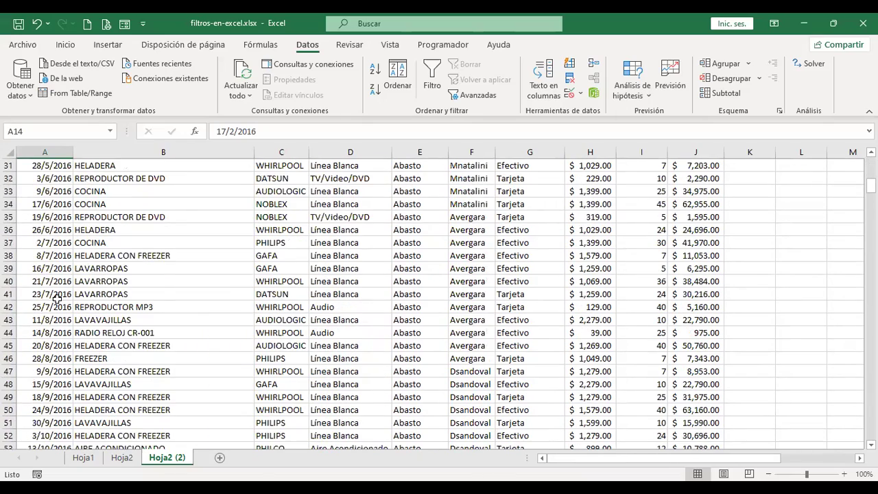
scroll(71, 247, down, 5)
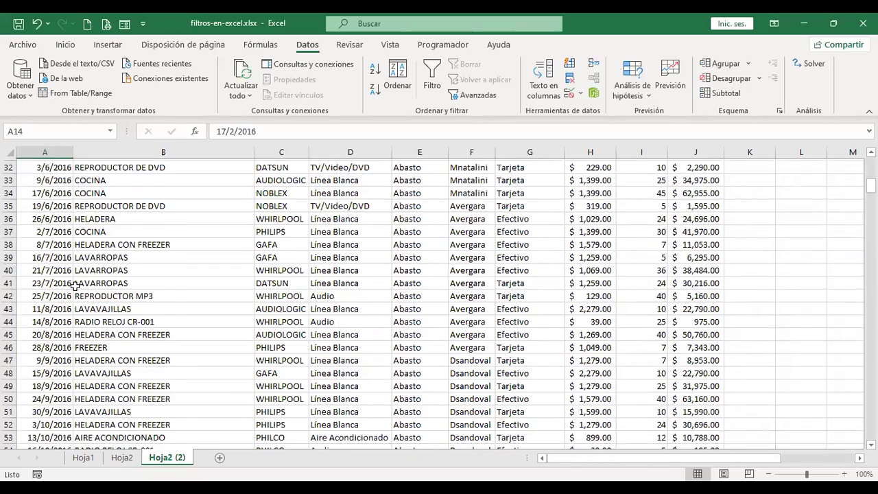
scroll(71, 254, up, 15)
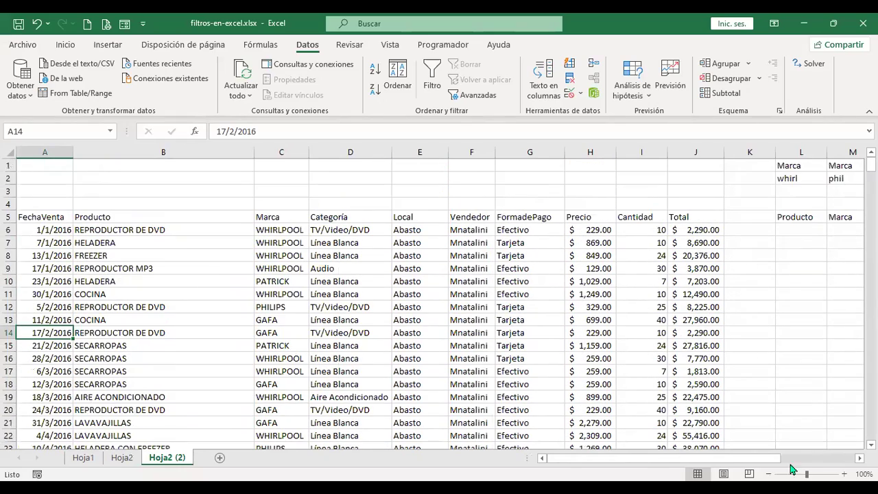
- Review the two FechaVenta criteria in O2 and P2 and their headings
click(813, 458)
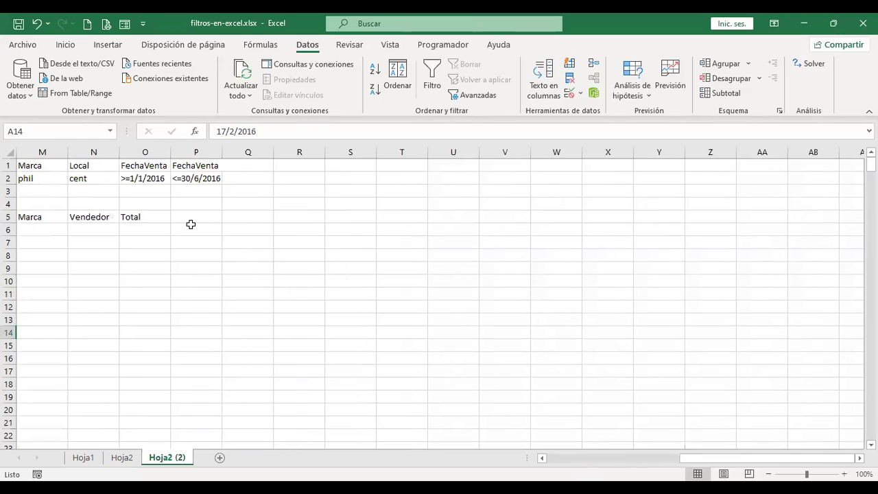
click(154, 177)
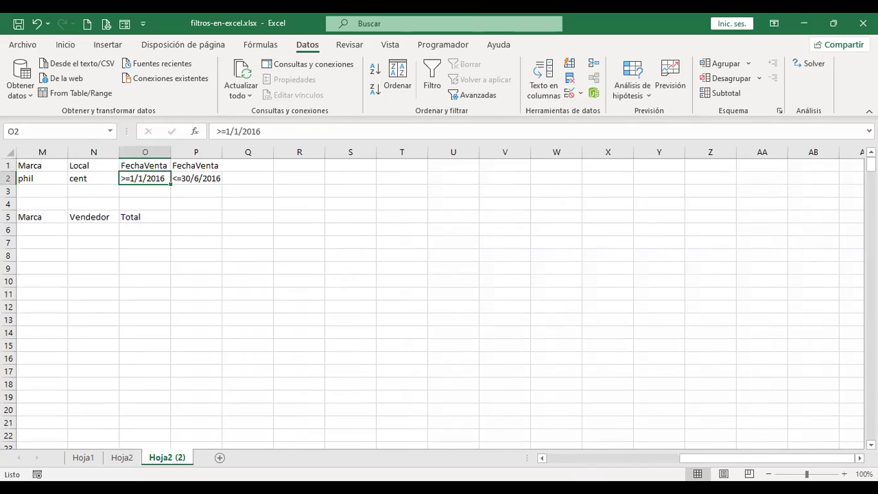
drag(710, 461, 596, 472)
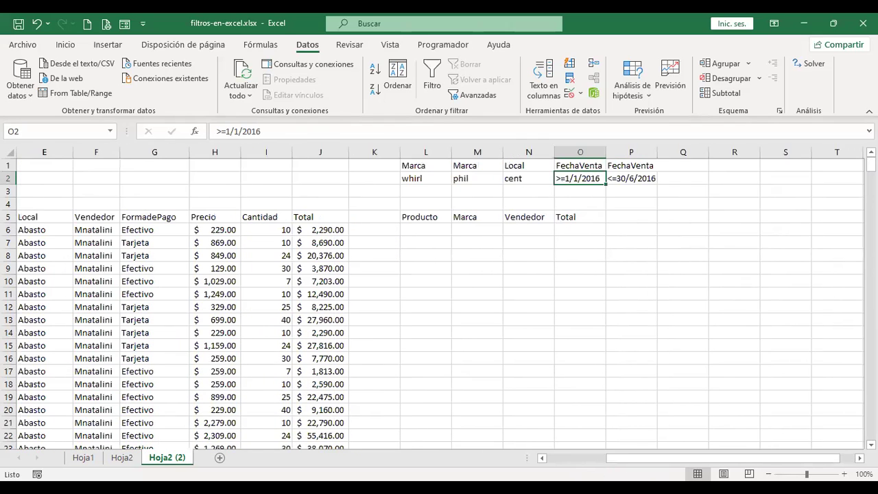
click(642, 180)
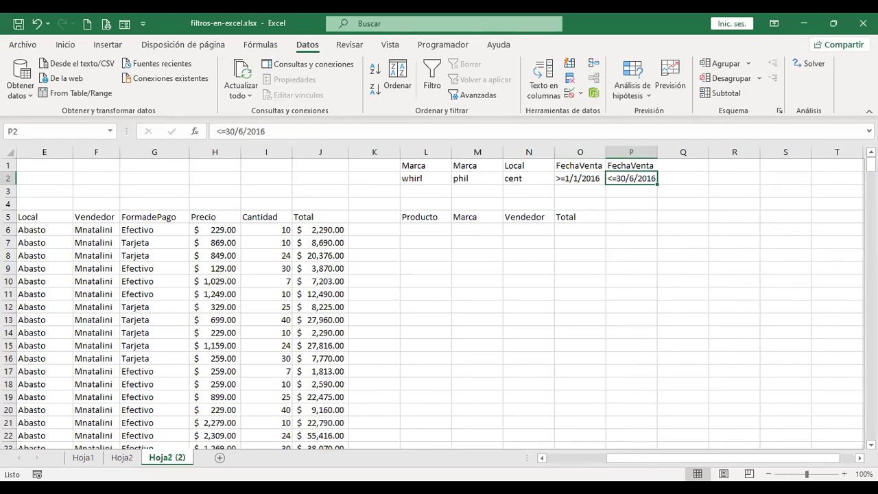
click(631, 165)
click(631, 178)
click(489, 191)
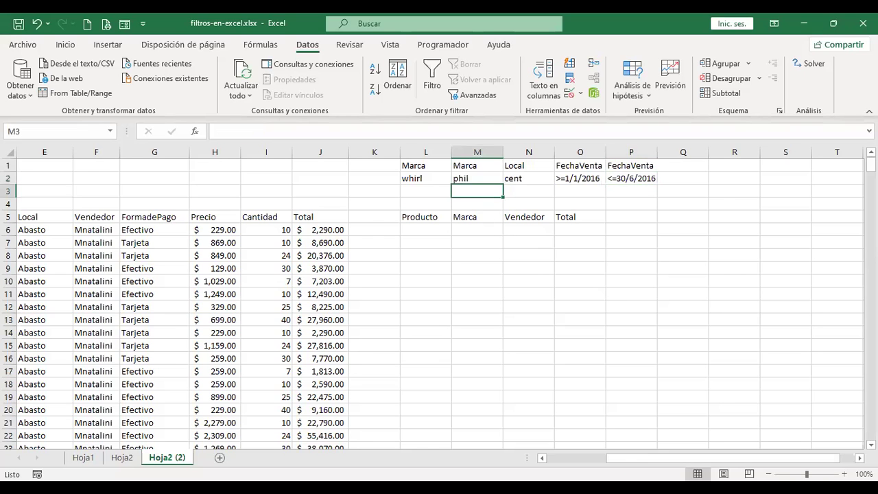
- Look at the earlier filter example on the Hoja2 sheet and return to Hoja2 (2)
click(565, 461)
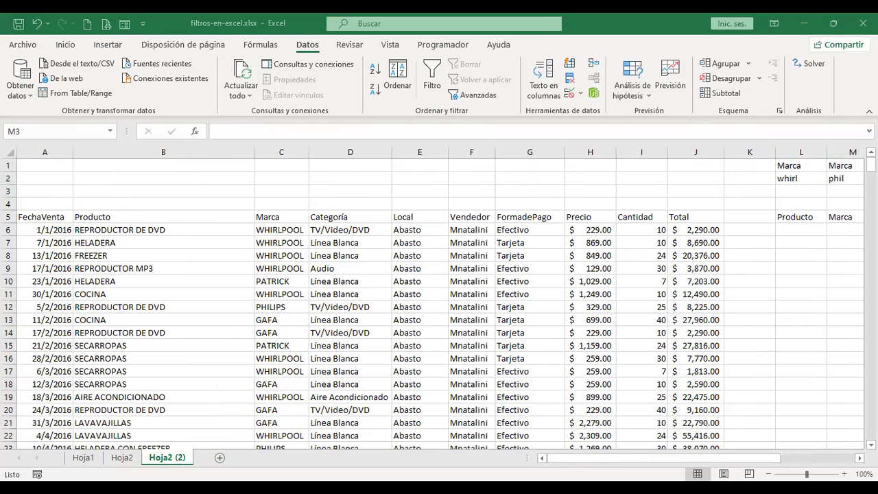
click(793, 228)
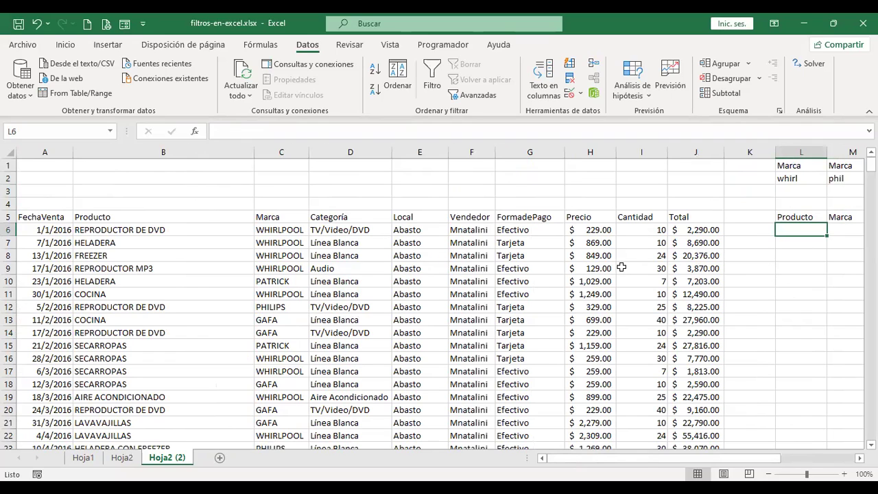
click(601, 256)
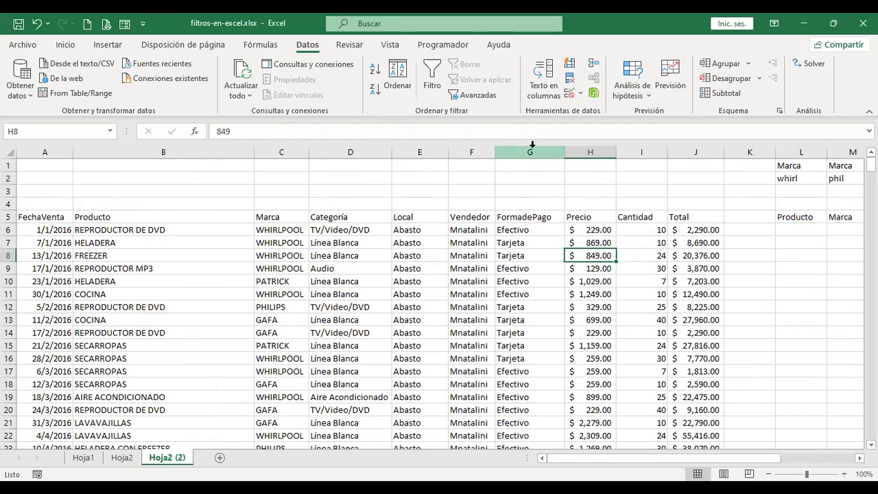
click(122, 457)
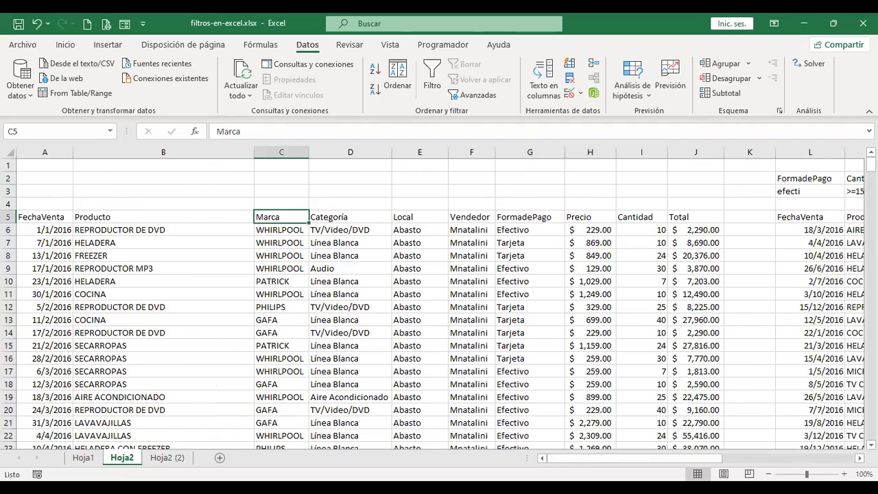
click(165, 458)
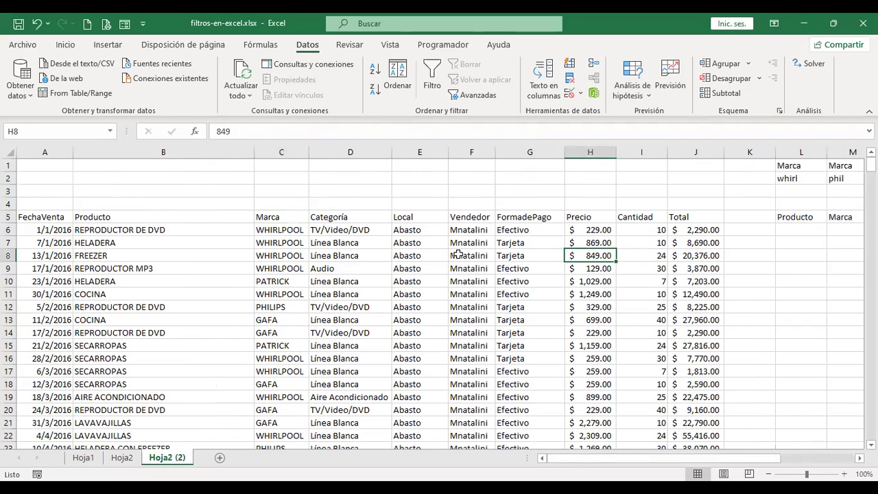
- Try filtering the sales list in place with criteria range $L$1:$P$2 and unique records only, and undo the filter
click(465, 96)
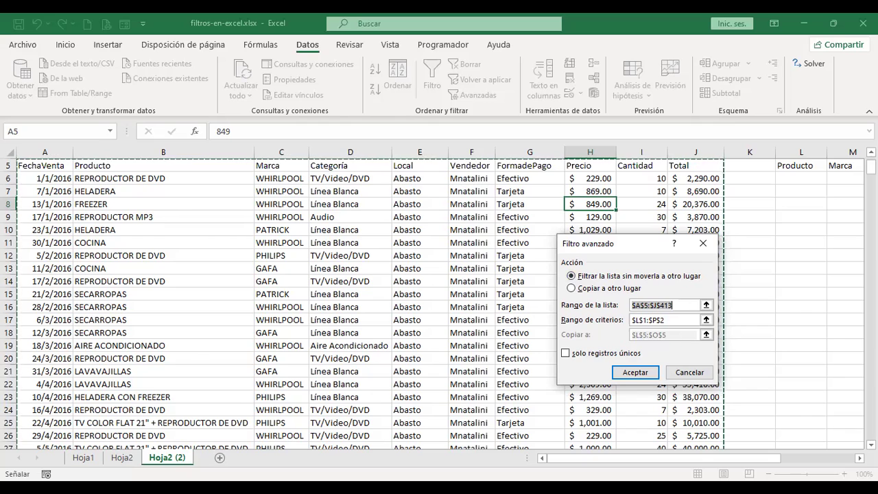
click(566, 354)
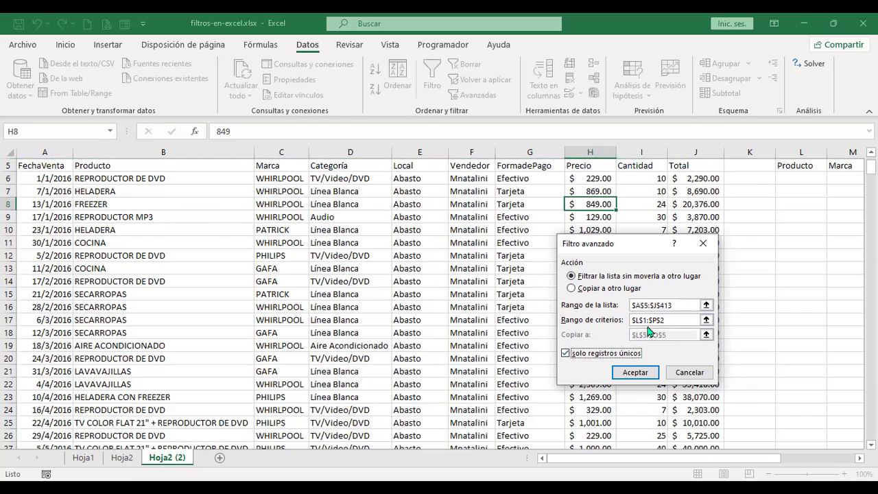
click(635, 372)
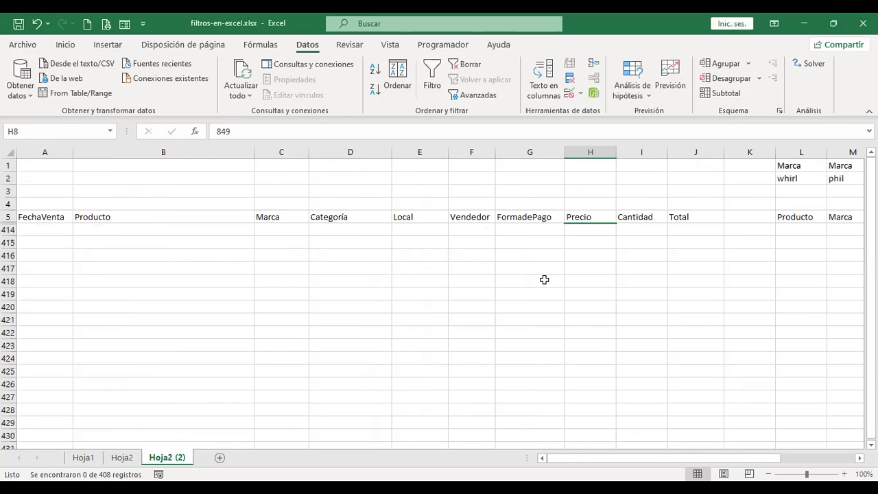
key(ctrl+z)
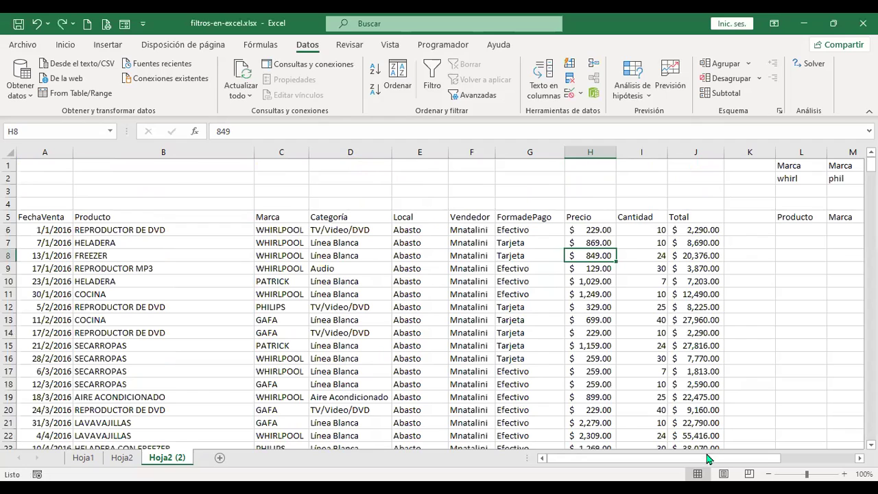
- Review the first Marca criterion's heading and value in L1 and L2 of the criteria range
scroll(391, 175, right, 5)
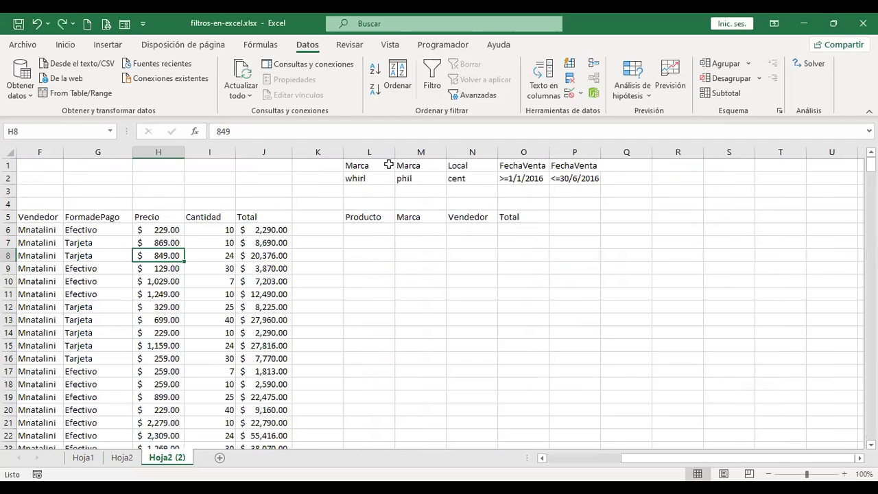
click(388, 165)
drag(620, 465, 580, 465)
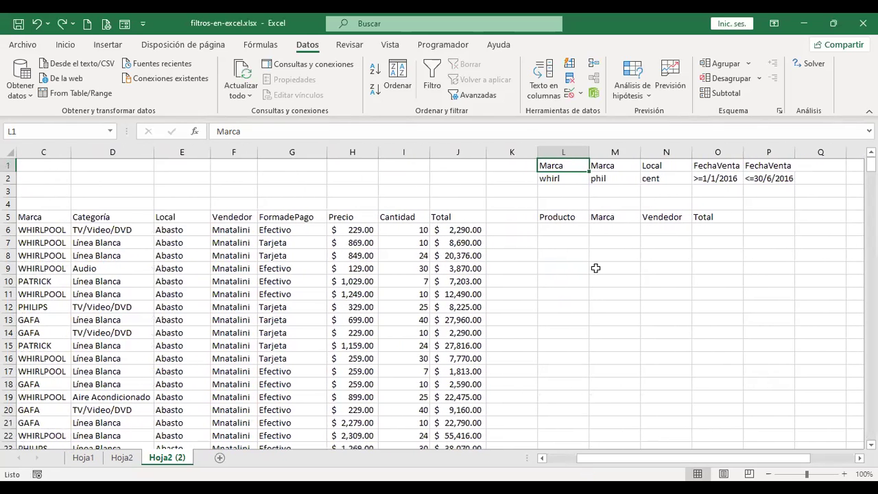
click(568, 180)
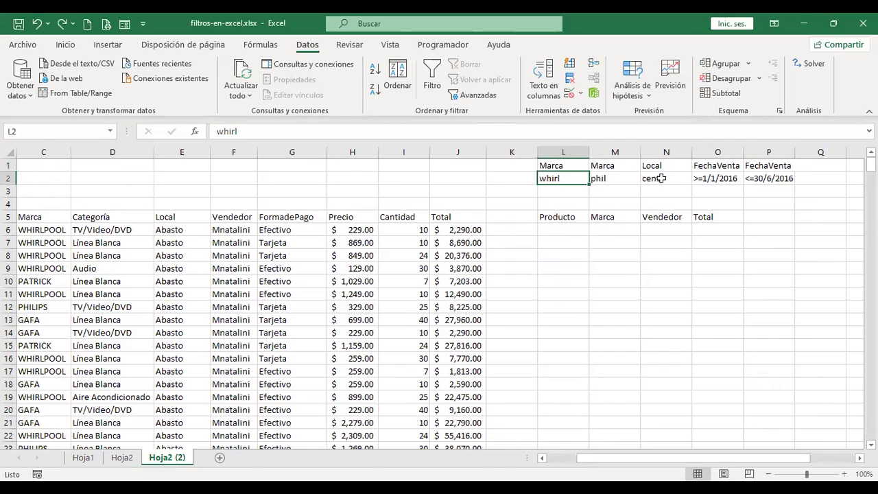
- Shorten the first Marca criterion in L2 to whir
key(F2)
key(BackSpace)
key(Return)
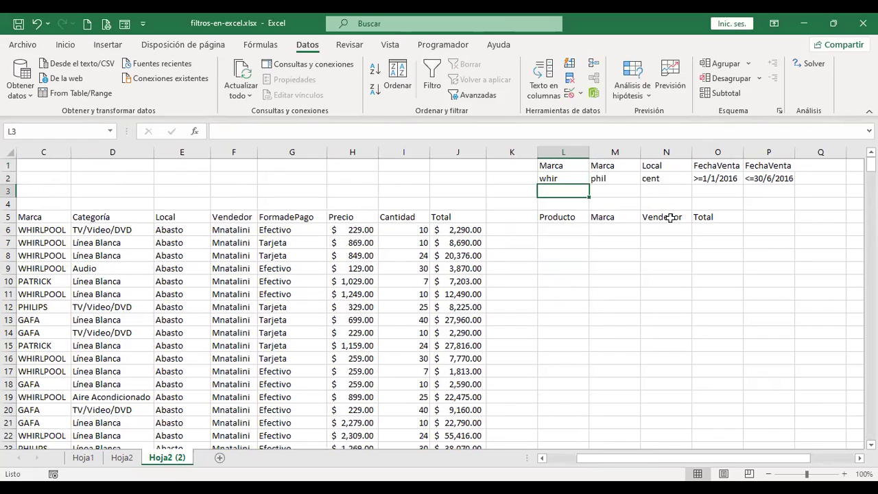
- Try filtering the sales list in place with criteria range $L$1:$P$2, and undo the filter
click(384, 262)
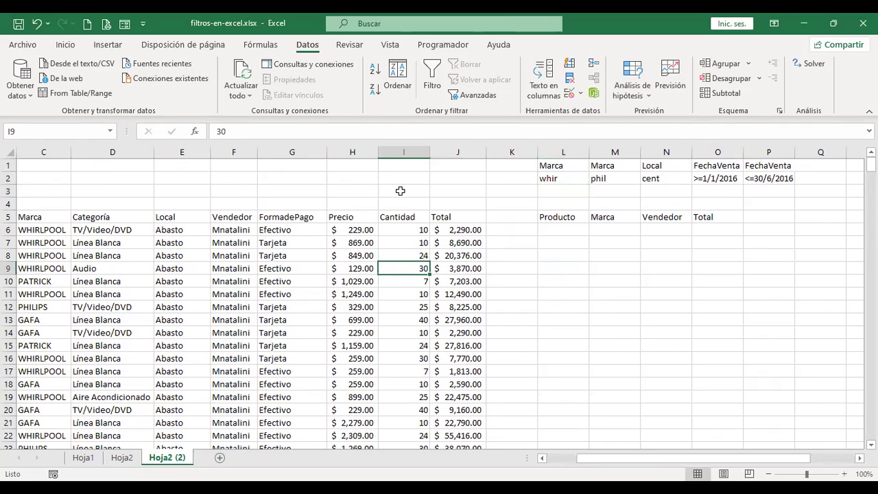
click(492, 97)
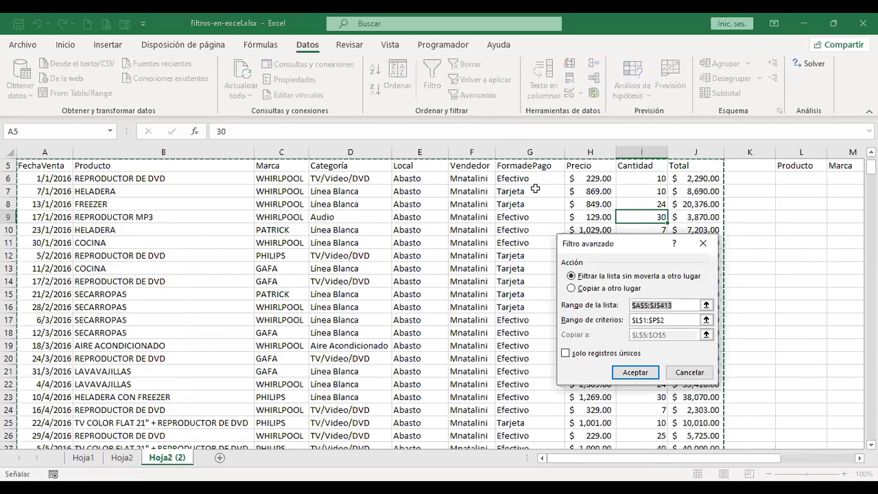
click(643, 373)
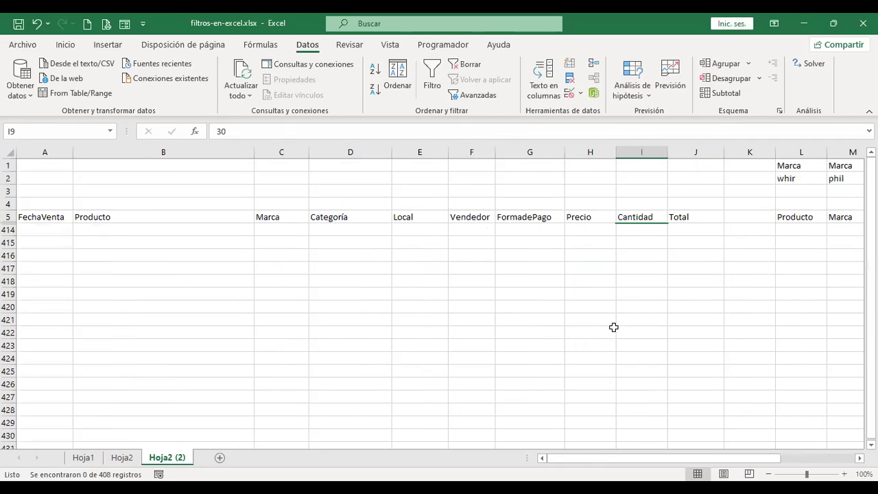
key(ctrl+z)
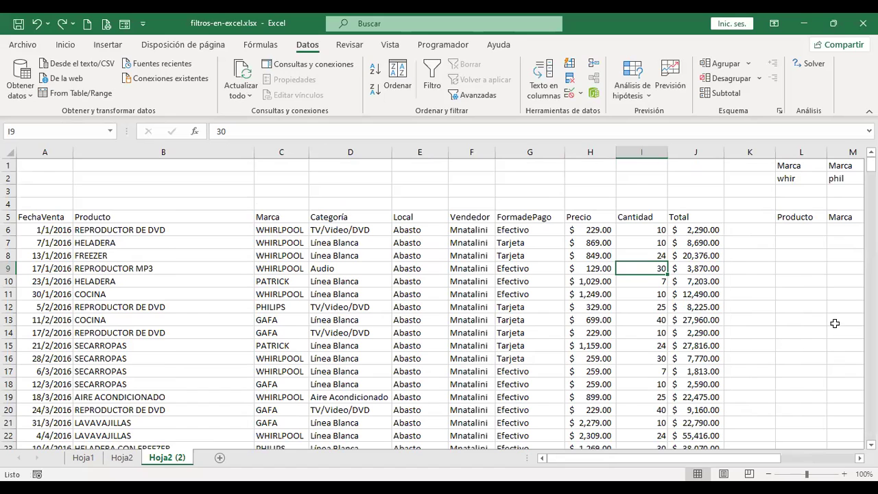
click(802, 256)
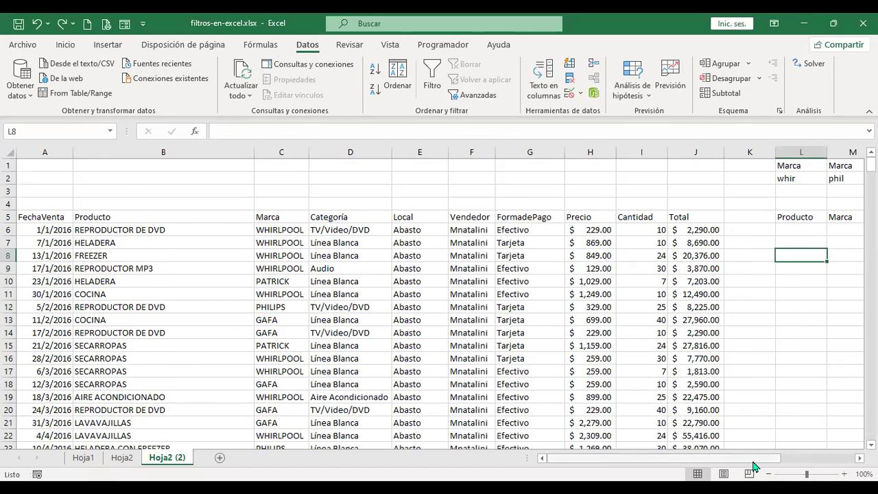
scroll(754, 466, right, 3)
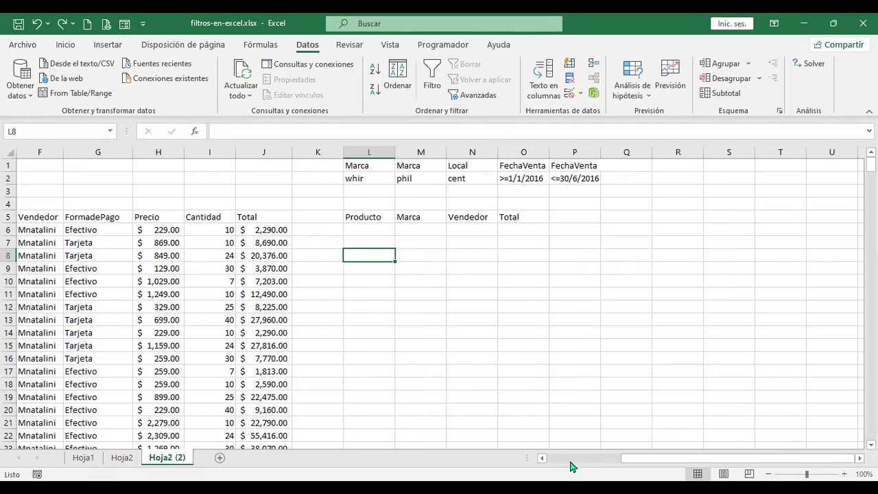
click(410, 178)
key(ctrl+c)
key(Left)
key(Down)
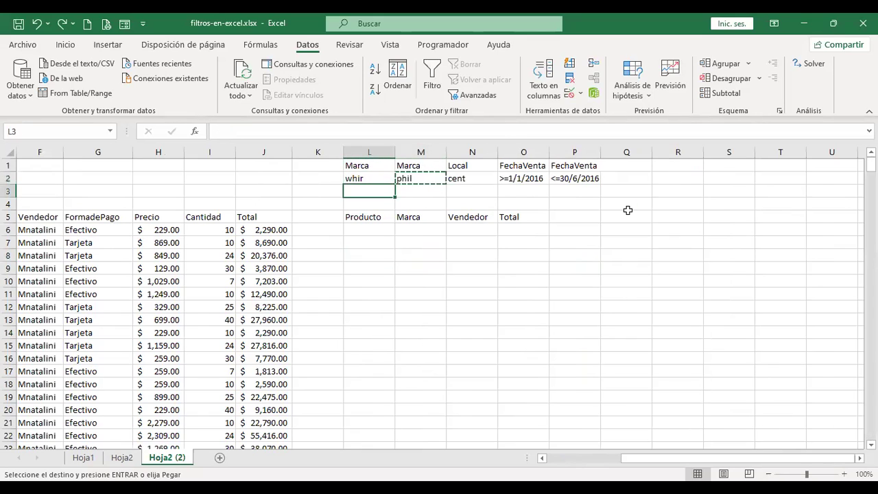
key(Right)
key(Escape)
- Copy the <=30/6/2016 criterion from P2 into O3, below the >=1/1/2016 criterion
key(Right)
key(Right)
key(Right)
key(Right)
key(Up)
key(Left)
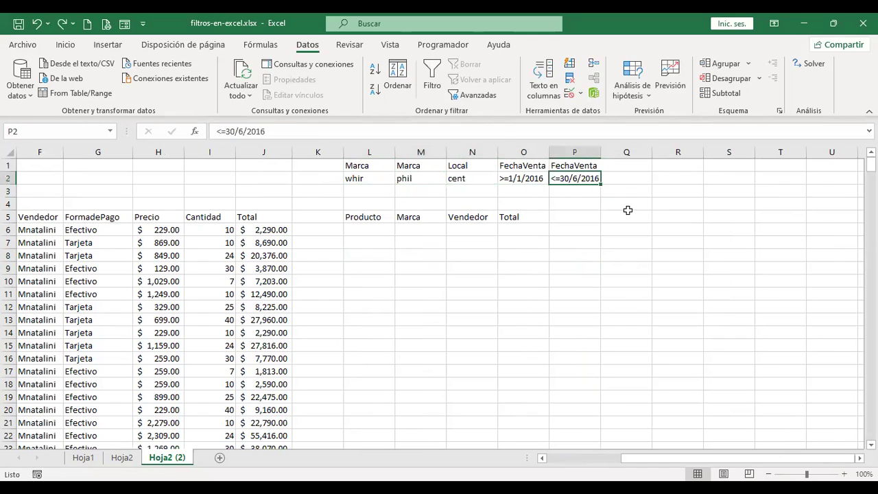
key(ctrl+c)
key(Down)
key(Left)
key(ctrl+v)
- Clear the second FechaVenta criterion in column P and fill the L2:N2 criteria down to row 3
key(Up)
key(Right)
key(Up)
key(Escape)
click(591, 148)
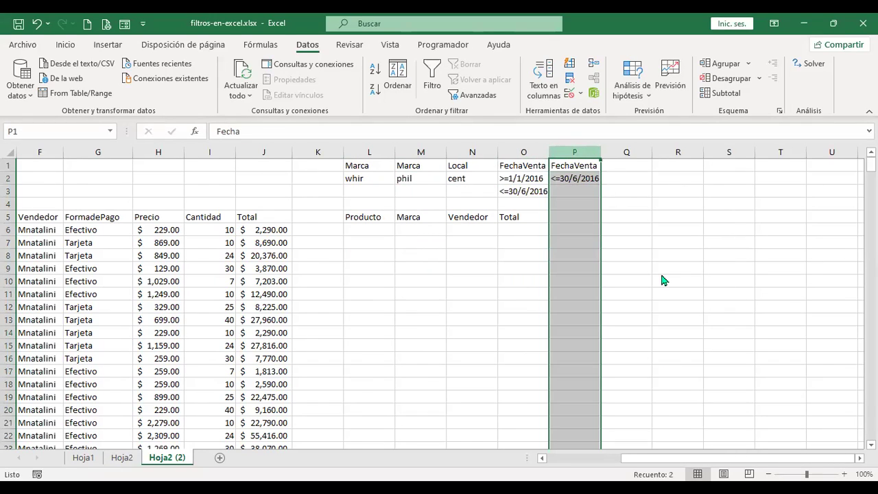
key(Delete)
drag(357, 178, 499, 196)
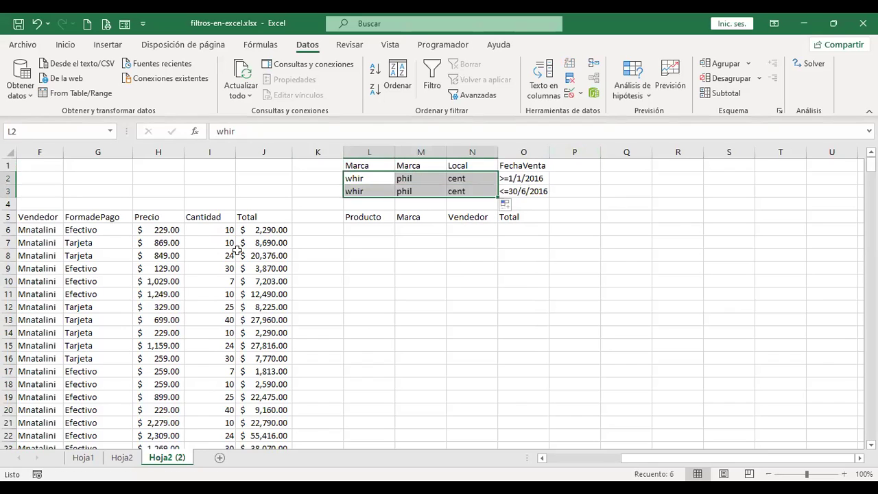
- Try filtering the sales list in place with criteria range $L$1:$O$3 and unique records only, and undo the filter
click(209, 253)
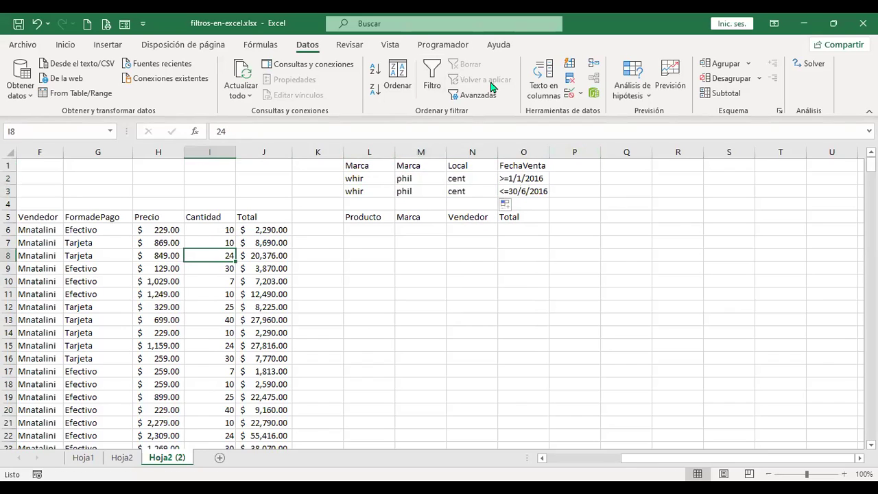
click(478, 95)
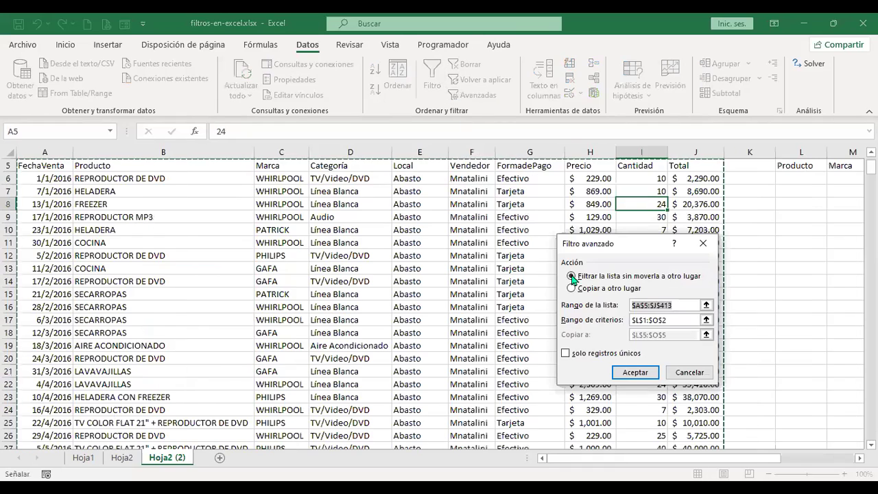
click(679, 320)
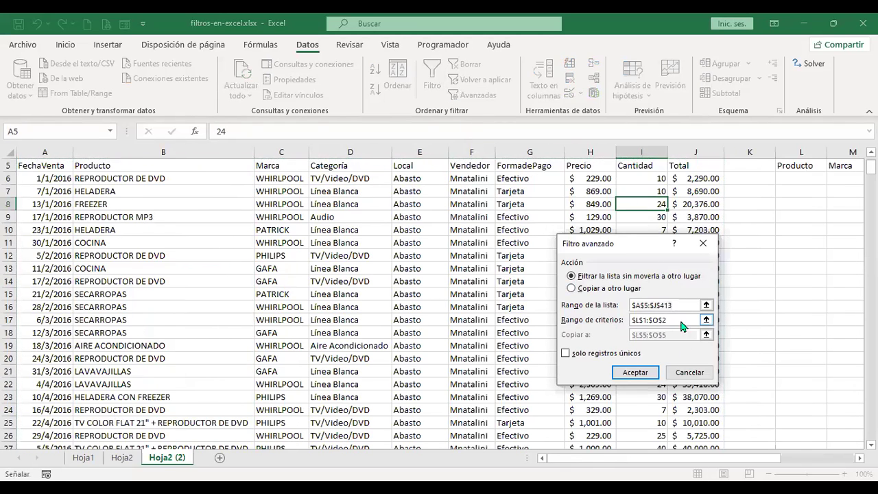
key(Delete)
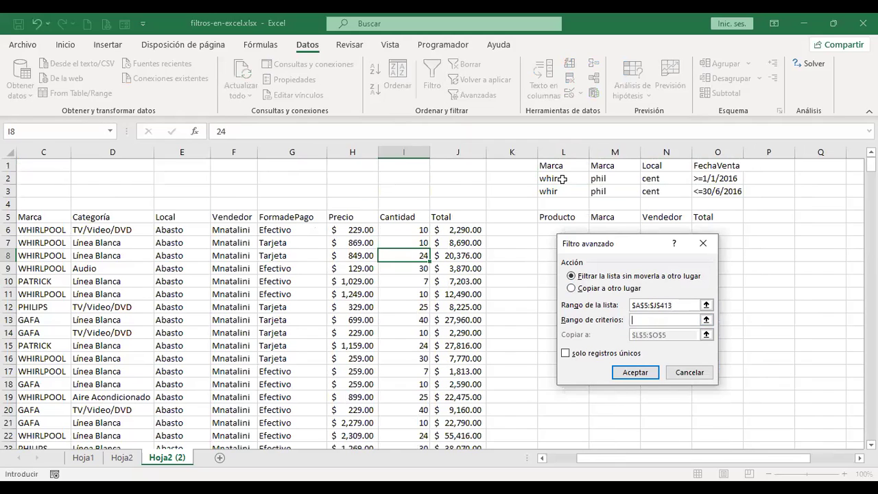
drag(552, 166, 707, 195)
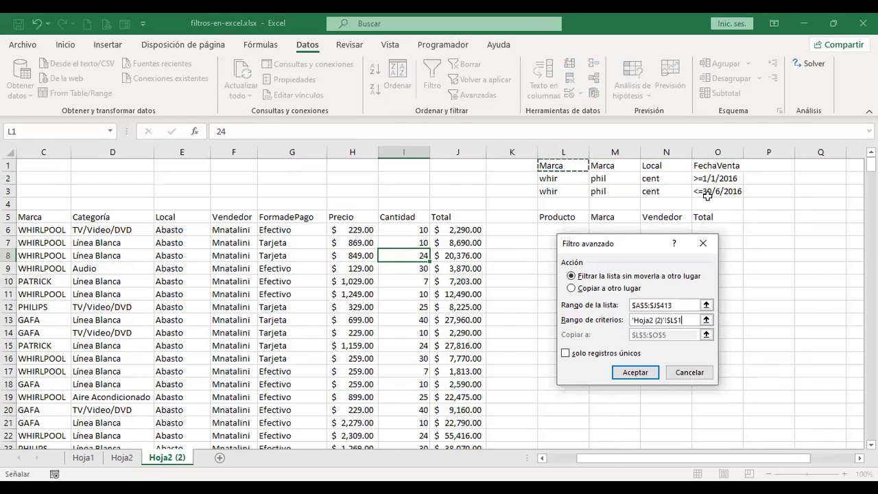
shift+click(708, 195)
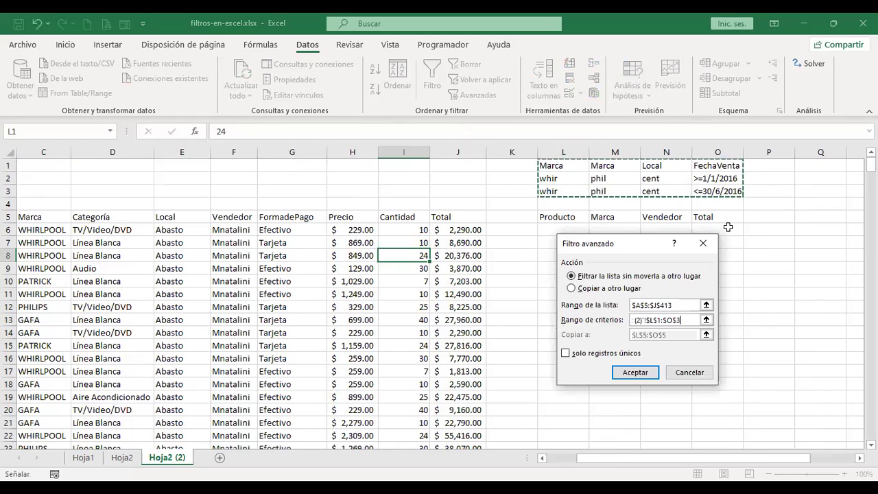
click(565, 354)
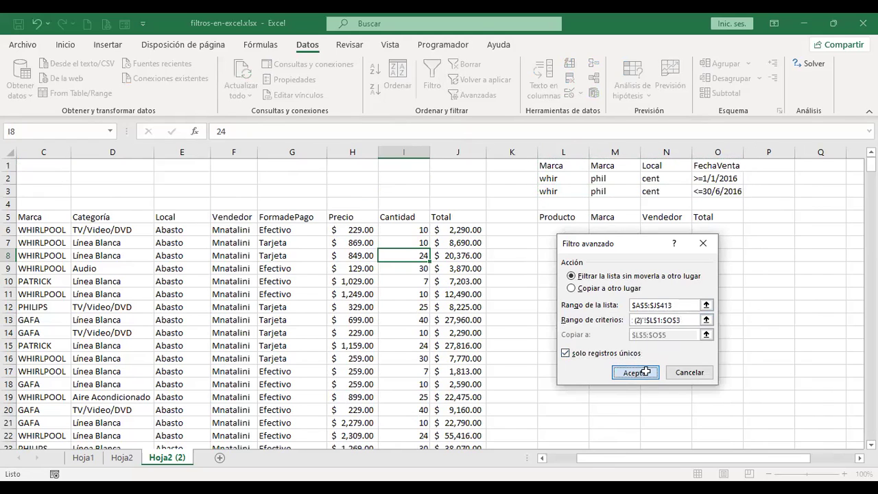
click(637, 371)
key(ctrl+z)
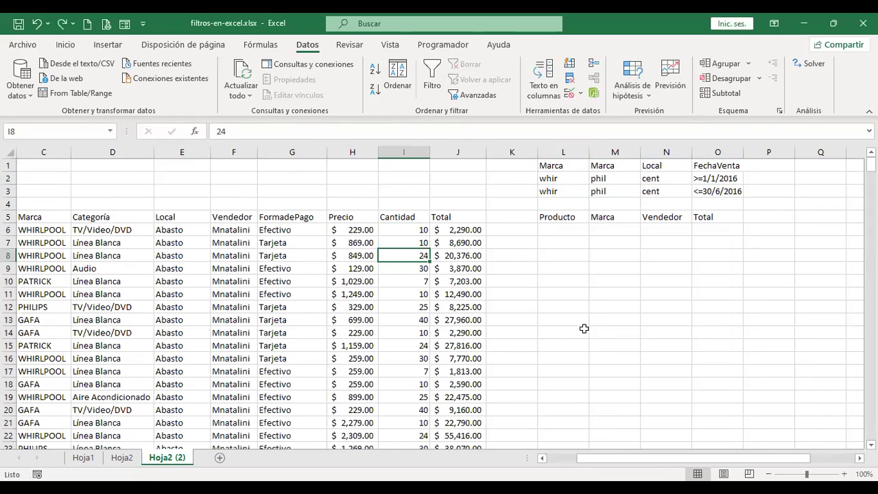
- Remove the comparison operators from the FechaVenta criteria, leaving 1/1/2016 in O2 and 30/6/2016 in O3
click(716, 178)
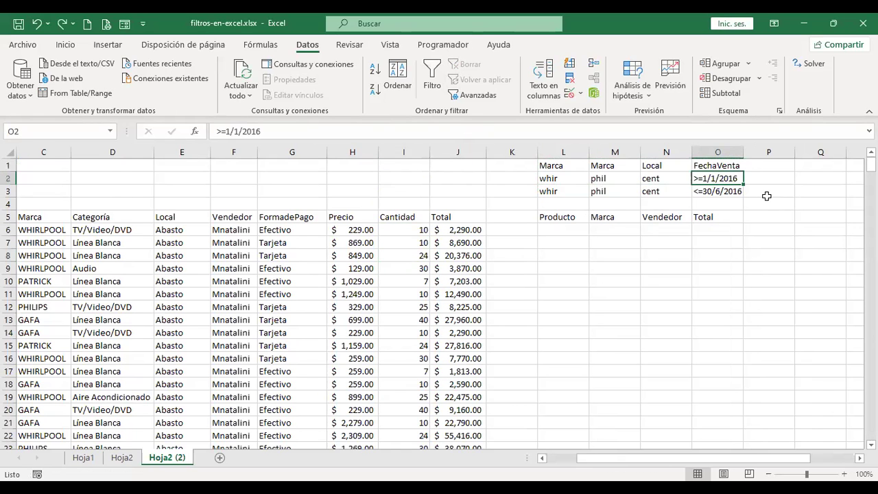
key(F2)
key(Home)
key(Delete)
key(Delete)
key(Delete)
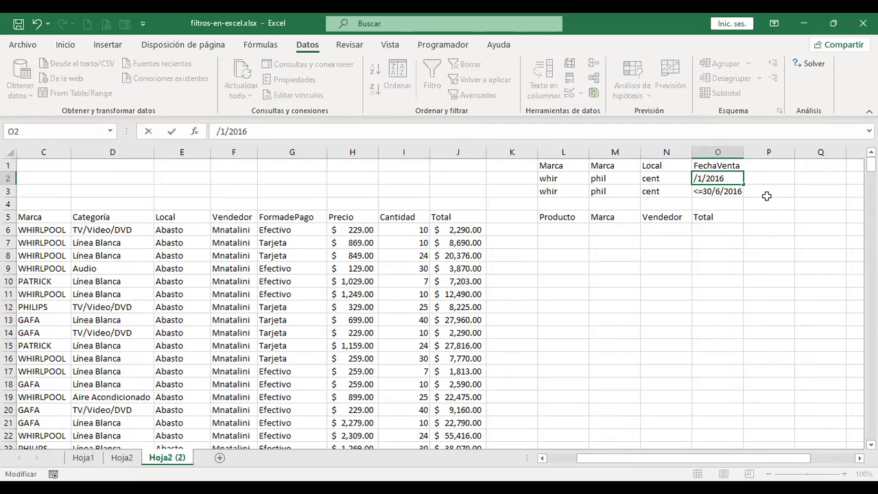
text(1)
key(Return)
key(F2)
key(Home)
key(Delete)
key(Delete)
key(Return)
- Review the Marca, Marca, Local and FechaVenta headings in L1:O1 of the criteria range
key(Up)
key(Up)
key(Up)
key(Left)
key(Left)
key(Left)
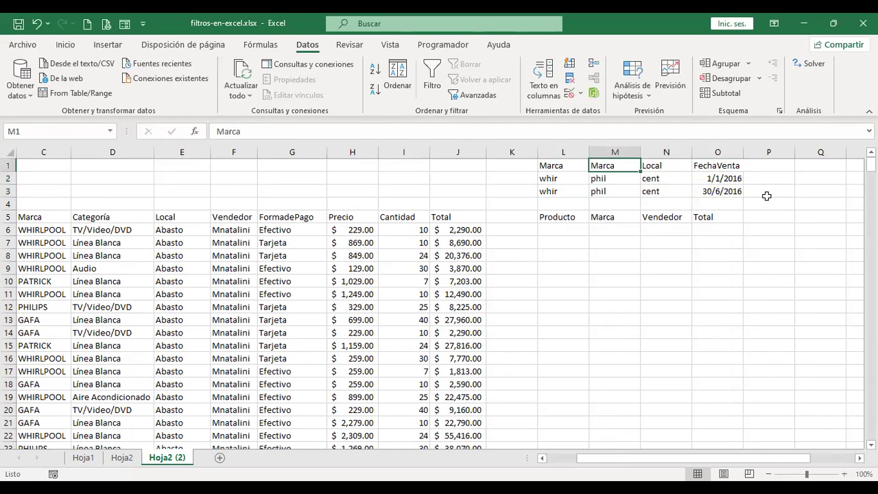
key(shift+Right)
key(shift+Right)
key(shift+Right)
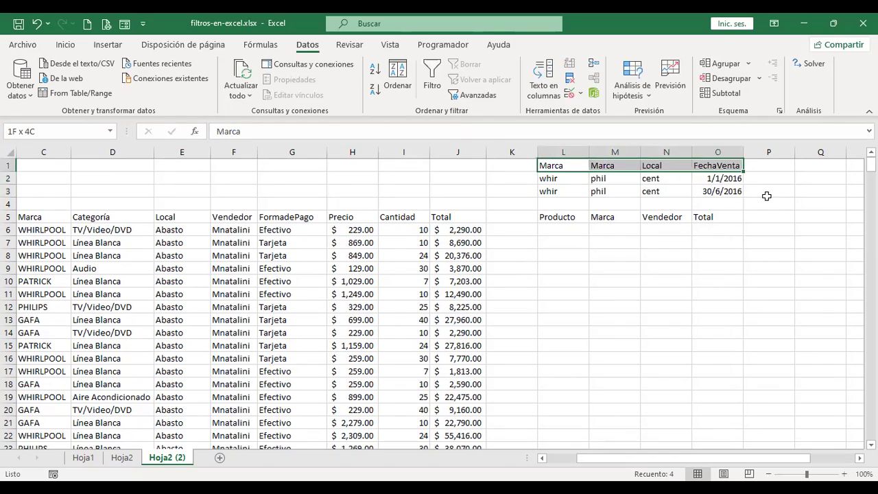
- Retry the in-place advanced filter for unique records using the plain-date criteria in $L$1:$O$3, and undo it
click(421, 268)
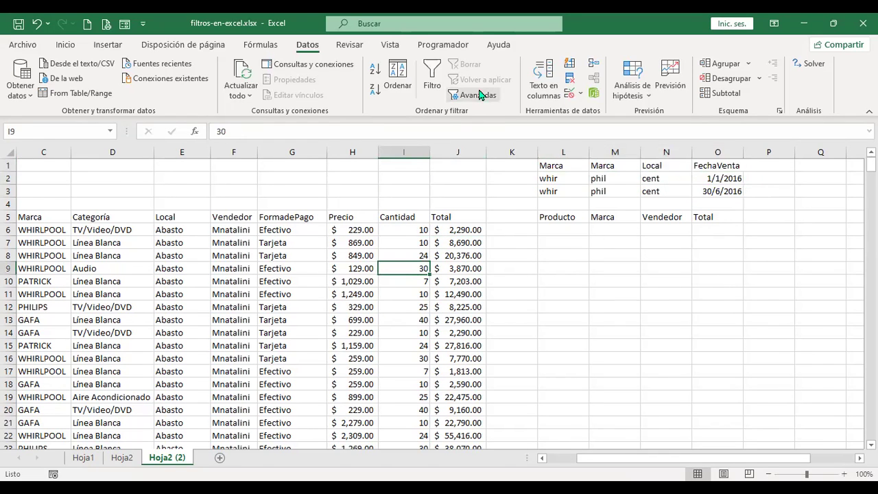
click(480, 94)
drag(670, 320, 625, 336)
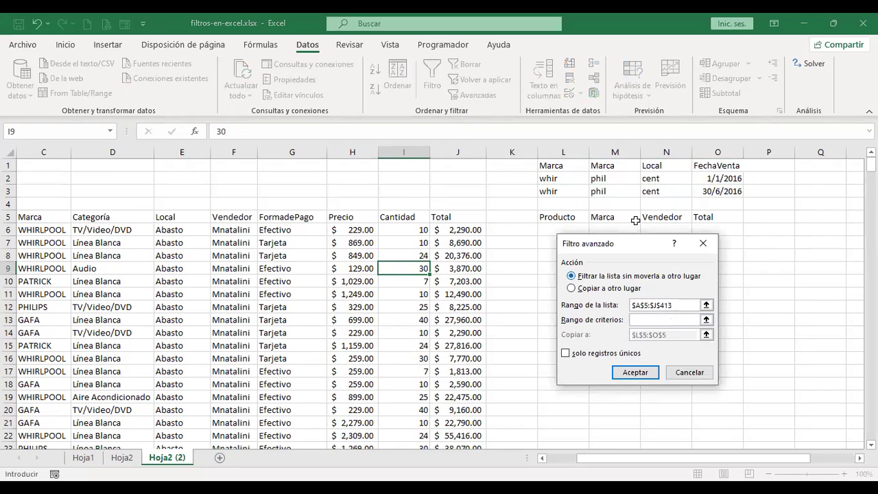
click(577, 162)
drag(577, 162, 725, 206)
click(567, 353)
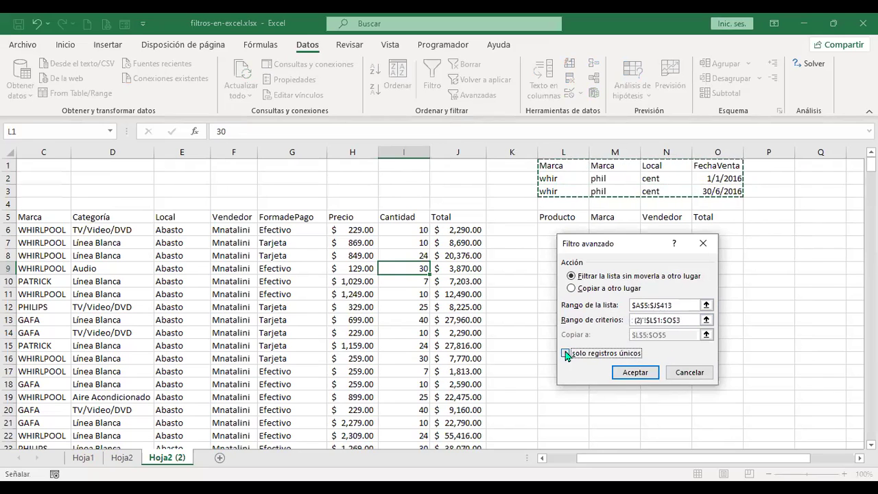
click(636, 373)
key(ctrl+z)
- Switch to the Hoja2 sheet and examine the earlier FormadePago, Cantidad and Precio criteria in L2:O3
key(ctrl+Home)
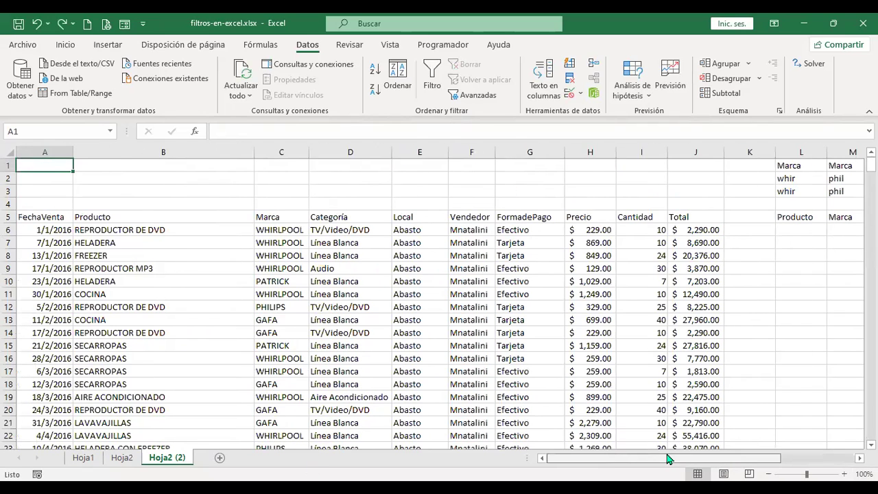
drag(670, 465, 741, 465)
key(ctrl+Home)
click(121, 457)
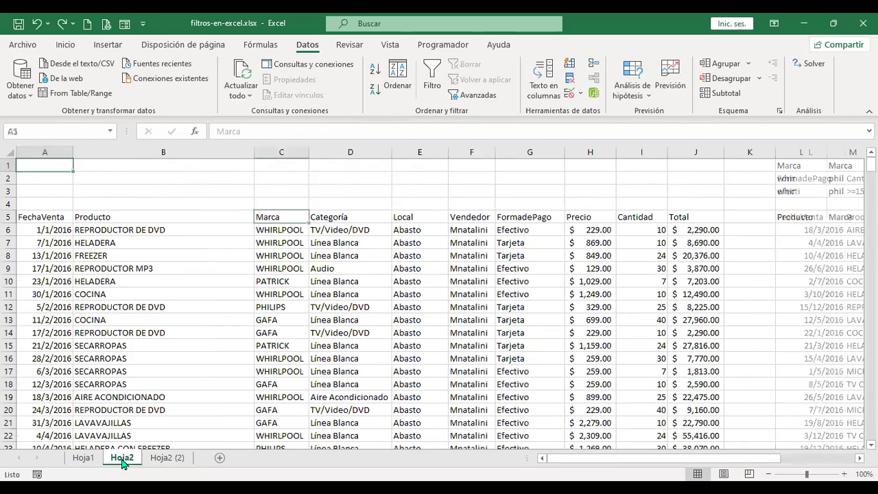
click(808, 191)
click(810, 216)
key(Up)
key(Up)
key(Right)
key(Right)
key(Right)
key(Left)
key(Left)
key(Left)
key(Right)
key(Left)
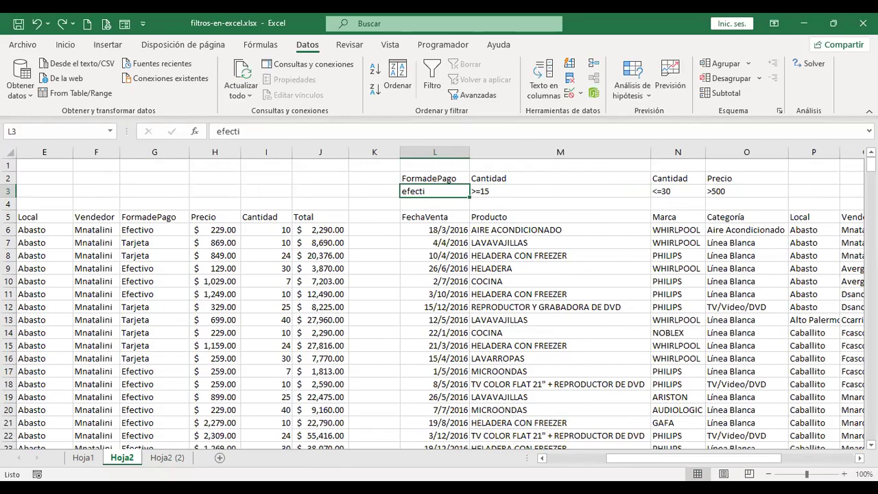
key(Right)
key(Right)
key(Right)
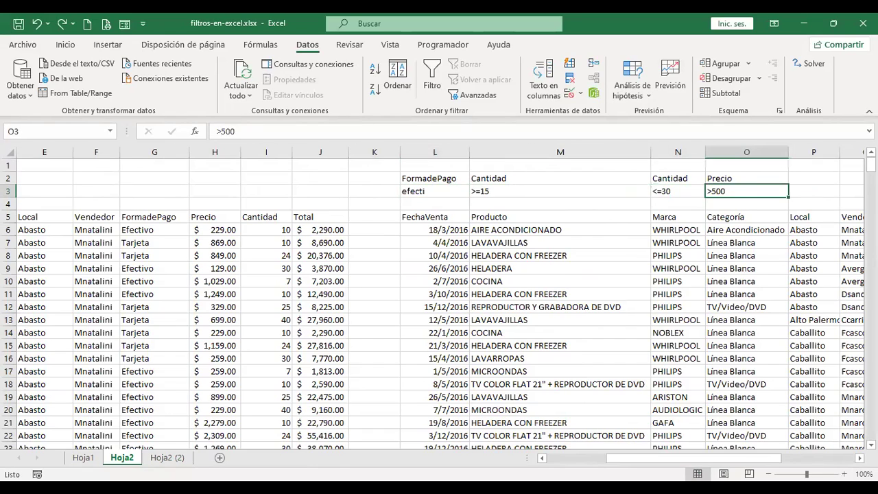
- Look across the criteria row and extracted results on Hoja2 past the Total column, and return to L3
key(Right)
key(Right)
key(Right)
key(Right)
key(Right)
key(Right)
key(Right)
key(Right)
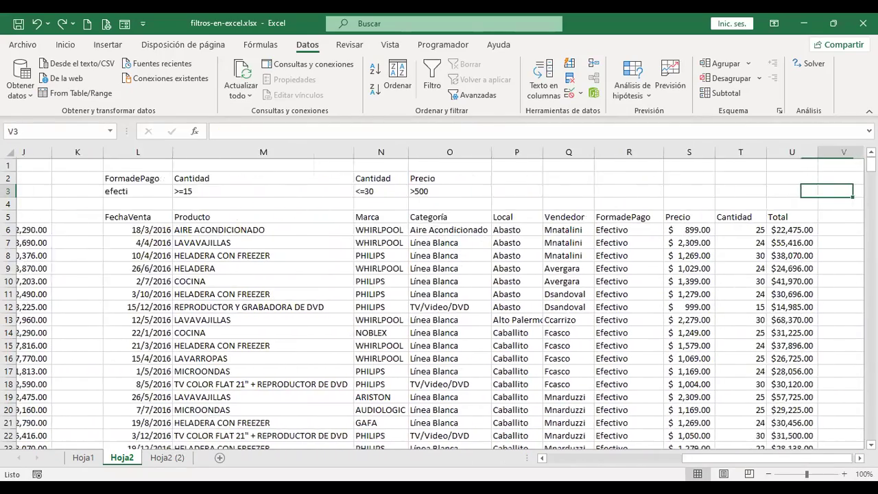
key(Left)
key(Left)
key(Left)
key(Left)
key(Left)
key(Left)
key(Left)
key(Left)
key(Left)
key(Left)
key(Left)
text(efecti)
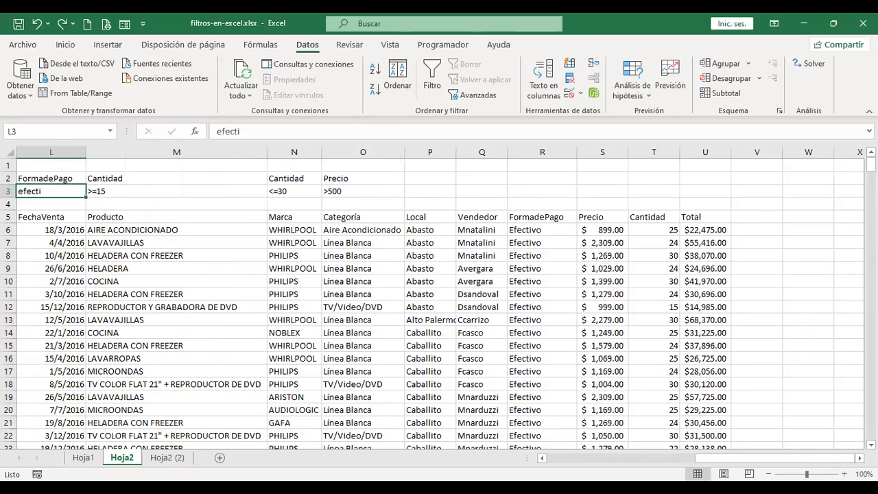
- Compare the original sales list on Hoja2 with the extracted results beside it, from FechaVenta to Total
key(ctrl+Home)
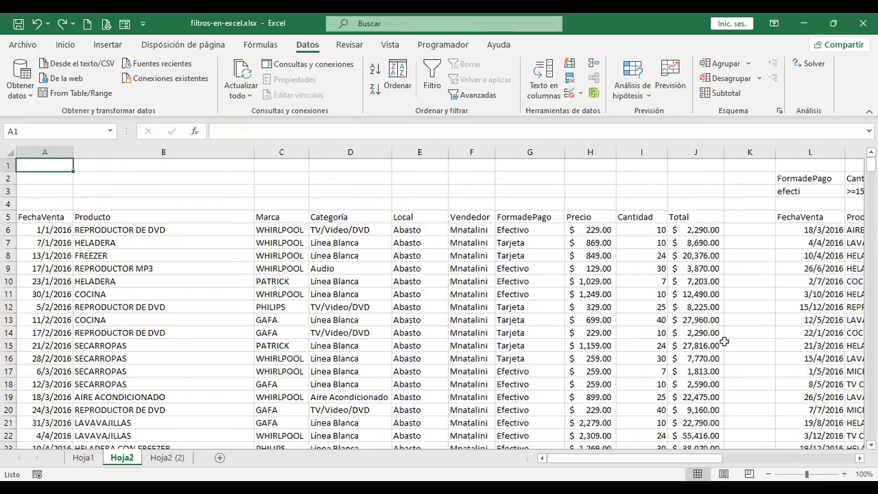
scroll(725, 343, down, 2)
scroll(725, 341, up, 1)
scroll(725, 341, up, 1)
drag(683, 458, 847, 466)
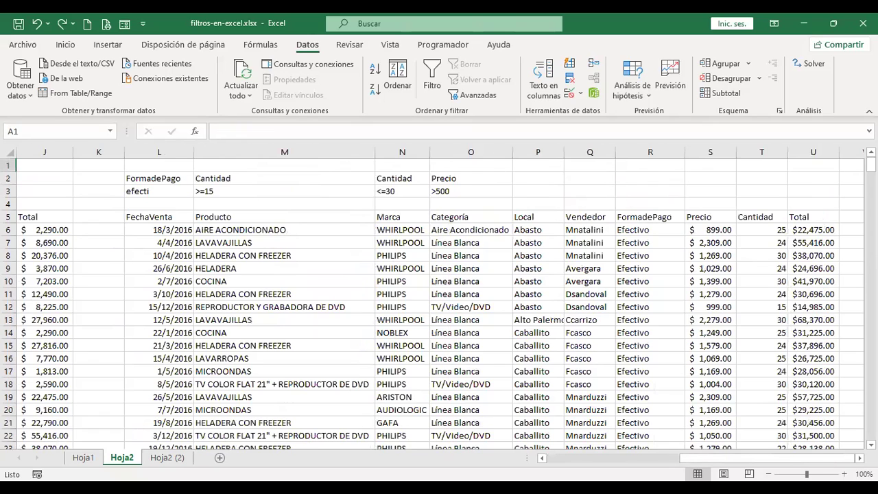
scroll(439, 302, right, 5)
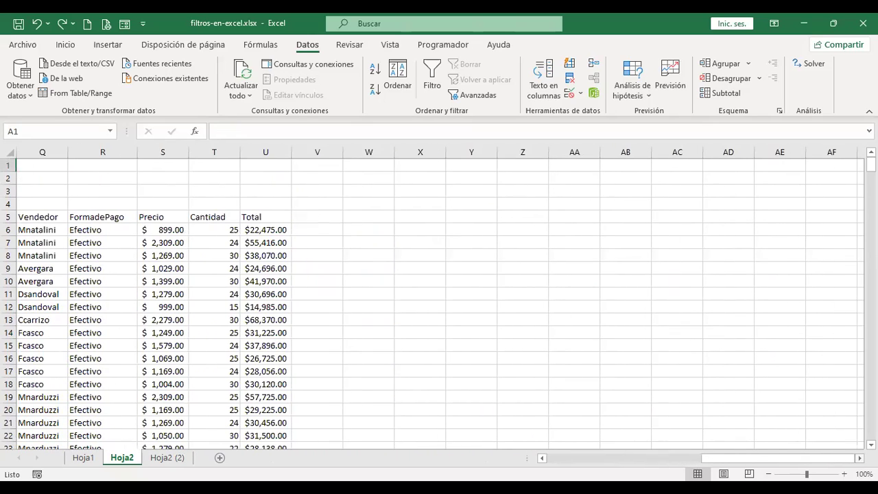
click(417, 216)
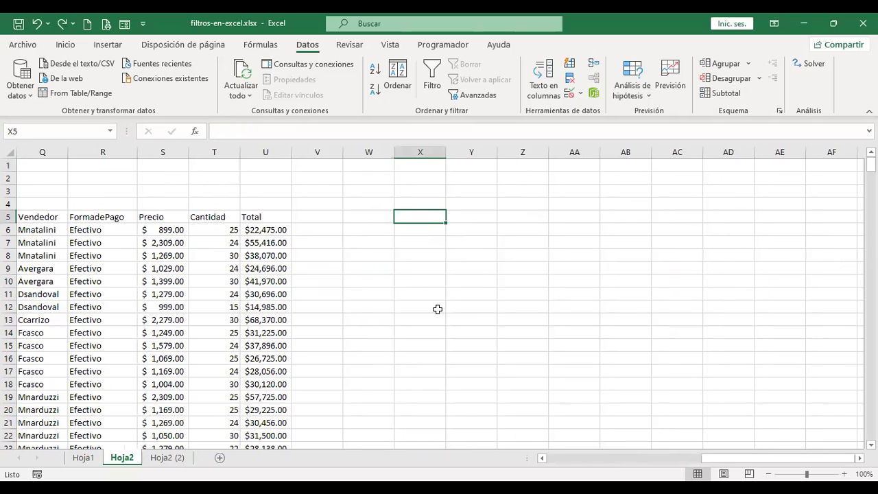
drag(736, 465, 689, 465)
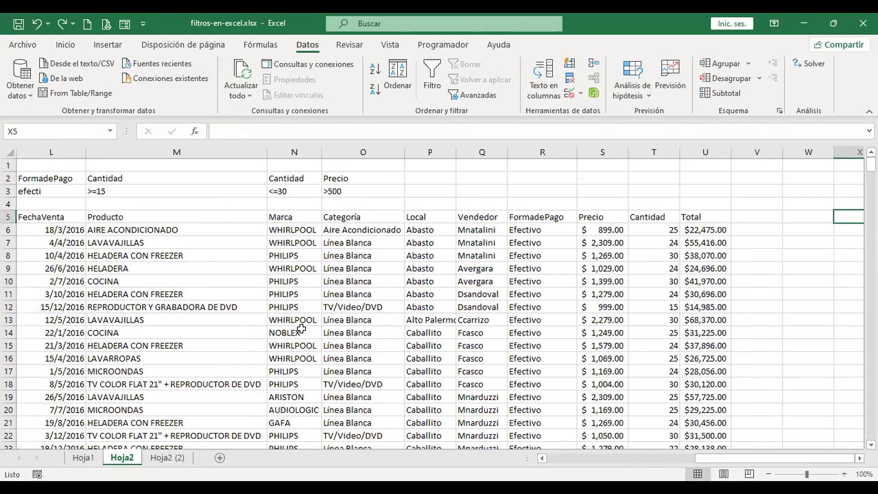
drag(748, 459, 626, 460)
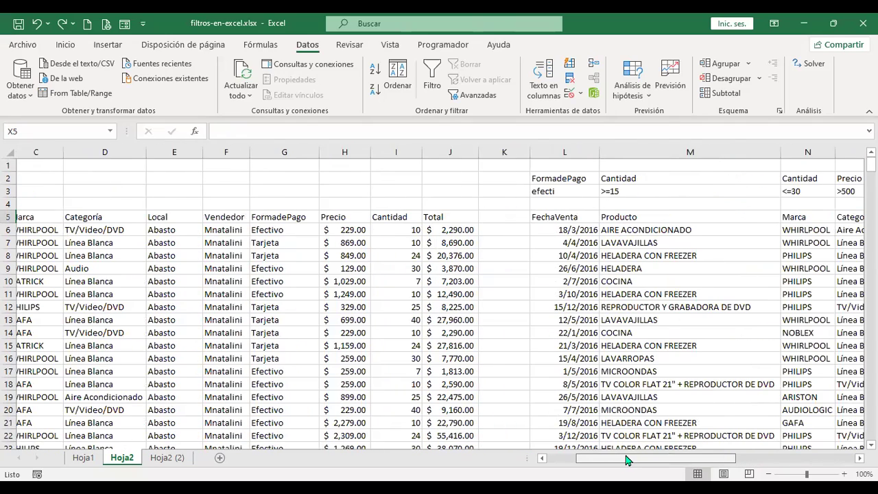
drag(629, 460, 749, 469)
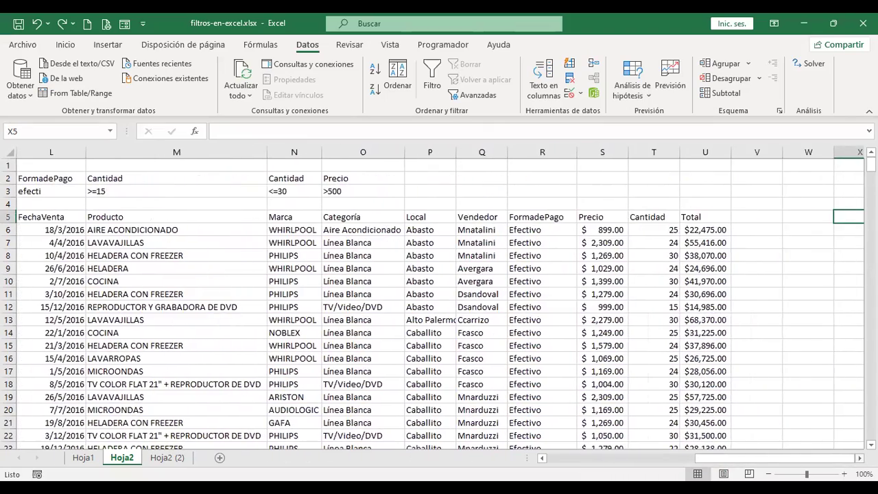
click(826, 265)
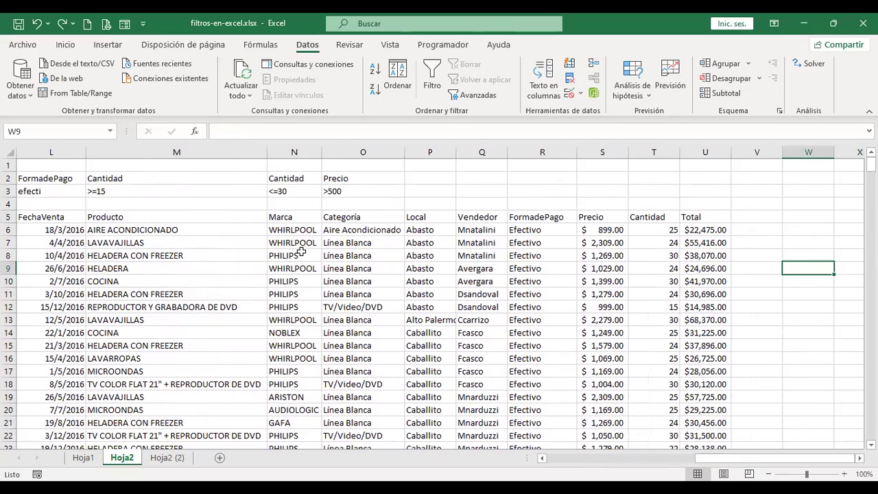
- Copy the Producto header from the original sales list into cell X5 as the first extraction column
drag(782, 454, 601, 468)
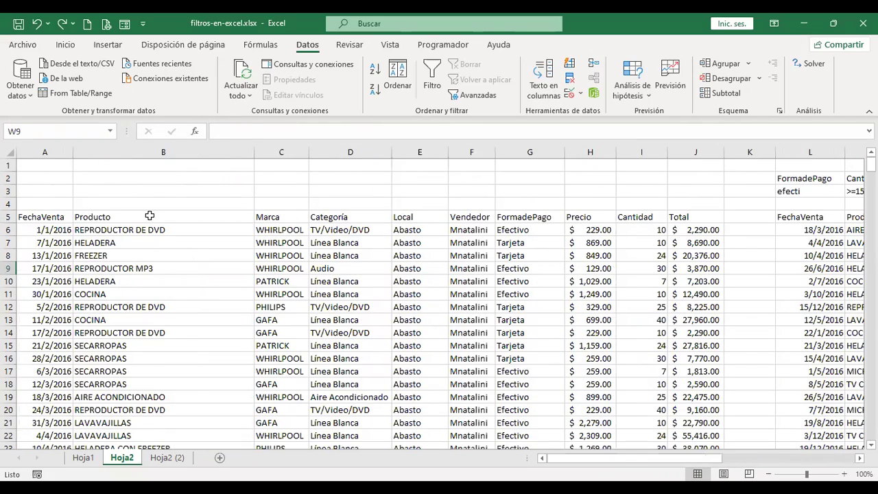
click(149, 216)
key(ctrl+c)
drag(715, 467, 779, 458)
click(778, 458)
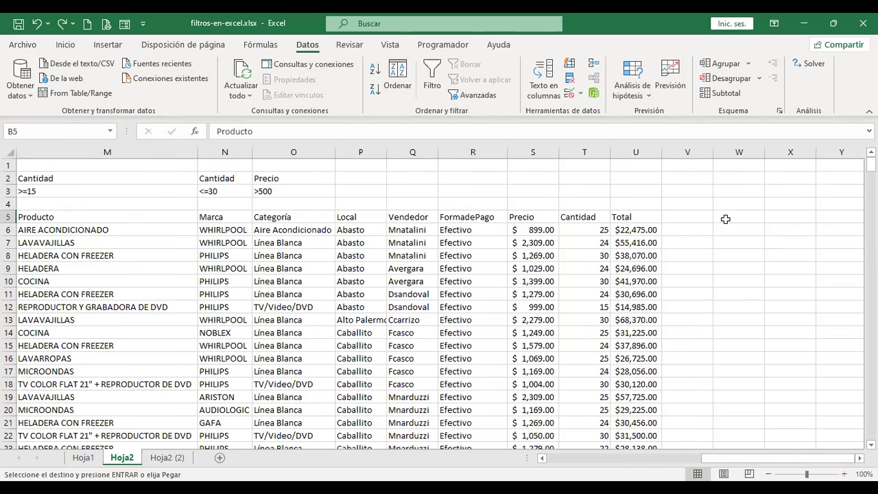
click(780, 217)
key(ctrl+v)
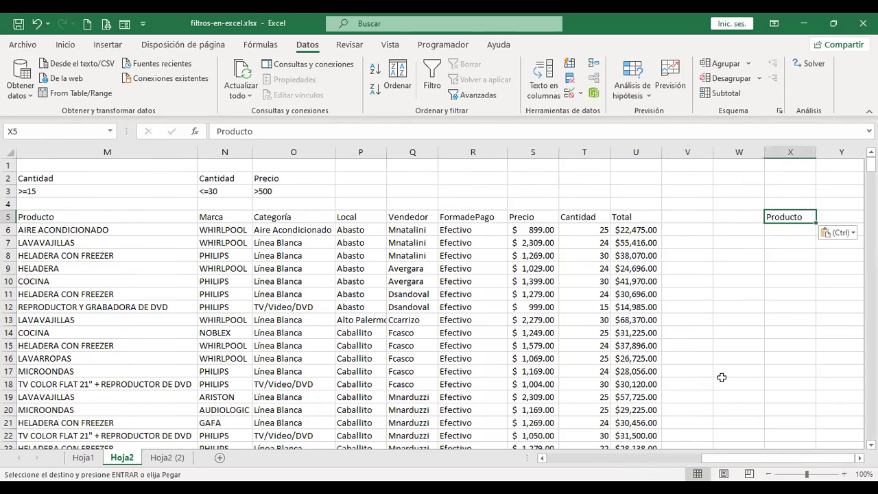
- Copy the Vendedor header from the original sales list into cell Y5, beside the Producto header
click(611, 459)
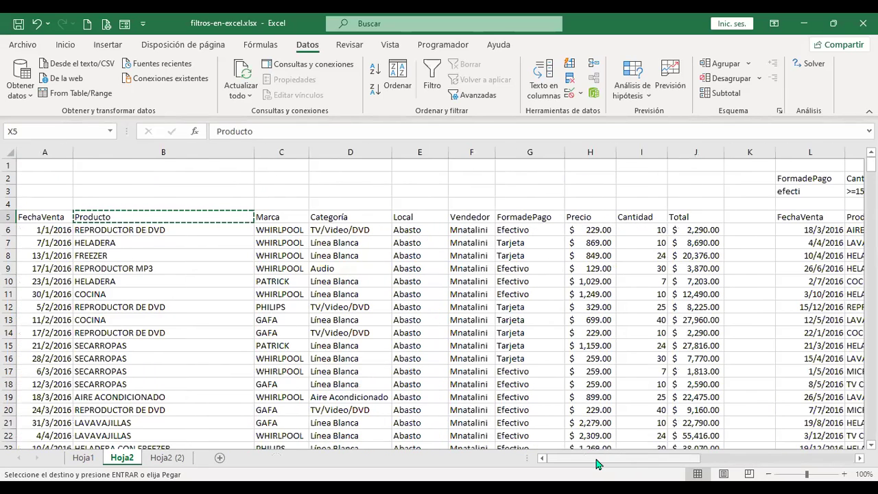
click(474, 217)
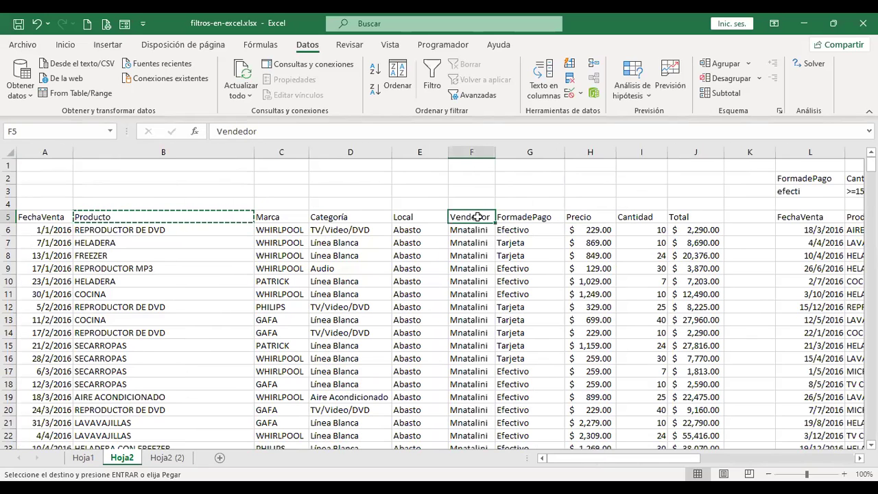
key(ctrl+c)
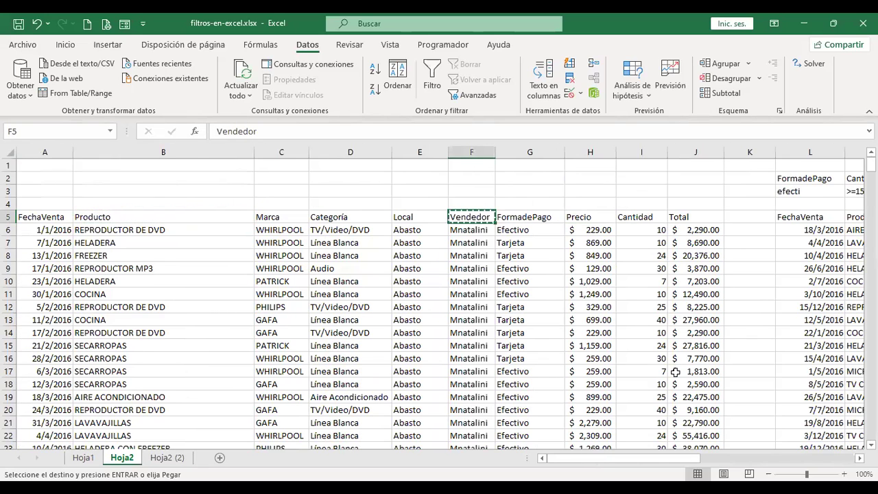
click(805, 459)
click(841, 220)
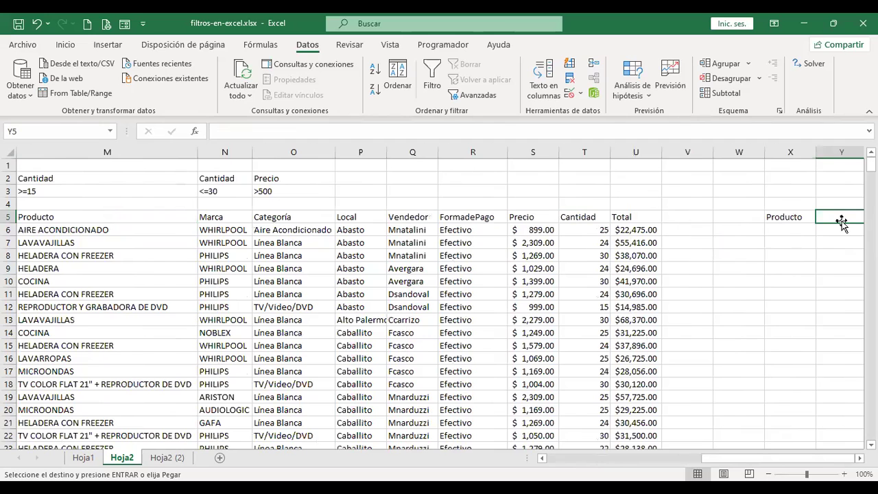
key(ctrl+v)
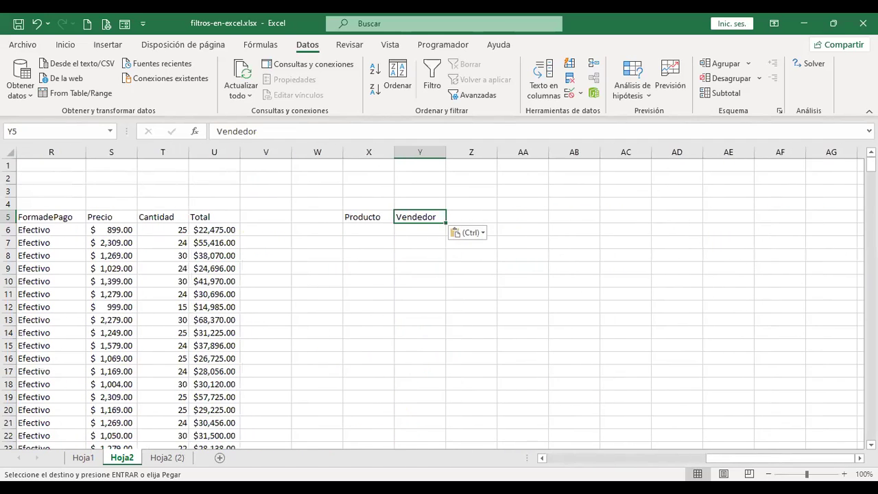
- Copy the Total header from the original sales list into cell Z5, beside the Vendedor header
click(623, 462)
click(267, 219)
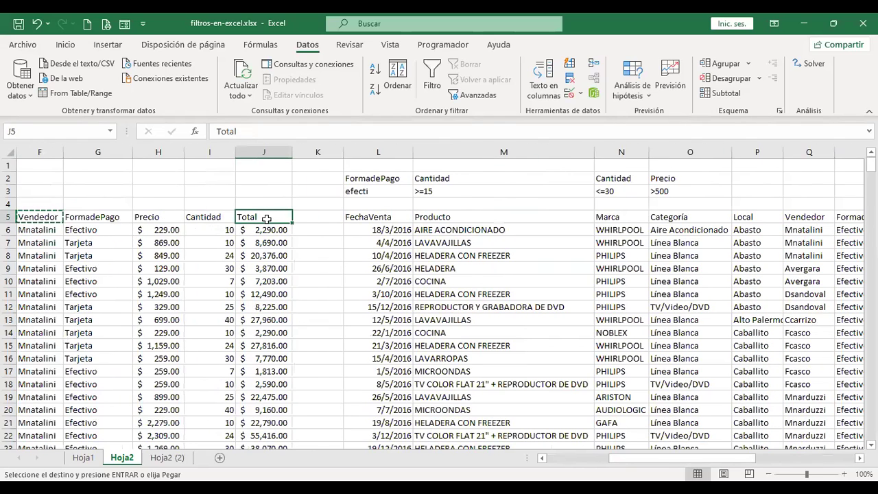
key(ctrl+c)
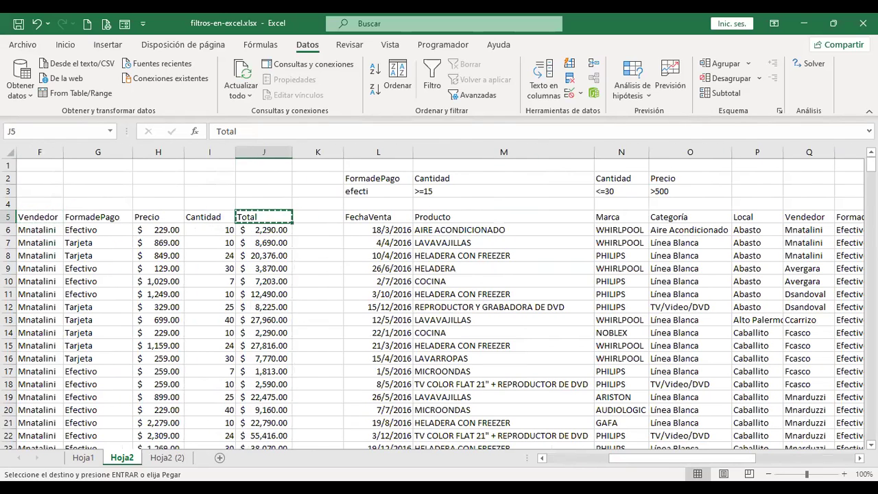
click(817, 461)
click(467, 221)
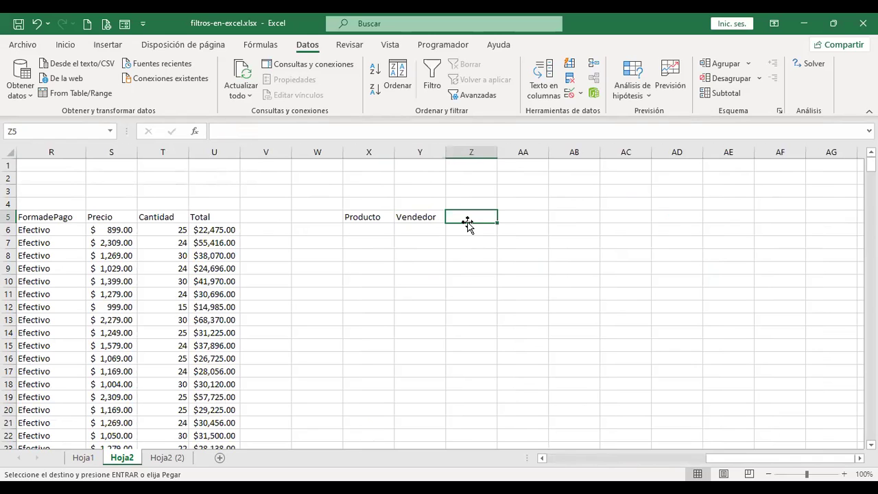
key(ctrl+v)
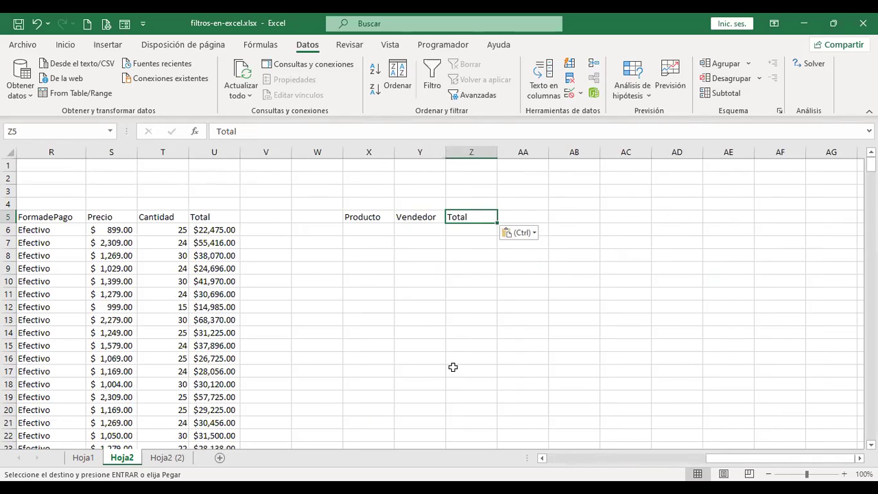
- Start an advanced filter on the sales list with criteria $L$2:$O$3, choose copying to another location, and clear the existing destination range
scroll(452, 367, left, 6)
click(351, 268)
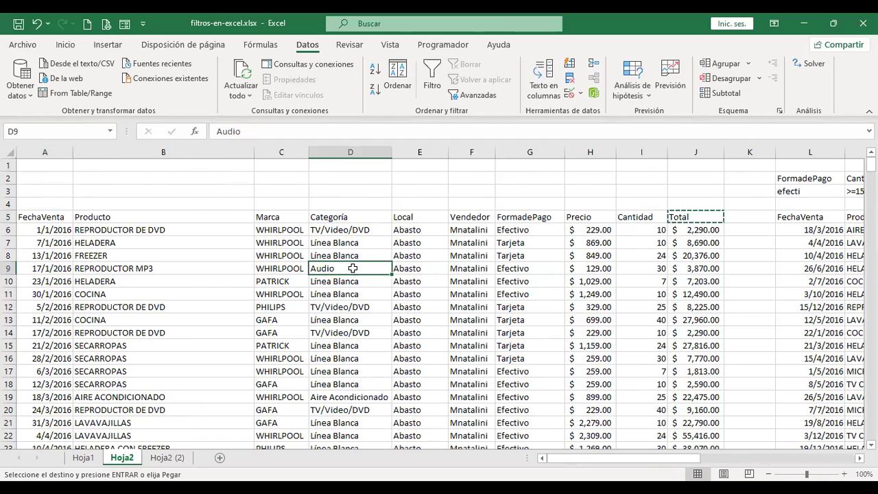
click(478, 96)
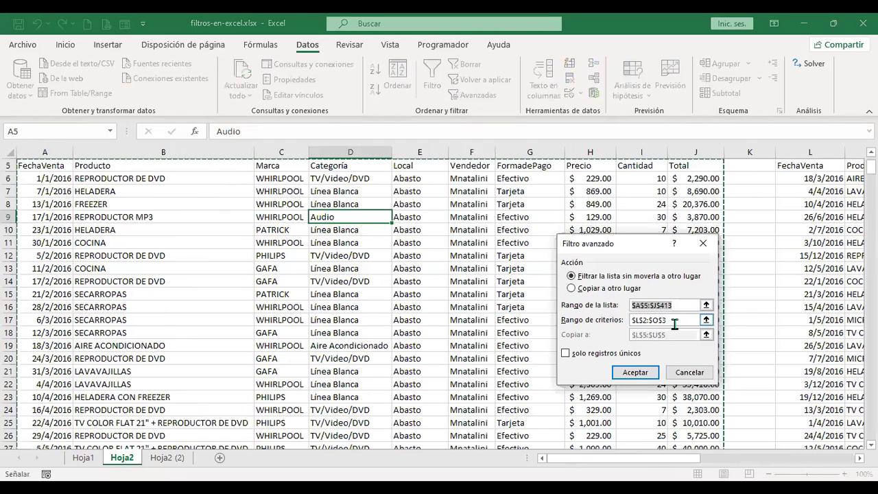
click(670, 320)
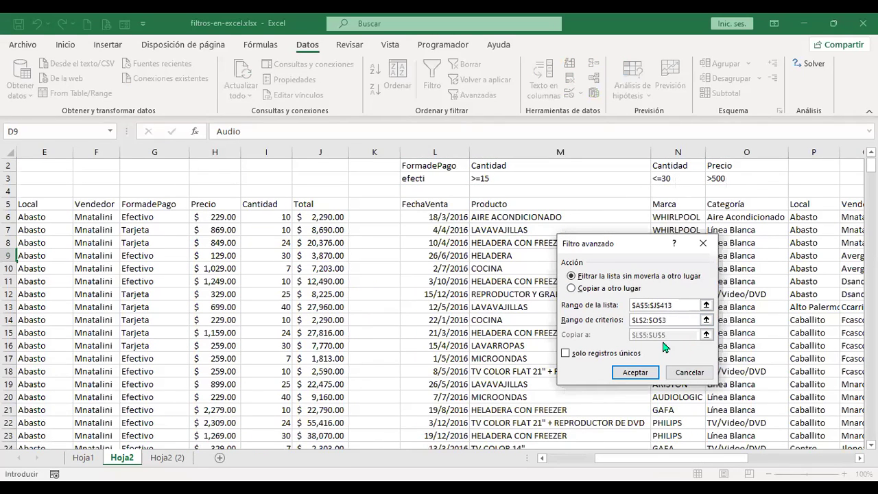
click(572, 289)
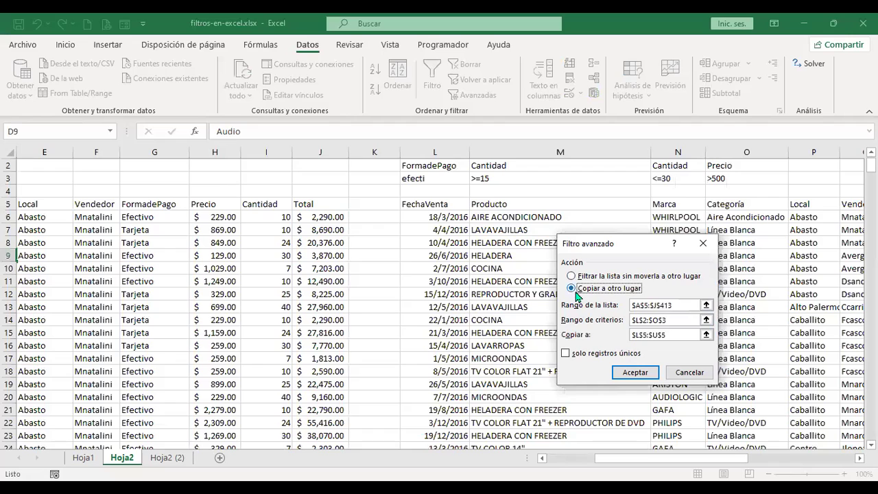
click(582, 277)
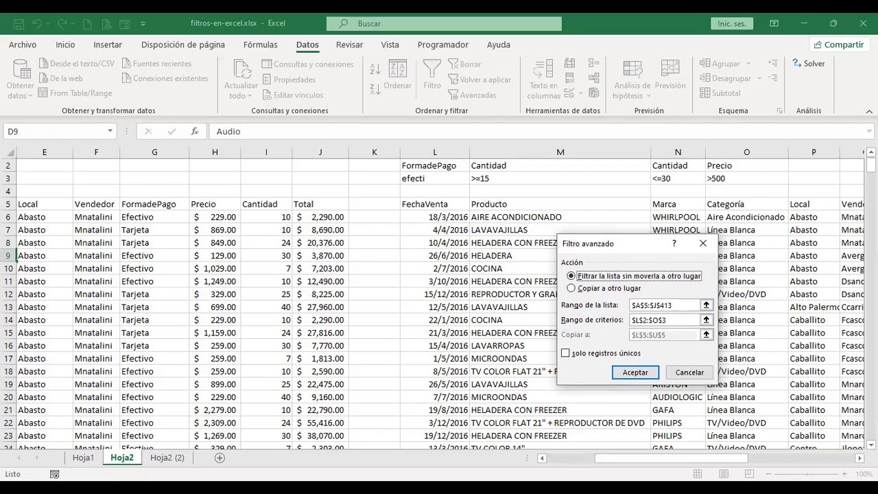
click(572, 288)
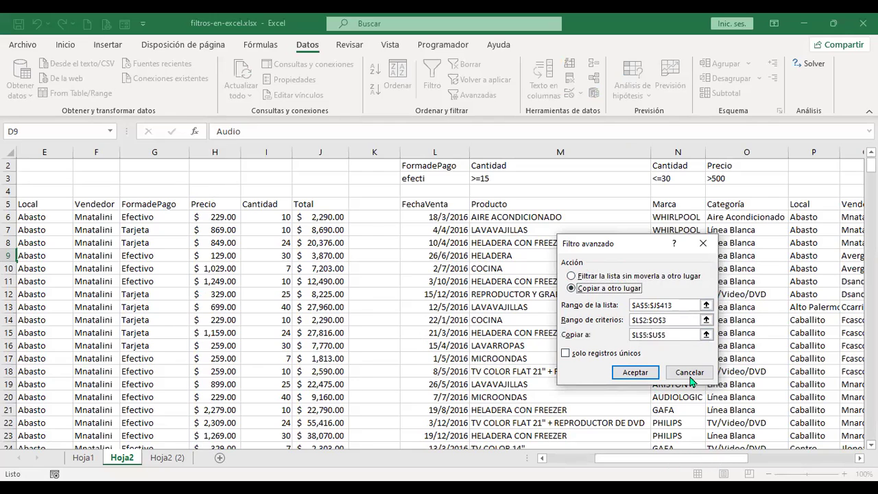
click(678, 335)
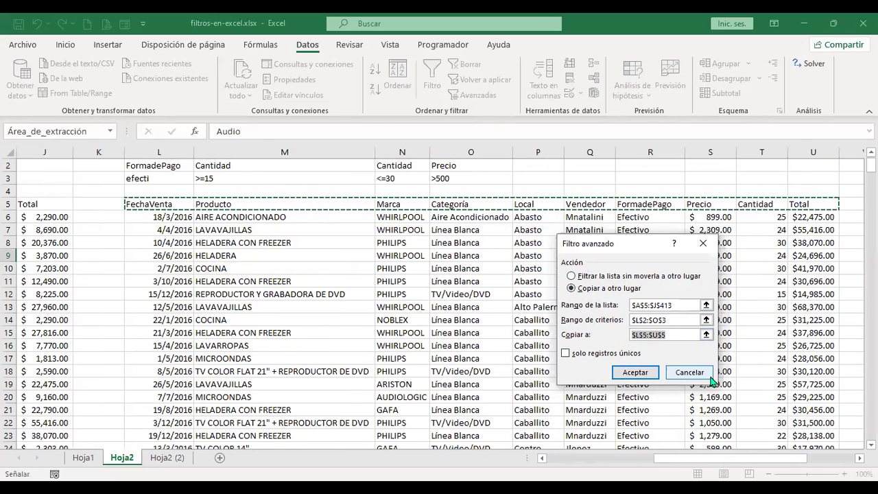
key(Delete)
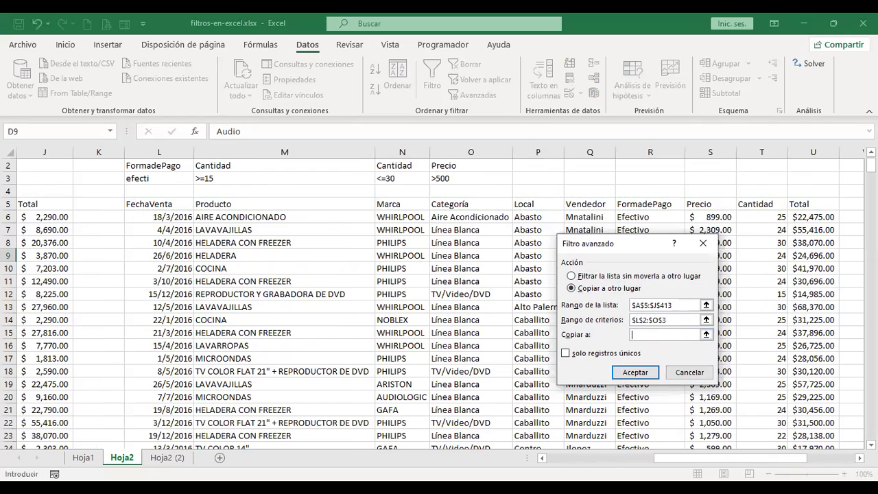
- Extract unique records only into the Producto, Vendedor and Total header block starting at X5, and continue despite the extraction range warning
drag(724, 464, 800, 464)
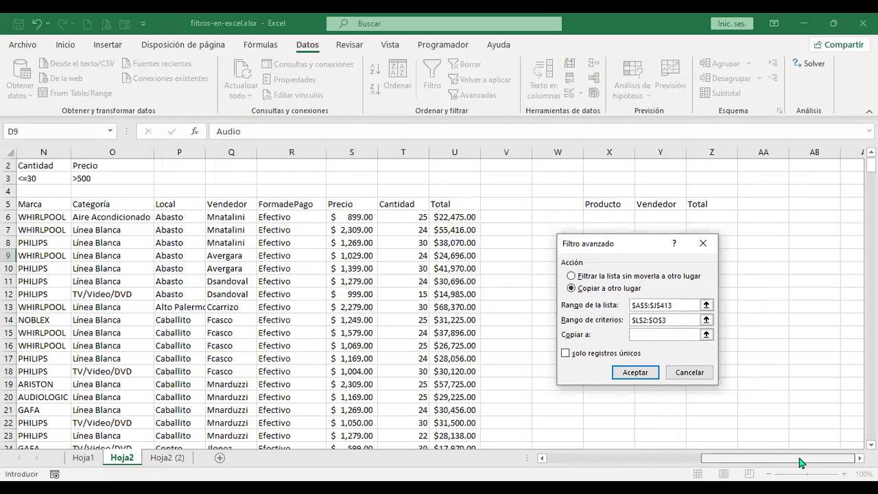
click(612, 204)
shift+click(692, 219)
click(566, 352)
click(632, 373)
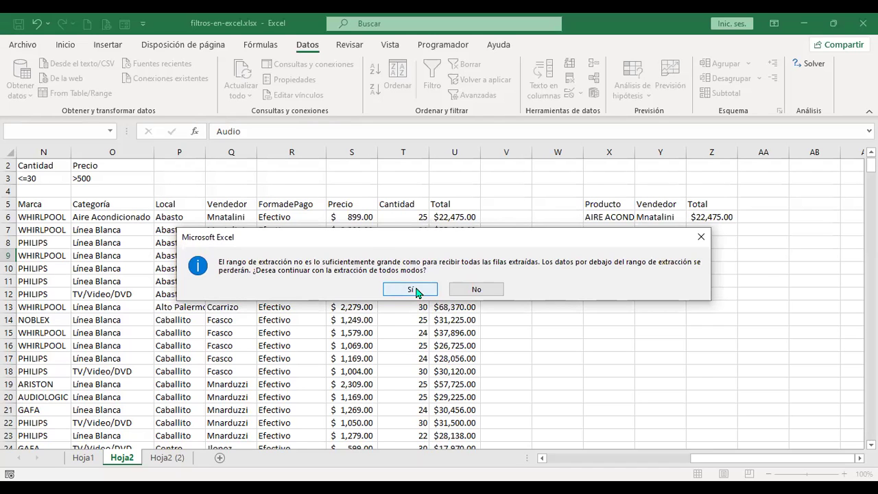
click(411, 290)
- Examine the extracted Producto, Vendedor and Total rows and compare them with the original sales list
drag(835, 458, 856, 466)
click(607, 217)
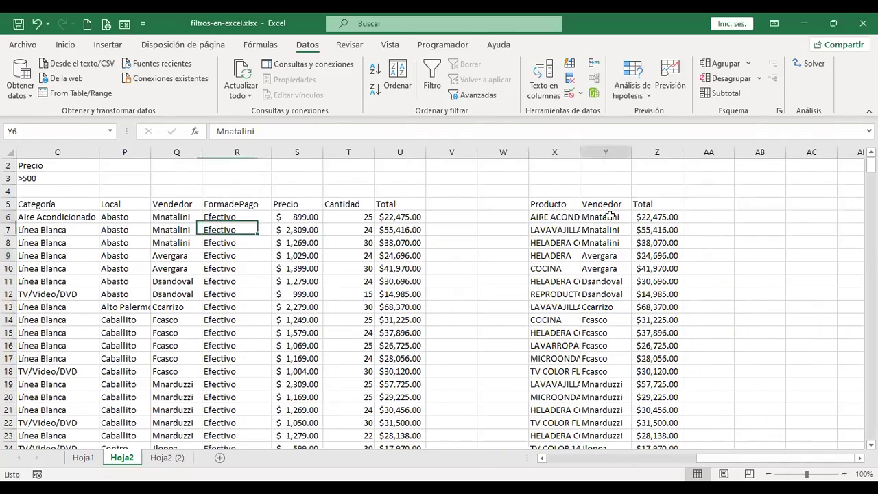
scroll(621, 282, down, 4)
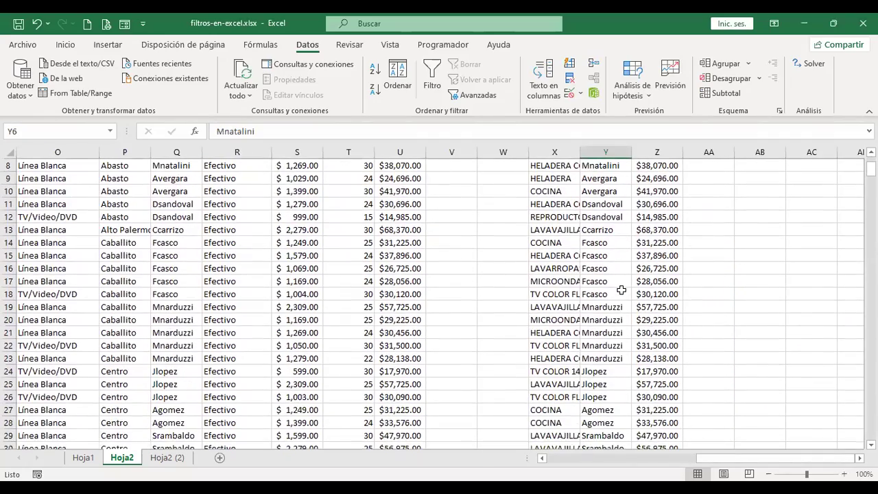
scroll(622, 290, down, 1)
scroll(621, 290, up, 5)
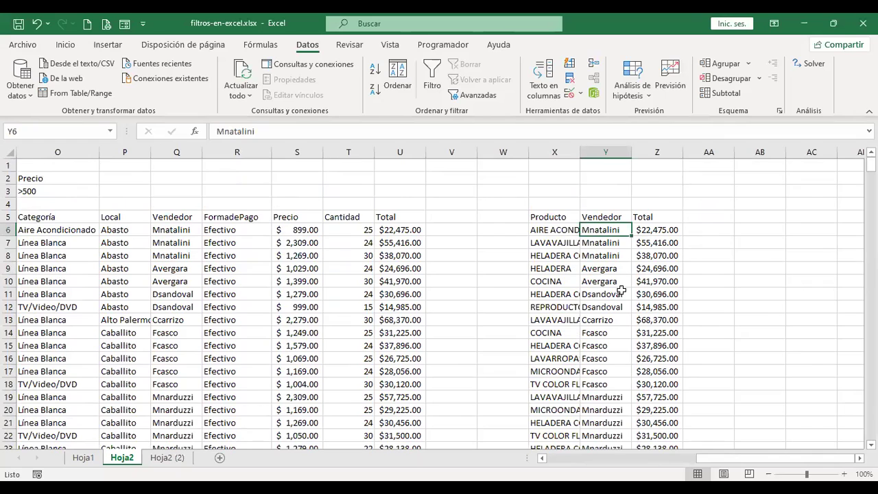
drag(747, 464, 786, 470)
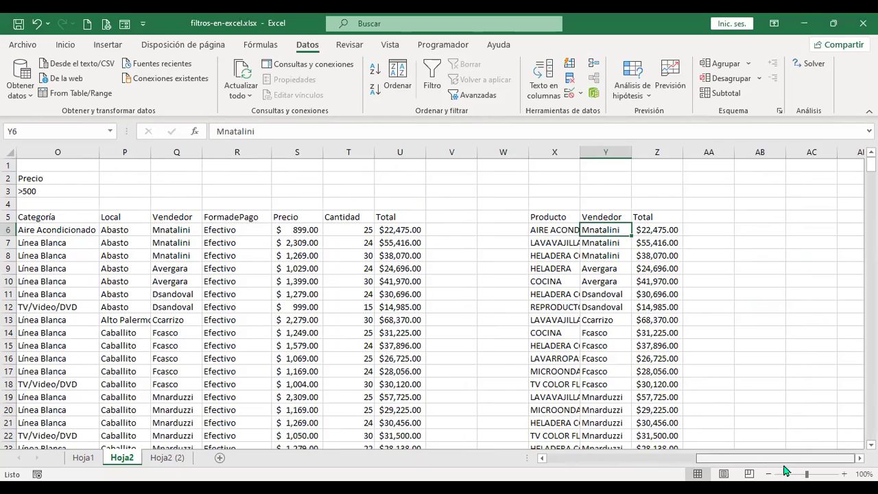
drag(786, 470, 519, 467)
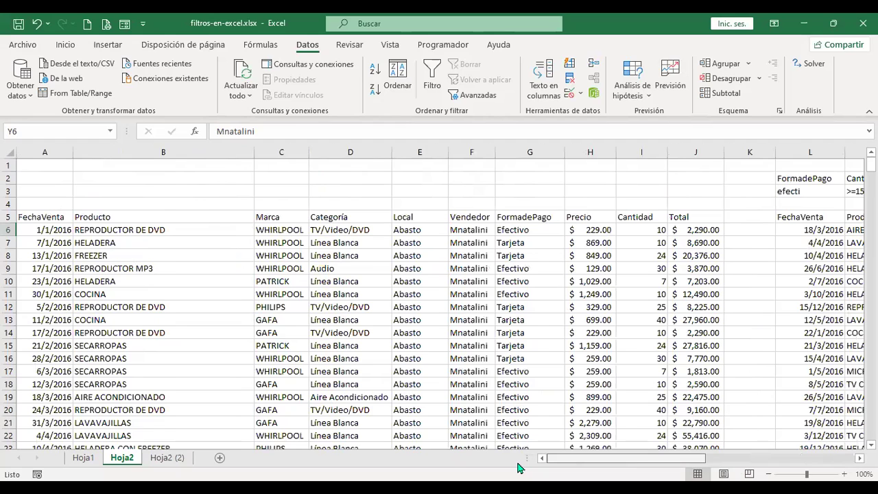
click(530, 242)
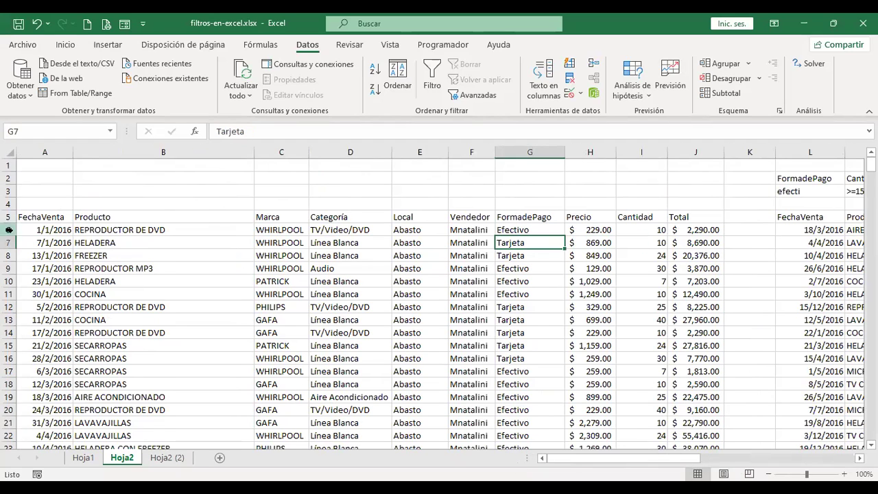
click(108, 242)
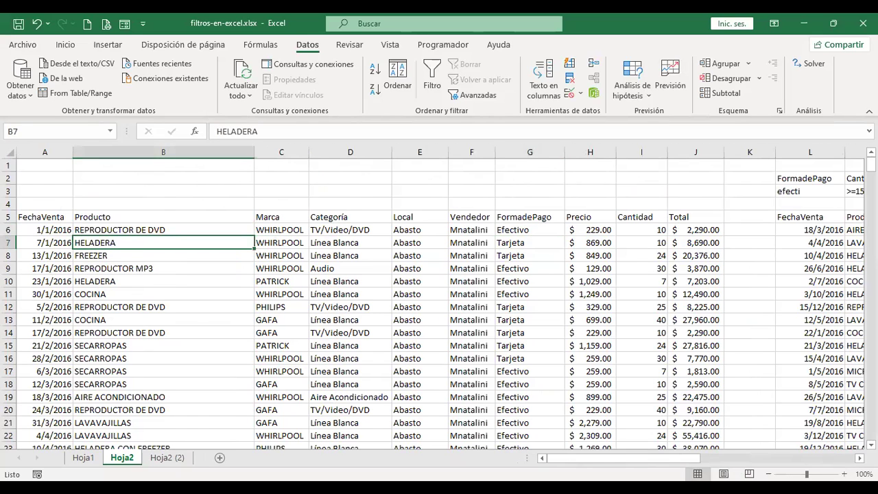
drag(624, 464, 652, 464)
drag(751, 472, 817, 472)
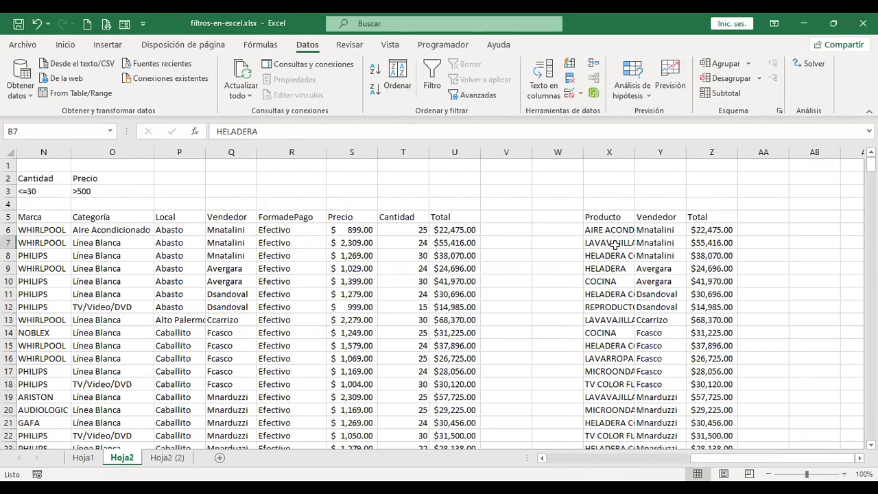
- Examine the extracted columns X:Z on Hoja2 and the prepared criteria and headers on Hoja2 (2)
click(609, 148)
shift+click(703, 153)
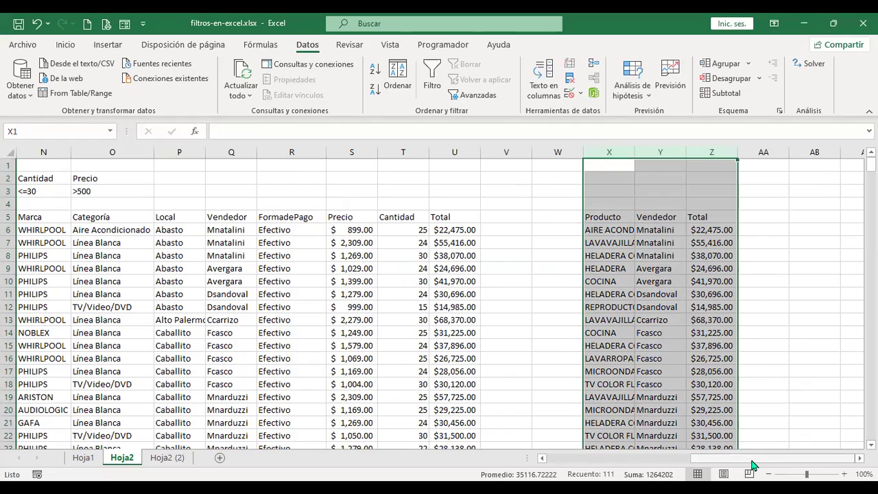
mouse_move(754, 466)
mouse_down()
mouse_move(710, 466)
mouse_move(753, 466)
mouse_up()
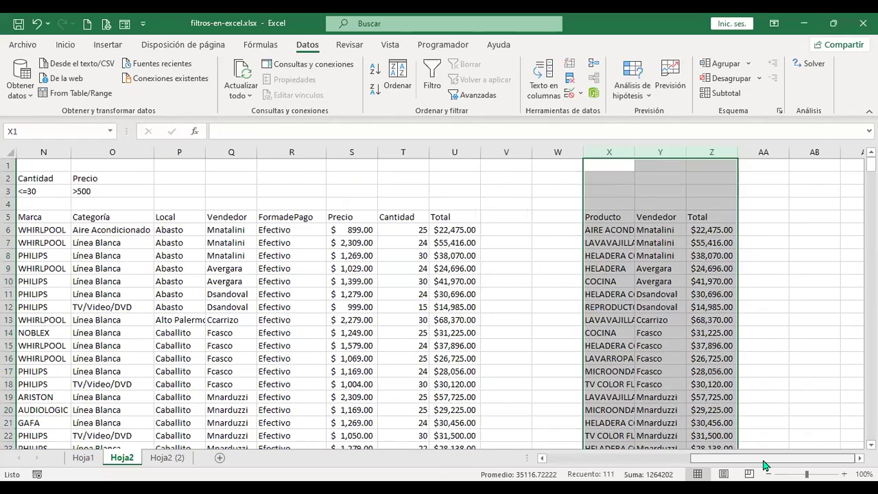
click(166, 458)
click(808, 191)
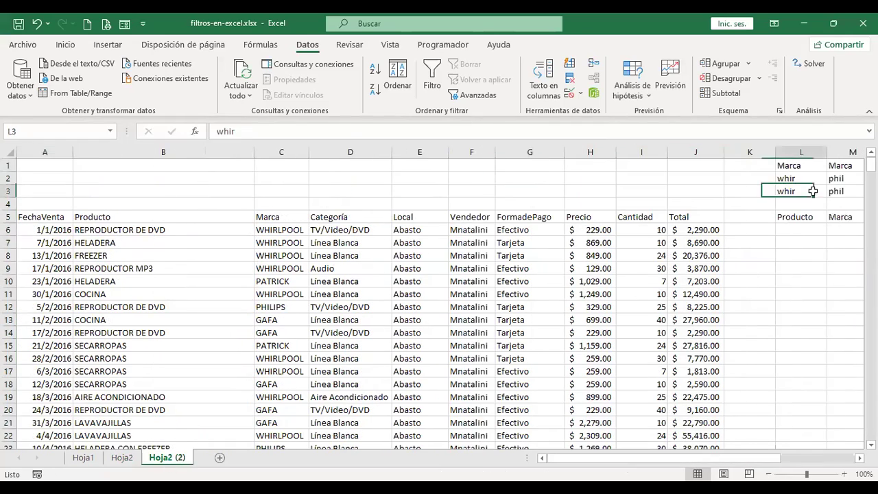
key(Up)
key(Right)
key(Right)
key(Right)
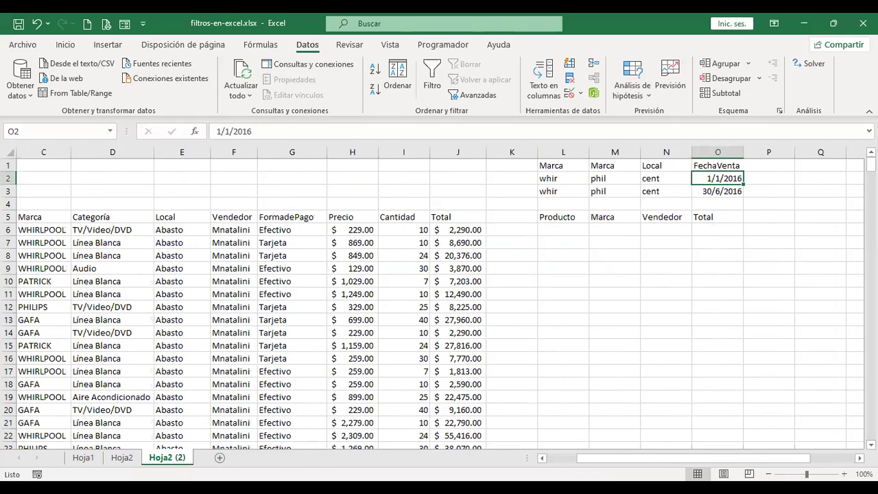
- Turn on the header filters for the sales list on Hoja2 and view FechaVenta's date filter options without applying any
click(120, 457)
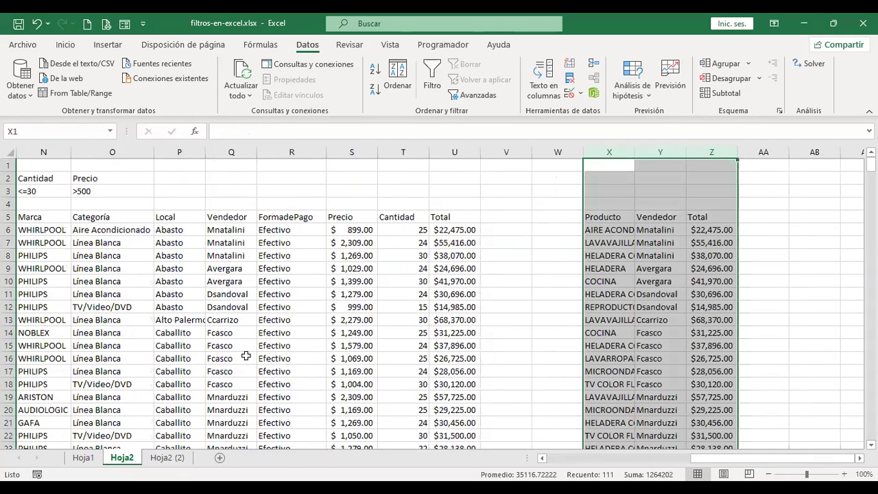
click(431, 195)
key(ctrl+Home)
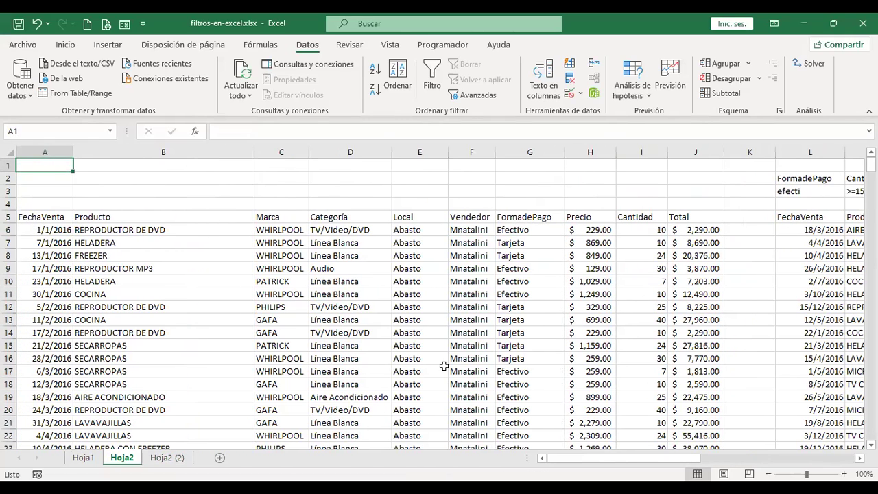
click(117, 220)
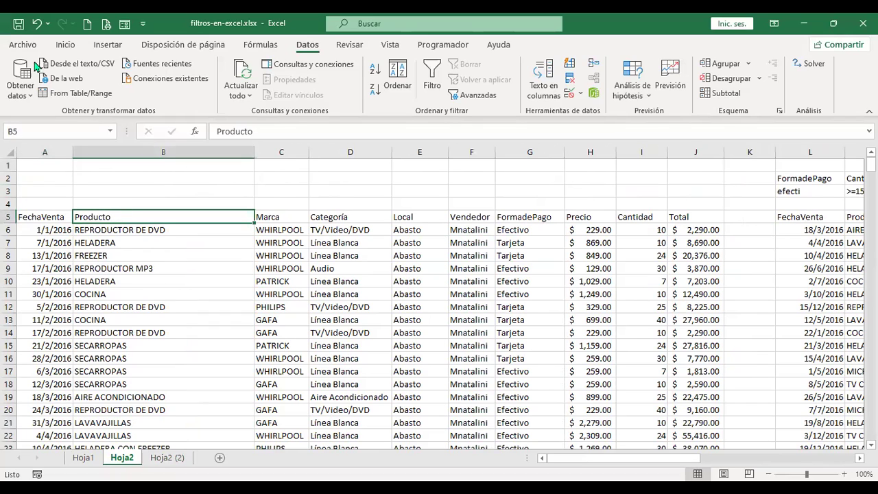
click(432, 77)
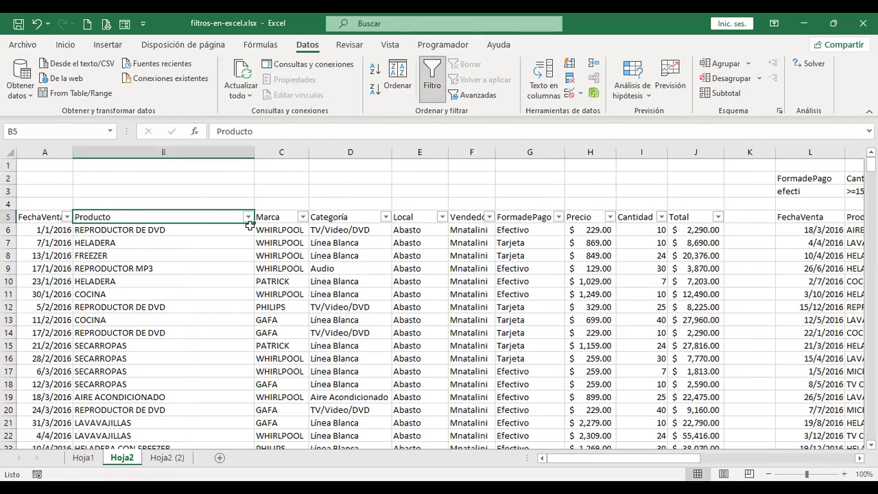
click(66, 216)
click(146, 308)
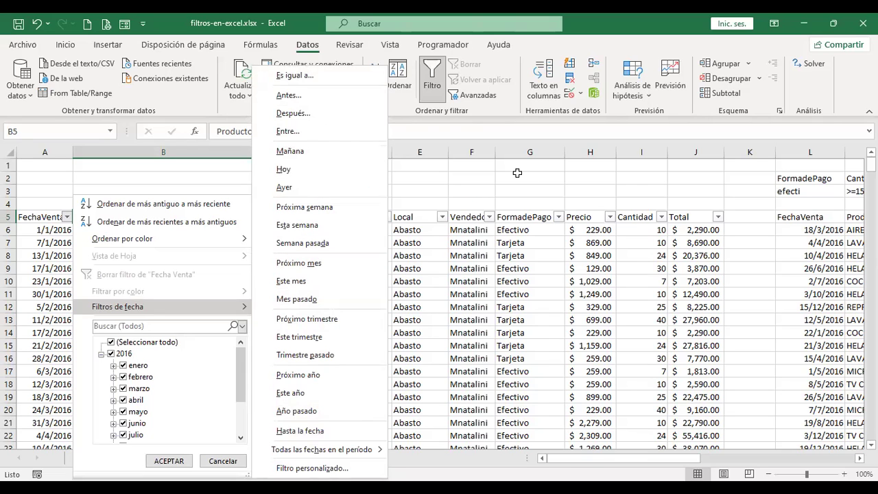
click(580, 461)
- Examine the criteria block L2:O3, the original sales list and both extracted result blocks on Hoja2
drag(592, 463, 675, 461)
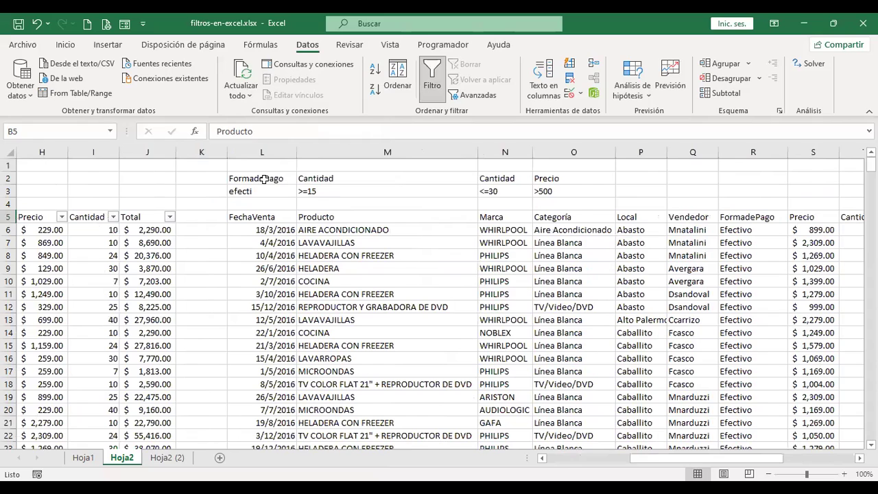
drag(264, 176, 627, 191)
click(641, 182)
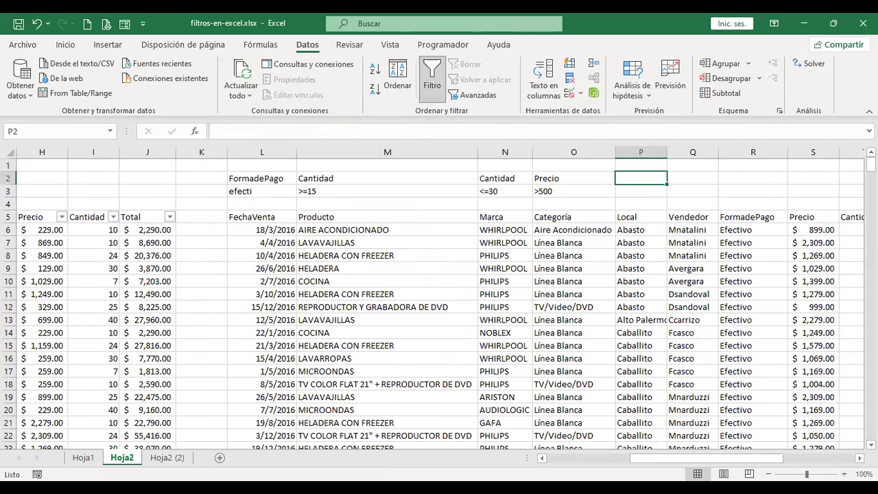
click(574, 467)
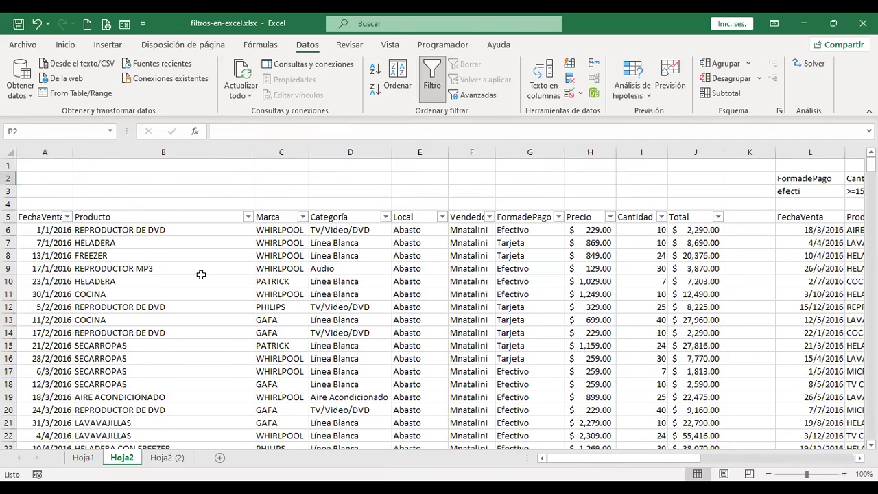
click(232, 281)
drag(626, 465, 725, 466)
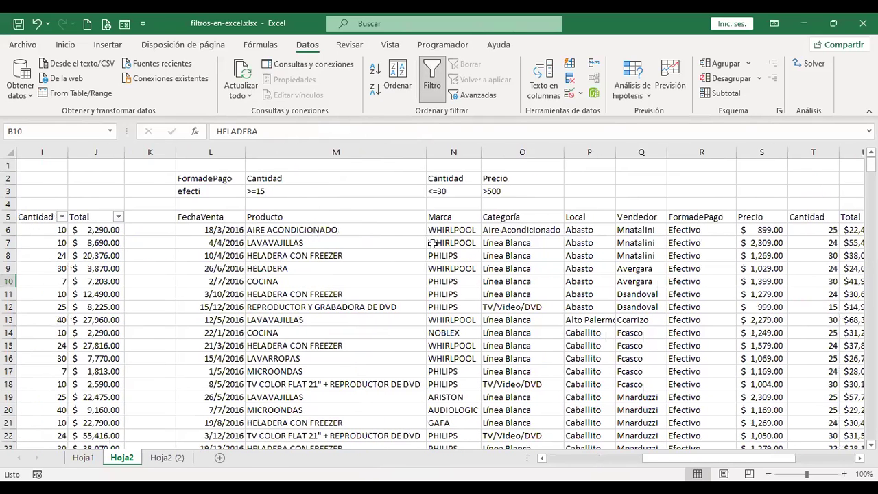
drag(682, 464, 709, 465)
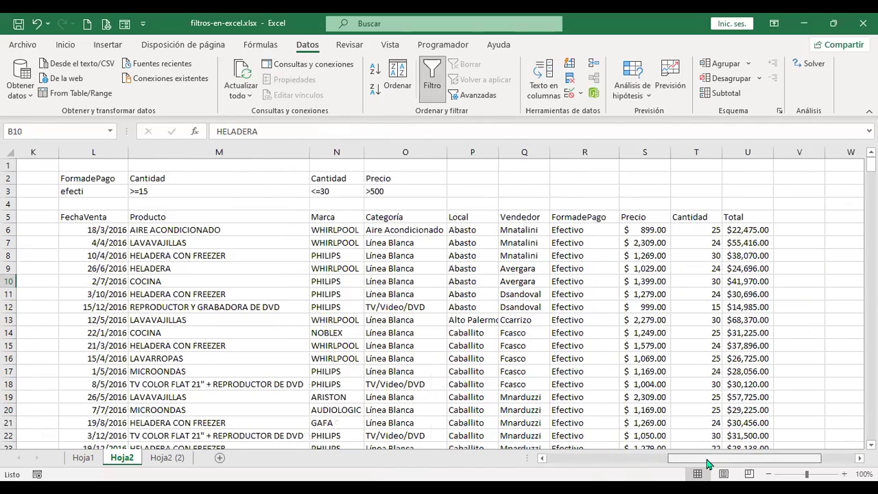
drag(92, 216, 762, 296)
drag(756, 461, 838, 469)
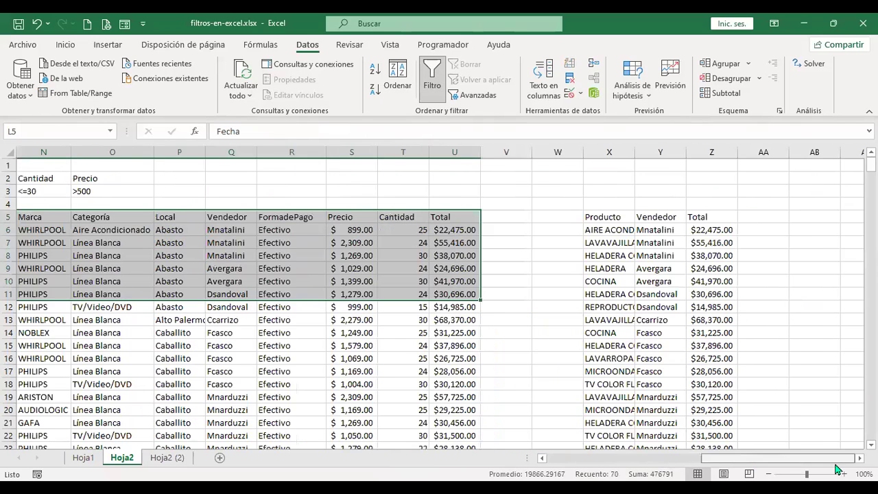
scroll(439, 302, right, 1)
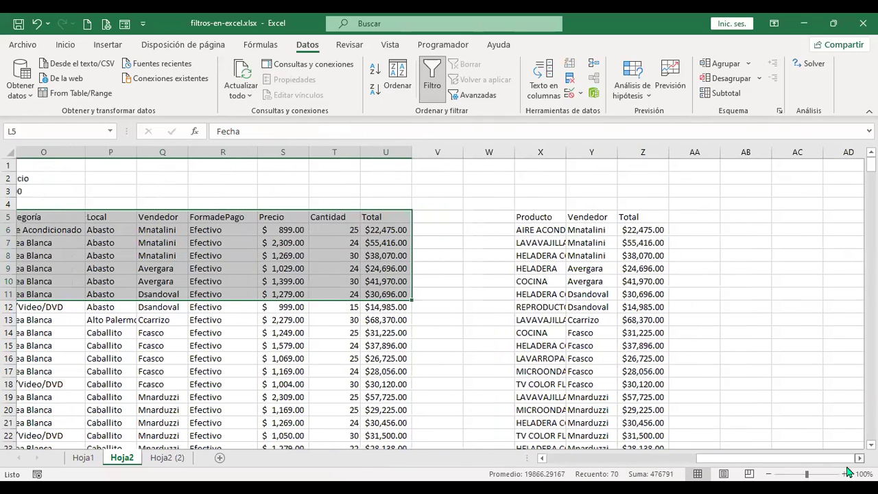
scroll(565, 217, right, 2)
click(565, 218)
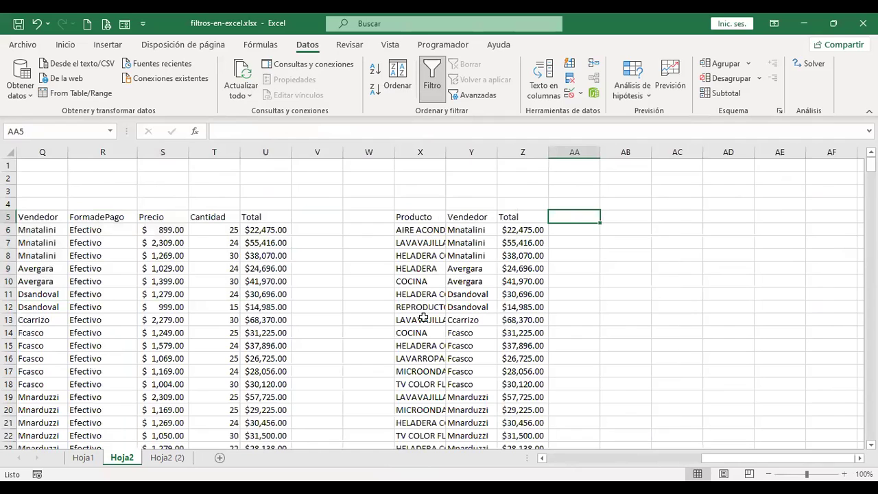
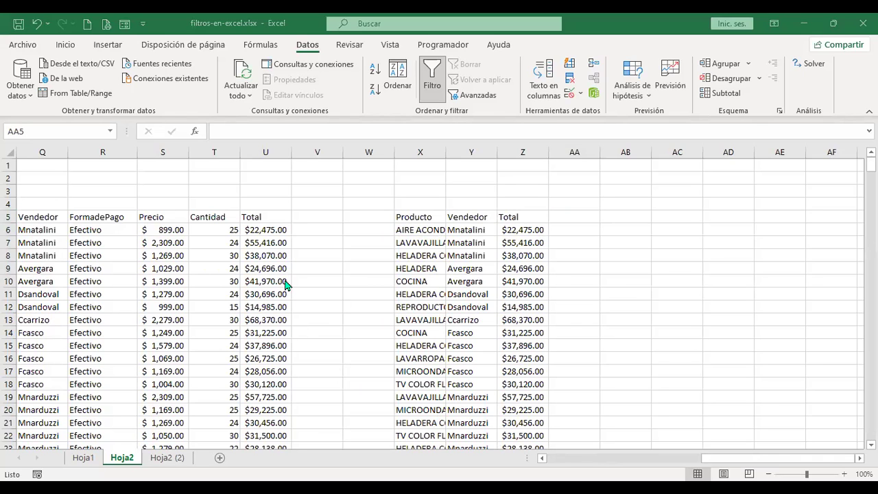
- On Hoja2 (2), delete column M containing the second Marca criterion
click(159, 459)
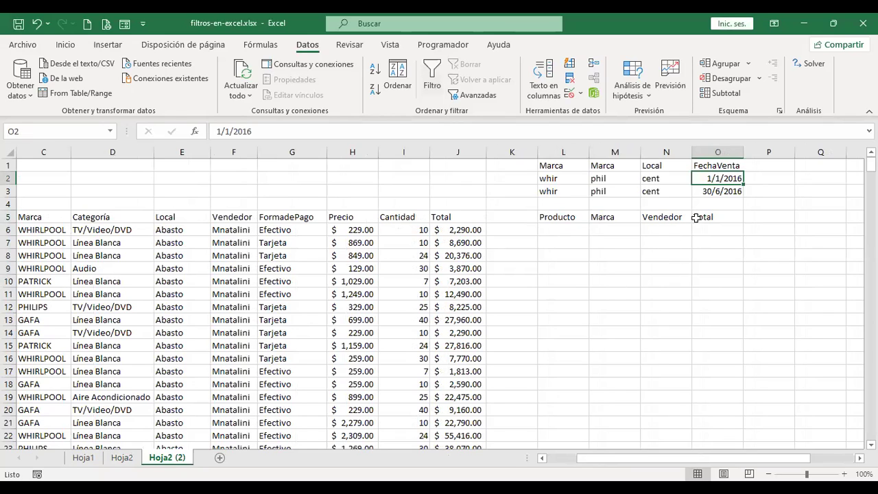
click(566, 192)
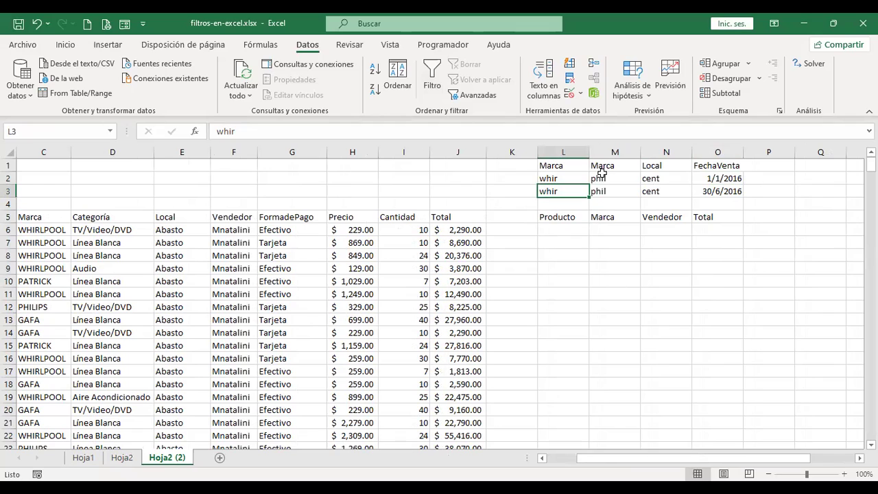
click(616, 150)
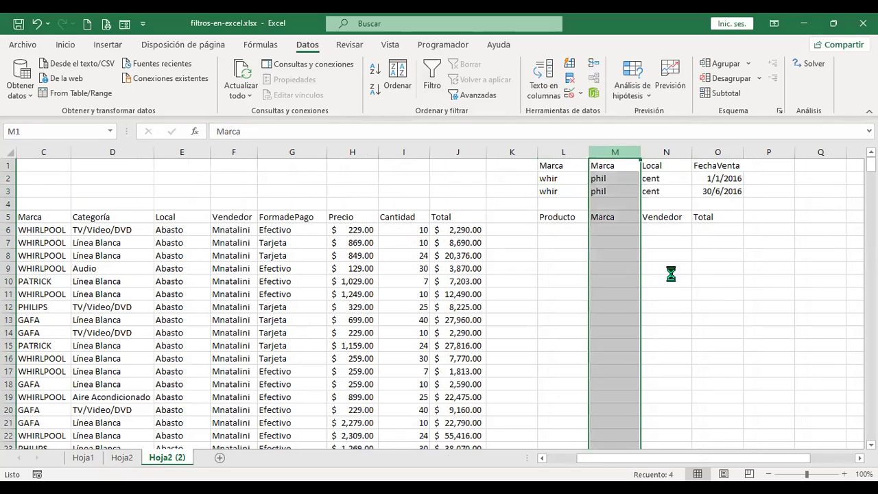
key(ctrl+minus)
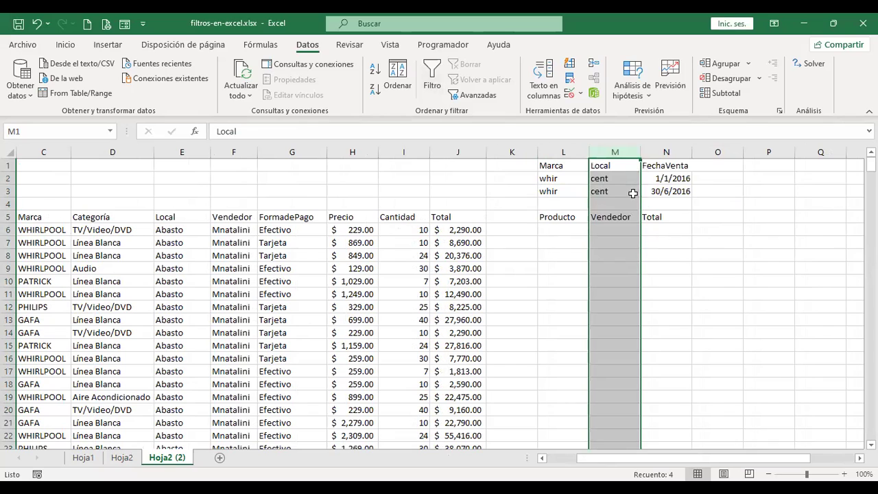
- Set the second Marca criterion in cell L3 to phil
click(567, 192)
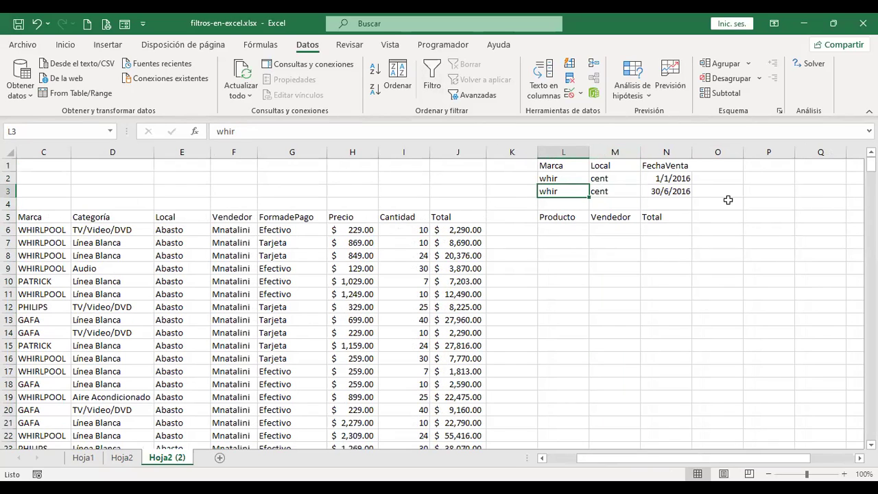
text(phil)
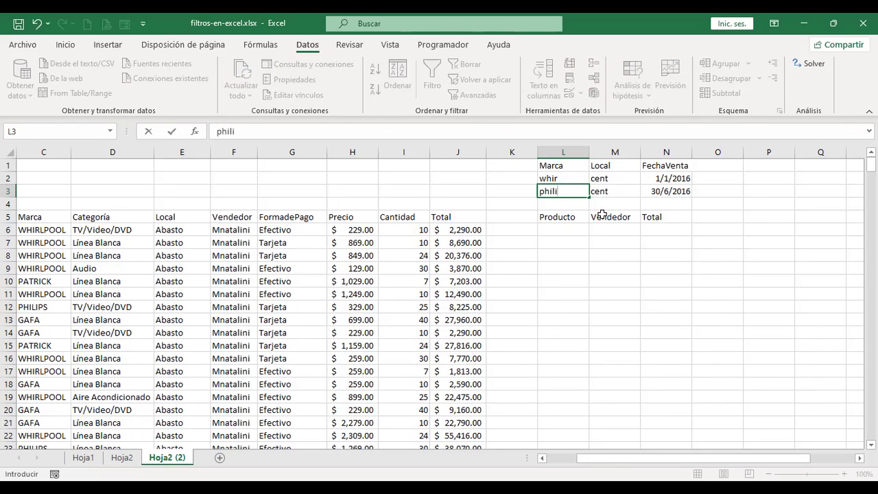
key(Return)
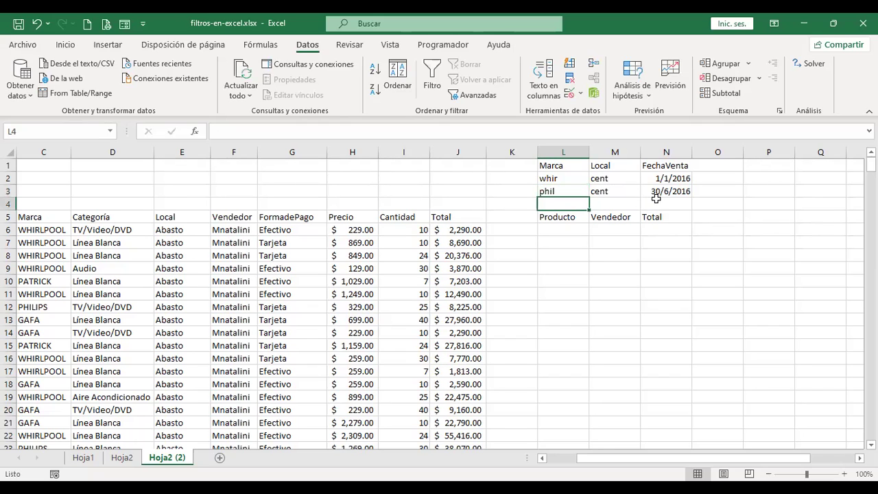
- Clear the FechaVenta criteria in N1:N3 and the Producto, Vendedor and Total destination headers in row 5
click(675, 165)
mouse_move(676, 189)
mouse_down()
mouse_move(675, 216)
mouse_move(679, 192)
mouse_up()
key(Delete)
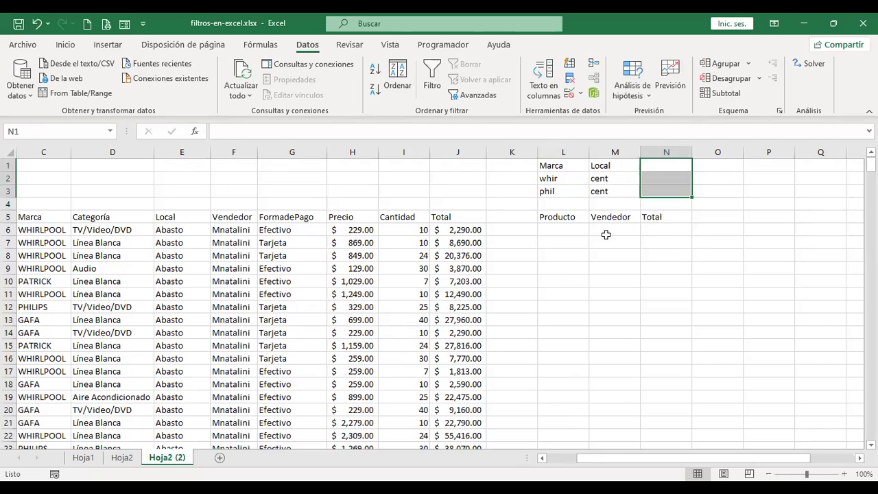
drag(567, 215, 737, 249)
key(Delete)
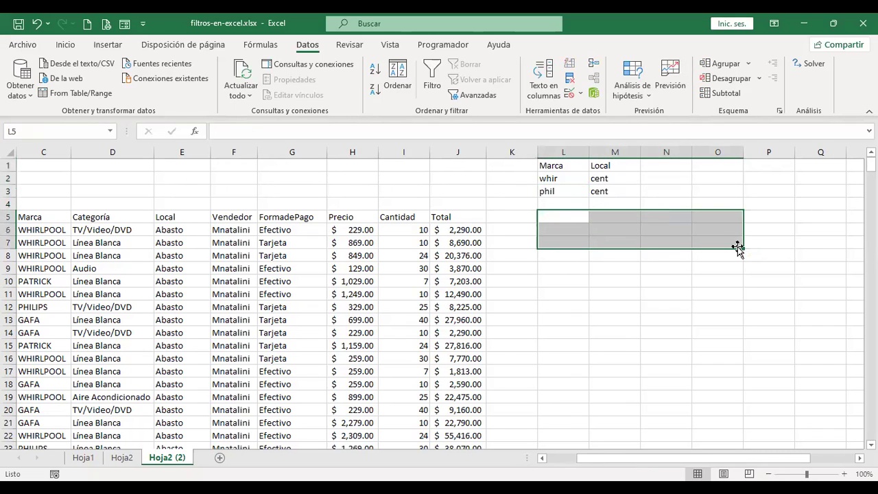
click(657, 167)
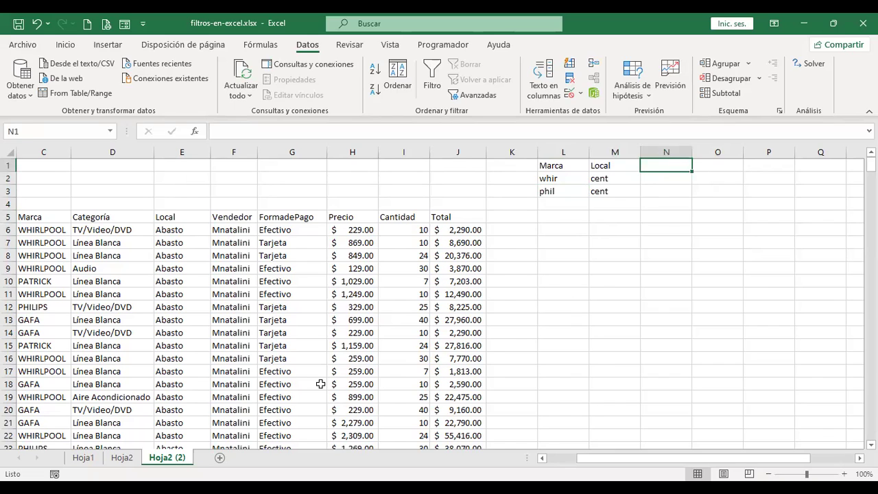
- Compare the paired Cantidad criteria on Hoja2 with the two rows of Marca and Local criteria on Hoja2 (2)
key(ctrl+Page_Up)
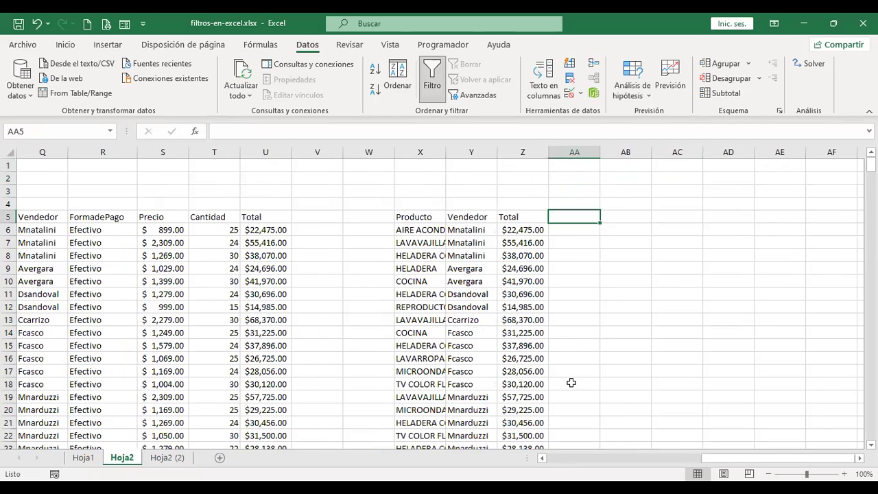
key(ctrl+Home)
drag(645, 459, 771, 460)
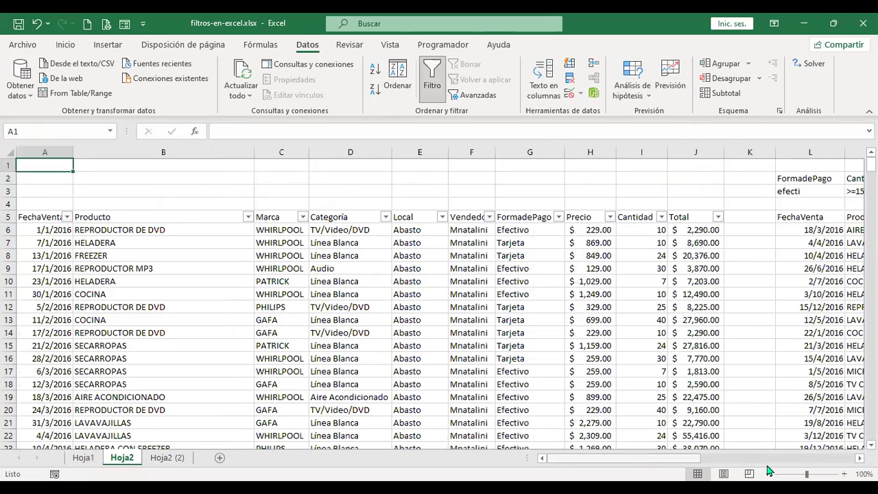
drag(204, 179, 326, 191)
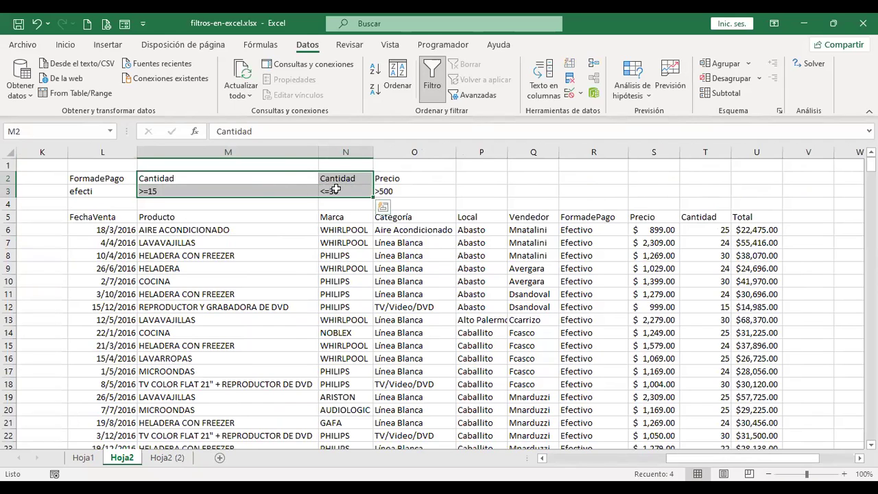
click(175, 458)
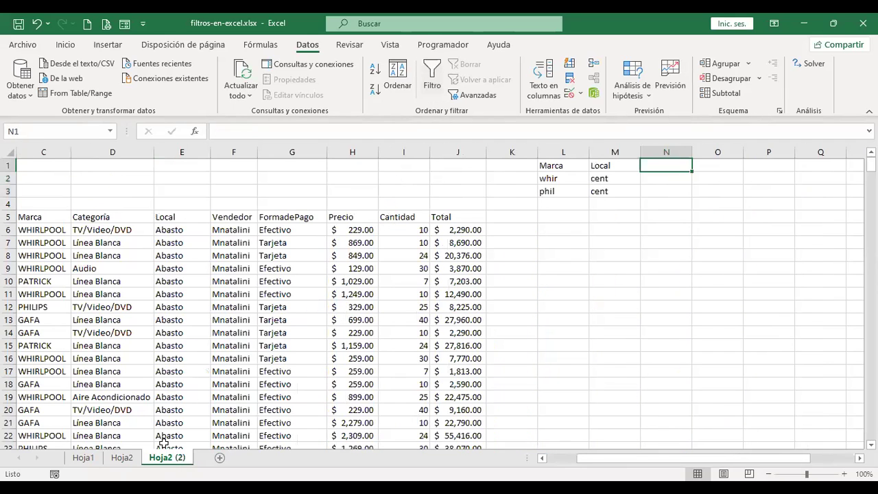
click(561, 166)
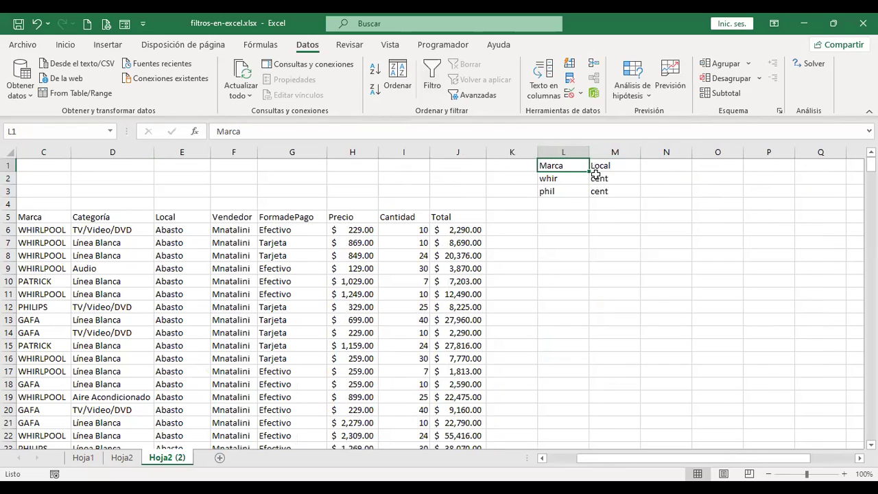
click(569, 180)
drag(563, 174, 562, 199)
click(561, 178)
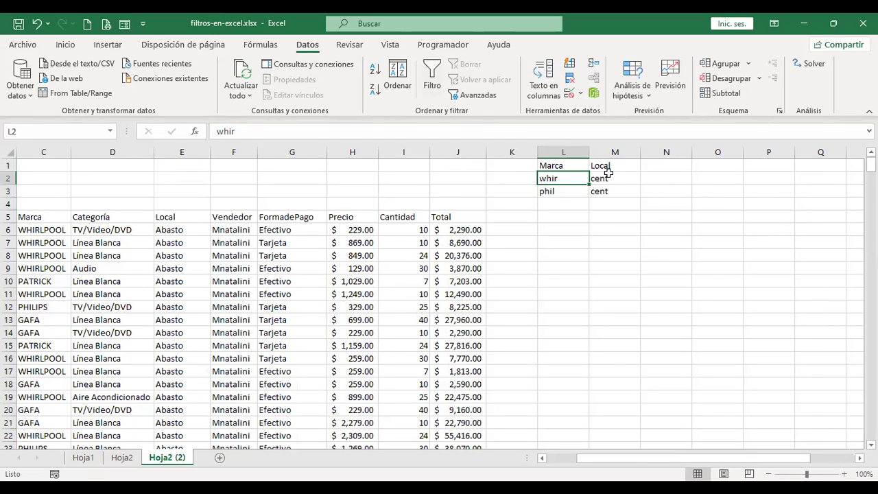
click(613, 181)
click(619, 190)
click(619, 175)
click(656, 166)
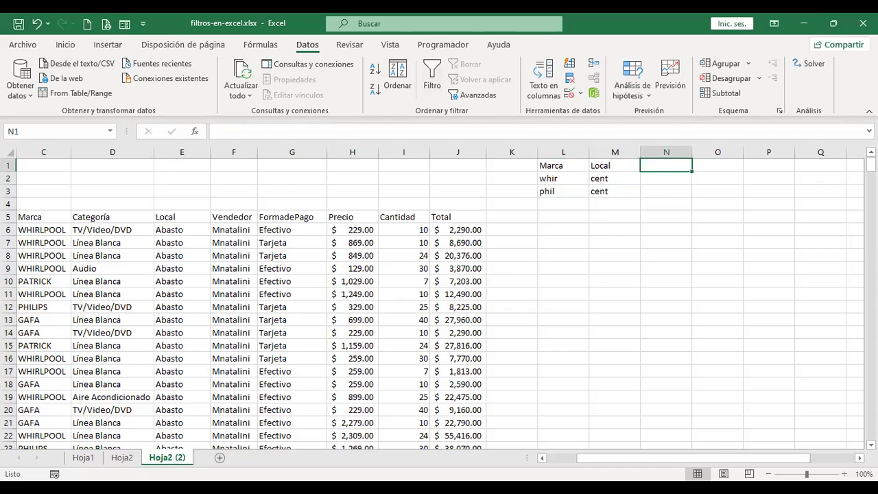
- Review the side-by-side Cantidad criteria on Hoja2 once more and return to Hoja2 (2)
click(123, 456)
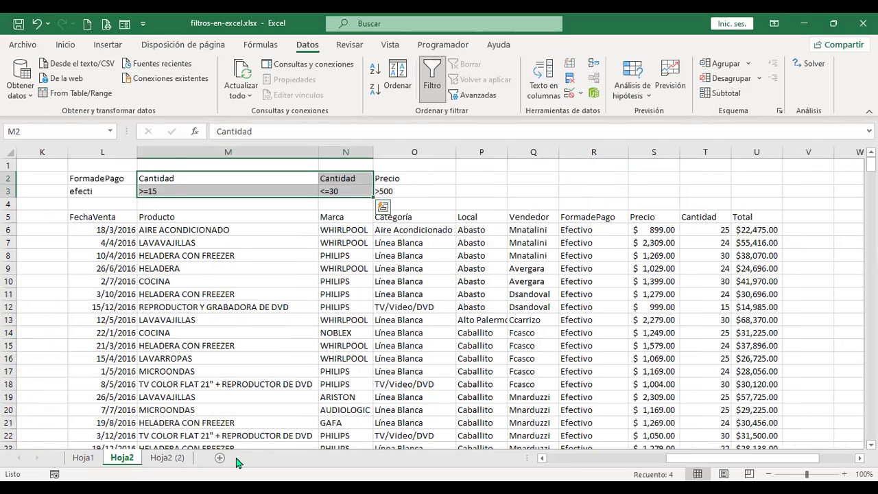
click(167, 458)
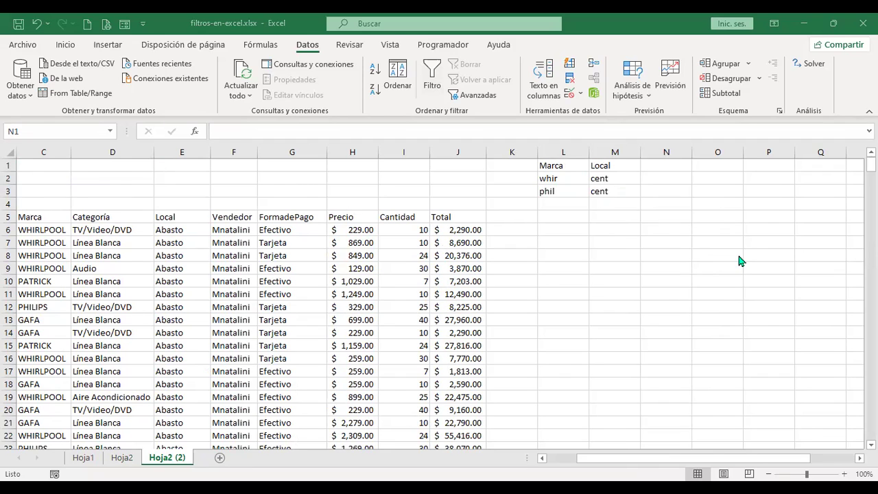
key(alt)
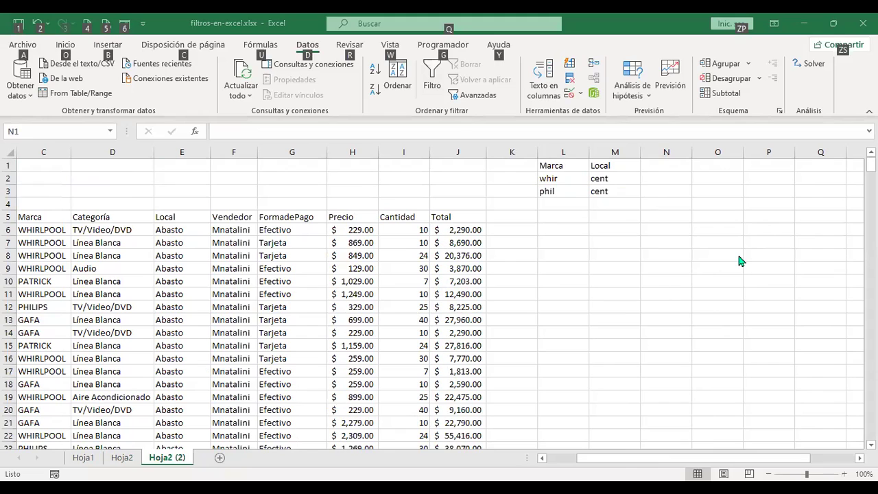
key(Escape)
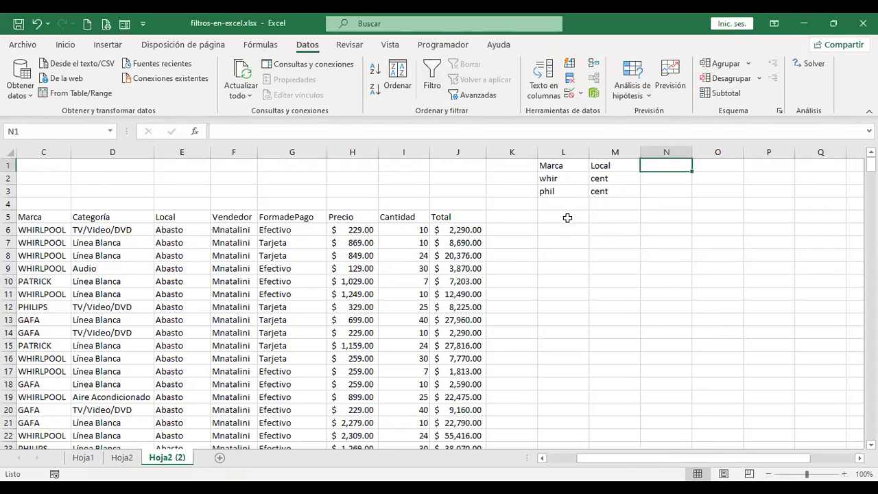
click(567, 218)
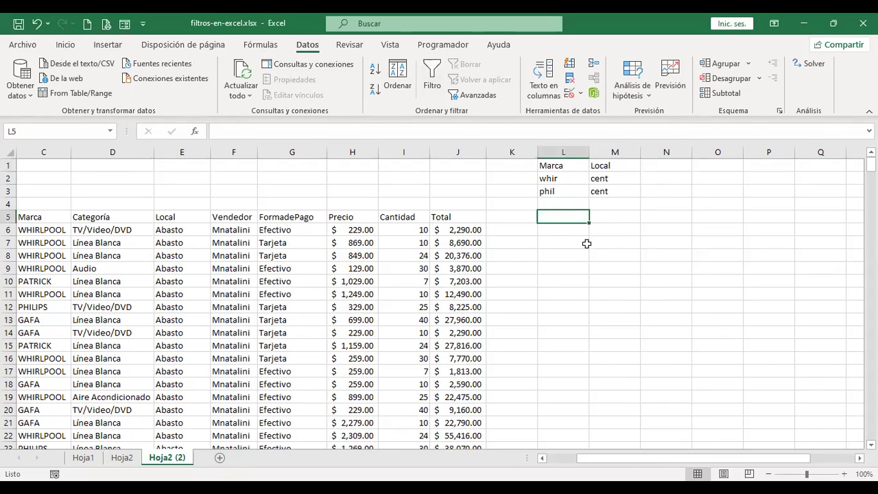
click(285, 295)
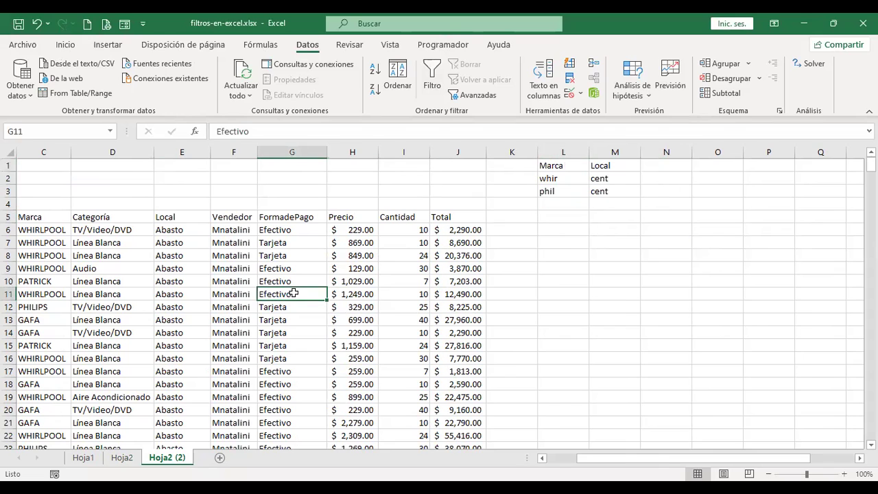
click(464, 96)
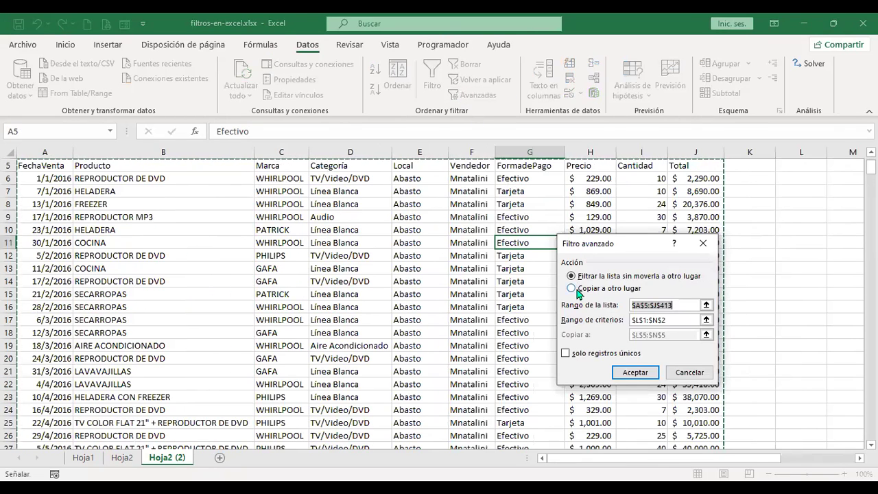
click(683, 374)
- Copy the Vendedor and Total headers from the sales list into cells L5 and M5 as destination headers
drag(662, 460, 737, 469)
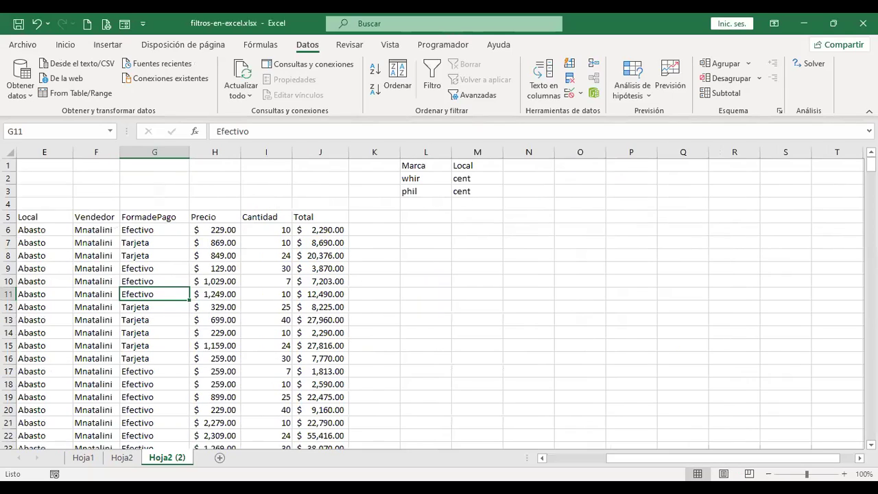
click(94, 217)
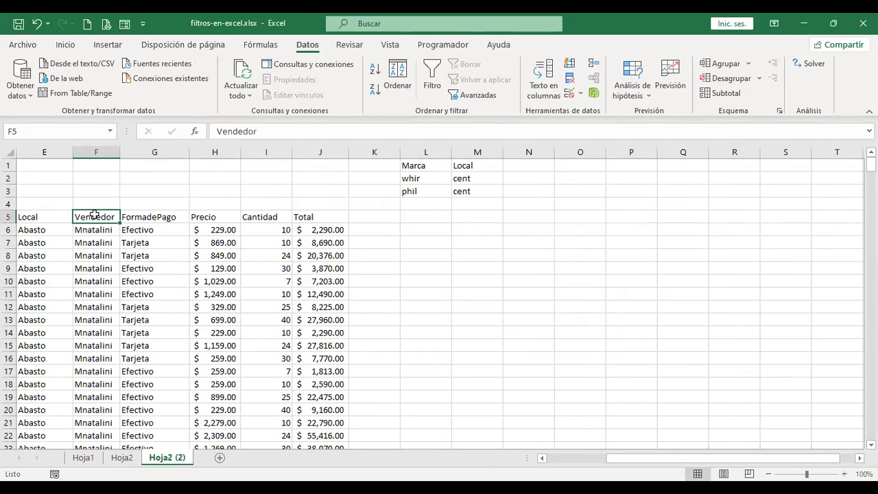
key(ctrl+c)
click(445, 217)
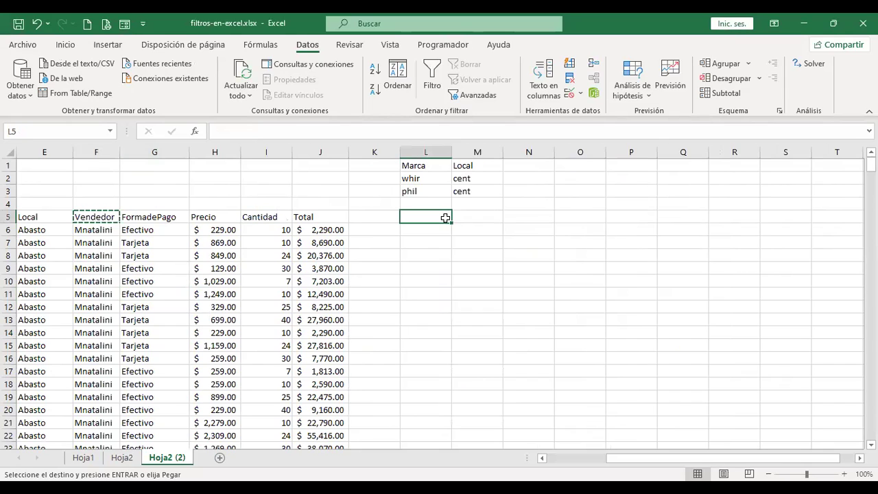
key(ctrl+v)
click(322, 216)
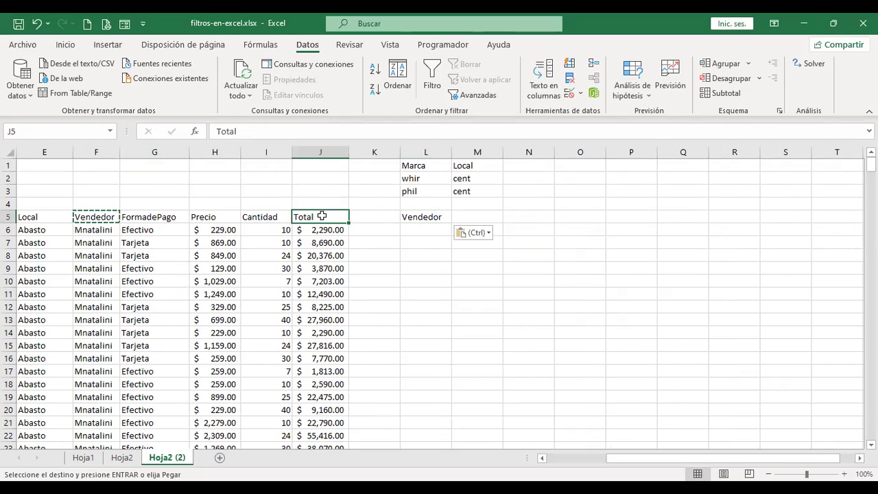
key(ctrl+c)
click(490, 217)
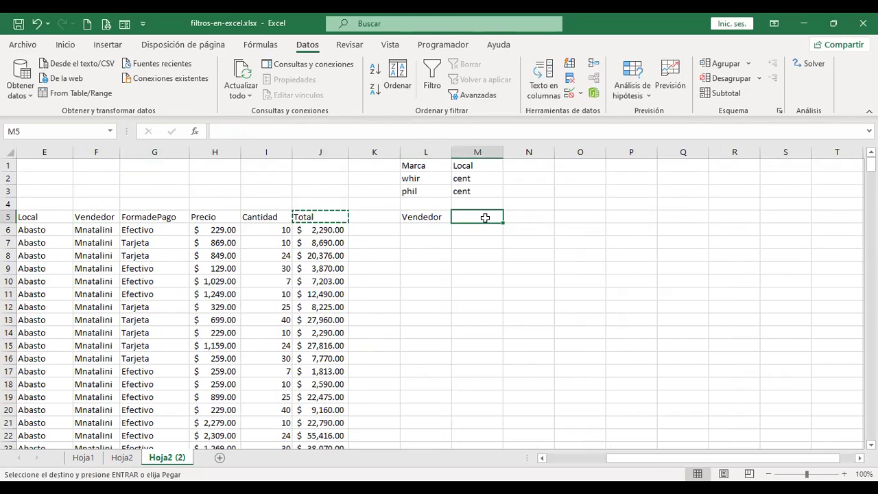
key(ctrl+v)
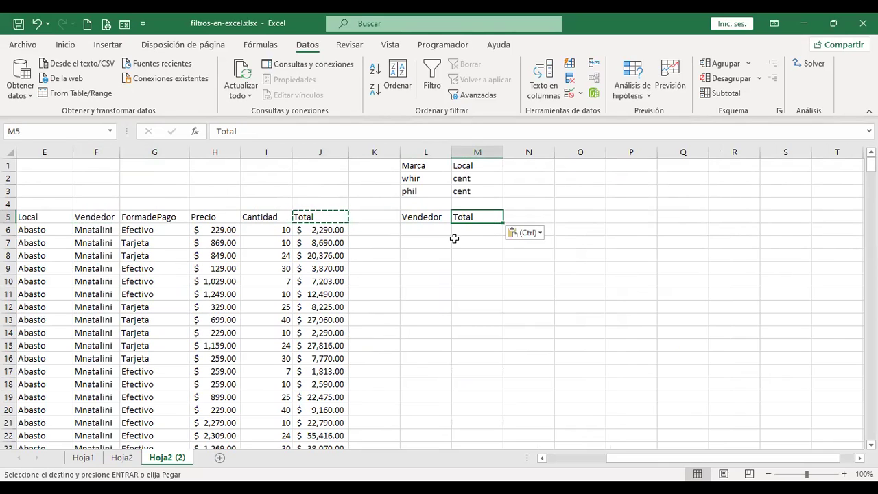
key(Escape)
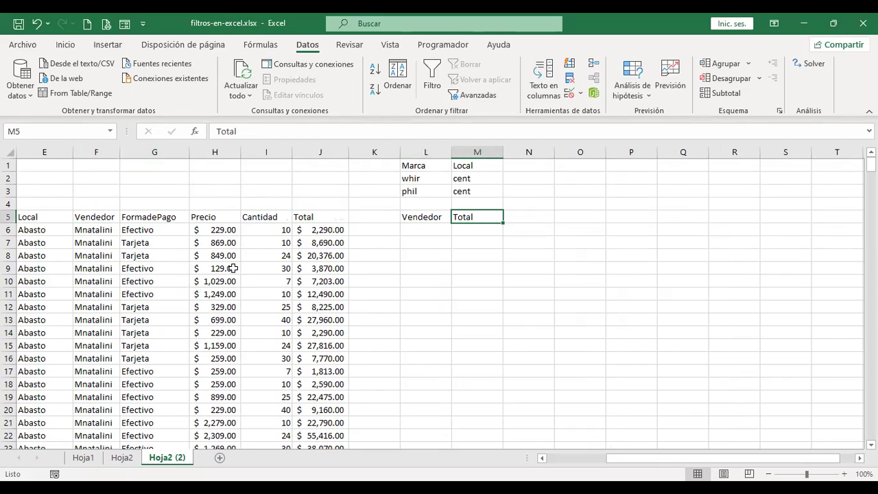
- Start an advanced filter on the sales list that copies to another location, with L1:M3 as the criteria range
click(230, 268)
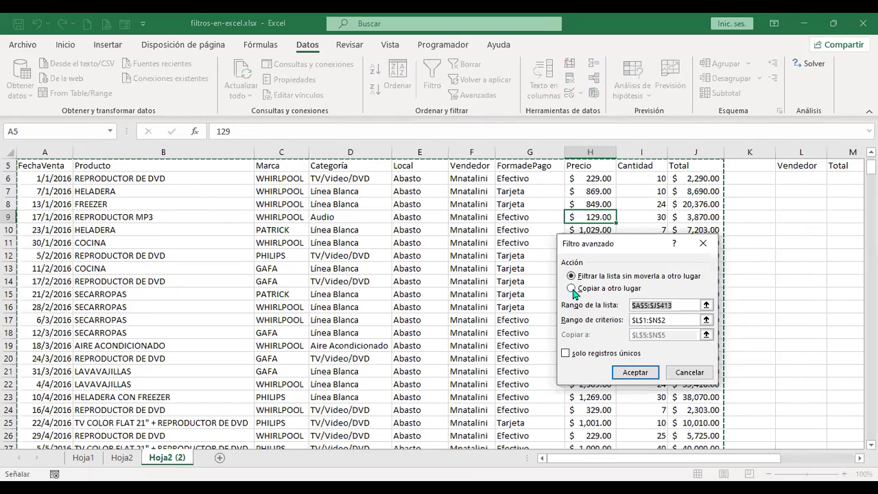
click(575, 288)
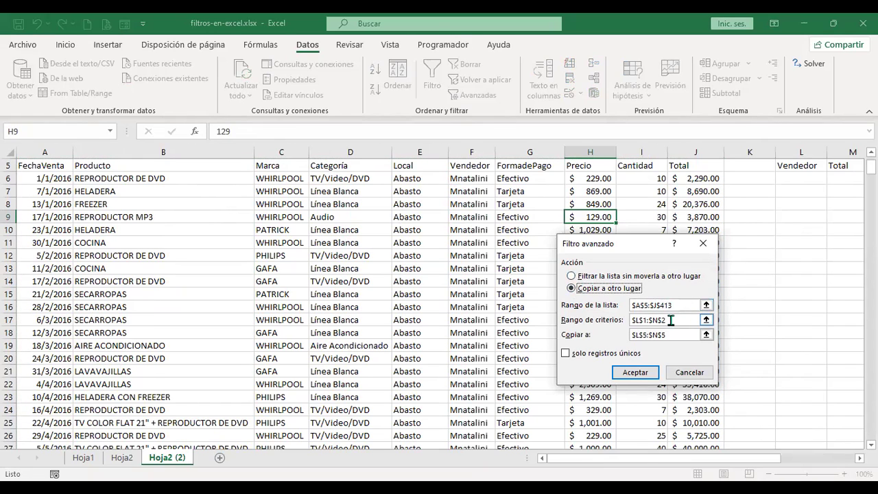
click(669, 320)
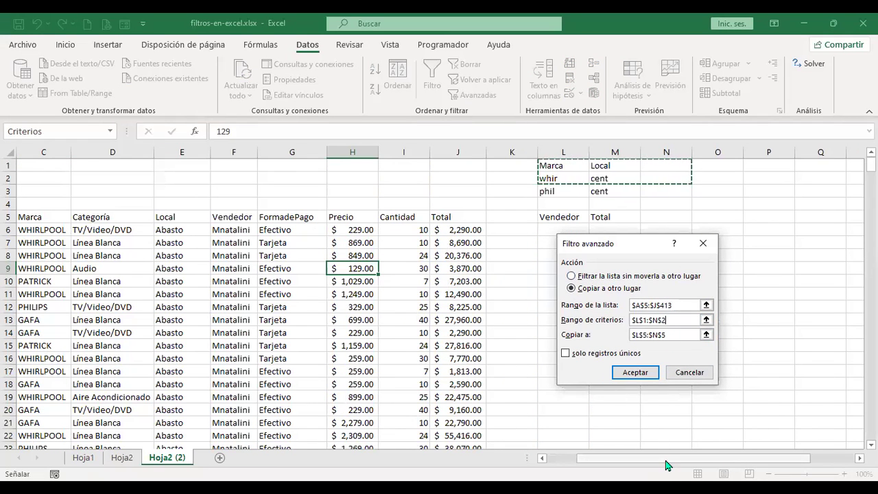
drag(669, 320, 623, 320)
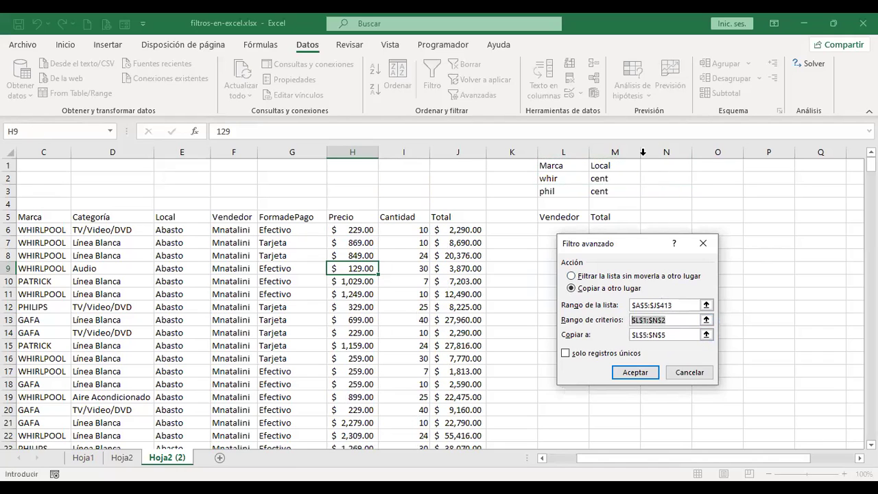
click(559, 165)
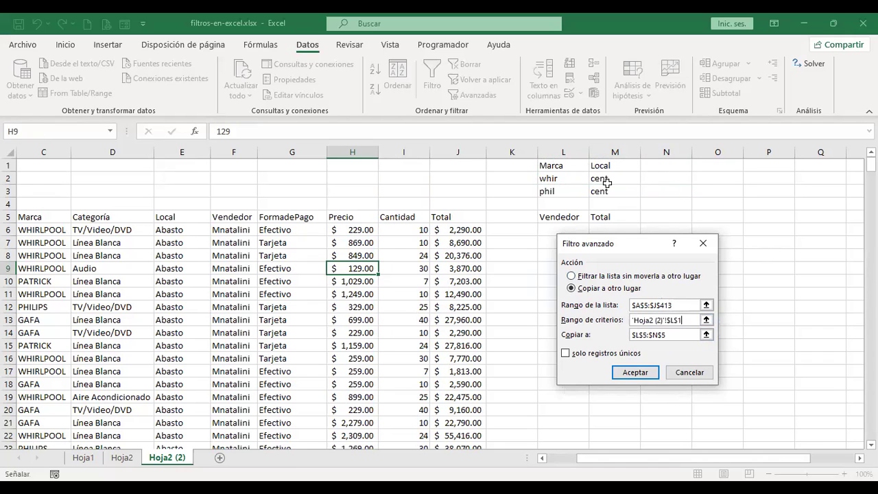
drag(607, 191, 604, 192)
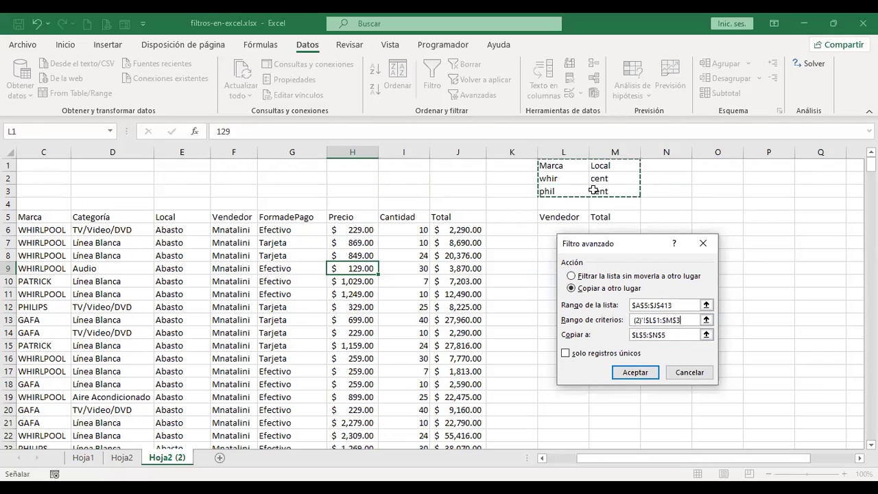
- Set the copy destination to L5:M5, restrict the output to unique records, and run the advanced filter
drag(675, 335, 614, 335)
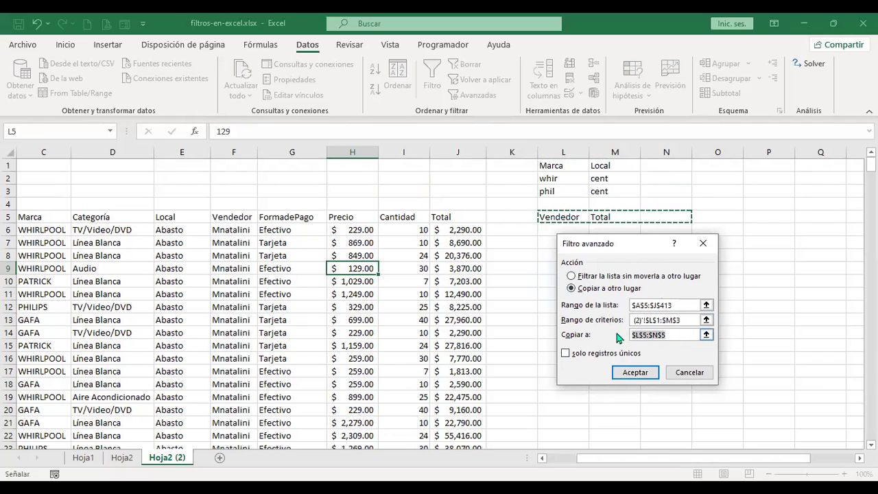
key(BackSpace)
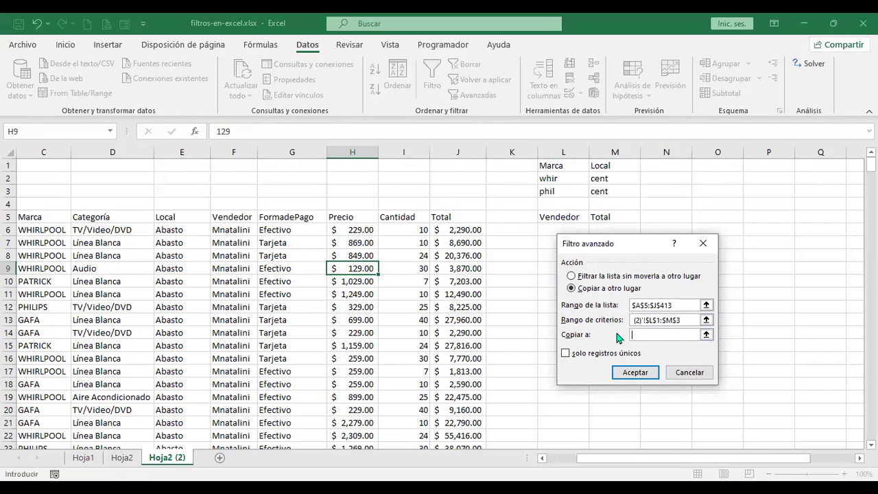
drag(562, 216, 597, 217)
click(566, 354)
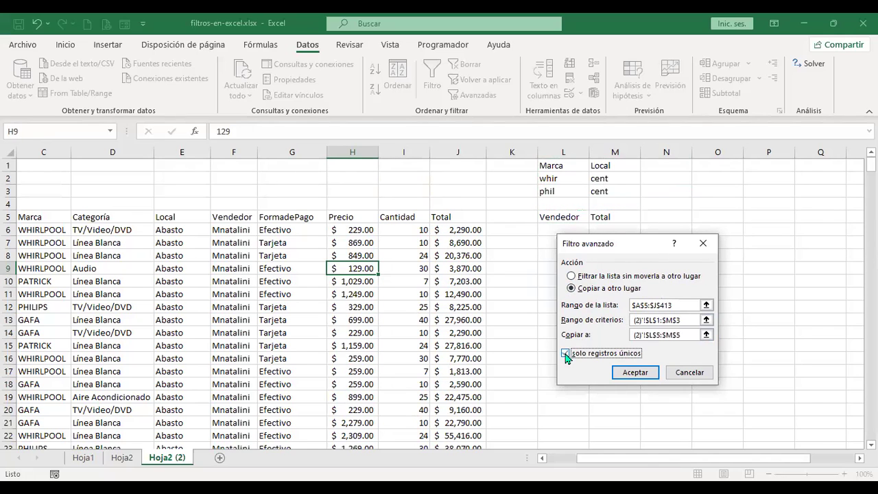
click(636, 372)
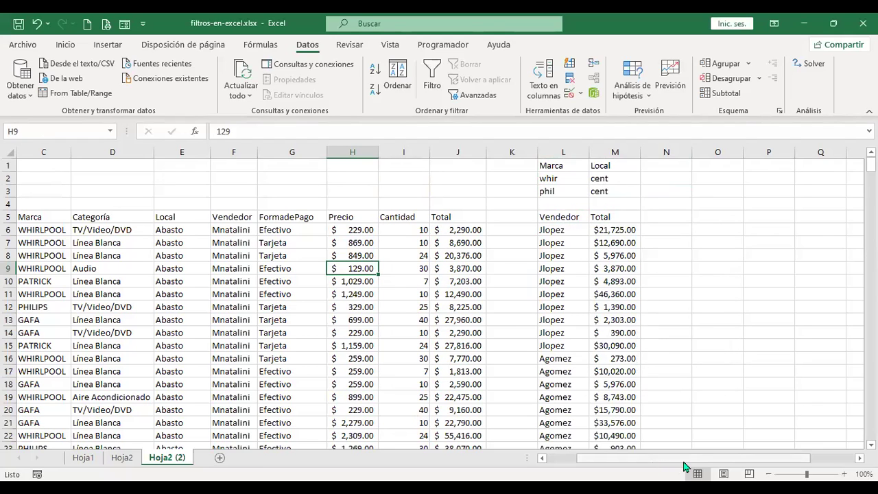
- Compare the source sales list with the Marca and Local criteria and the extracted Vendedor and Total columns
drag(684, 463, 651, 462)
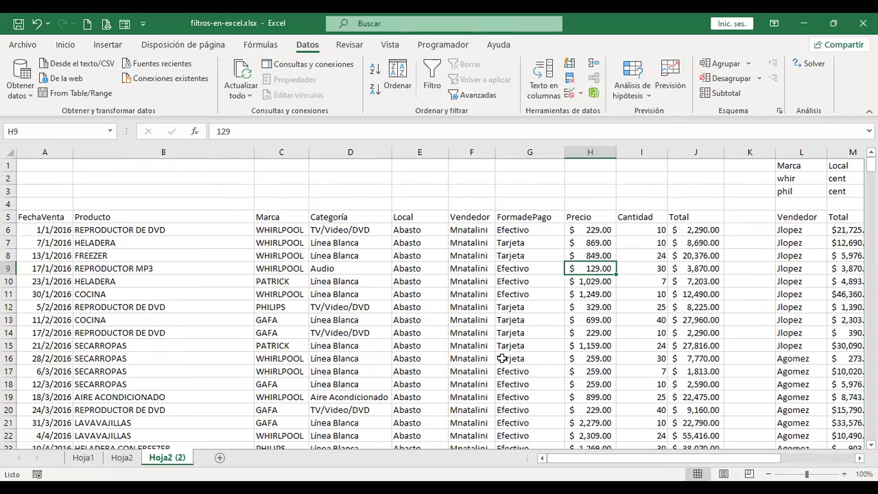
click(472, 243)
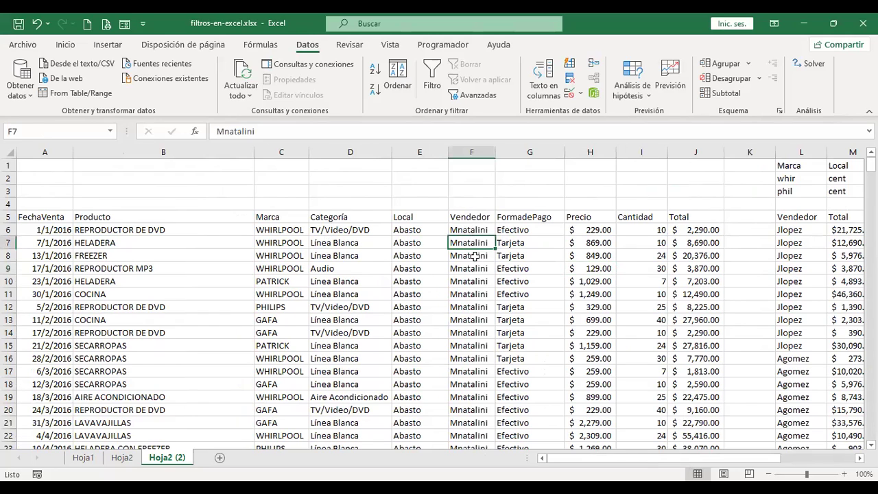
scroll(475, 256, down, 18)
scroll(474, 288, up, 18)
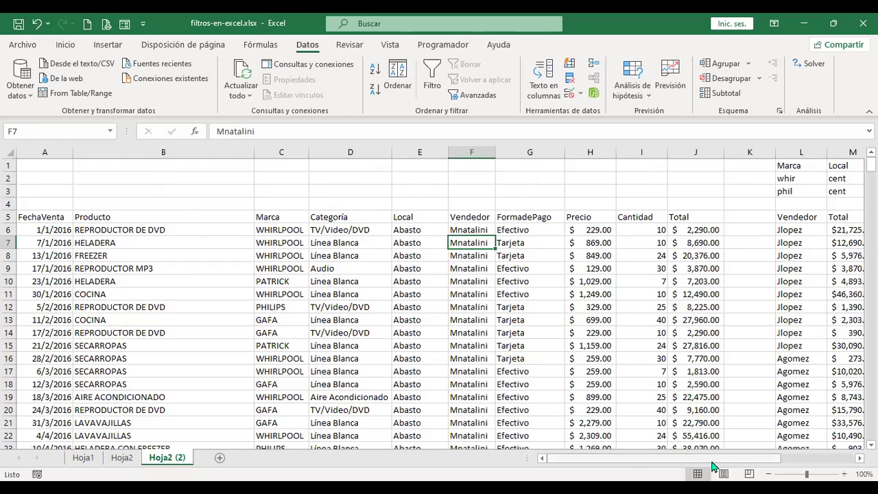
scroll(739, 465, right, 2)
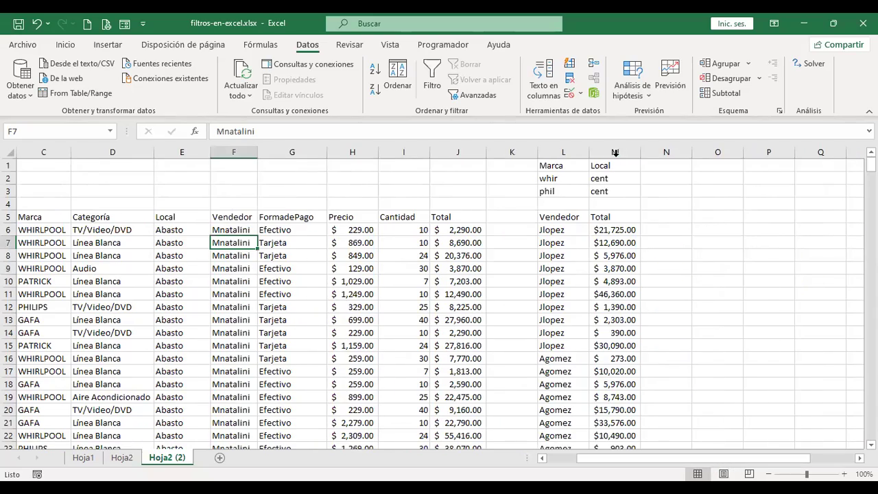
scroll(556, 456, left, 2)
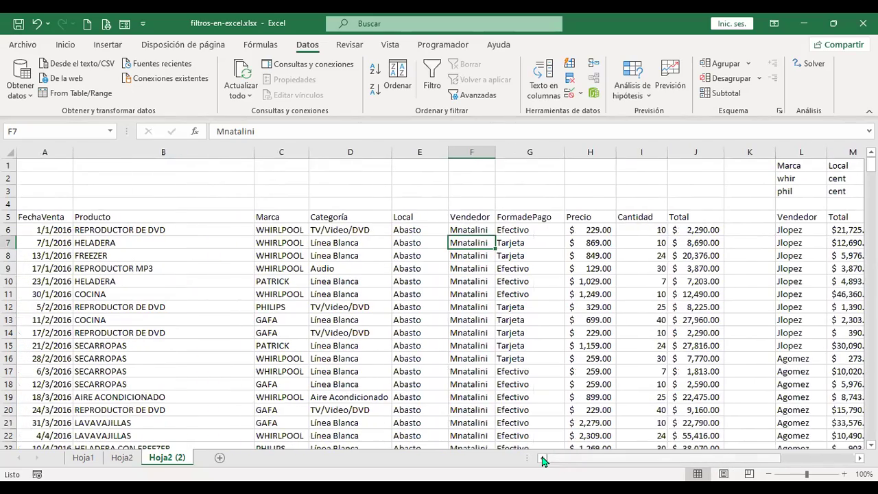
- Check the Marca and Local values of the Centro sales in the source list against the extracted records
scroll(494, 321, down, 12)
scroll(494, 321, down, 20)
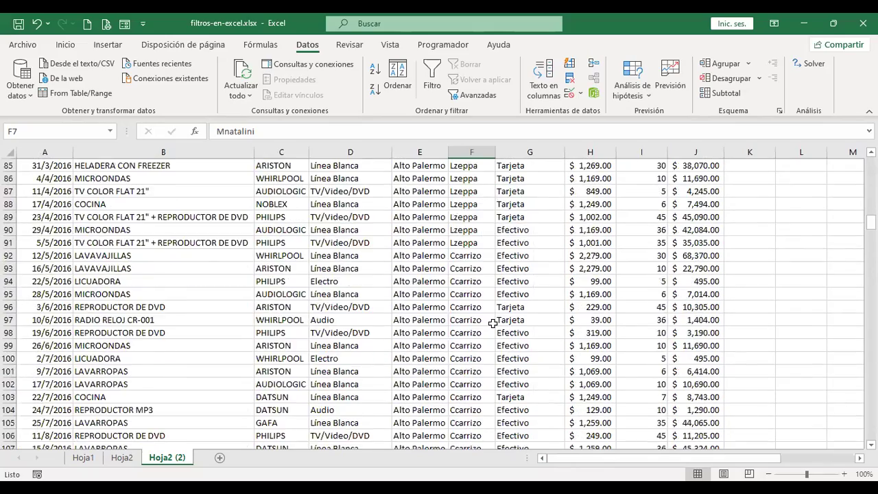
scroll(491, 322, down, 20)
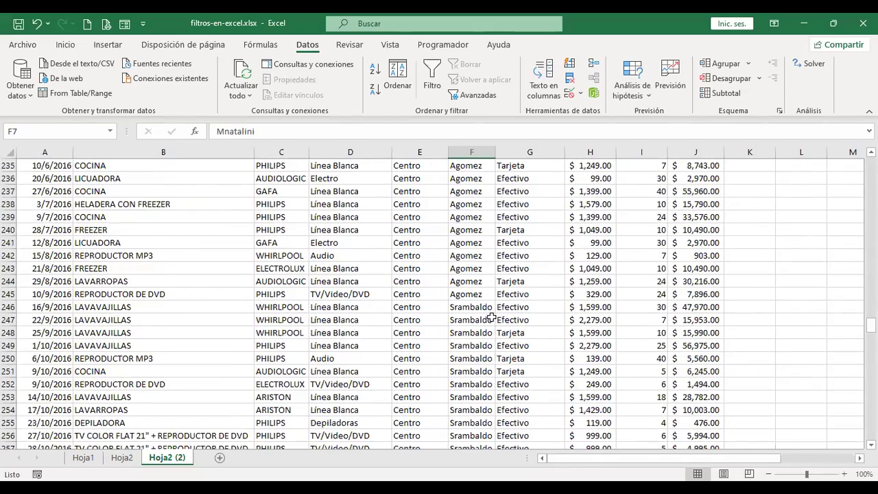
scroll(491, 319, up, 6)
scroll(492, 317, up, 1)
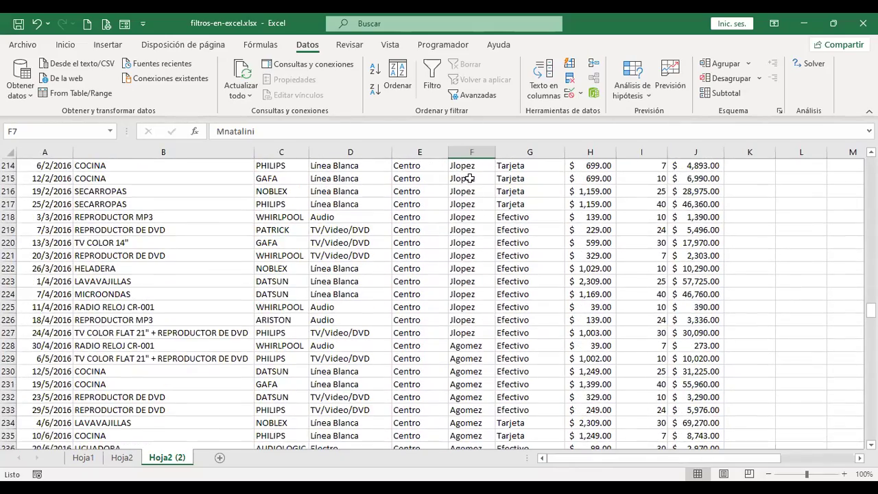
scroll(467, 179, up, 1)
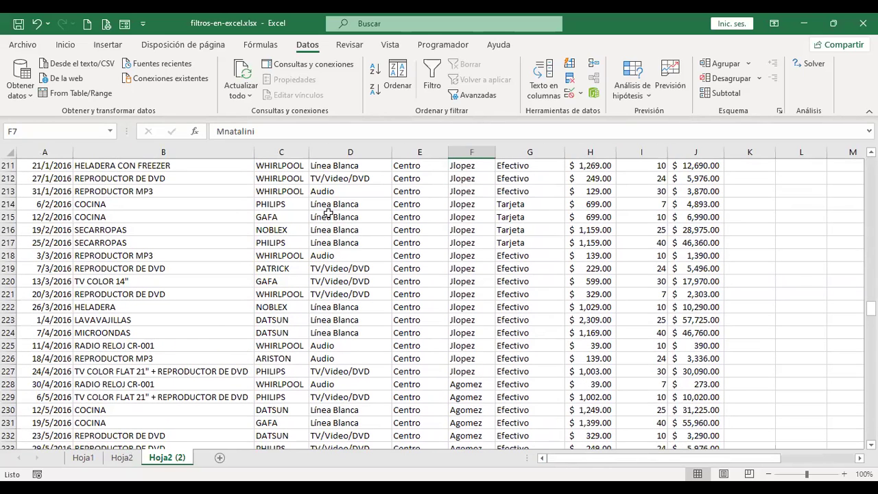
drag(285, 189, 283, 205)
click(419, 193)
drag(419, 198, 420, 208)
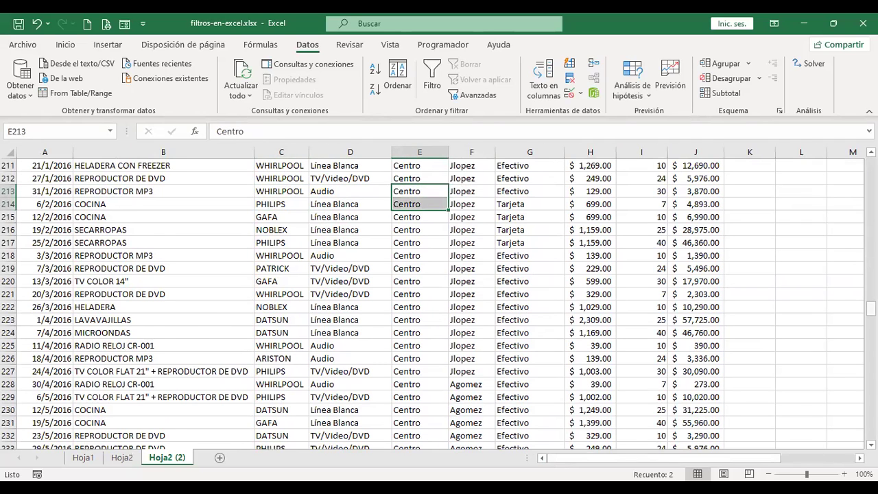
scroll(439, 302, up, 20)
drag(669, 461, 744, 459)
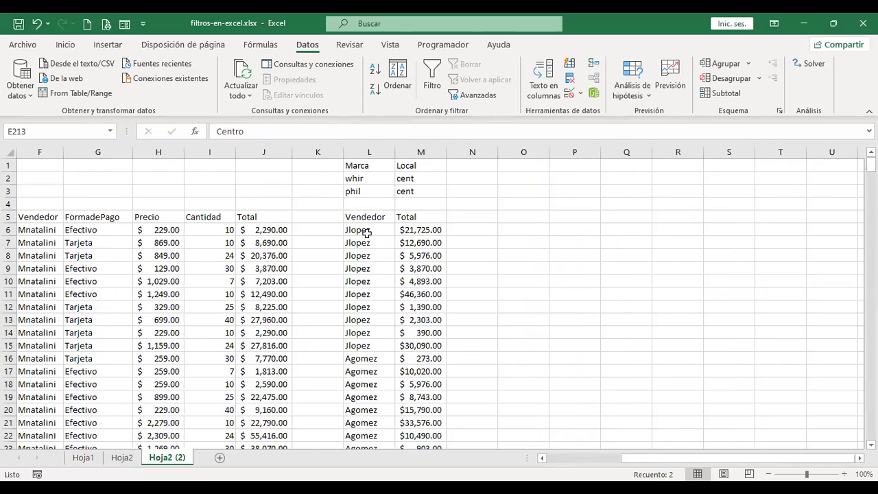
- Trace the first extracted Total in M6 to its source record by checking the Marca and Local values in rows 208 and 209
click(425, 230)
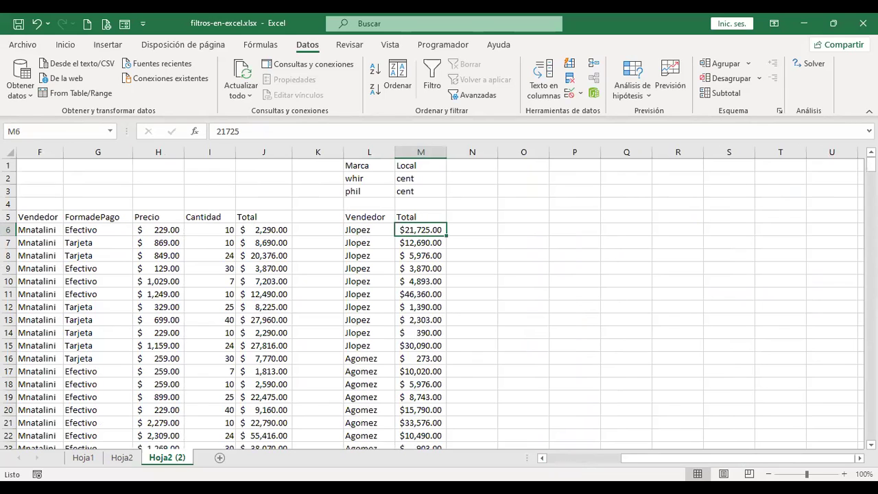
click(578, 458)
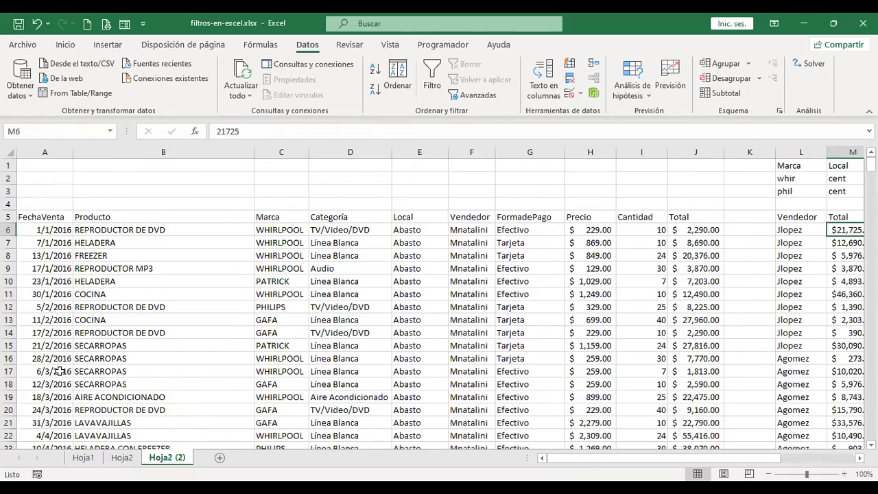
scroll(542, 315, down, 18)
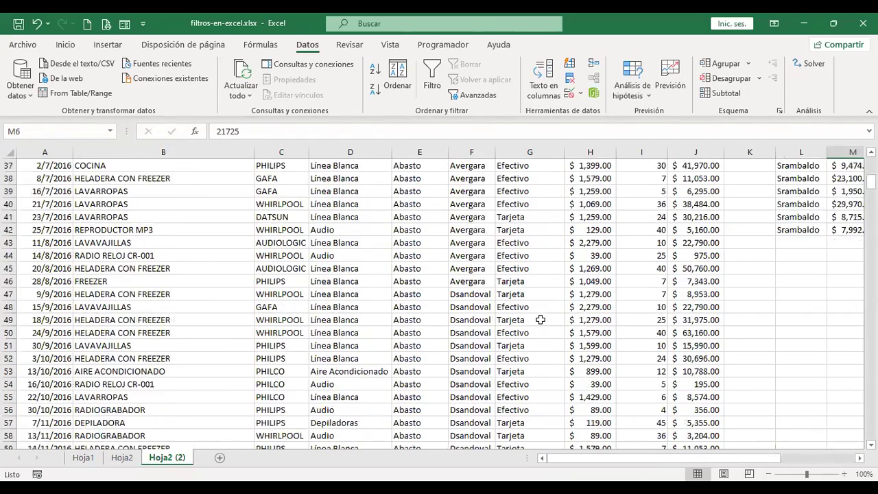
scroll(539, 320, down, 20)
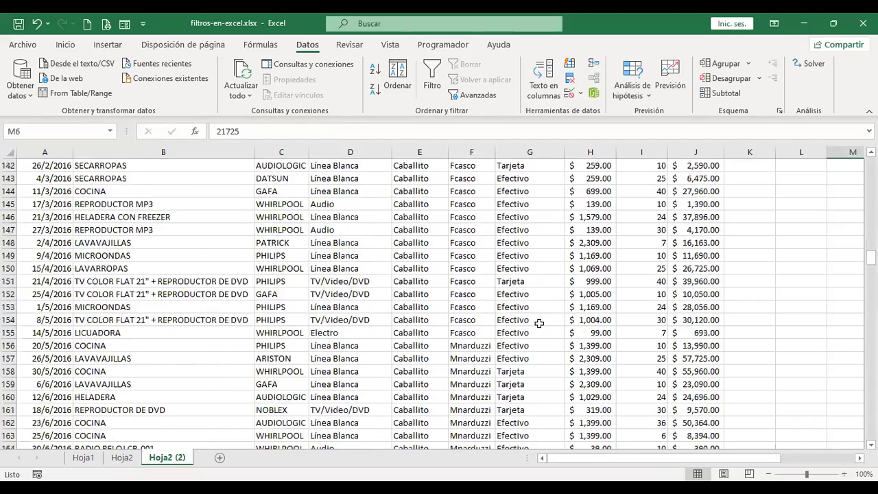
scroll(537, 324, down, 20)
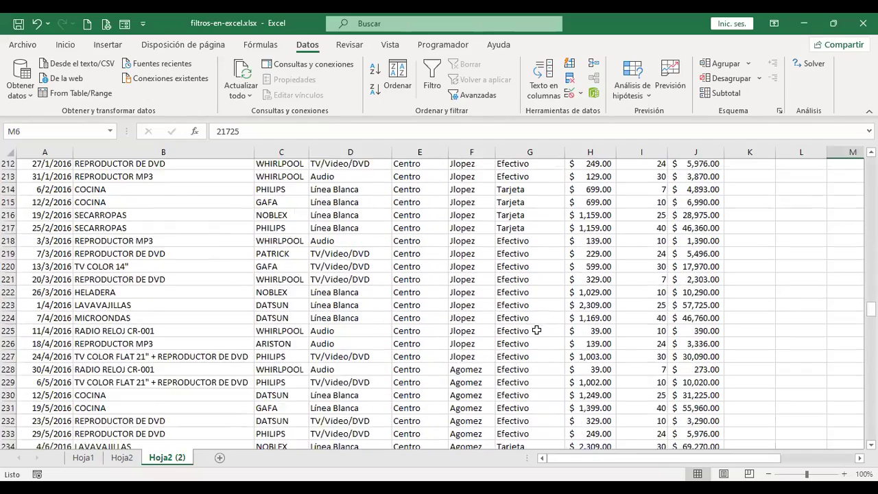
scroll(516, 329, up, 2)
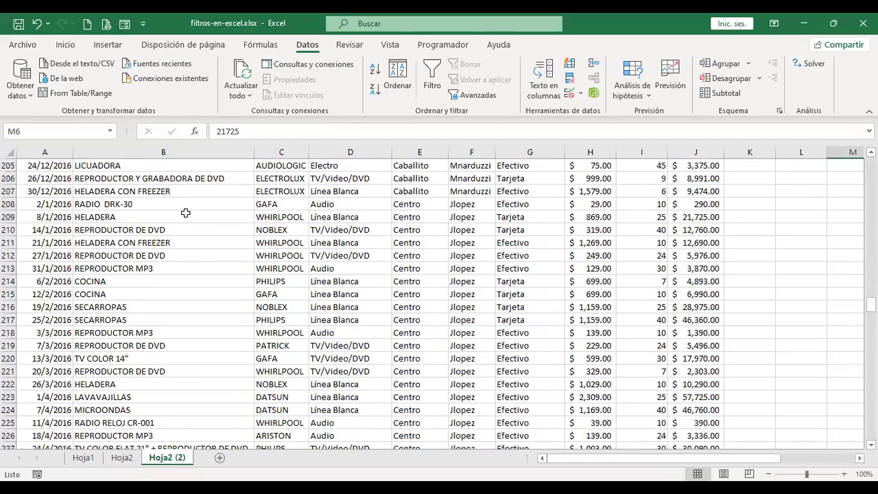
click(8, 204)
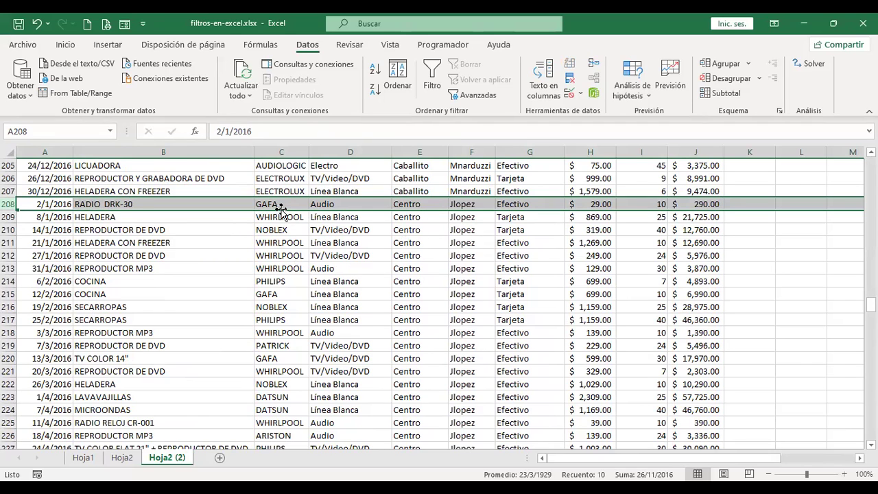
click(8, 216)
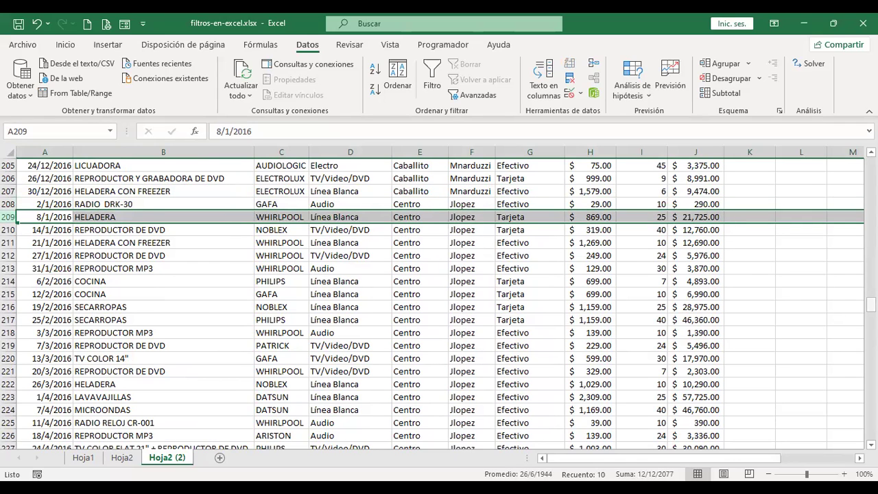
scroll(432, 302, up, 15)
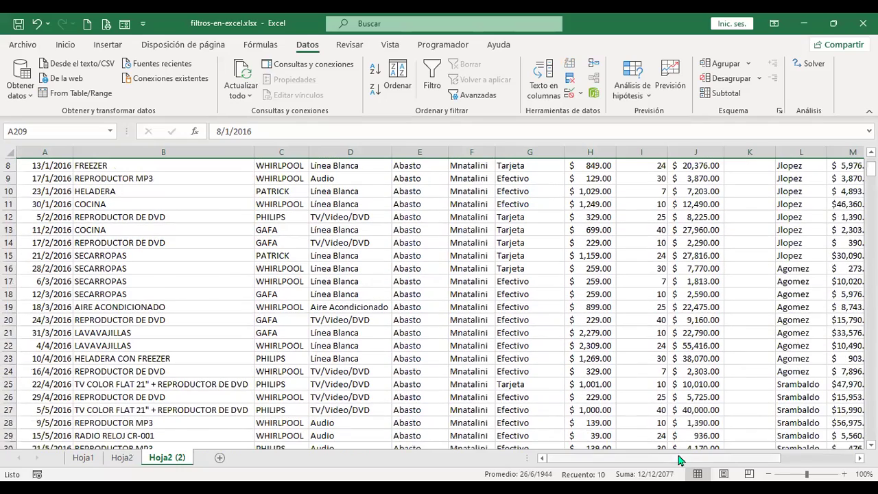
scroll(686, 458, right, 5)
scroll(666, 306, up, 2)
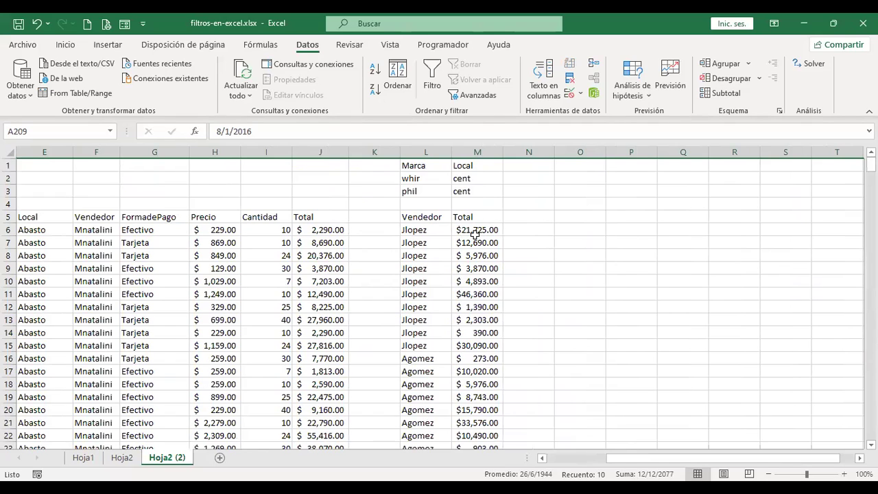
- Compare the Marca criteria on Hoja2 (2) with the side-by-side Cantidad conditions in M3:N3 on Hoja2, and return to Hoja2 (2)
click(430, 177)
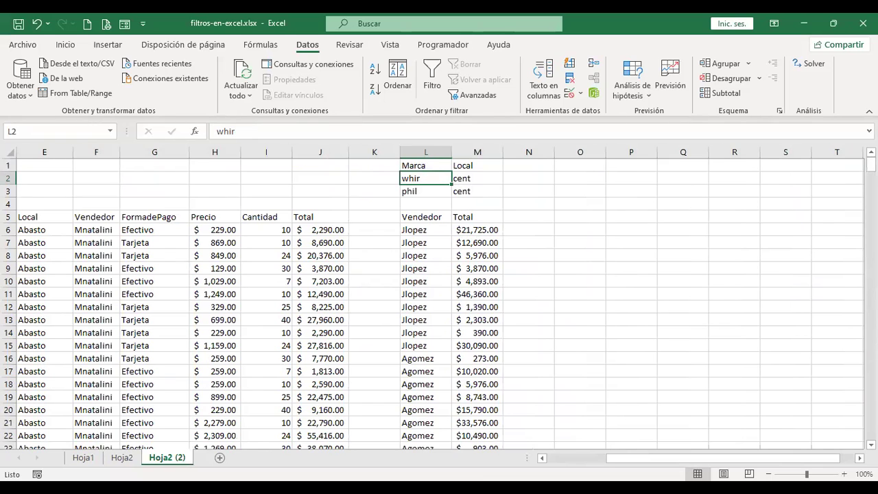
click(120, 457)
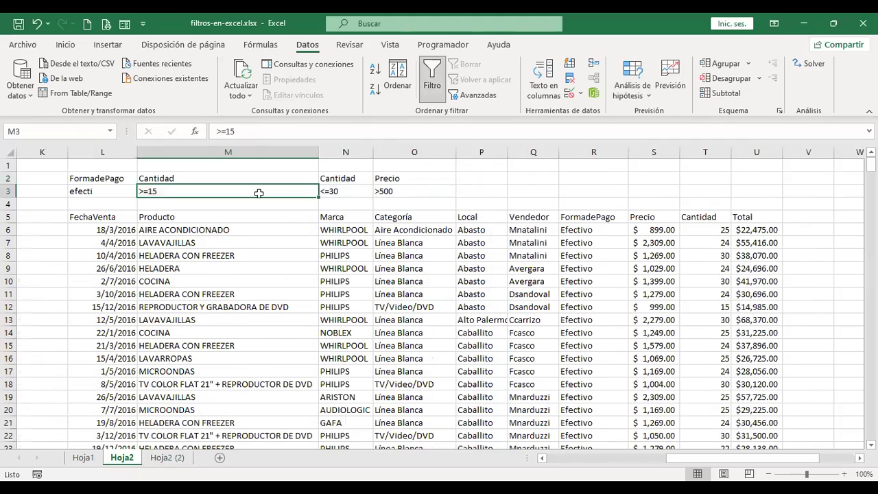
drag(317, 190, 323, 191)
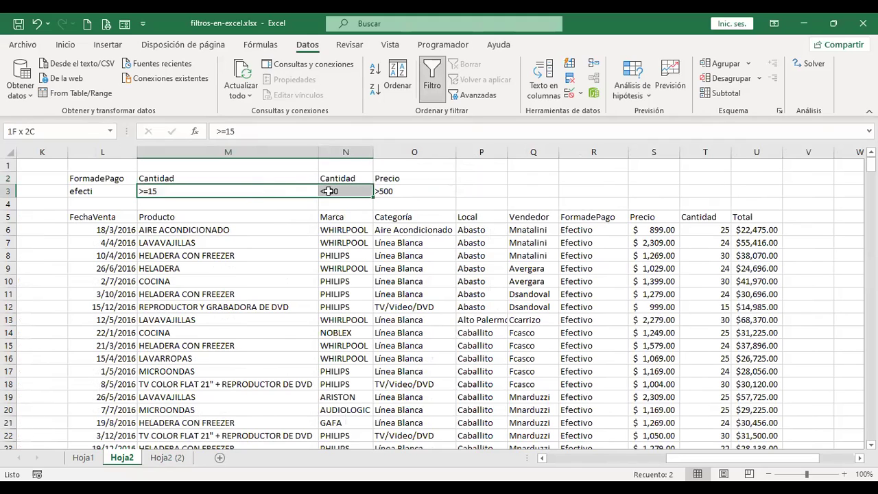
click(168, 457)
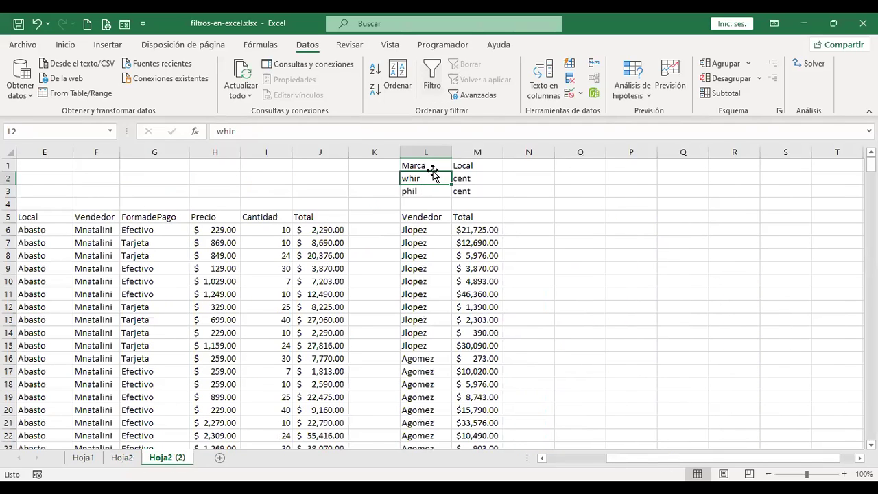
- Review the alternative brand criteria stacked in L2:L3 together with their Local values and the extracted records
drag(429, 183, 429, 192)
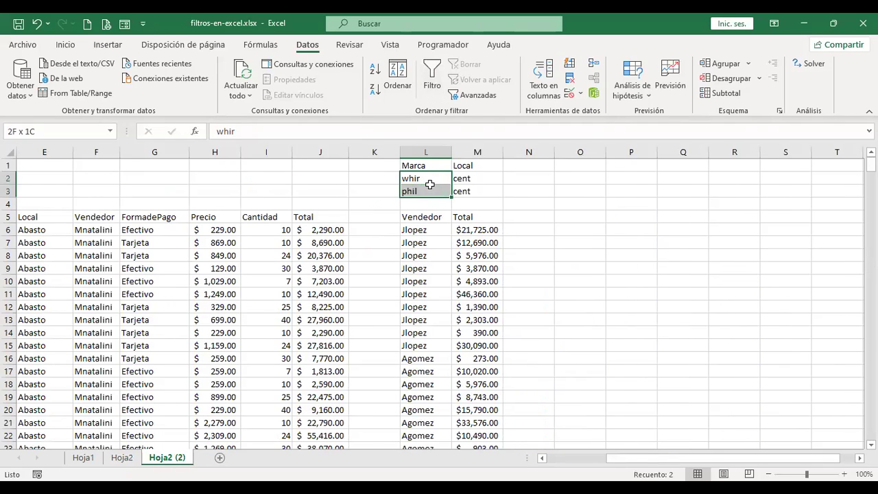
click(432, 178)
click(433, 192)
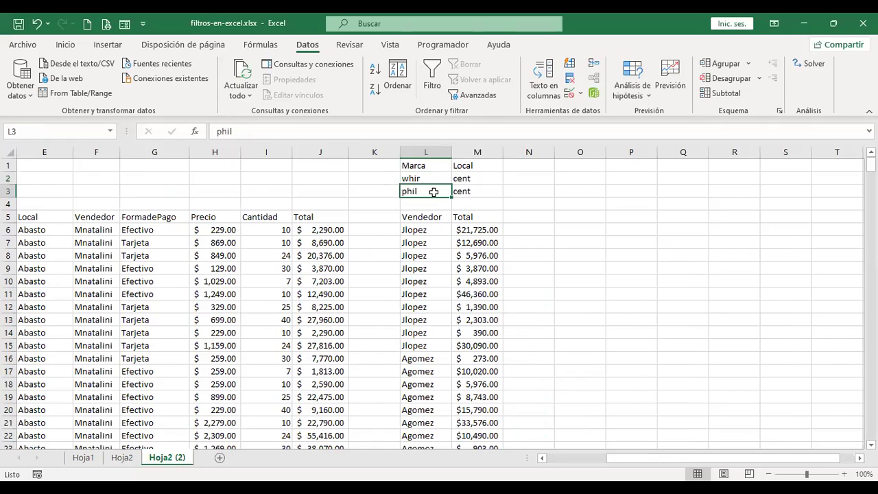
drag(428, 175, 480, 283)
click(570, 220)
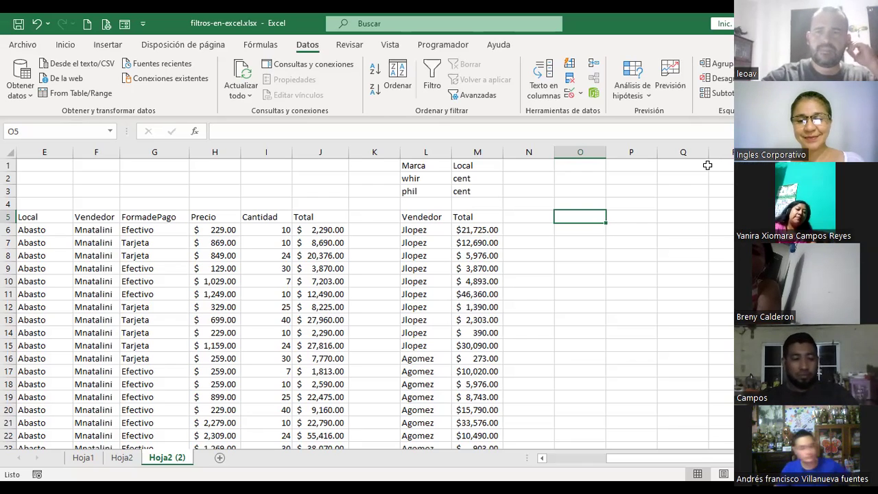
key(alt+s)
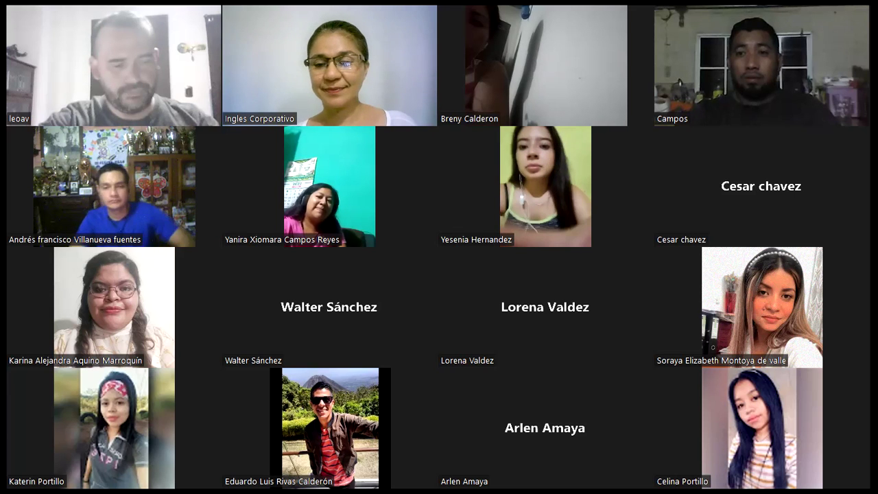